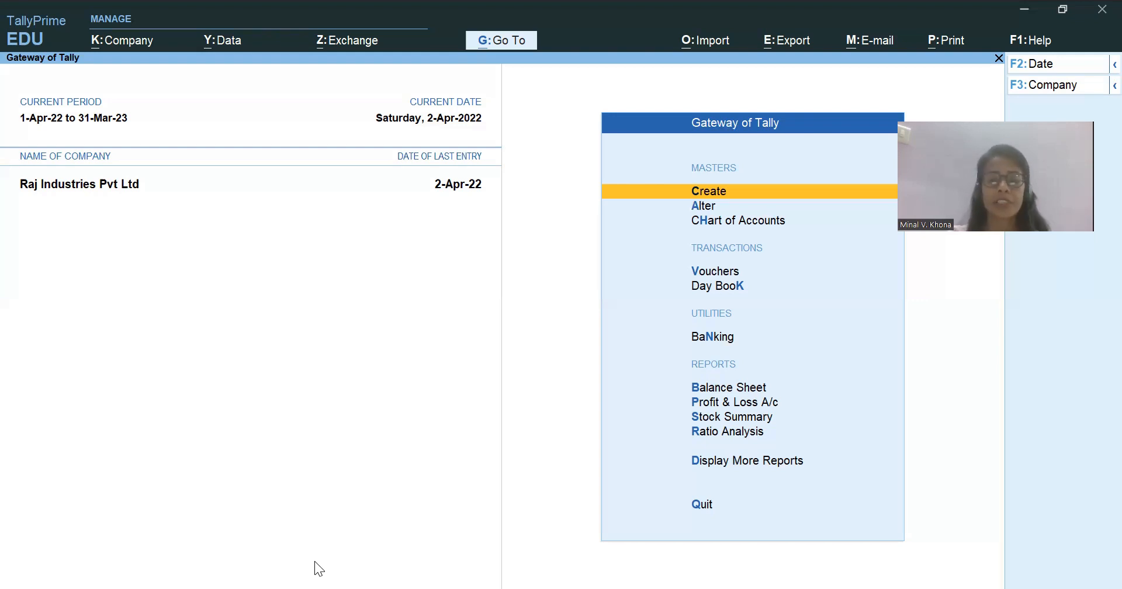
# Open the Day Book and set its period from 1-4-2022 to 31 March 2023.
pyautogui.press('k')
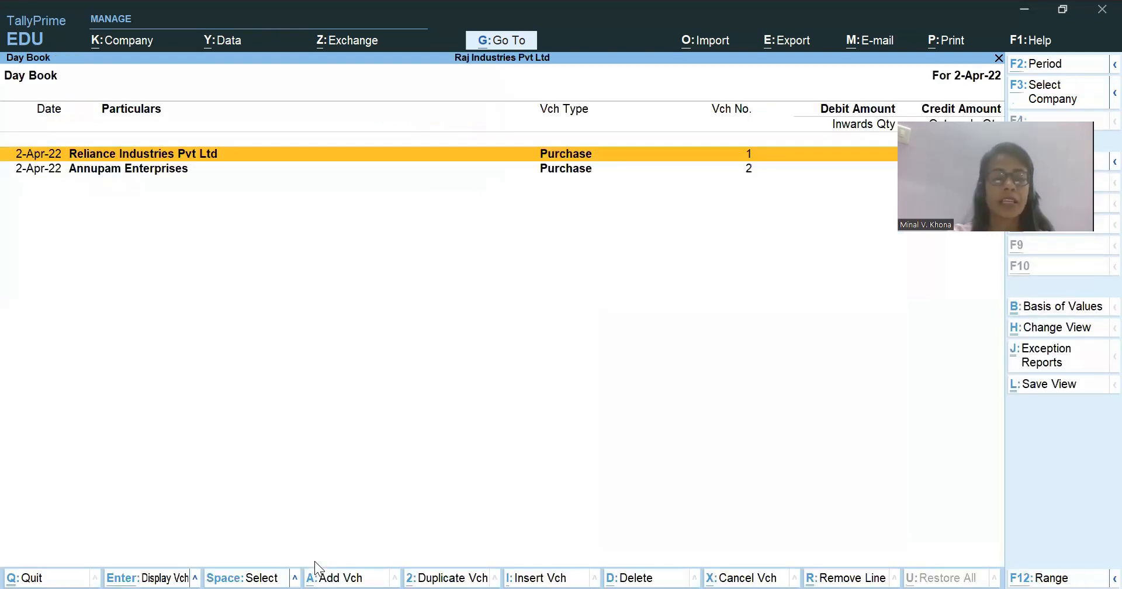
pyautogui.hotkey('alt', 'F2')
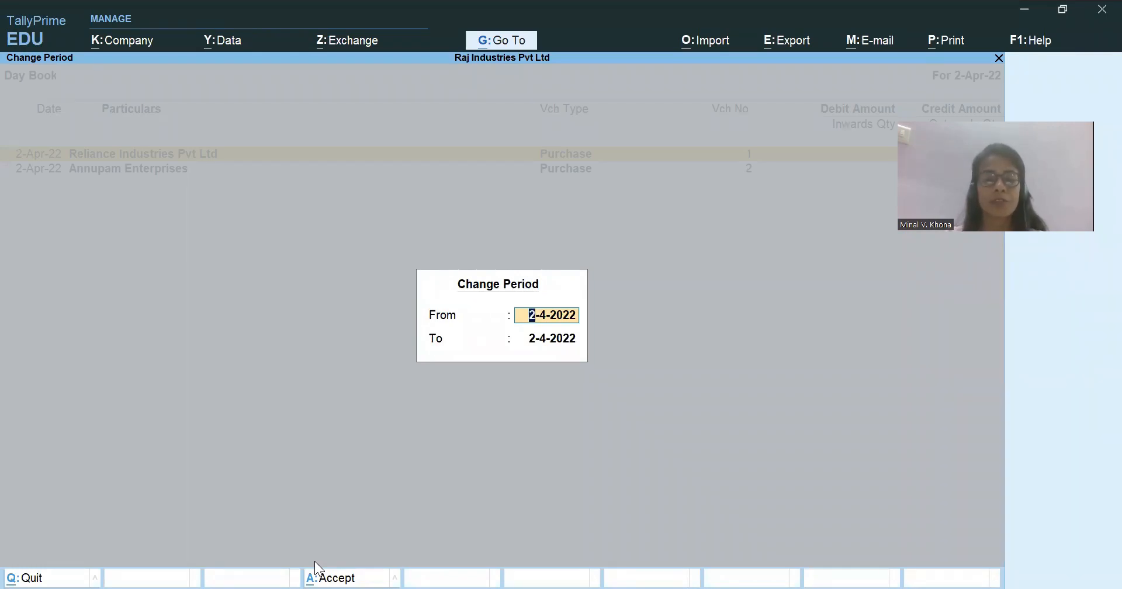
pyautogui.write('1 apr')
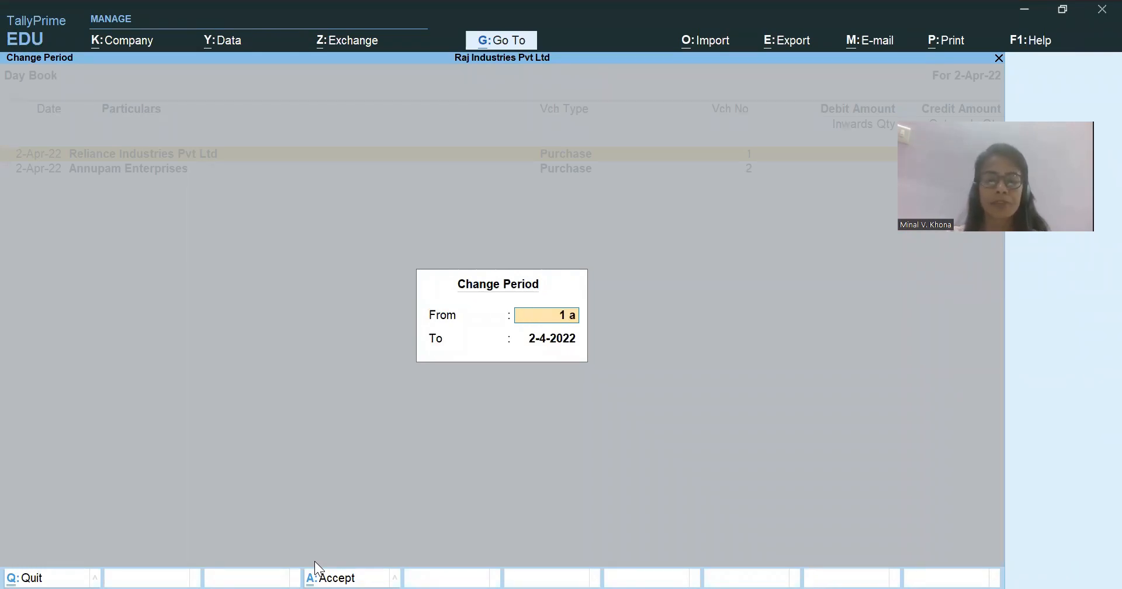
pyautogui.press('Return')
pyautogui.write('31 mar')
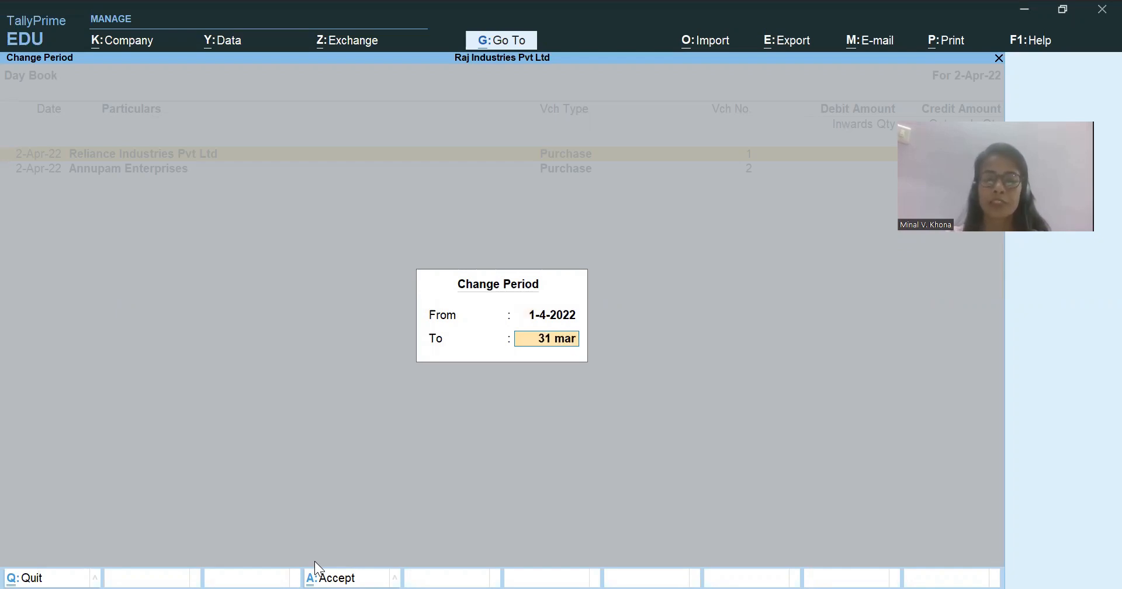
pyautogui.press('Return')
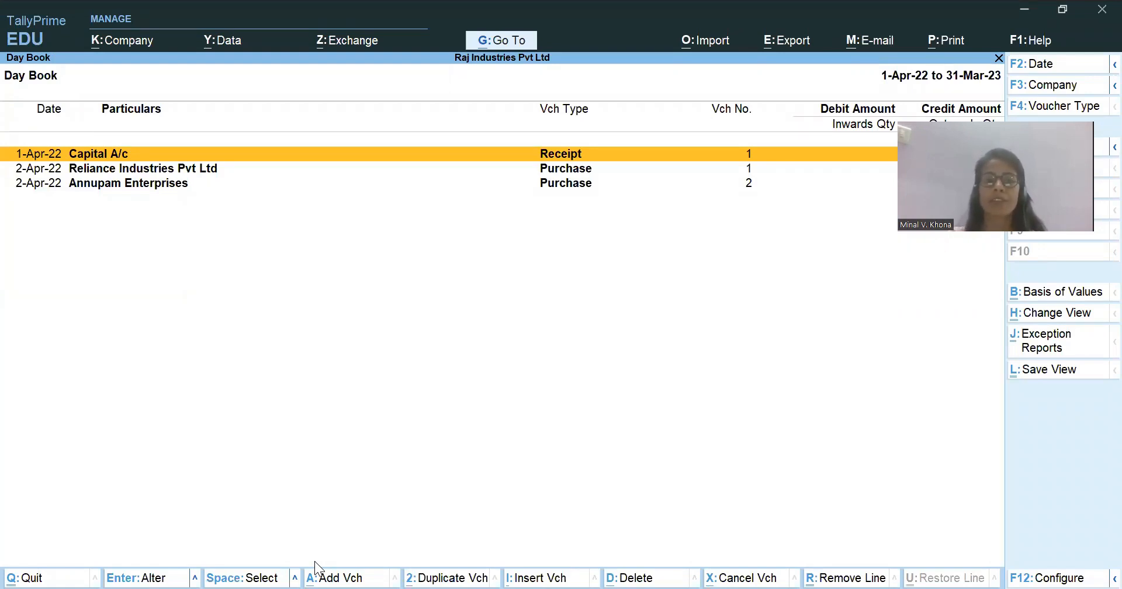
# Add a new purchase voucher from the Annupam Enterprises entry in the Day Book.
pyautogui.press('Down')
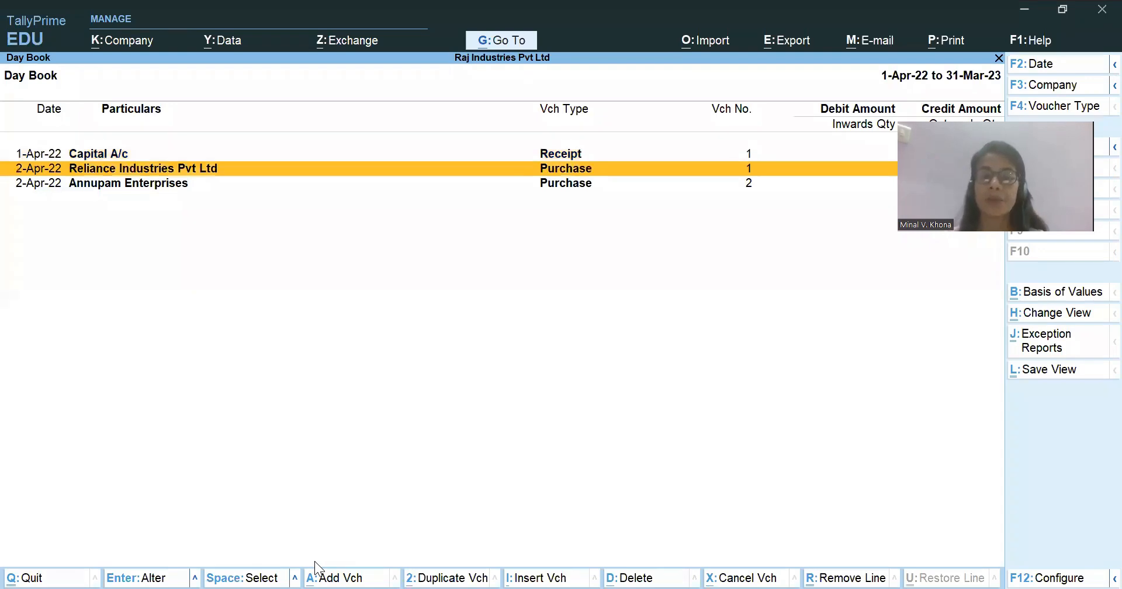
pyautogui.press('Down')
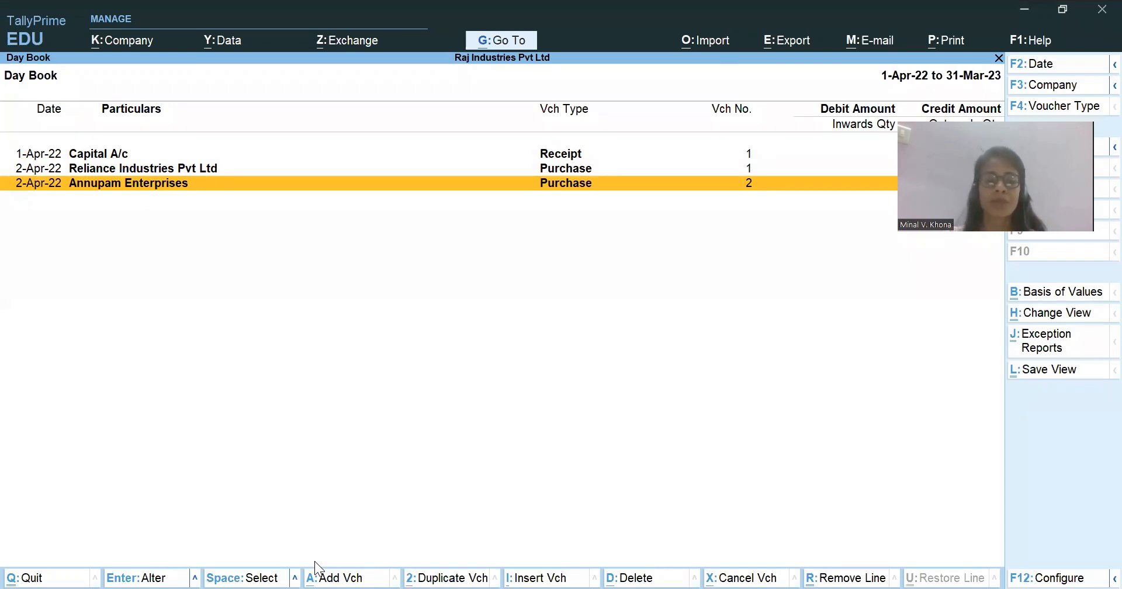
pyautogui.press('alt')
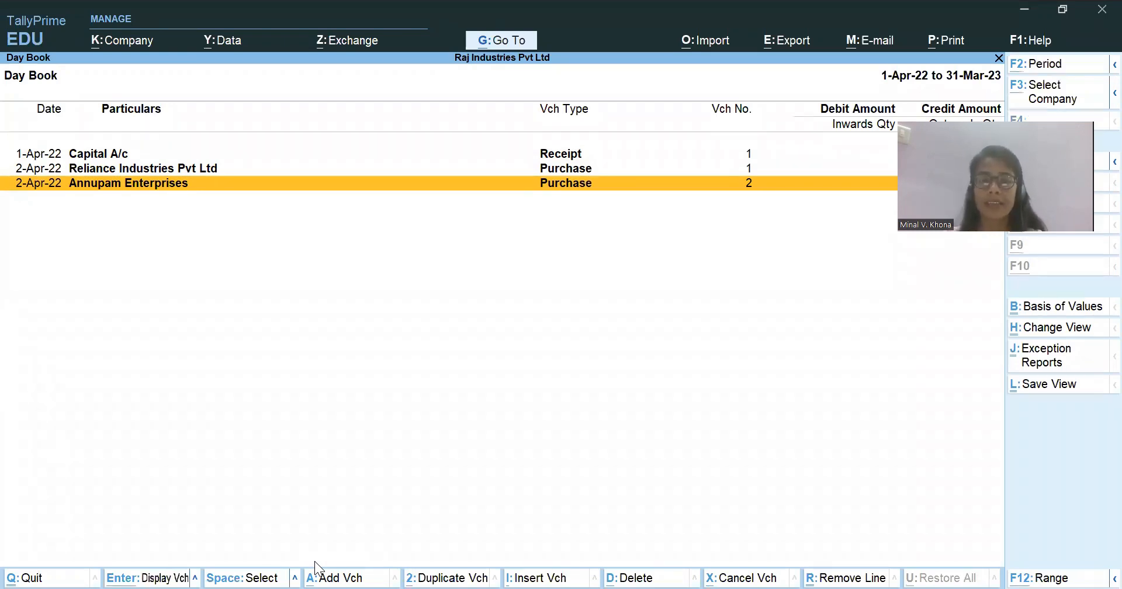
pyautogui.hotkey('alt', 'a')
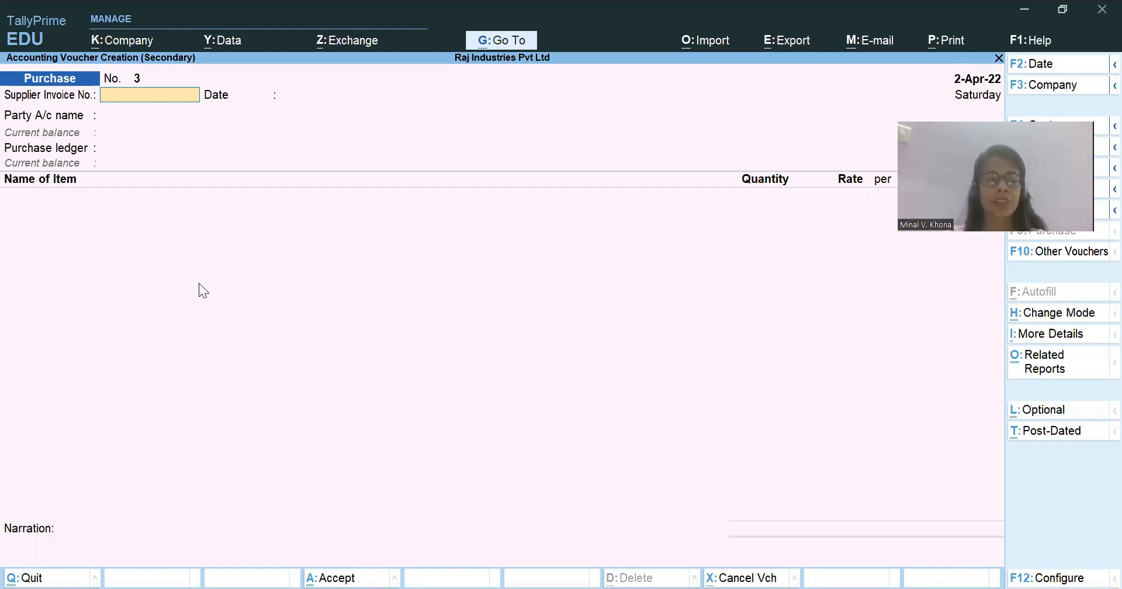
# Change the purchase voucher's mode to Accounting Invoice.
pyautogui.press('ctrl')
pyautogui.hotkey('ctrl', 'h')
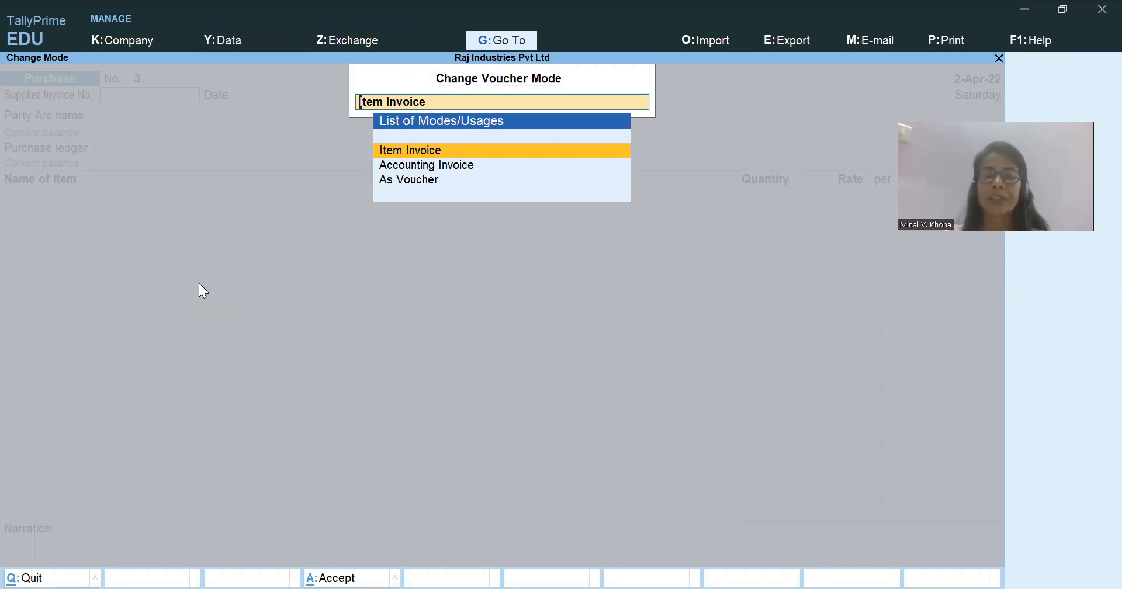
pyautogui.press('Down')
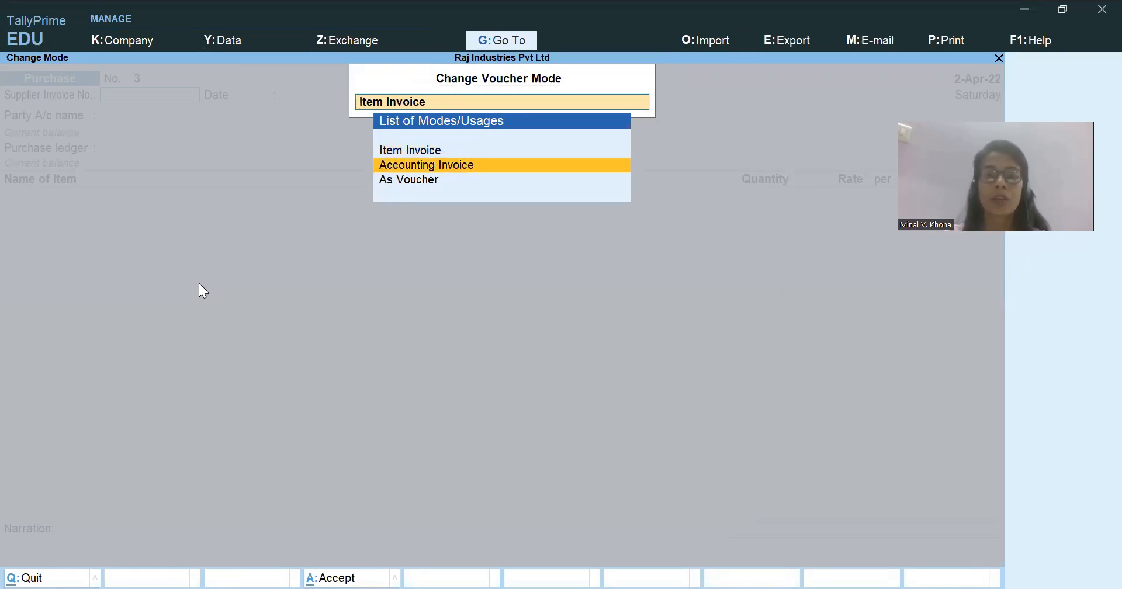
pyautogui.press('Down')
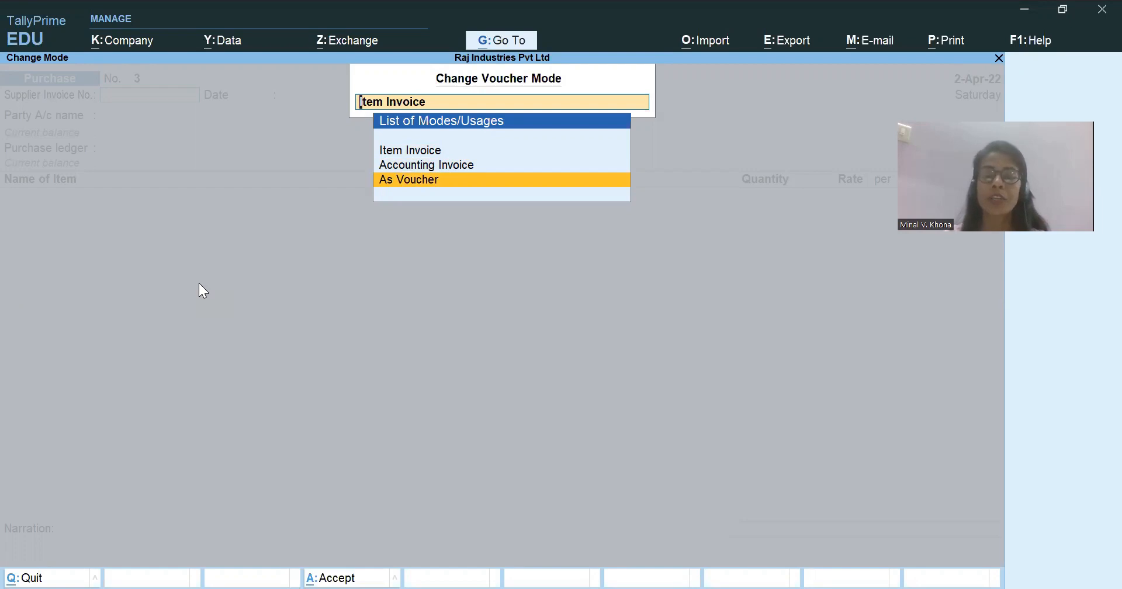
pyautogui.press('Up')
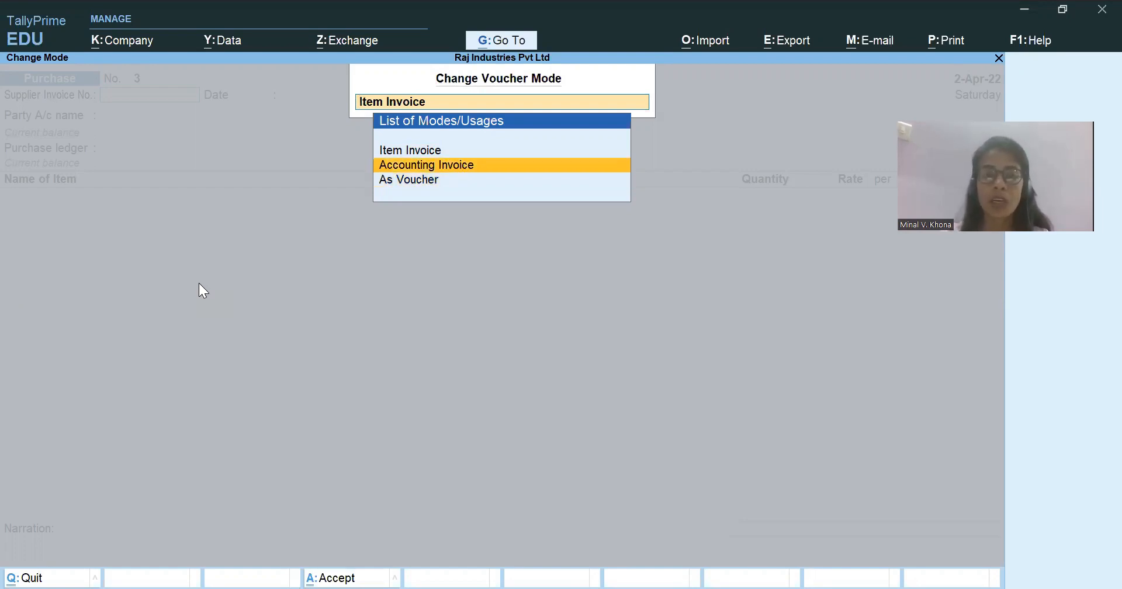
pyautogui.press('Return')
# Switch to the Case Study workbook in Excel, check the leasing services expense and its amount, and return to TallyPrime.
pyautogui.press('alt')
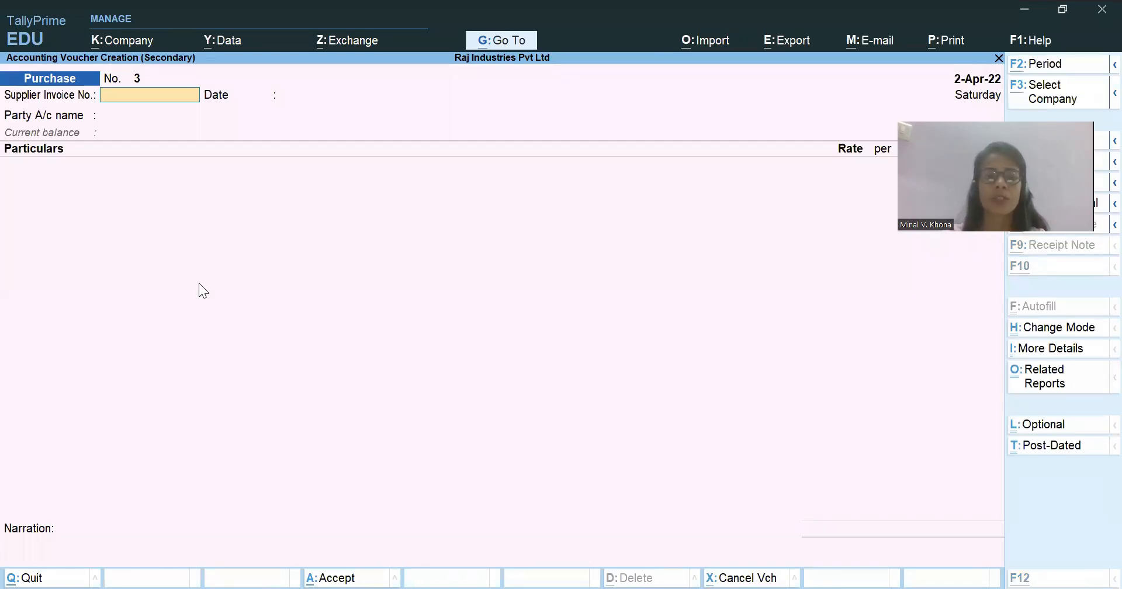
pyautogui.hotkey('alt', 'Tab')
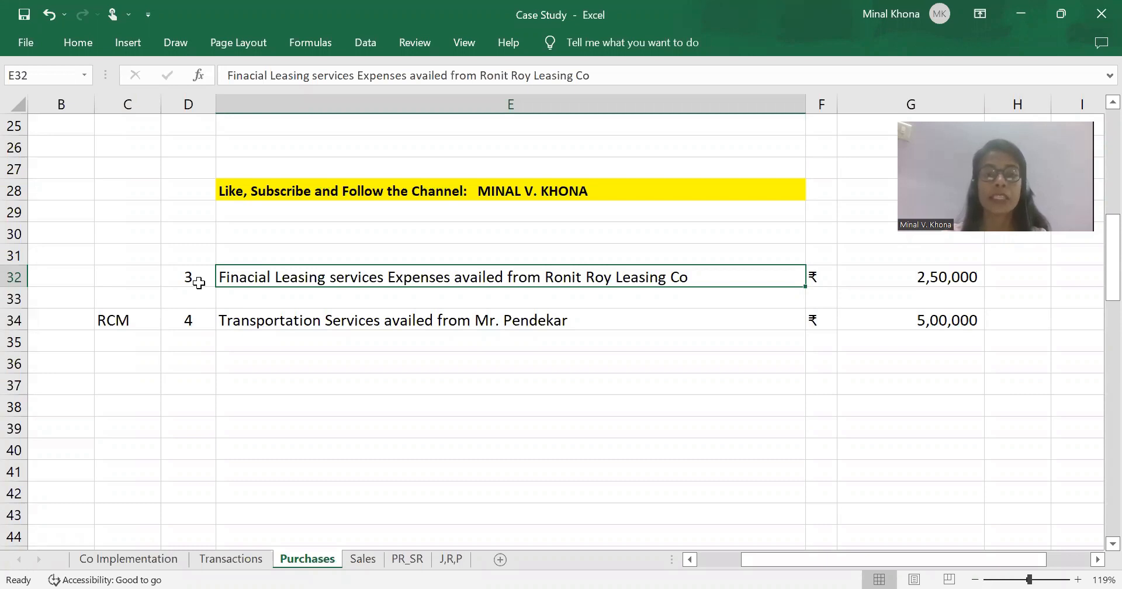
pyautogui.press('Right')
pyautogui.press('Right')
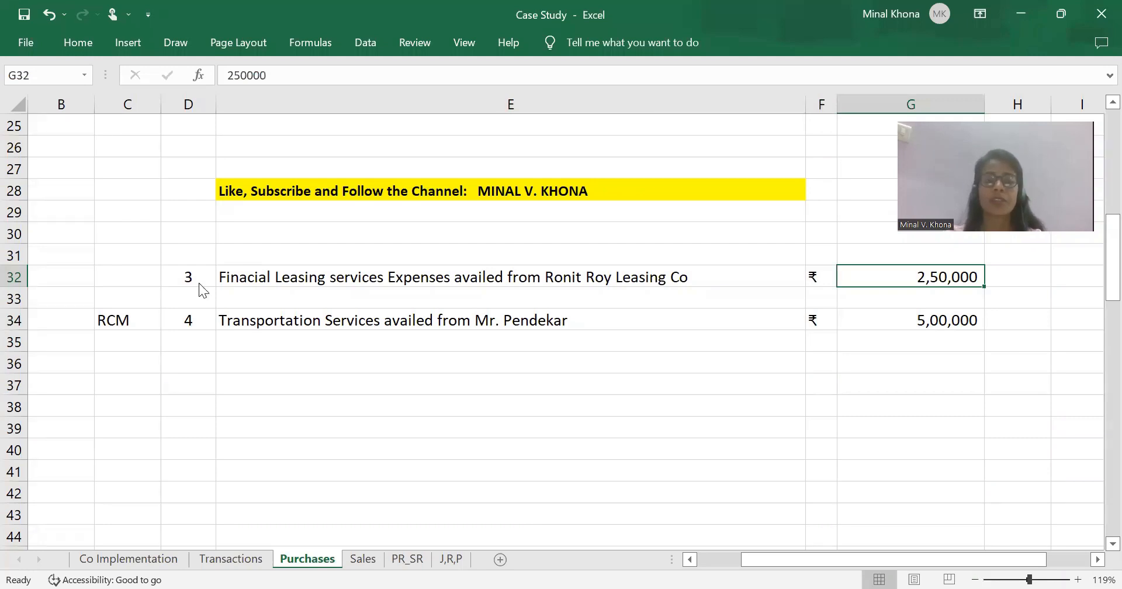
pyautogui.hotkey('alt', 'Tab')
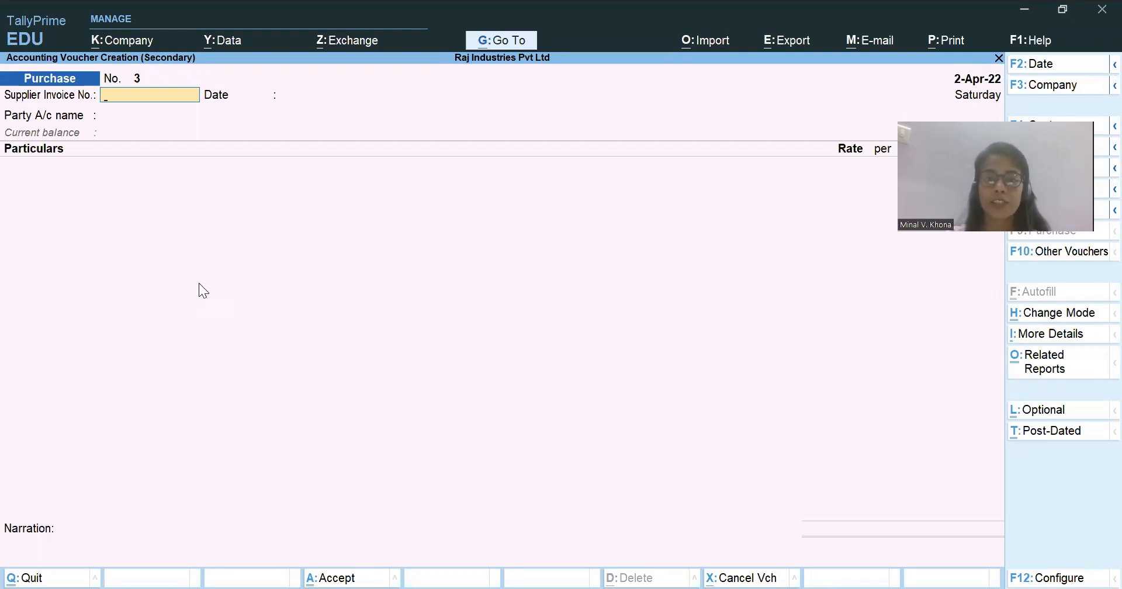
# Set the purchase voucher's date to 1-5-2022.
pyautogui.press('F2')
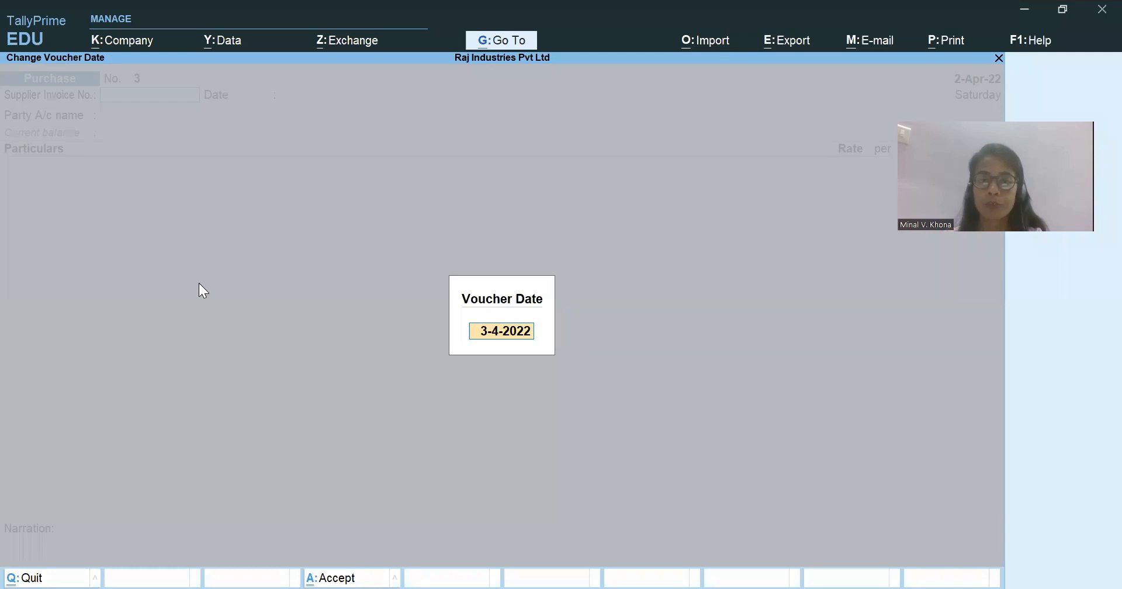
pyautogui.write('1.5')
pyautogui.press('Return')
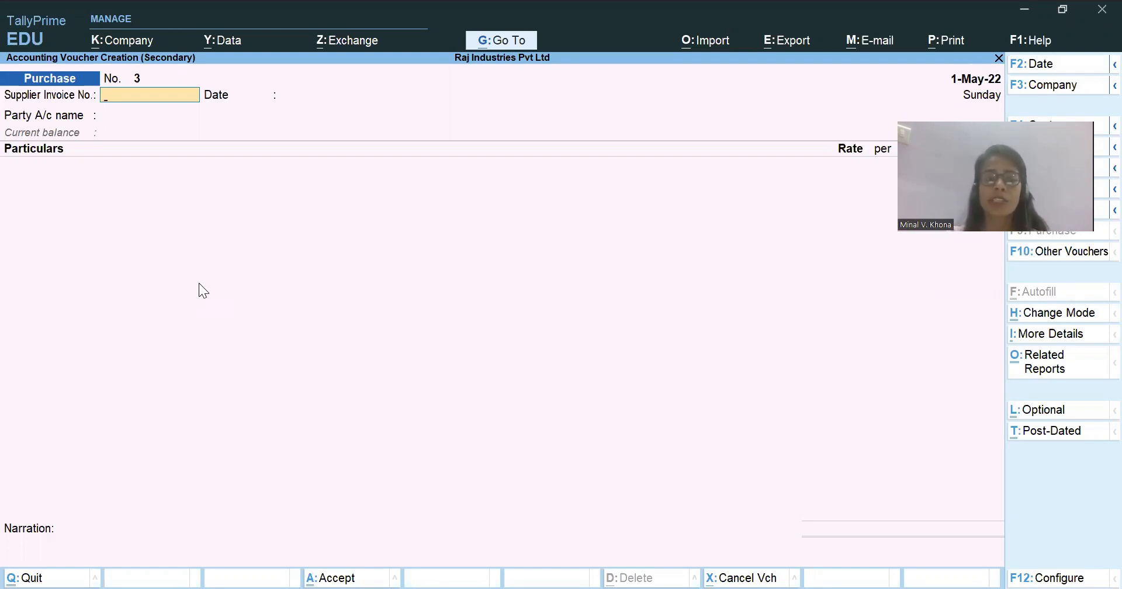
# Enter supplier invoice number 01/RR22-23 and accept the voucher date as the invoice date.
pyautogui.write('01')
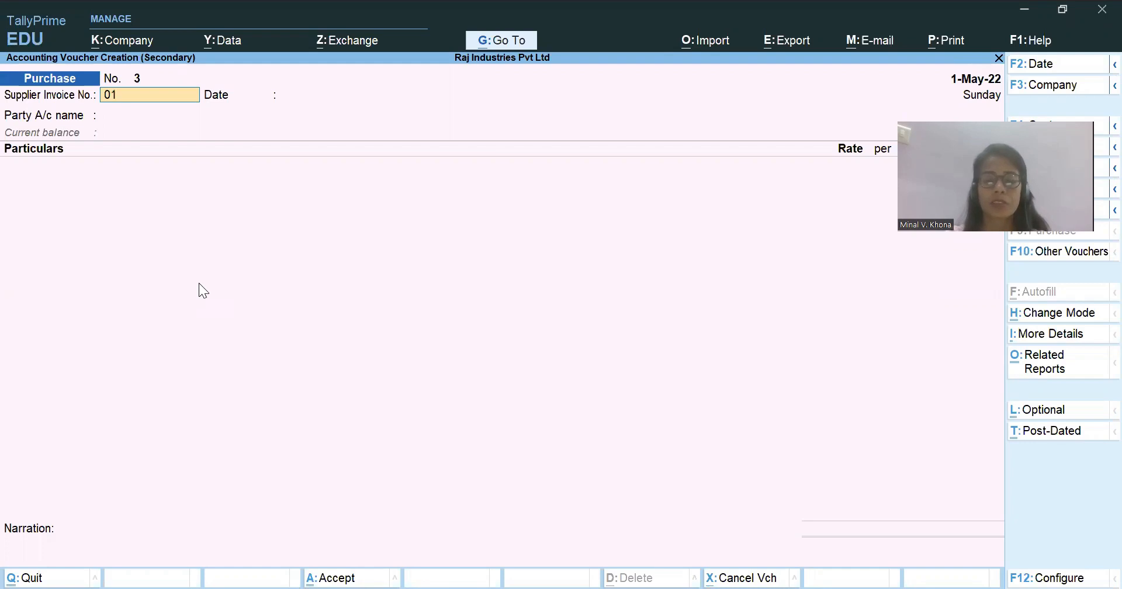
pyautogui.write('/')
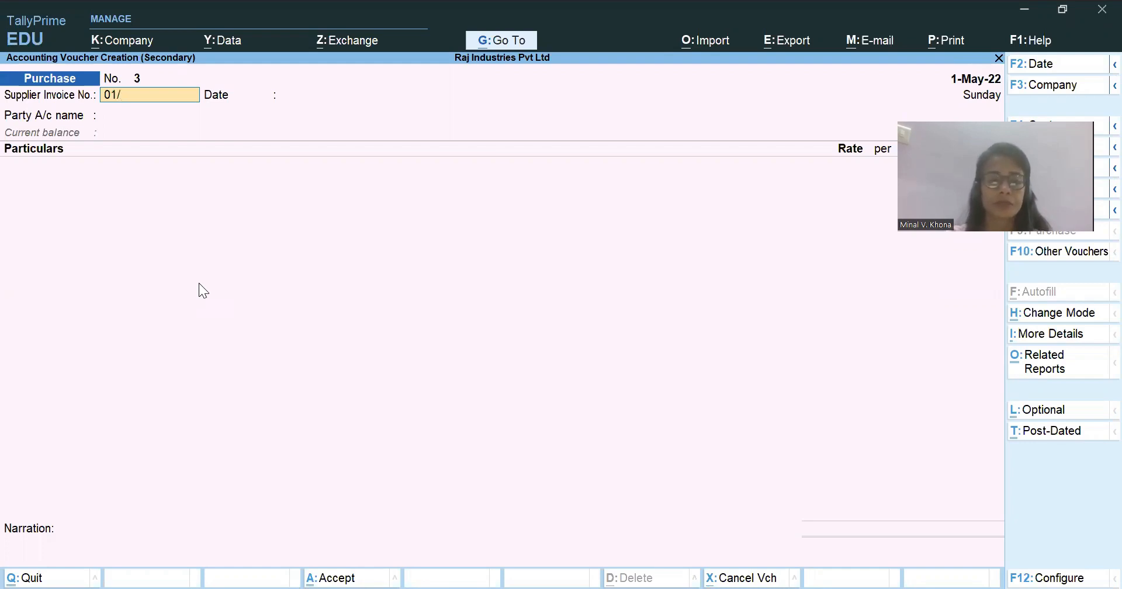
pyautogui.write('R')
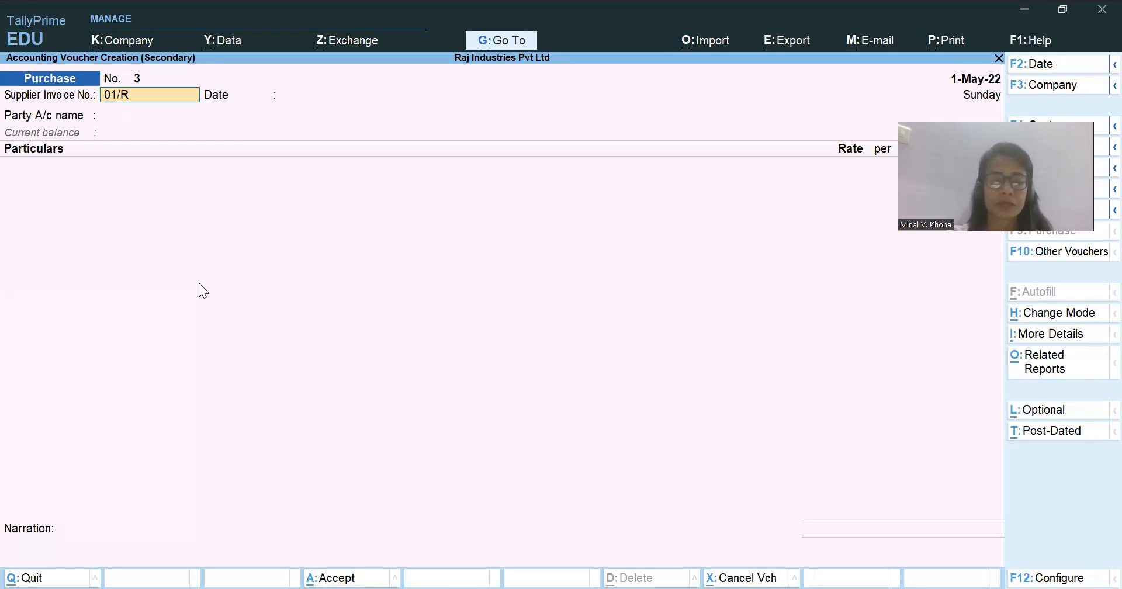
pyautogui.write('R2202')
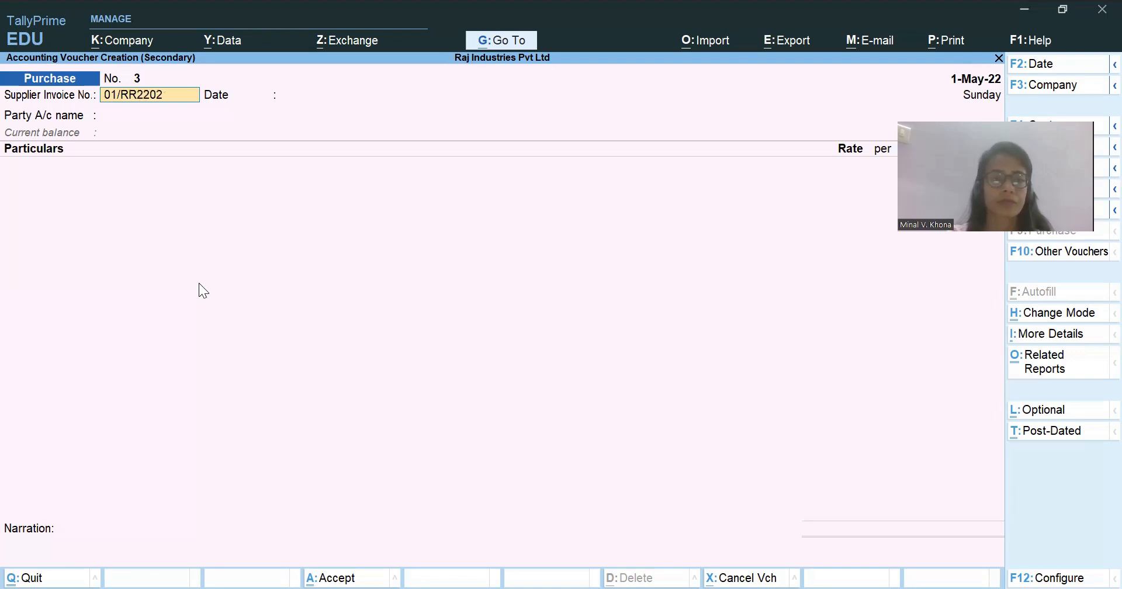
pyautogui.press('BackSpace')
pyautogui.press('BackSpace')
pyautogui.write('-23')
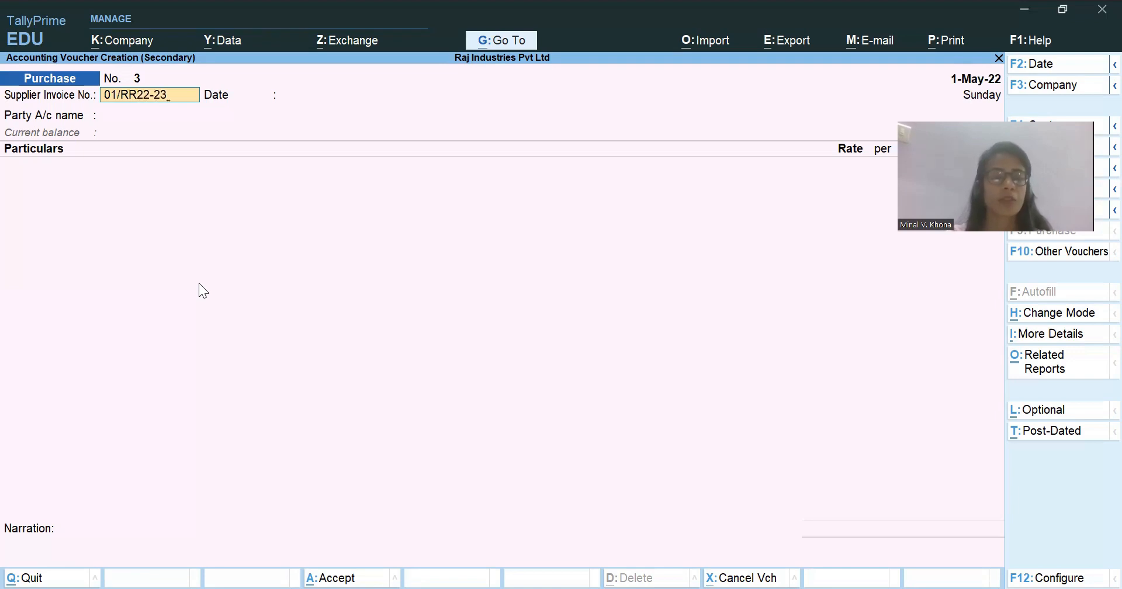
pyautogui.press('Return')
pyautogui.press('Return')
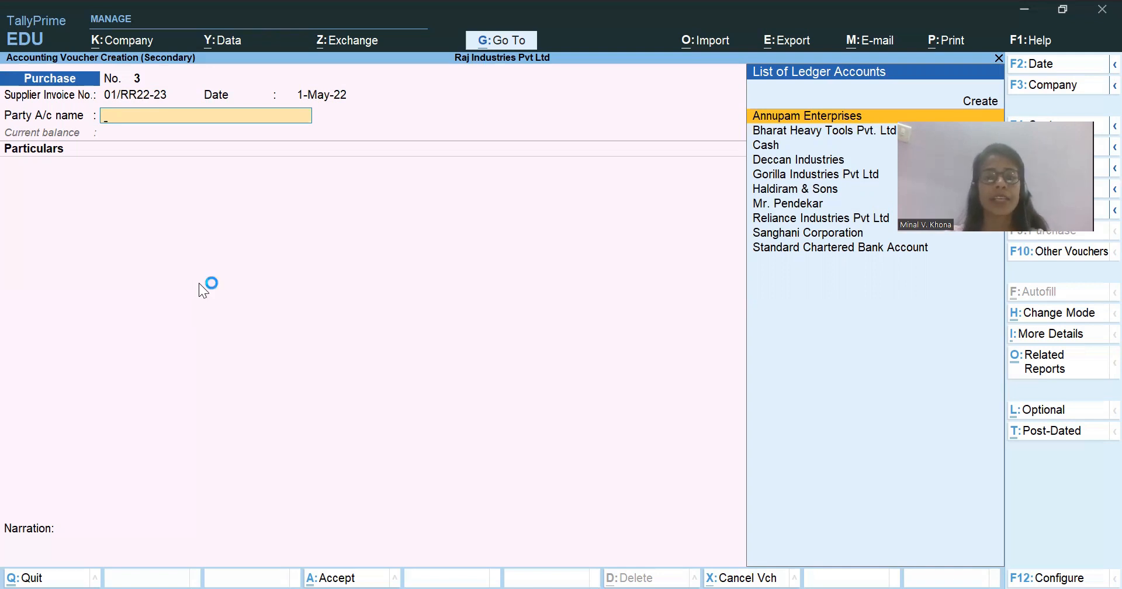
# Check the party ledger accounts for an existing Ronit Roy Leasing Co ledger.
pyautogui.write('r')
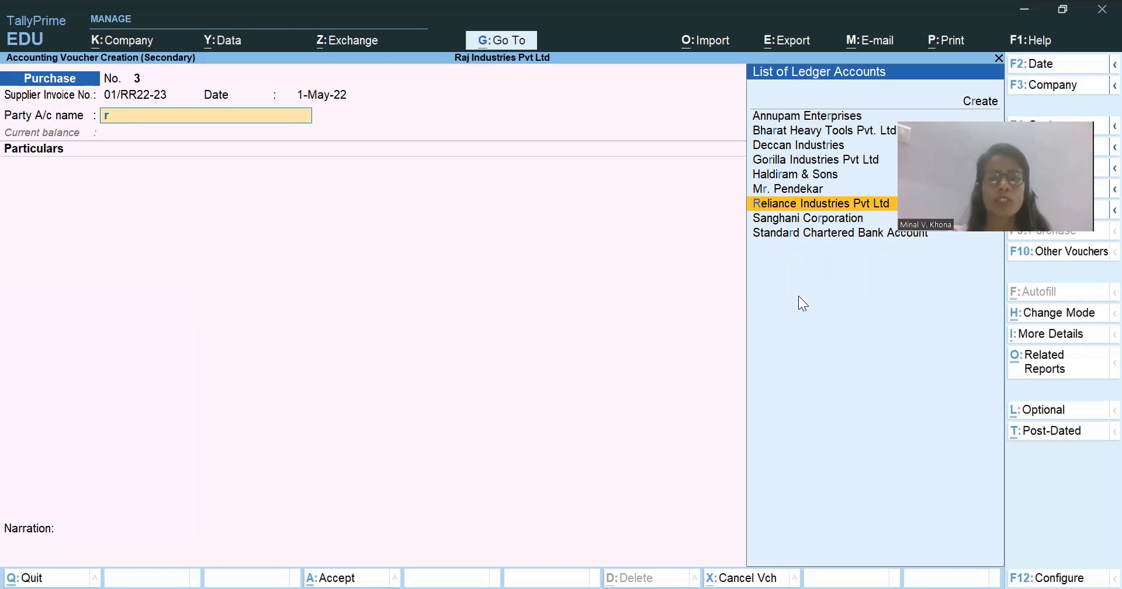
pyautogui.press('Up')
pyautogui.press('Up')
pyautogui.press('Up')
pyautogui.press('Up')
pyautogui.press('Up')
pyautogui.press('Up')
pyautogui.press('Up')
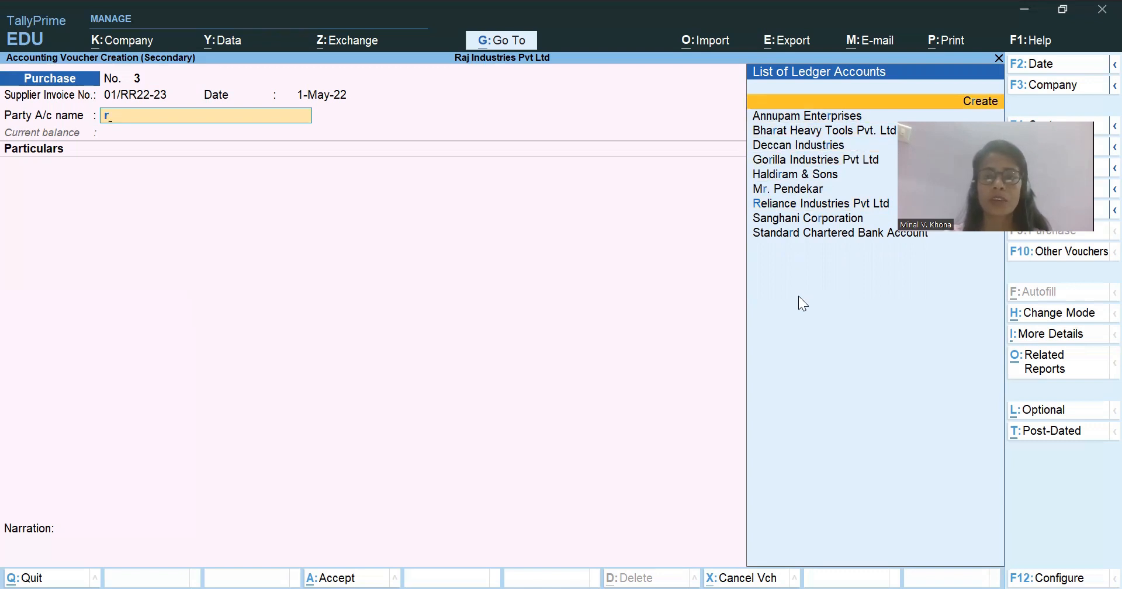
pyautogui.press('Down')
pyautogui.press('Down')
pyautogui.press('Down')
pyautogui.press('Down')
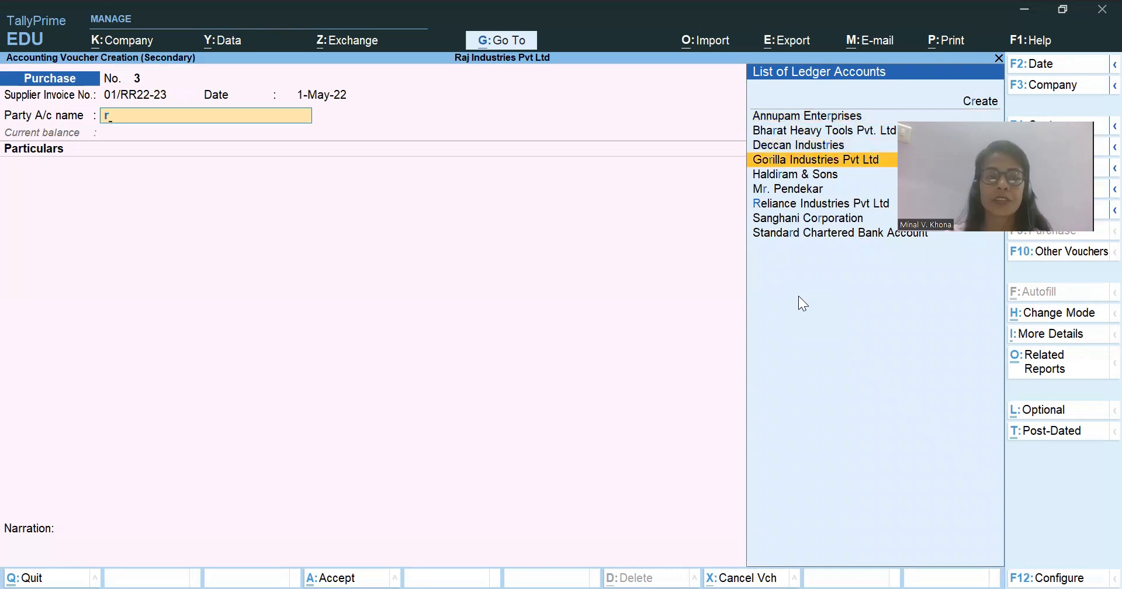
pyautogui.press('BackSpace')
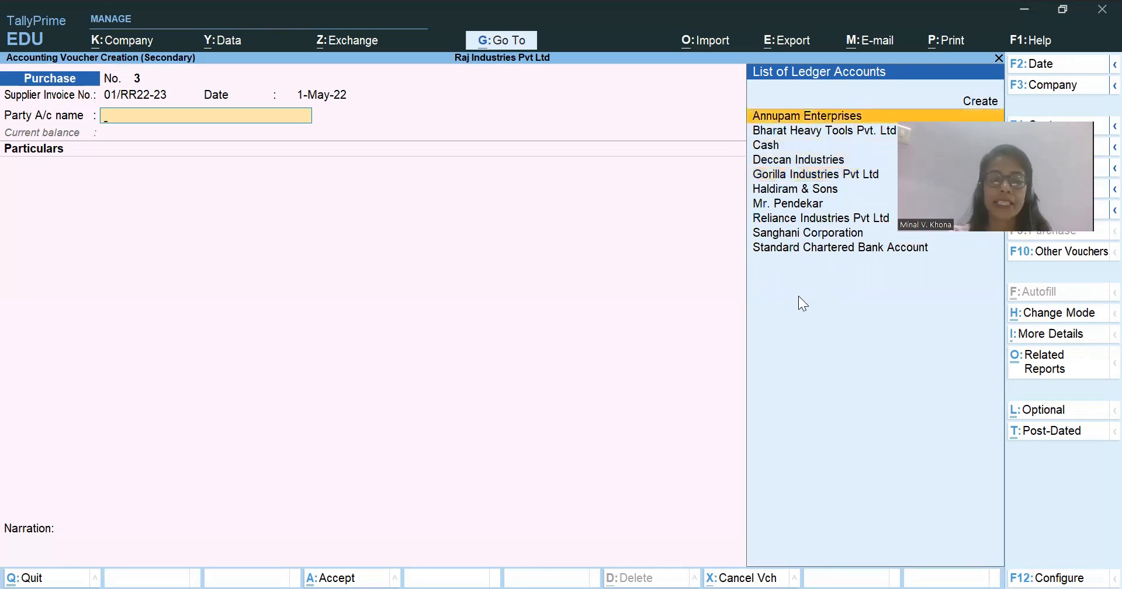
# Create a new party ledger from the purchase voucher and enter Ronit RoyLeasing Co as its name.
pyautogui.press('alt')
pyautogui.hotkey('alt', 'c')
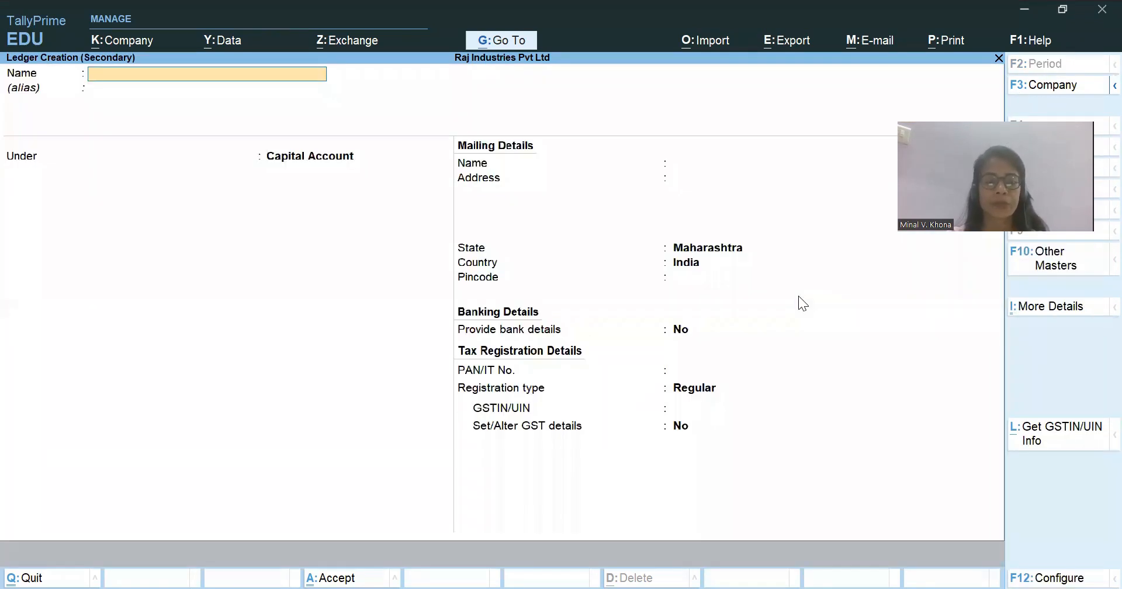
pyautogui.write('Roni')
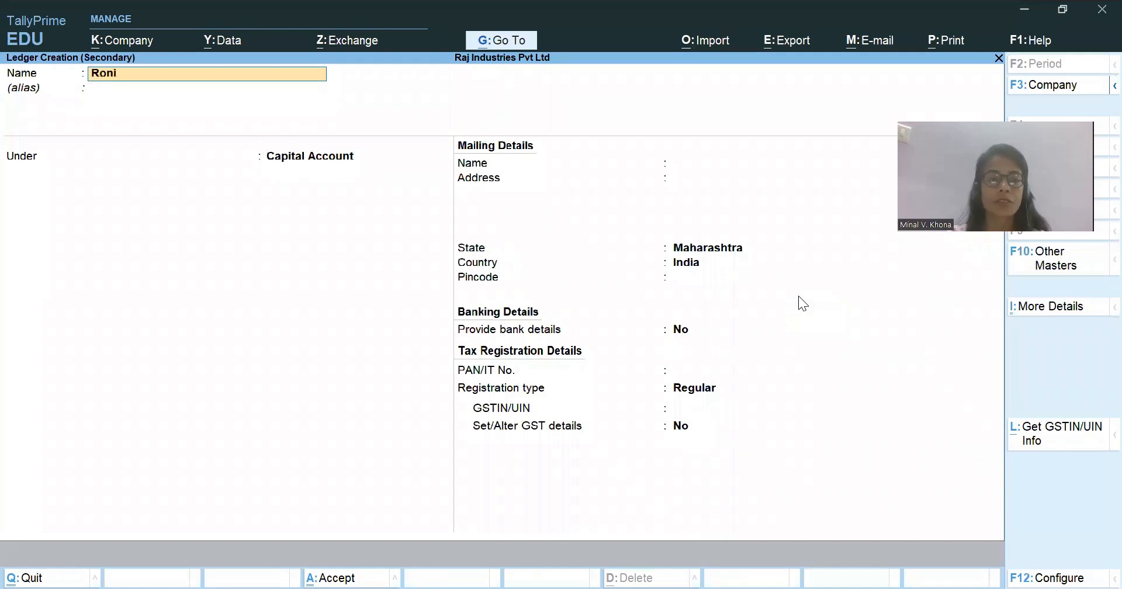
pyautogui.write('t')
pyautogui.press('alt')
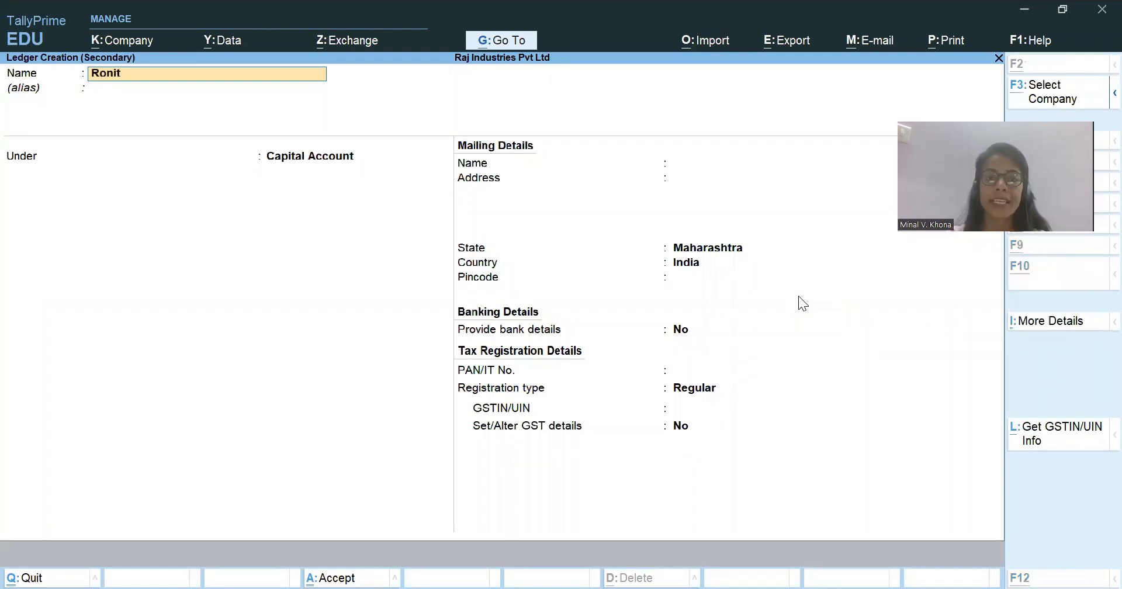
pyautogui.write('Ro')
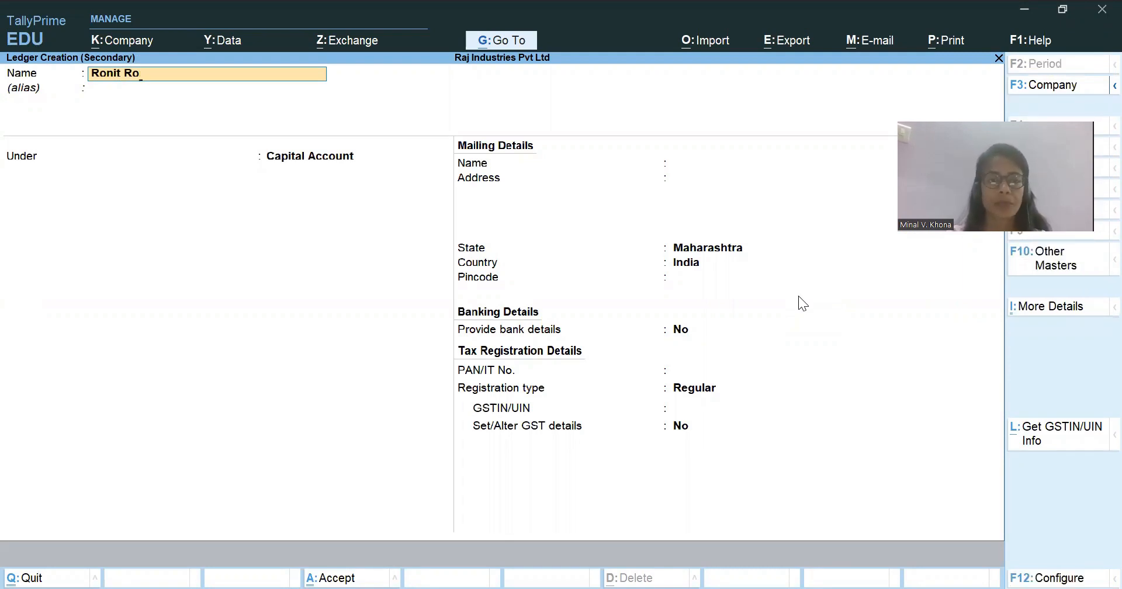
pyautogui.write('y')
pyautogui.press('alt')
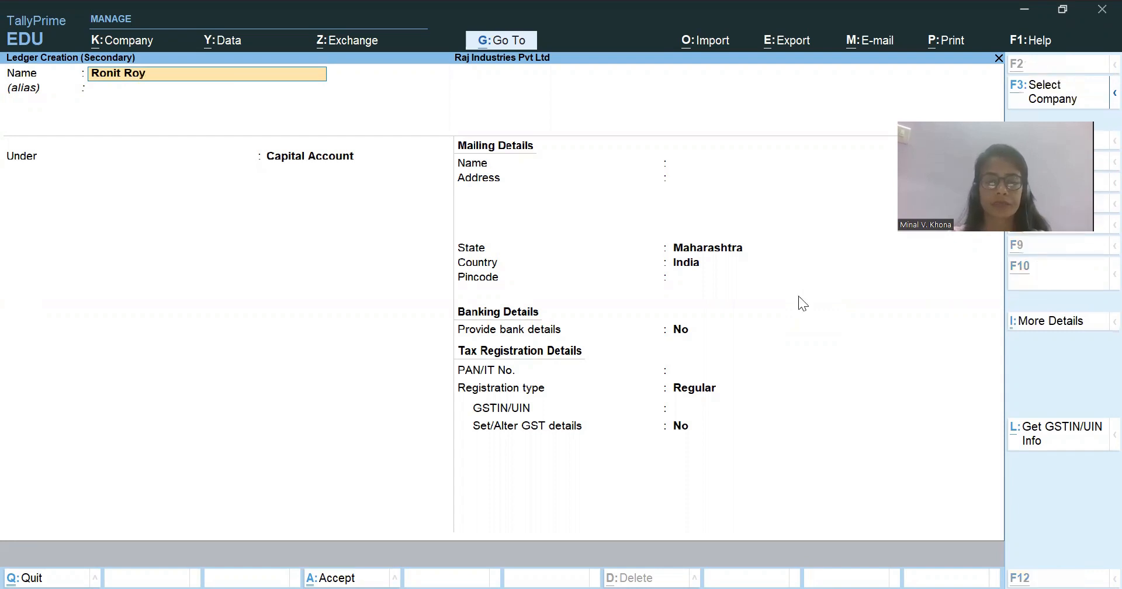
pyautogui.write('Leasing Co')
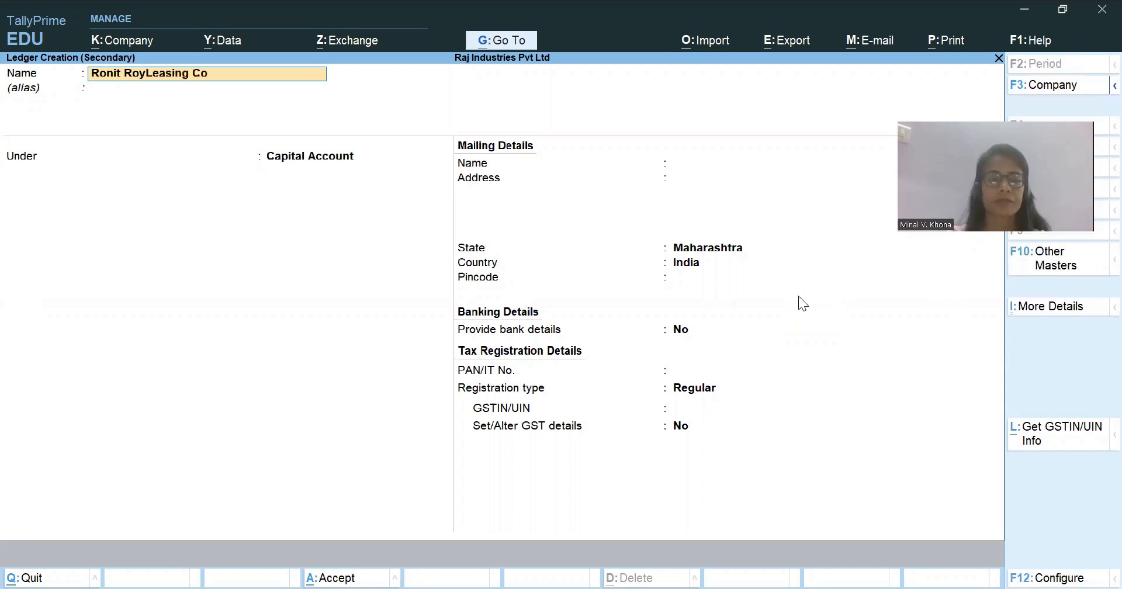
pyautogui.press('Return')
pyautogui.press('Return')
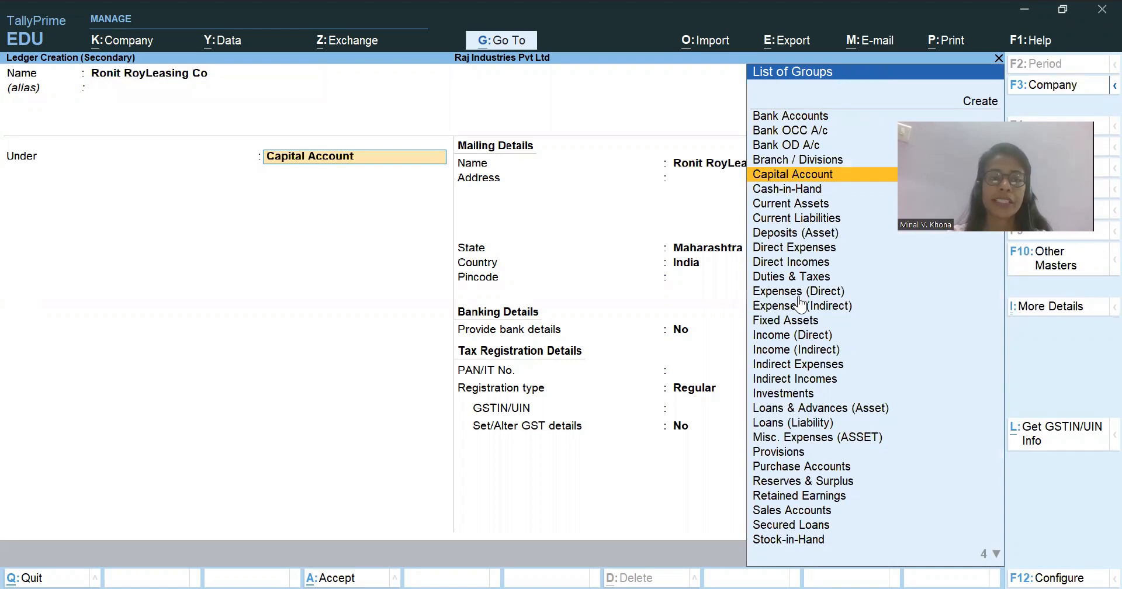
# Place the new party ledger under the Sundry Creditors group.
pyautogui.write('Cre')
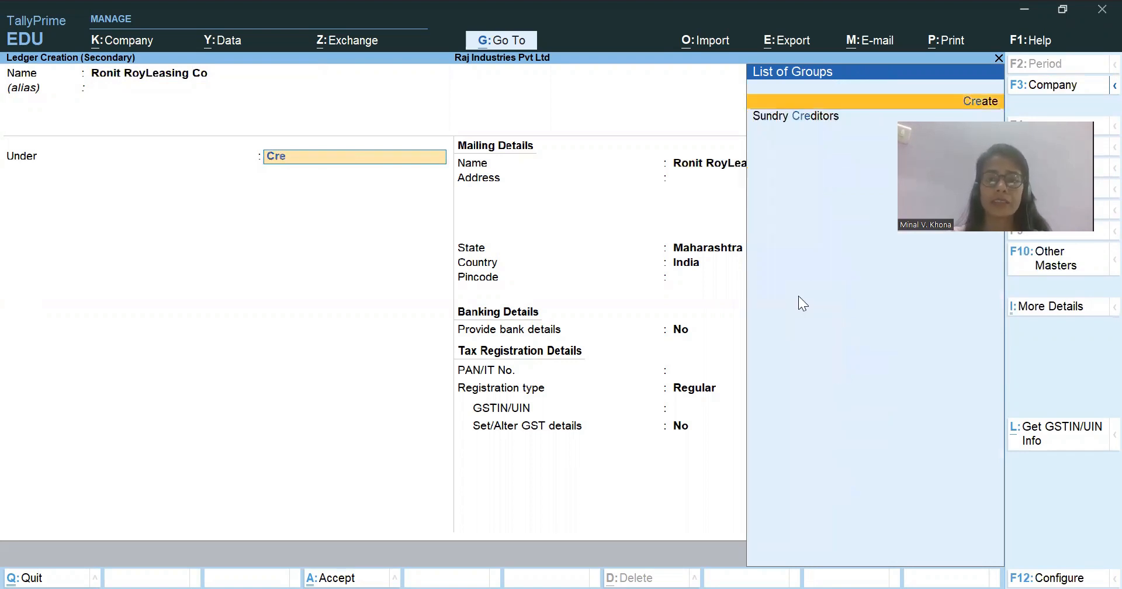
pyautogui.press('Down')
pyautogui.press('Return')
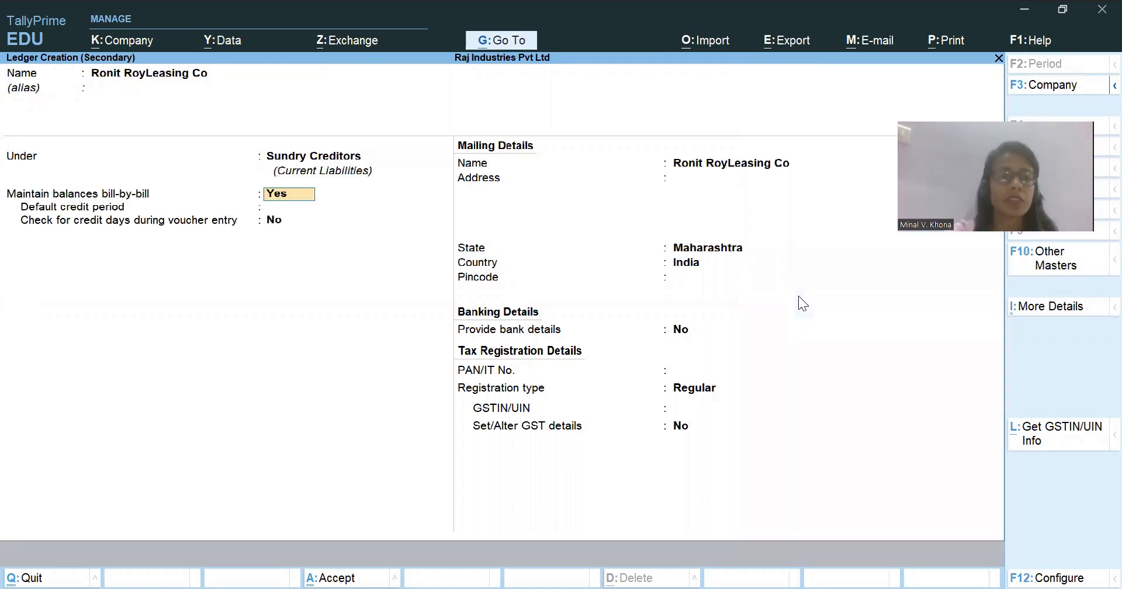
# Correct the ledger name to Ronit Roy Leasing Co by inserting the missing space.
pyautogui.click(148, 75)
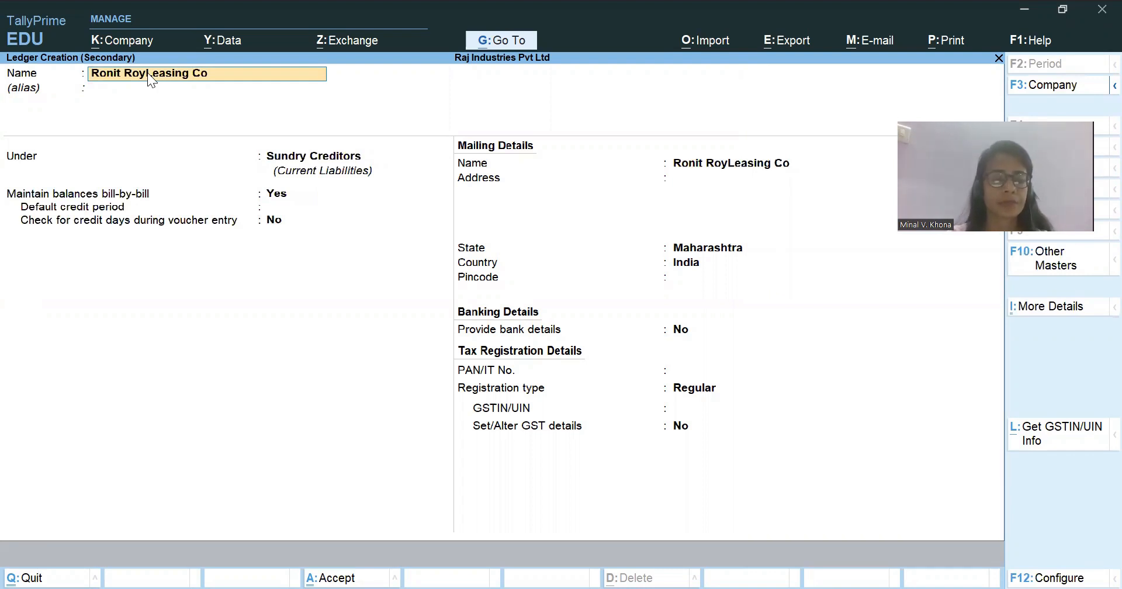
pyautogui.hotkey('ctrl', 'Right')
pyautogui.hotkey('ctrl', 'Right')
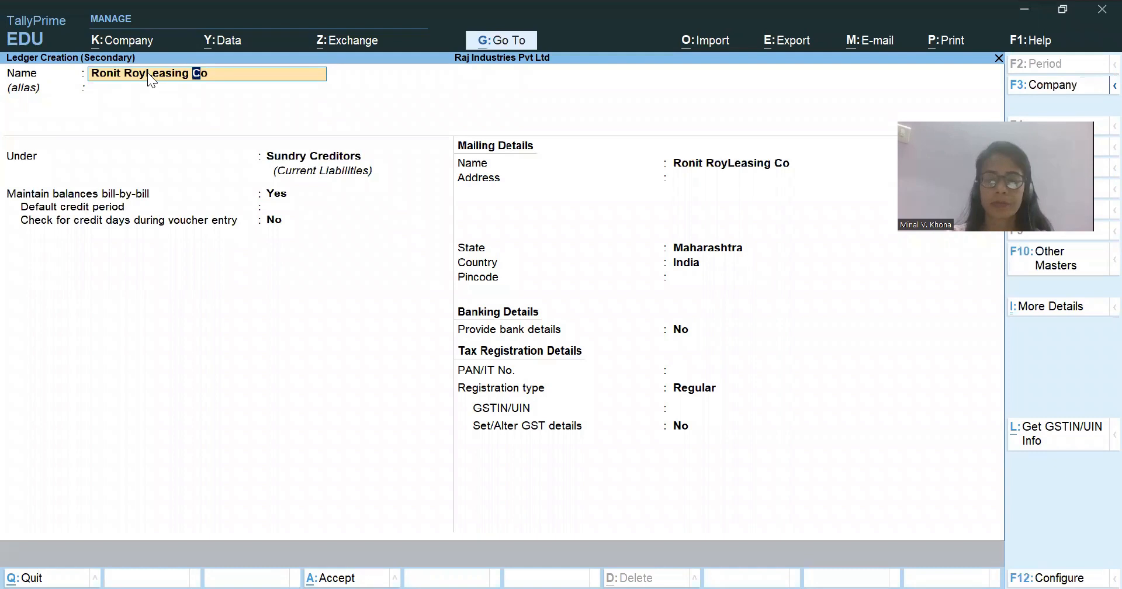
pyautogui.press('ctrl')
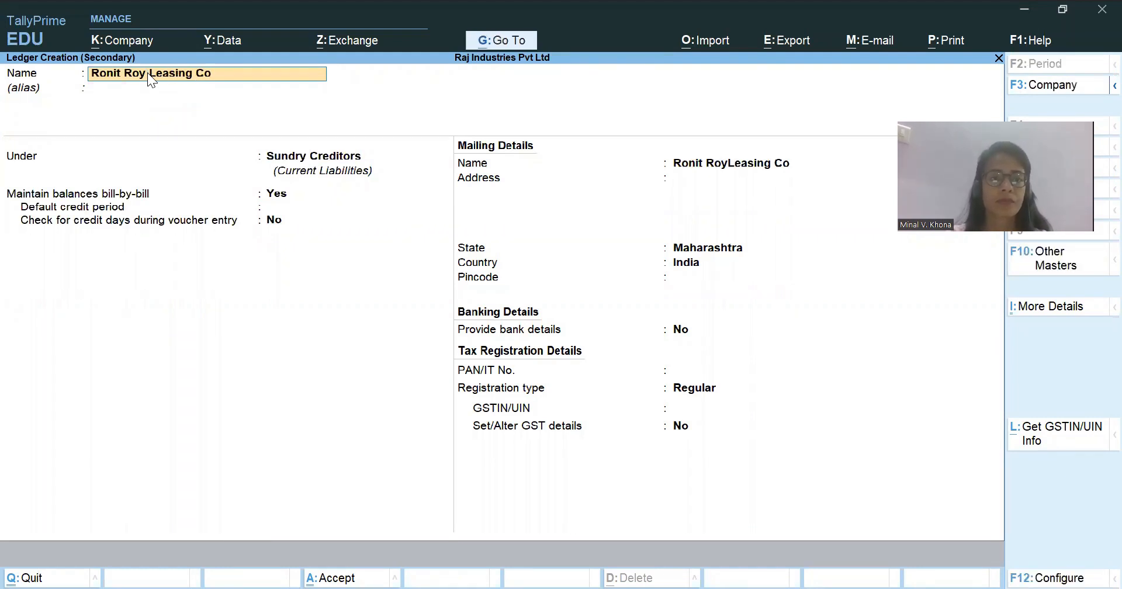
# Keep bill-by-bill balances at Yes, set the default credit period to 30 days and leave the credit days check at No.
pyautogui.click(282, 197)
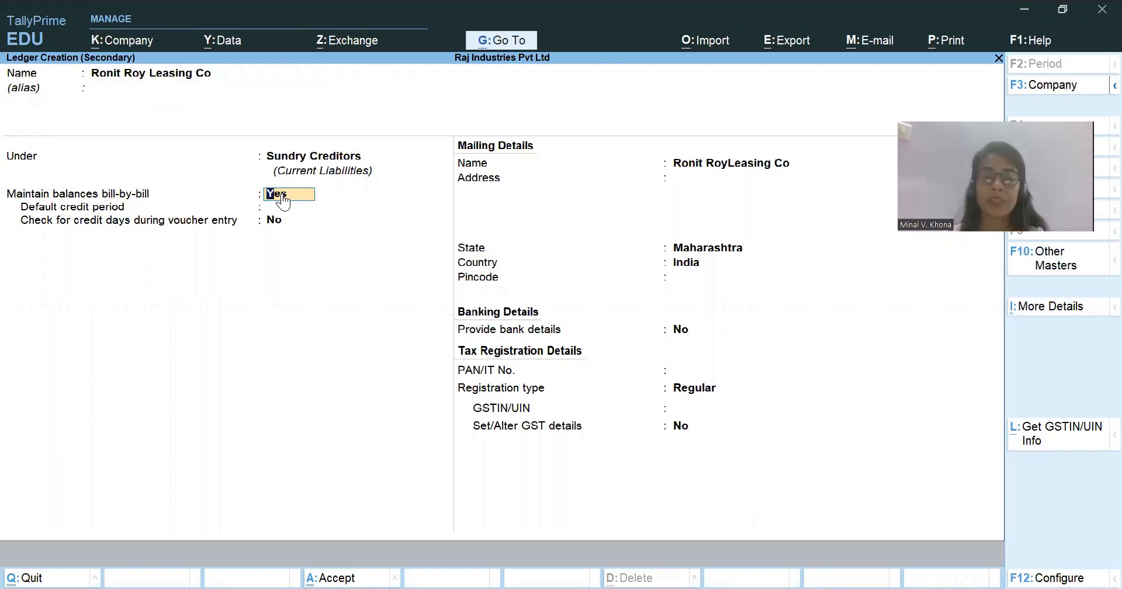
pyautogui.press('Return')
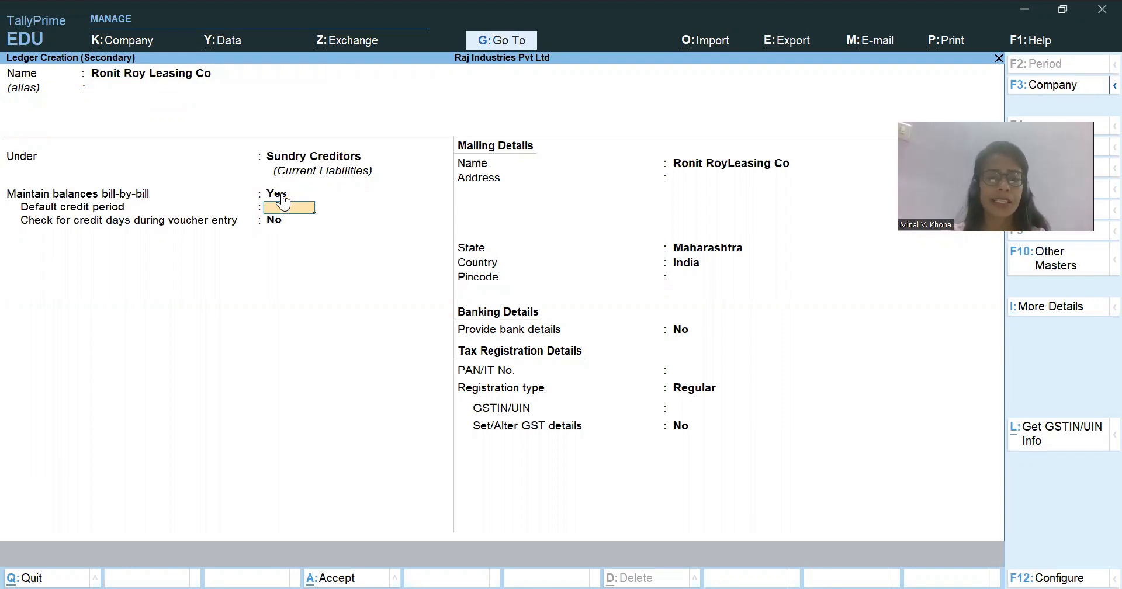
pyautogui.write('30')
pyautogui.press('Return')
pyautogui.press('Return')
pyautogui.press('Return')
pyautogui.press('Return')
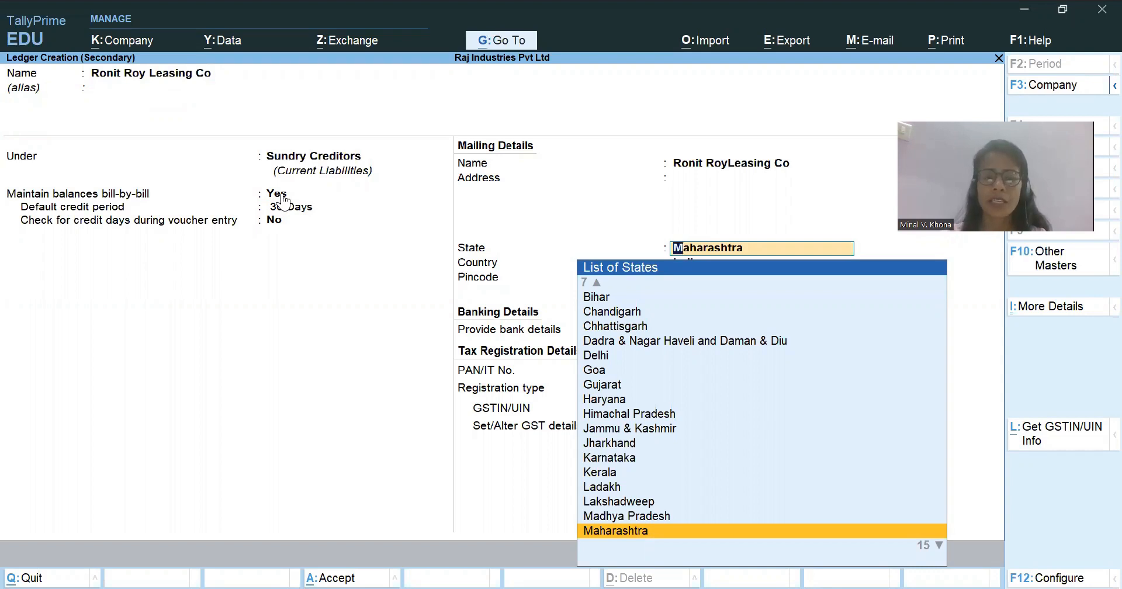
# Accept Maharashtra and India in the mailing details, leaving the address, pincode and PAN blank and bank details at No.
pyautogui.press('Return')
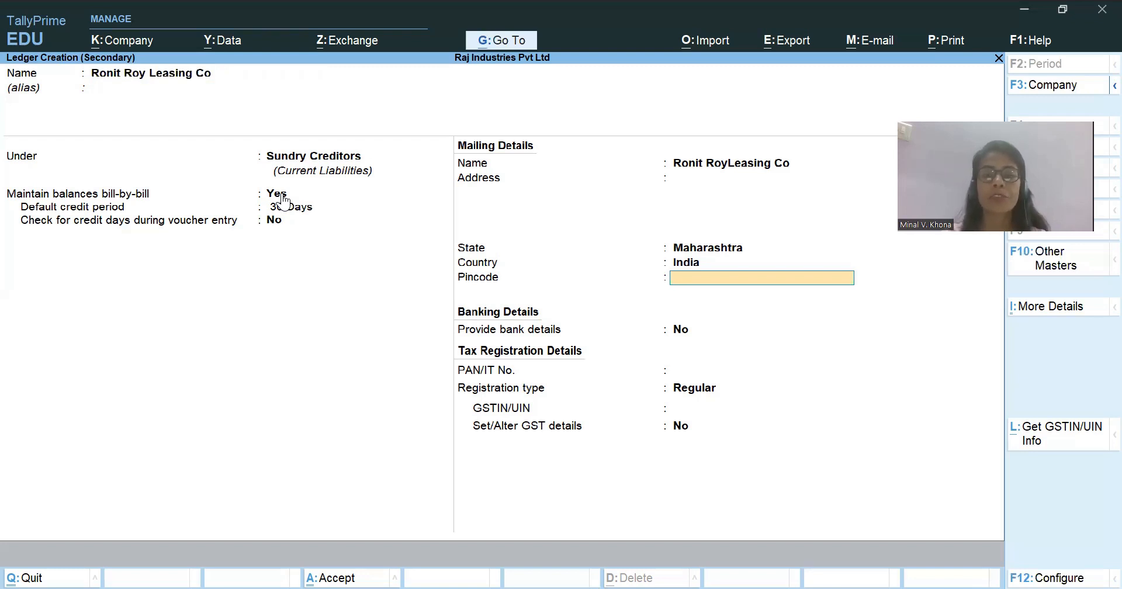
pyautogui.press('Return')
pyautogui.press('Return')
pyautogui.press('Return')
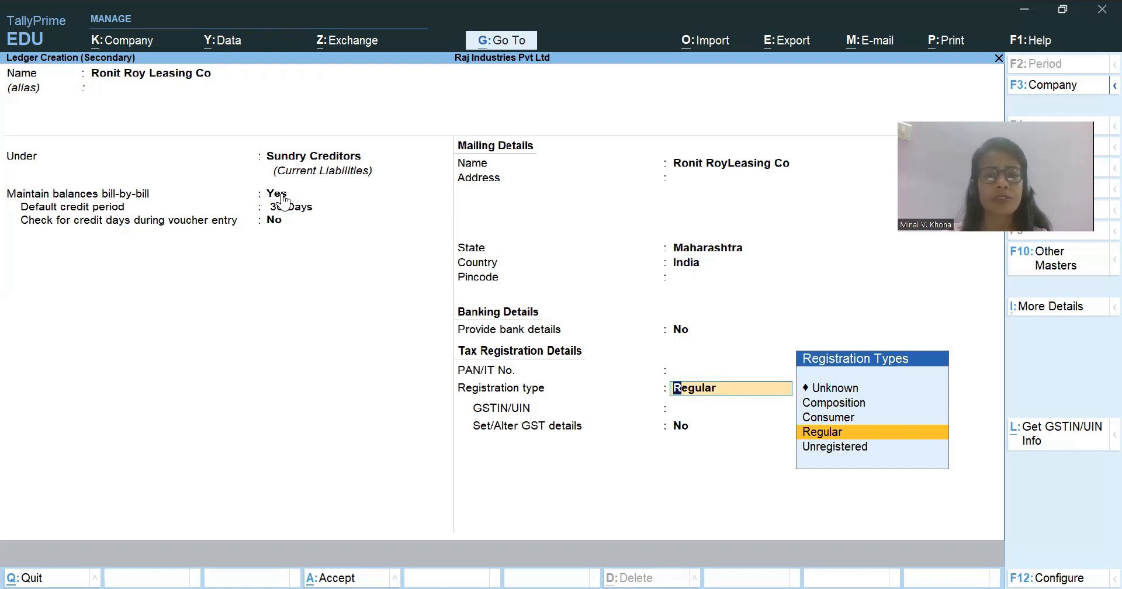
# Look through the GST registration types and keep Regular for the supplier.
pyautogui.press('Down')
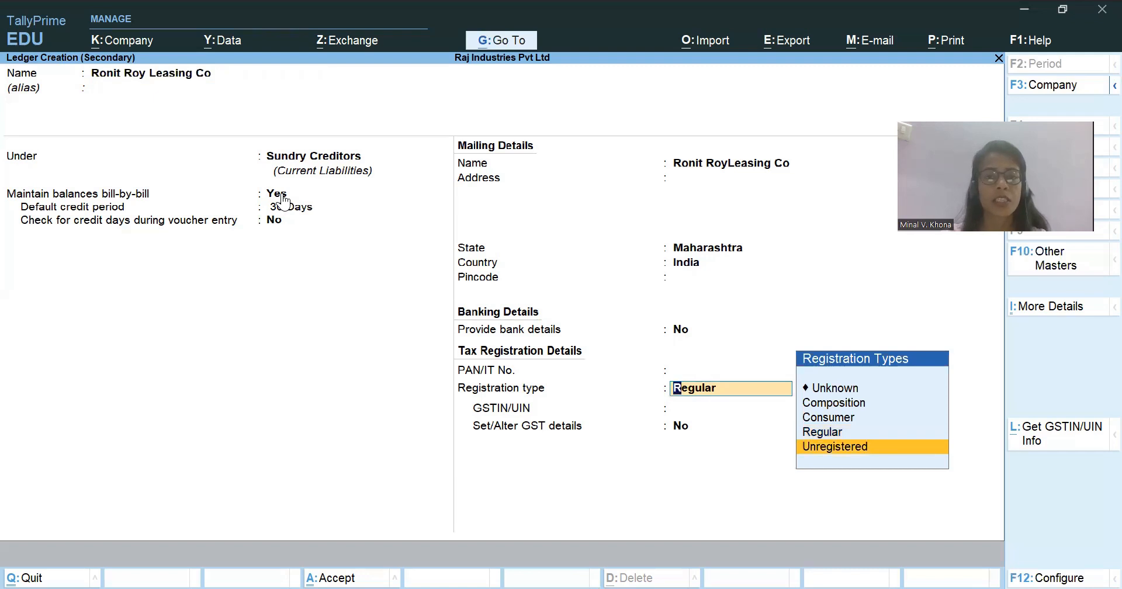
pyautogui.press('Up')
pyautogui.press('Up')
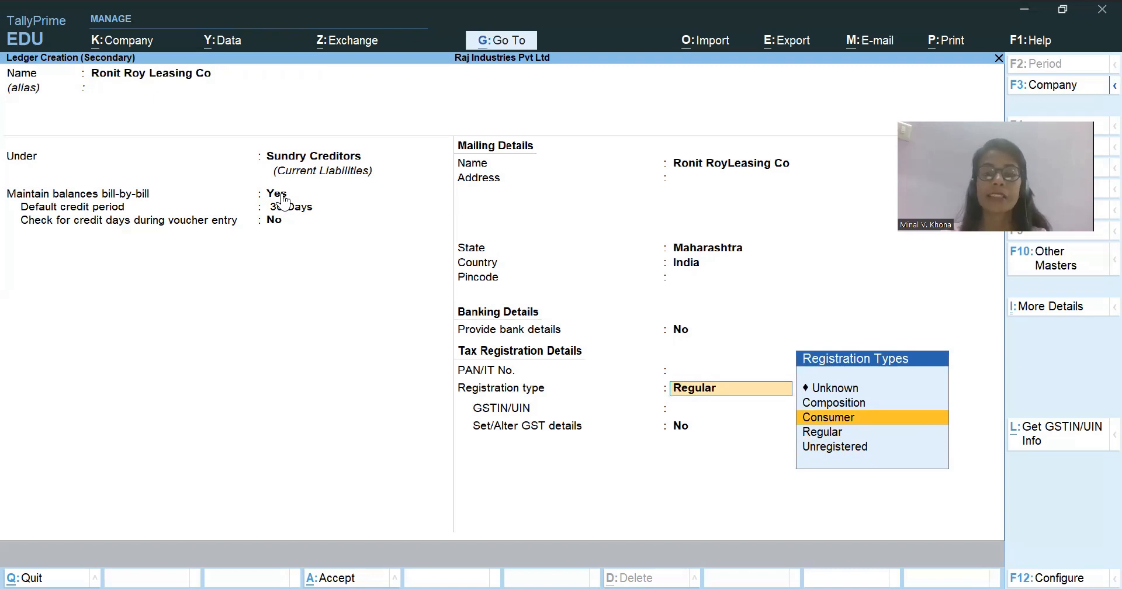
pyautogui.press('Up')
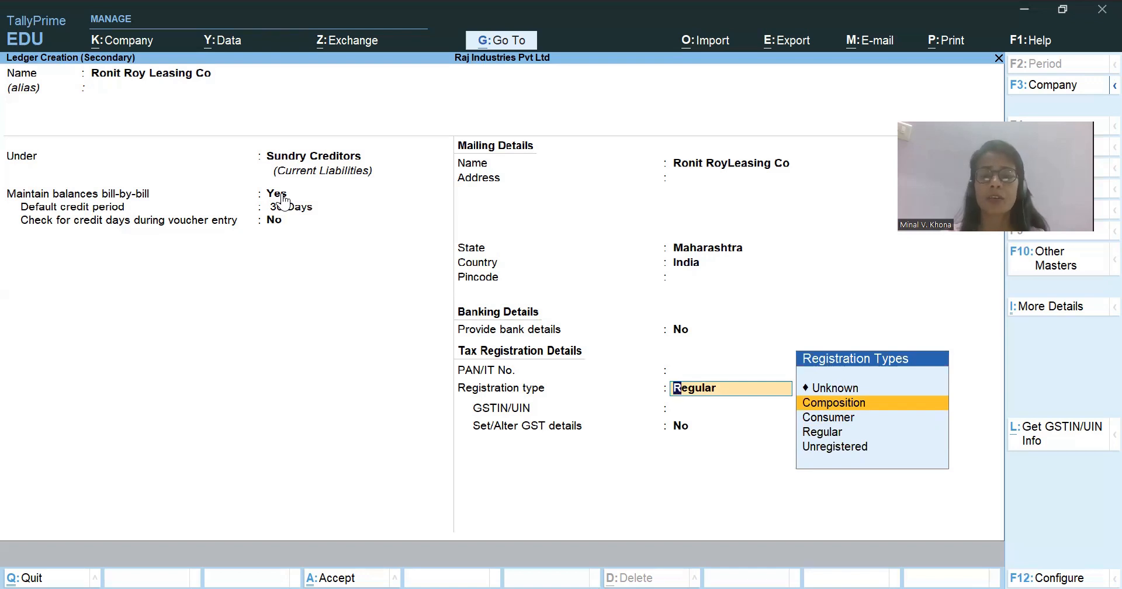
pyautogui.press('Down')
pyautogui.press('Down')
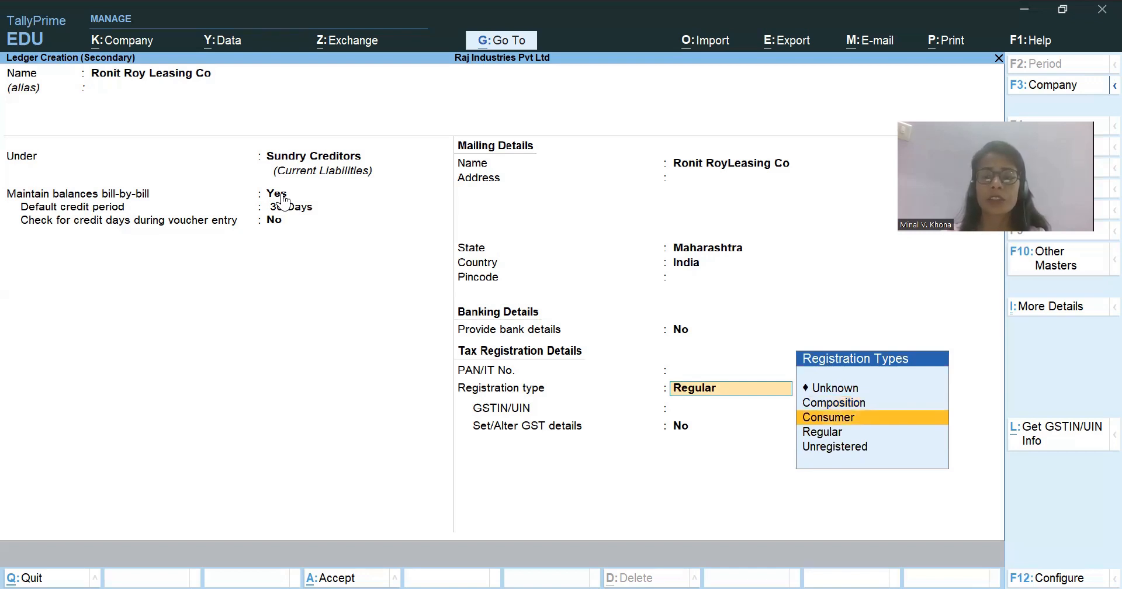
pyautogui.press('Return')
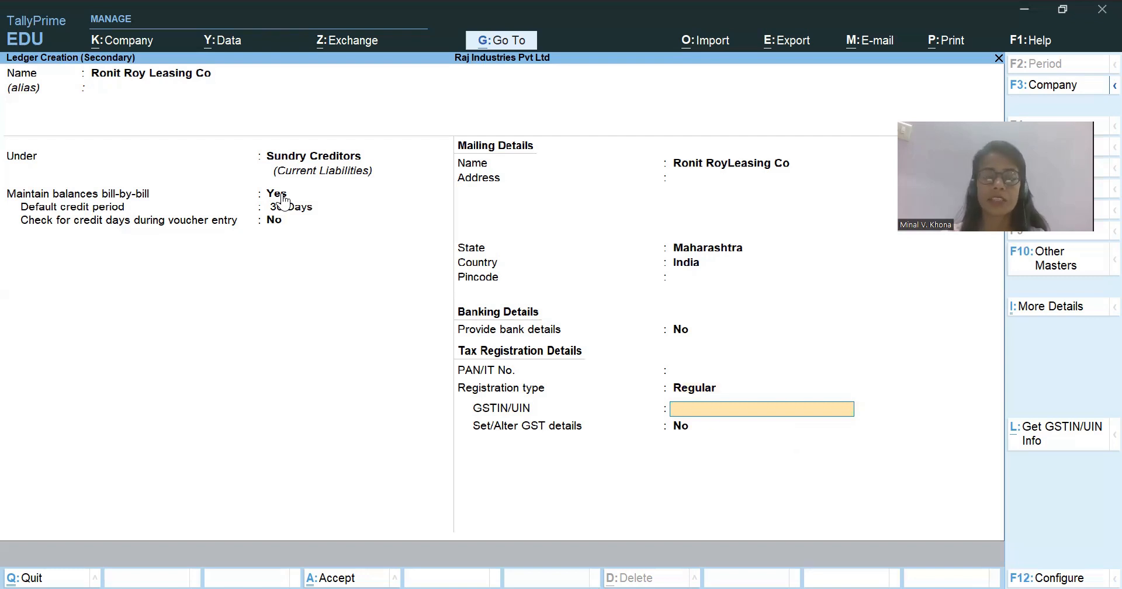
# Save the supplier ledger without a GSTIN and use it as the voucher's party account.
pyautogui.press('ctrl')
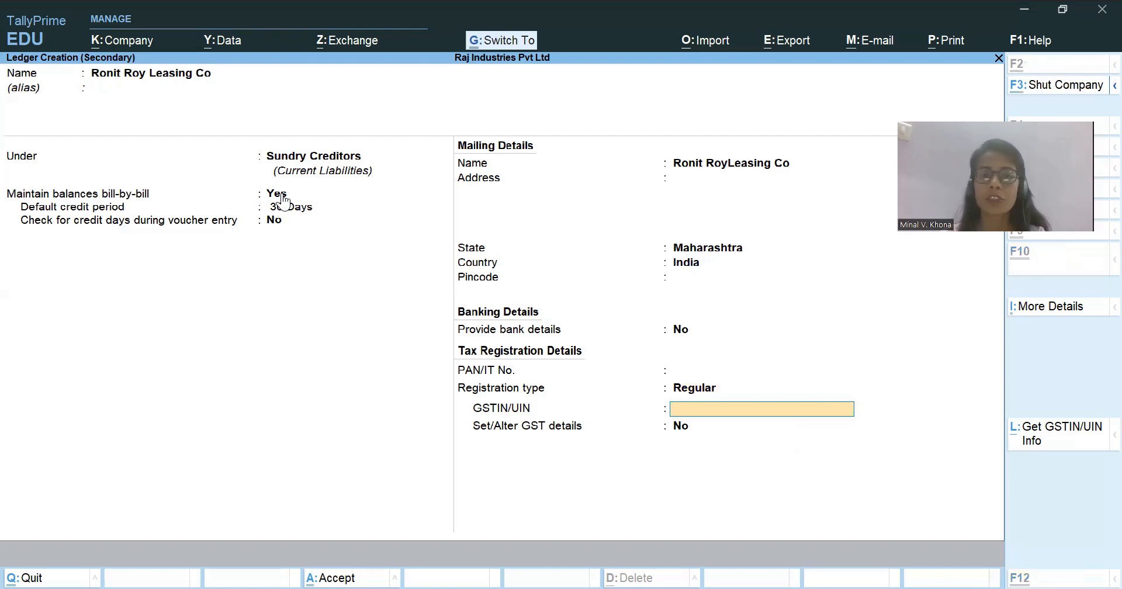
pyautogui.hotkey('ctrl', 'a')
pyautogui.press('Return')
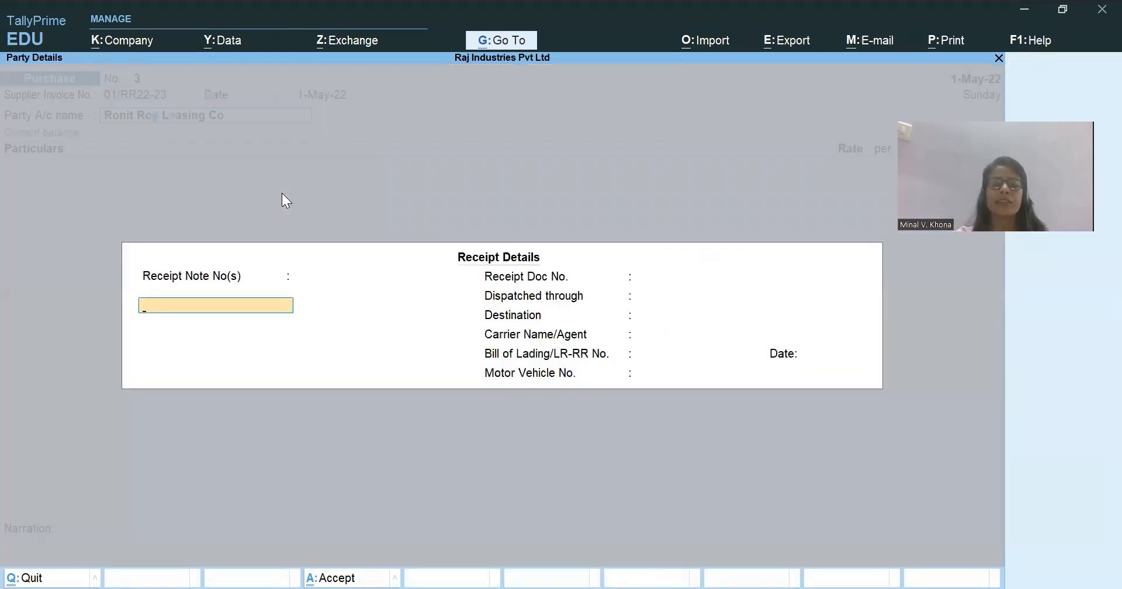
# Leave all receipt details of the purchase voucher blank and continue to the party details.
pyautogui.press('Return')
pyautogui.press('Return')
pyautogui.press('Return')
pyautogui.press('Return')
pyautogui.press('Return')
pyautogui.press('Return')
pyautogui.press('Return')
pyautogui.press('Return')
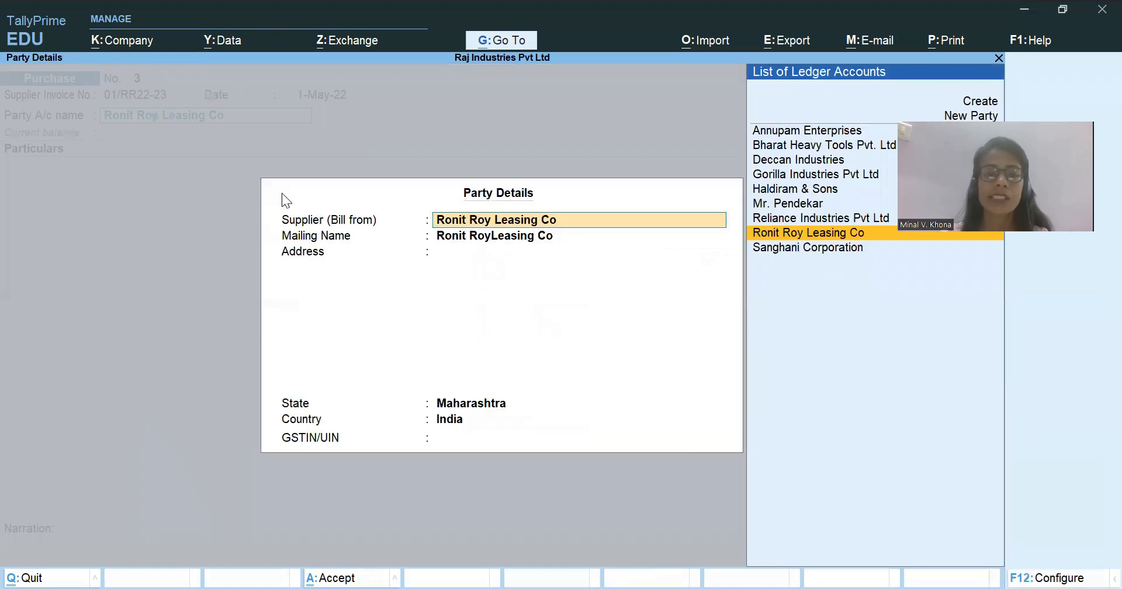
# Accept Ronit Roy Leasing Co as the supplier, with Maharashtra and India and a blank address.
pyautogui.press('Return')
pyautogui.press('Return')
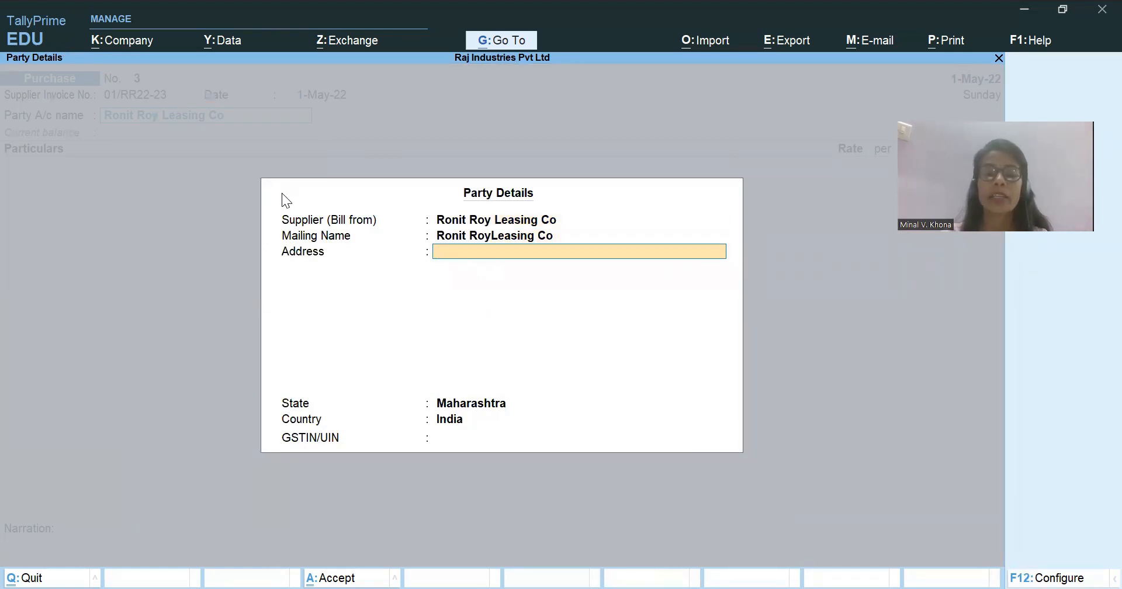
pyautogui.press('Return')
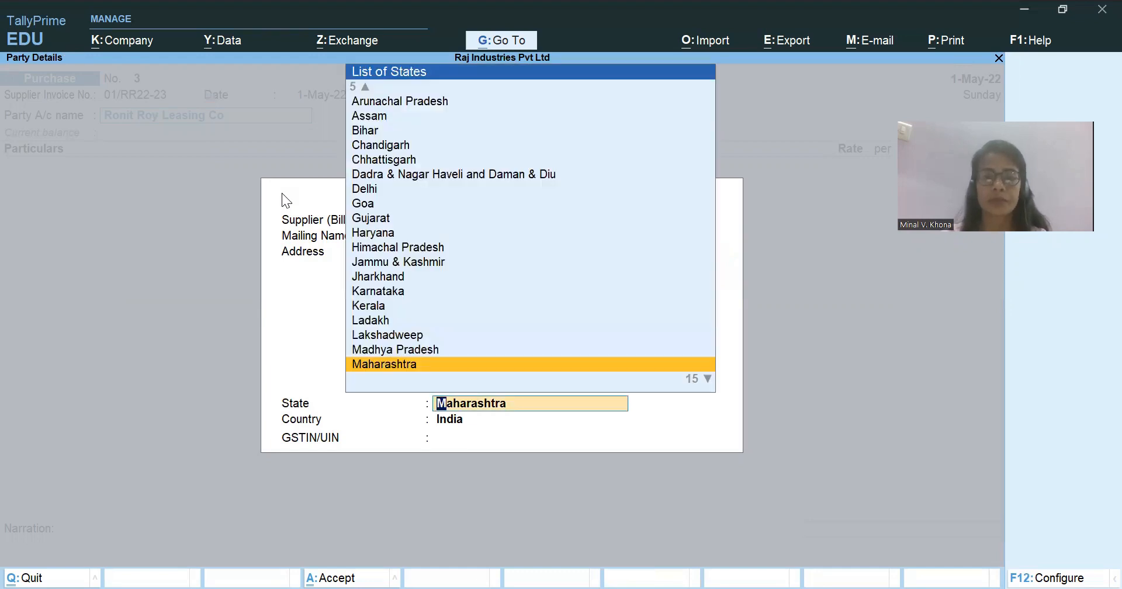
pyautogui.press('Return')
pyautogui.press('Return')
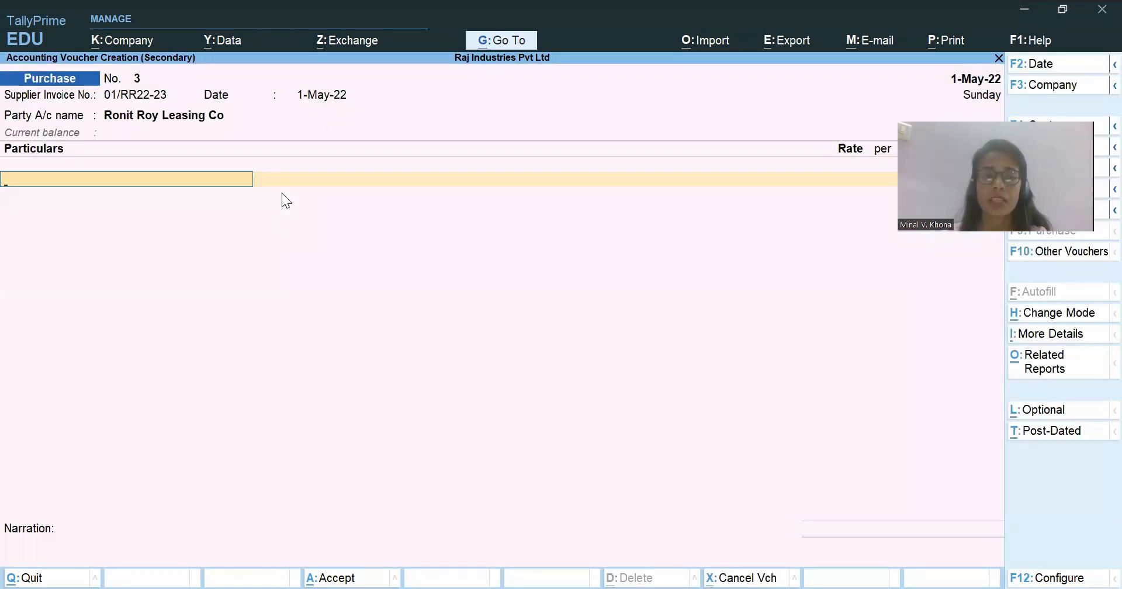
# Check the leasing expense in the Excel Case Study workbook, return to TallyPrime and choose Financial Leasing Services under the particulars.
pyautogui.hotkey('alt', 'Tab')
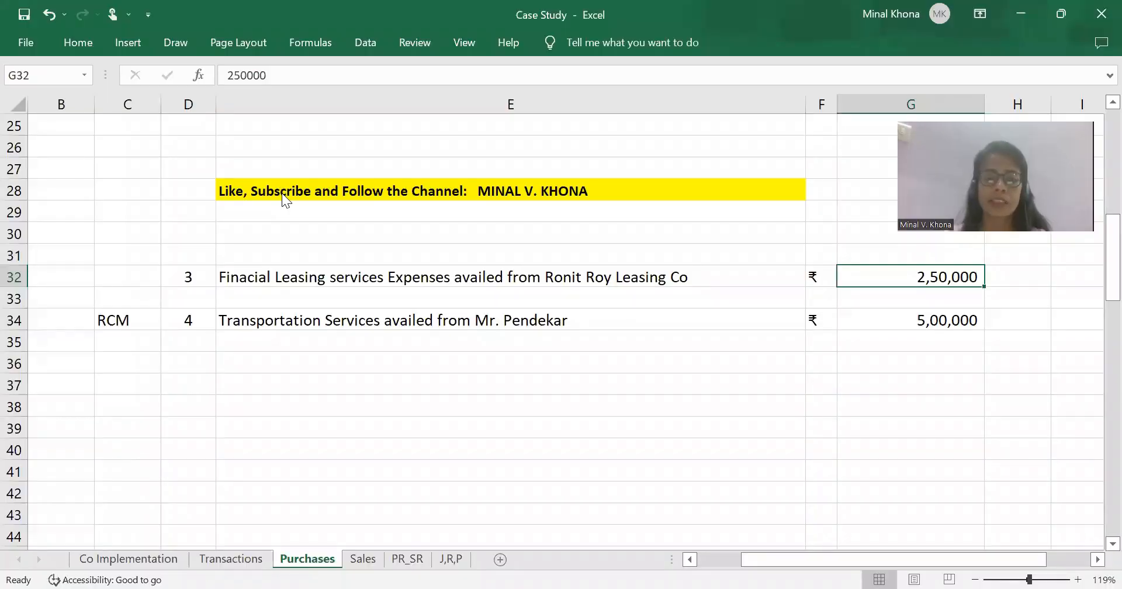
pyautogui.hotkey('alt', 'Tab')
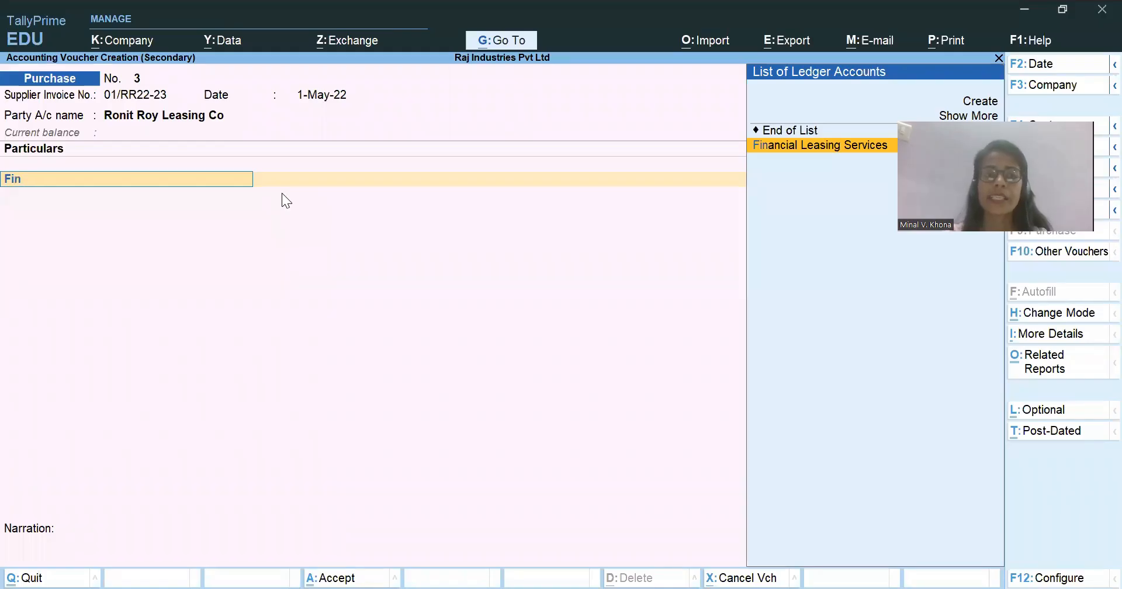
pyautogui.press('Return')
pyautogui.press('BackSpace')
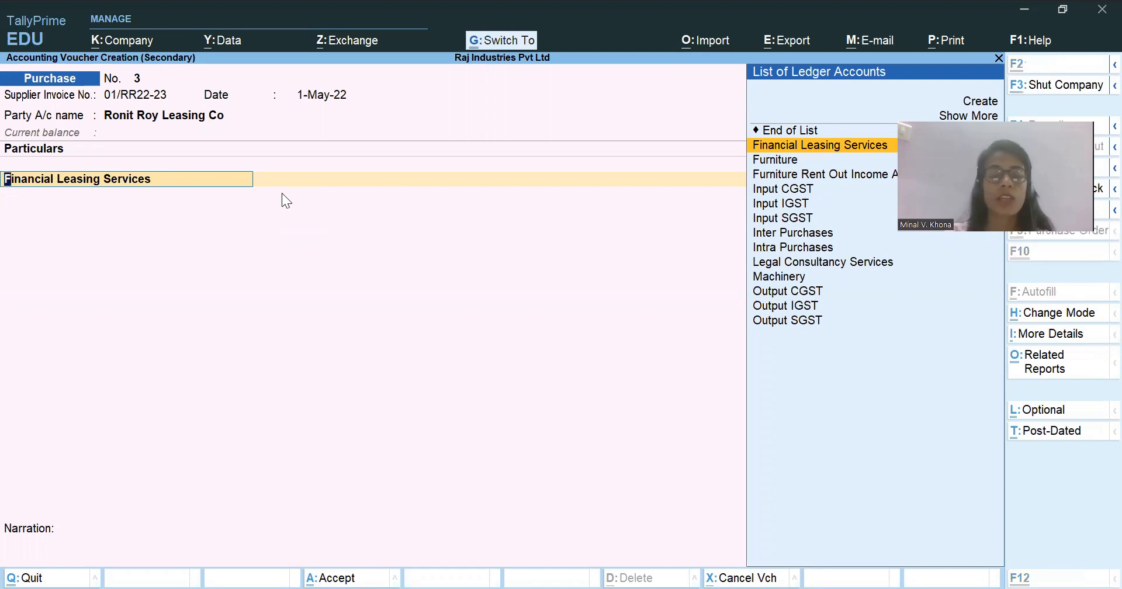
# Open the Financial Leasing Services ledger for alteration and review its GST nature of transaction, taxability and tax rates.
pyautogui.hotkey('ctrl', 'Return')
pyautogui.press('Return')
pyautogui.press('Return')
pyautogui.press('Return')
pyautogui.press('y')
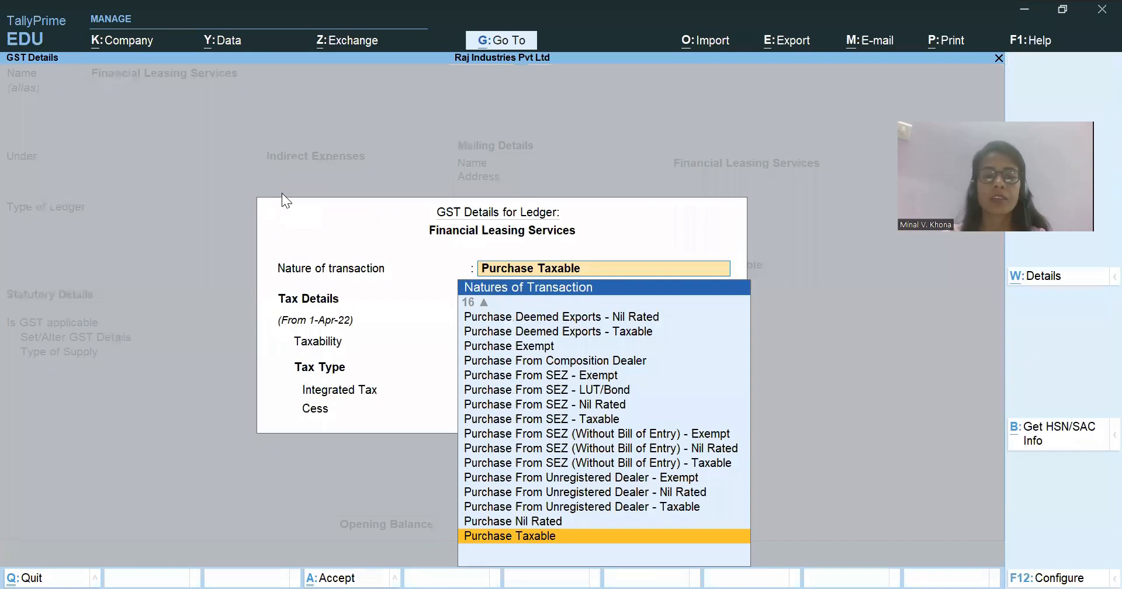
pyautogui.press('Return')
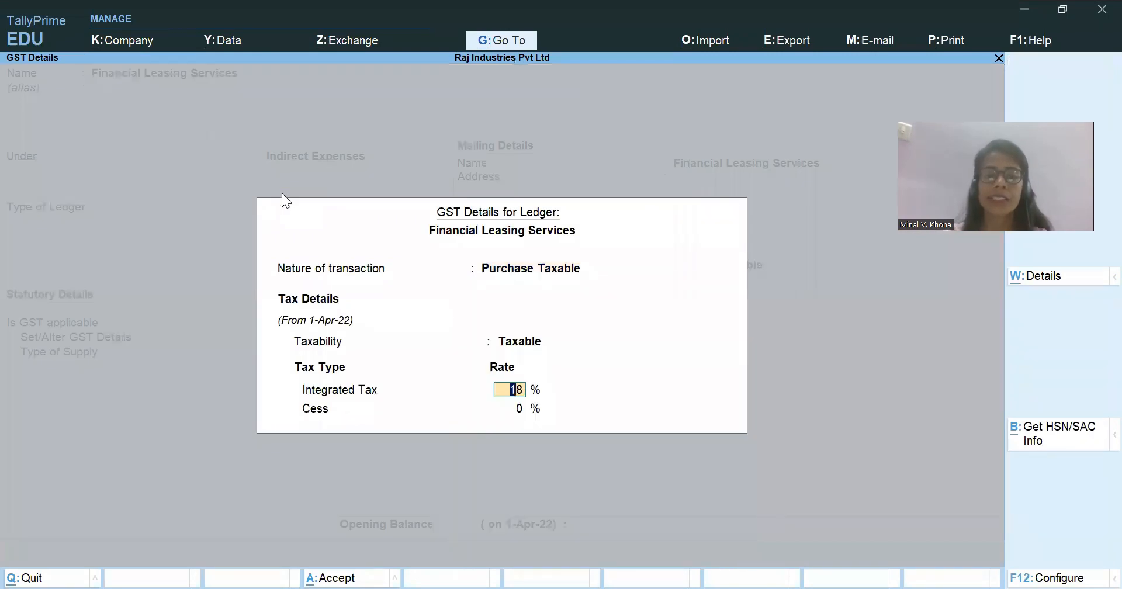
pyautogui.press('Return')
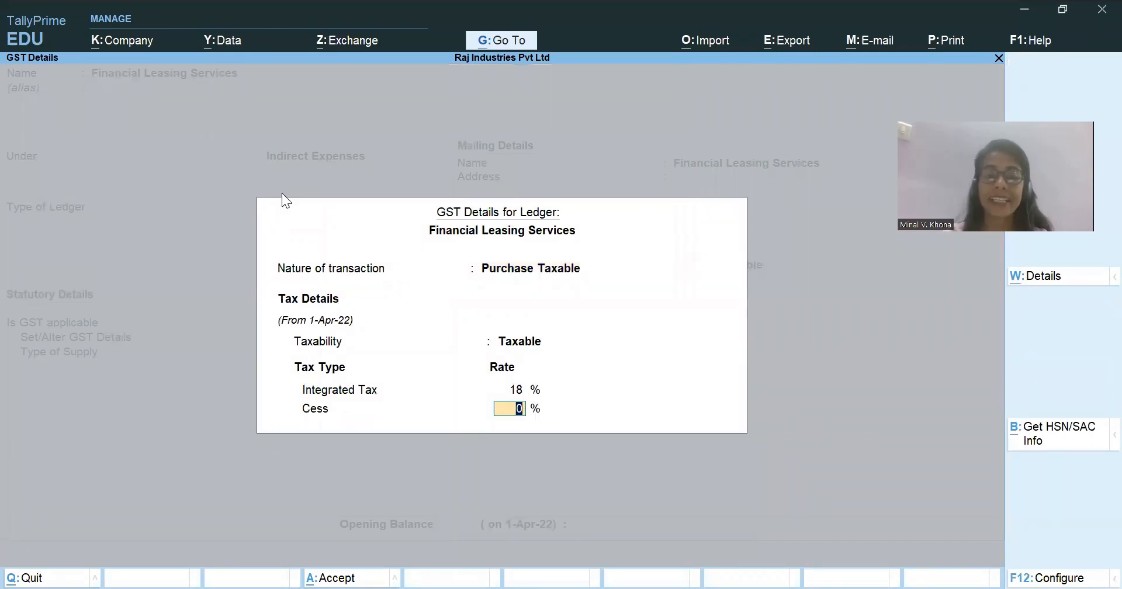
pyautogui.press('Return')
pyautogui.press('Return')
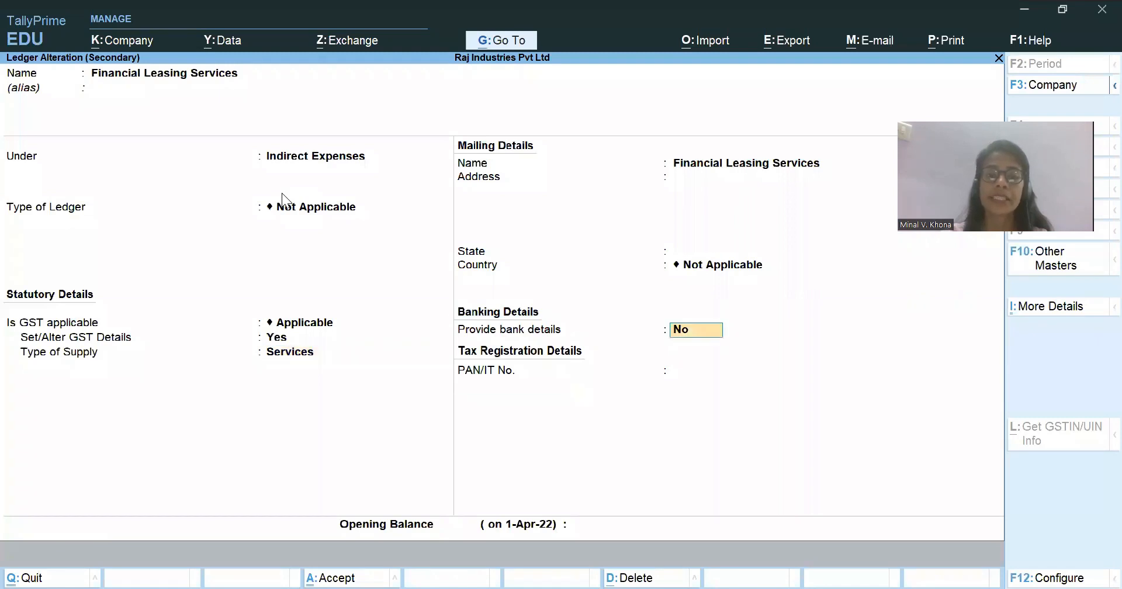
# Accept the leasing ledger, check its expense in the Excel Case Study workbook, and enter 2,50,000 for Financial Leasing Services in TallyPrime.
pyautogui.hotkey('ctrl', 'a')
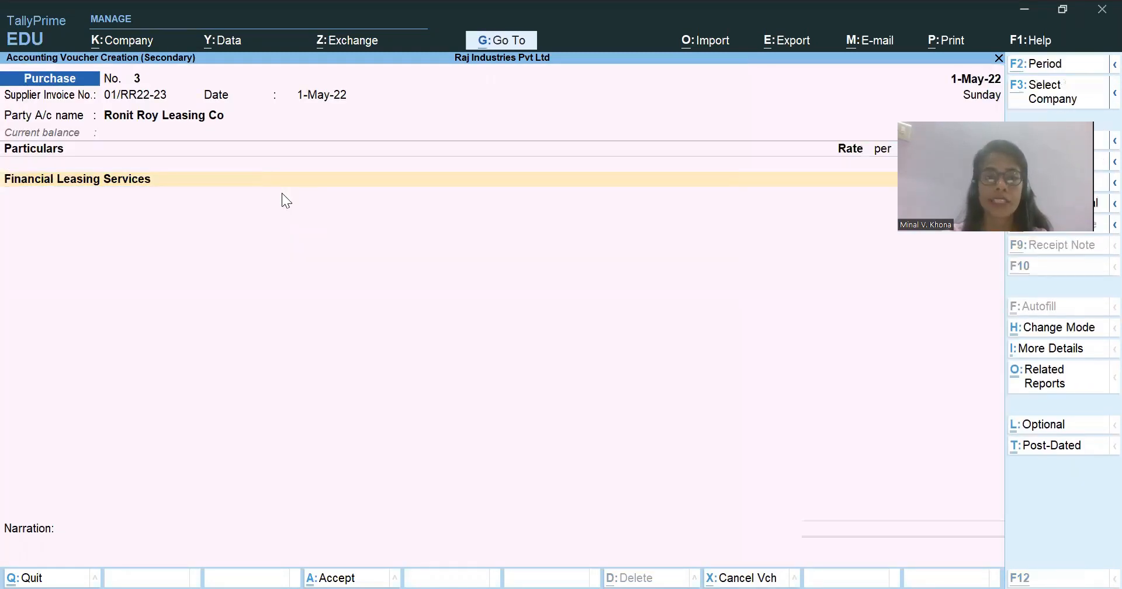
pyautogui.hotkey('alt', 'Tab')
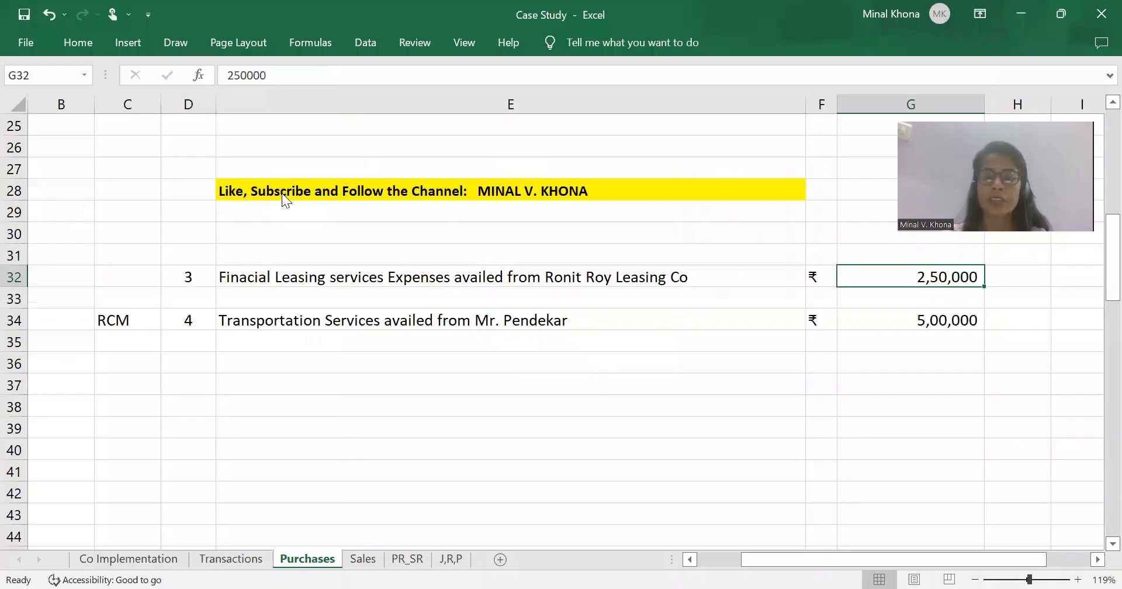
pyautogui.hotkey('alt', 'Tab')
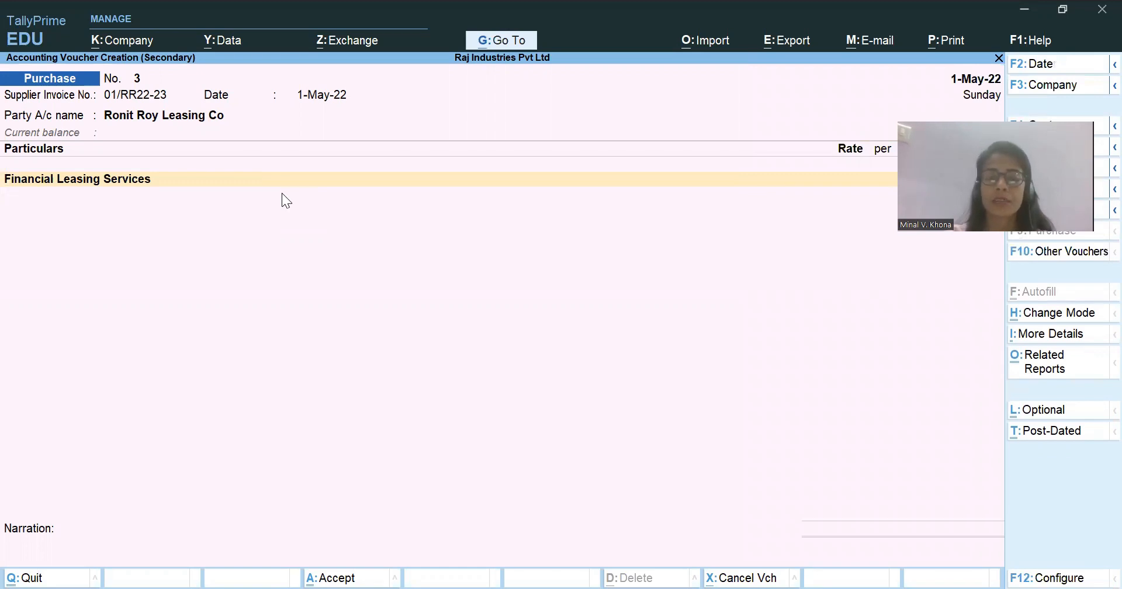
pyautogui.press('Return')
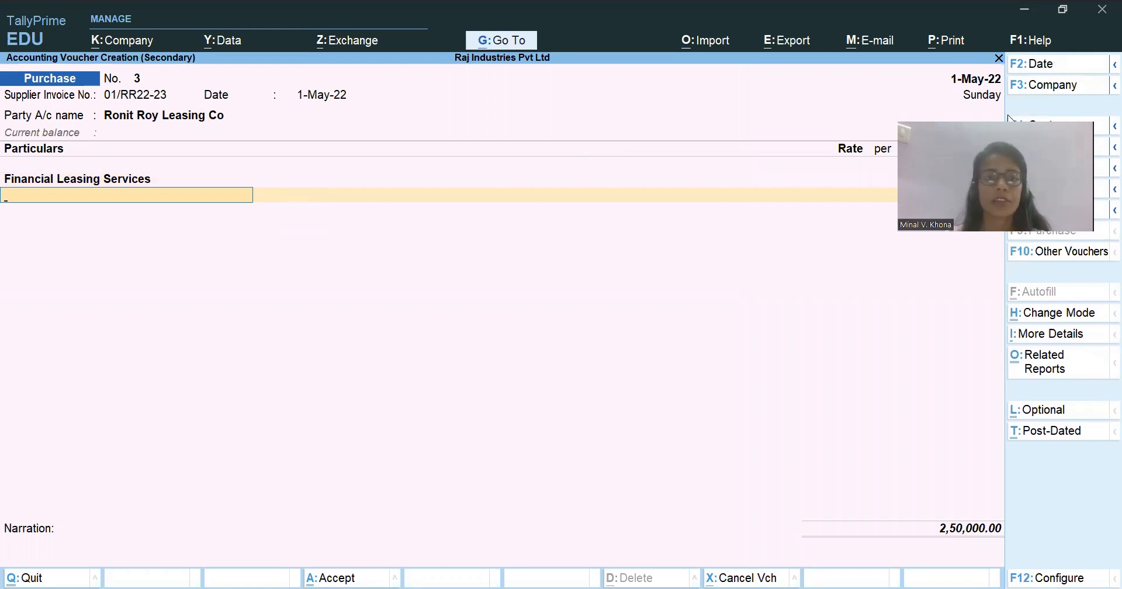
pyautogui.hotkey('alt', 'Tab')
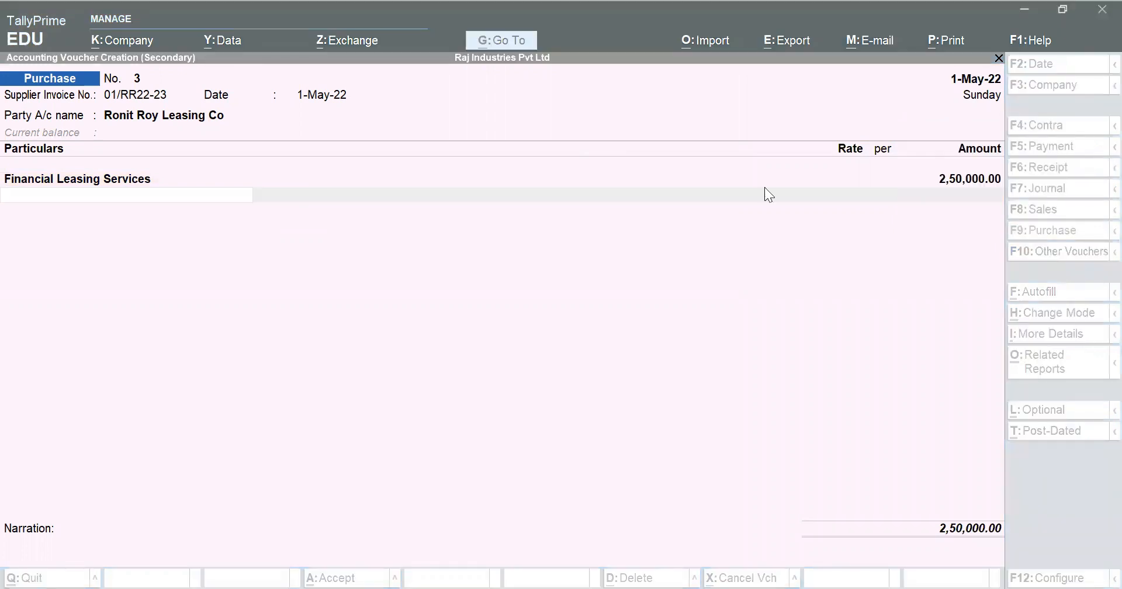
# Add the Input CGST and Input SGST ledgers at 22,500 each below Financial Leasing Services.
pyautogui.click(163, 197)
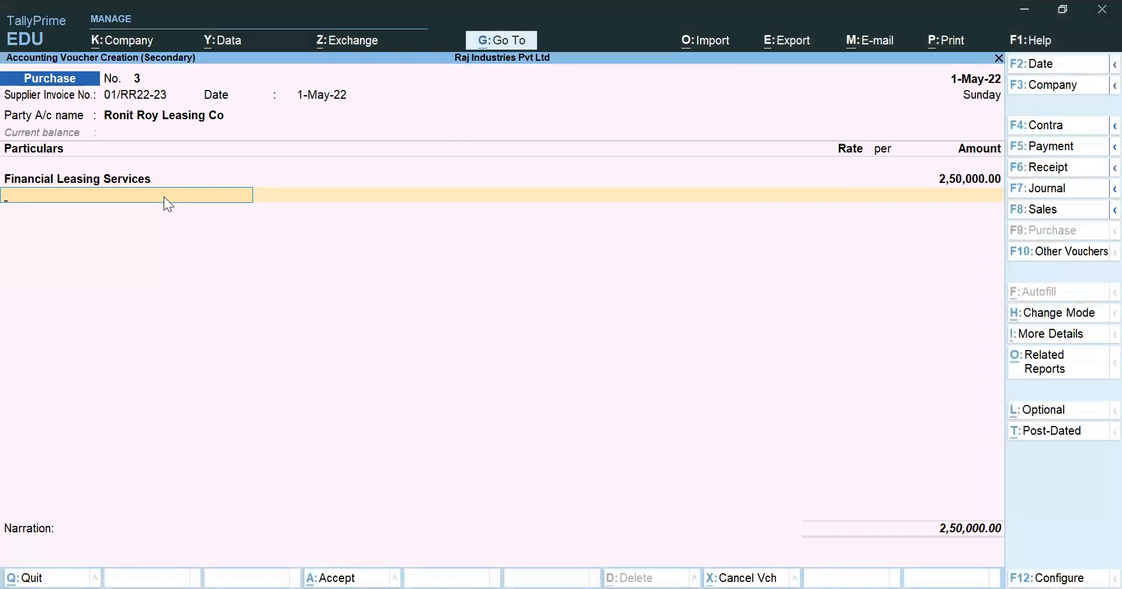
pyautogui.write('Inpu')
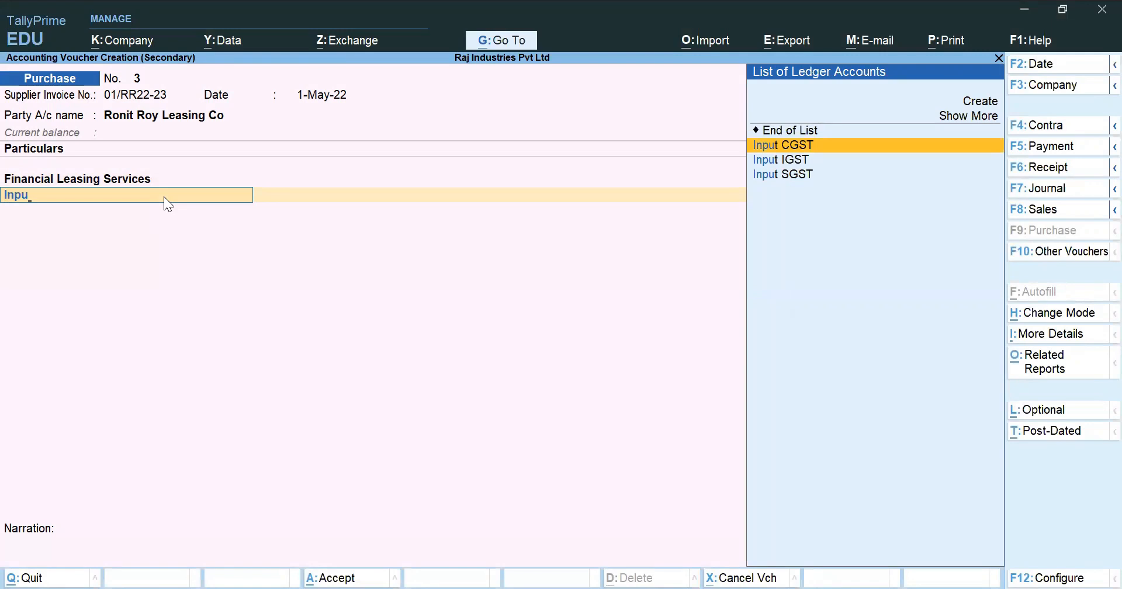
pyautogui.press('Return')
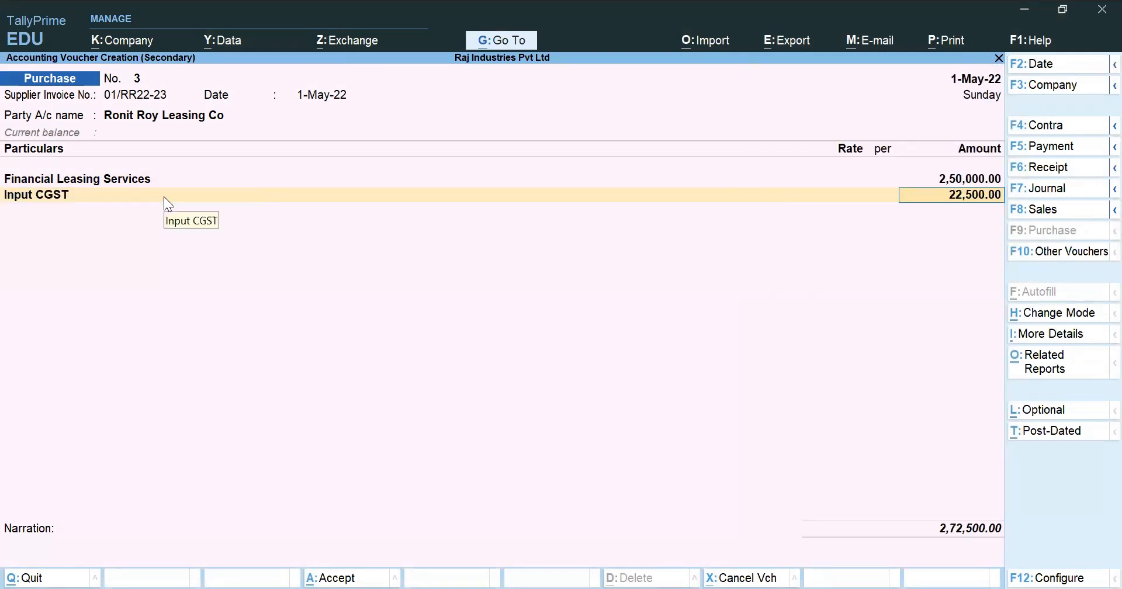
pyautogui.press('Return')
pyautogui.write('Inp')
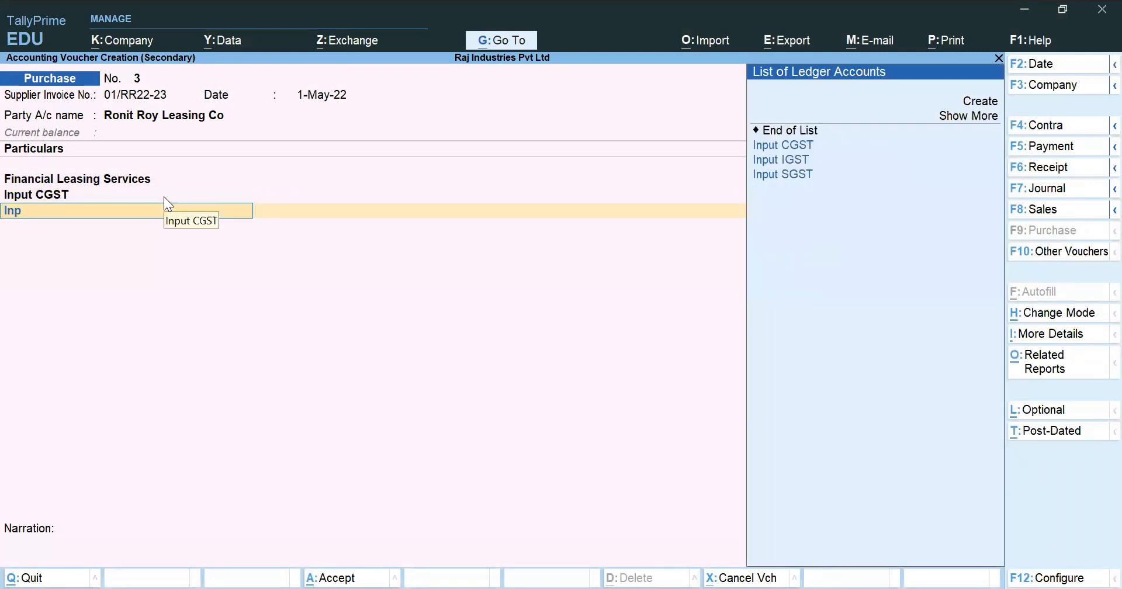
pyautogui.press('Down')
pyautogui.press('Down')
pyautogui.press('Return')
pyautogui.press('Return')
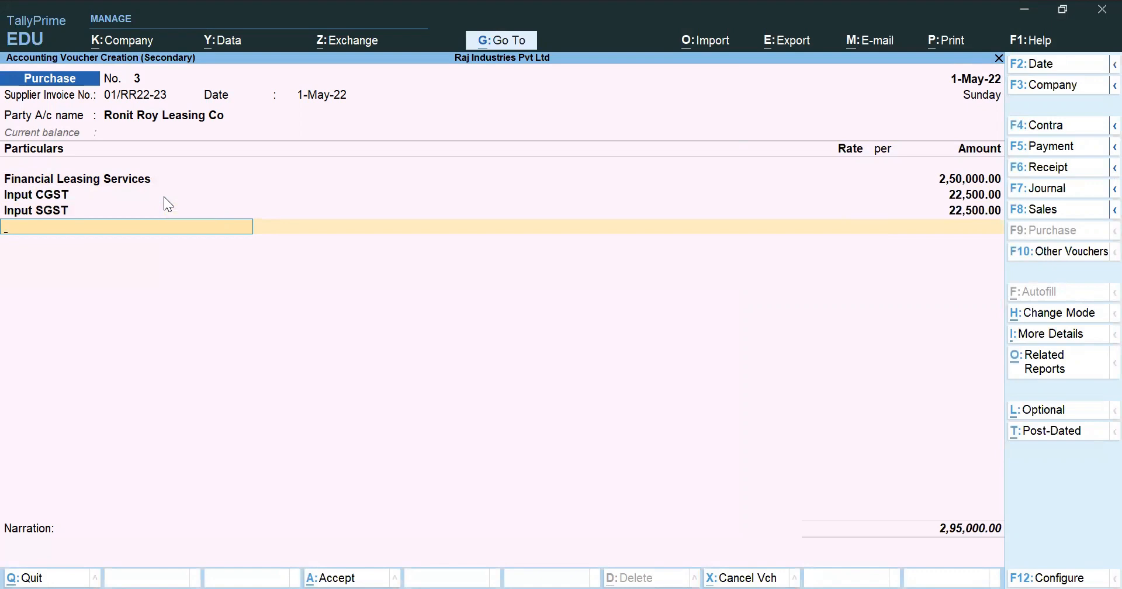
# Review the voucher's GST tax analysis in detailed form, including the central and state tax rates, and return to the voucher.
pyautogui.press('ctrl')
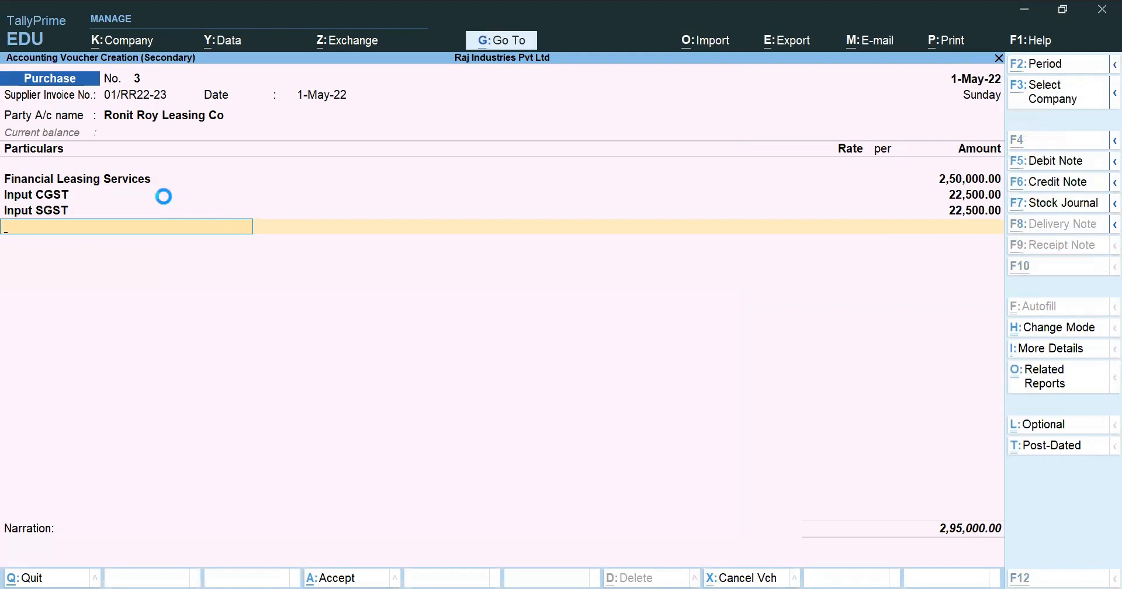
pyautogui.hotkey('alt', 'a')
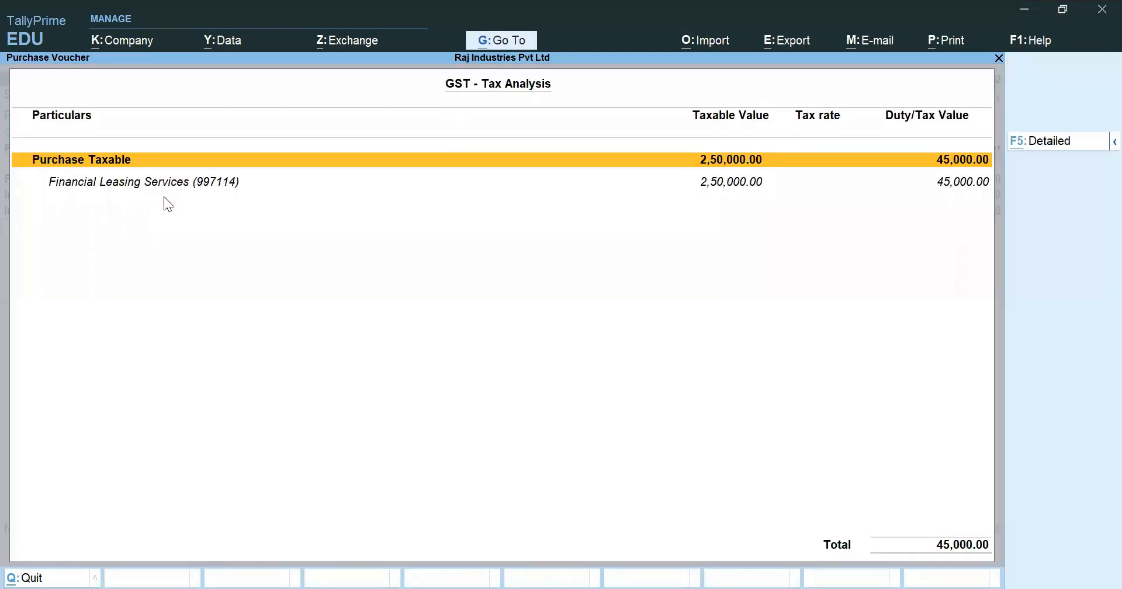
pyautogui.hotkey('alt', 'F5')
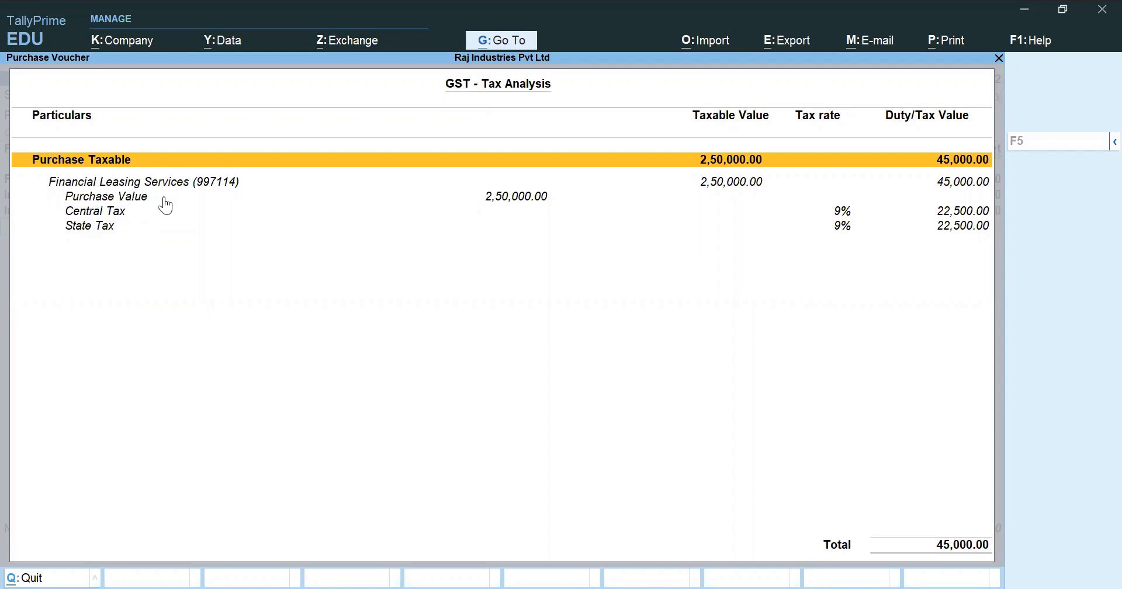
pyautogui.press('Escape')
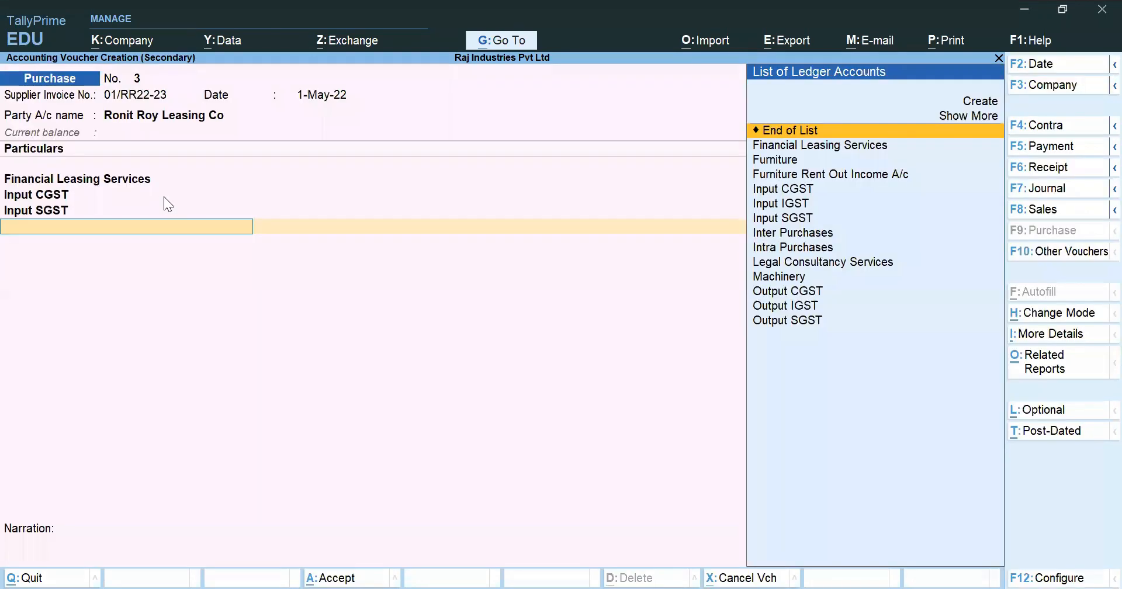
# End the ledger entries and accept the bill-wise details for Ronit Roy Leasing Co as New Ref with 30 days' credit for 2,95,000.
pyautogui.press('Return')
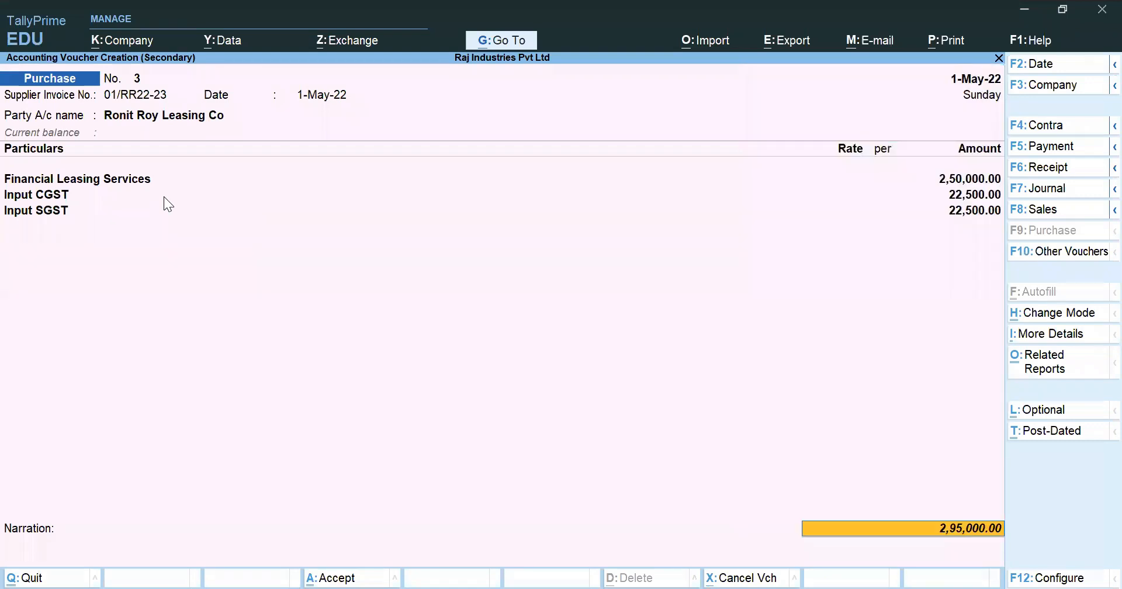
pyautogui.press('Return')
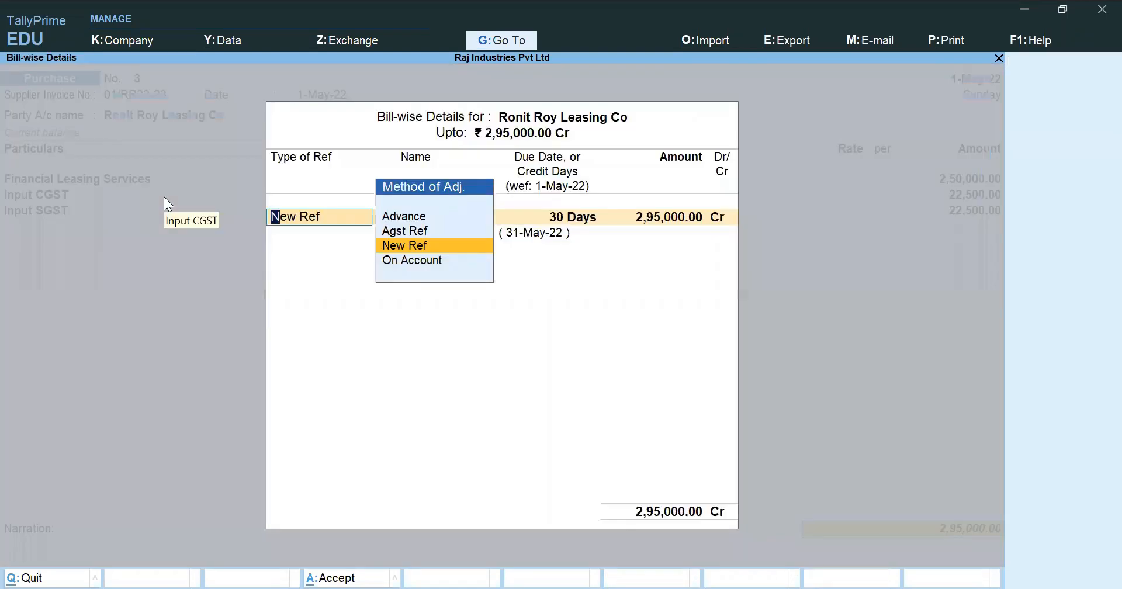
pyautogui.press('Return')
pyautogui.press('Return')
pyautogui.press('Return')
pyautogui.press('Return')
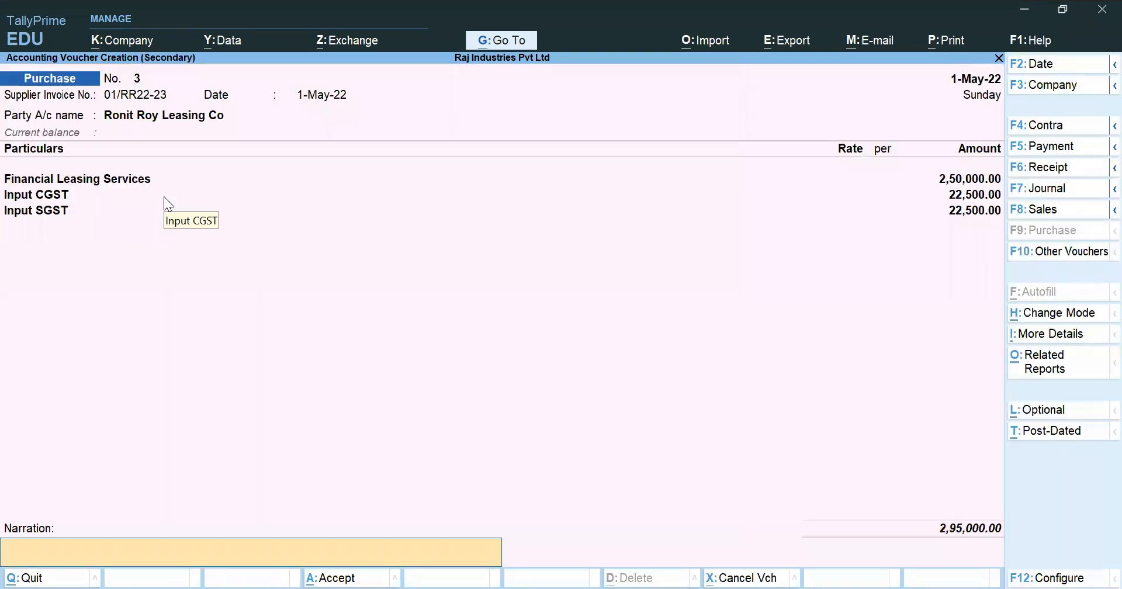
# Enter the narration "Being Purchase of Services recorded." and save the purchase voucher.
pyautogui.write('Being')
pyautogui.press('BackSpace')
pyautogui.press('BackSpace')
pyautogui.press('BackSpace')
pyautogui.press('BackSpace')
pyautogui.press('BackSpace')
pyautogui.press('ctrl')
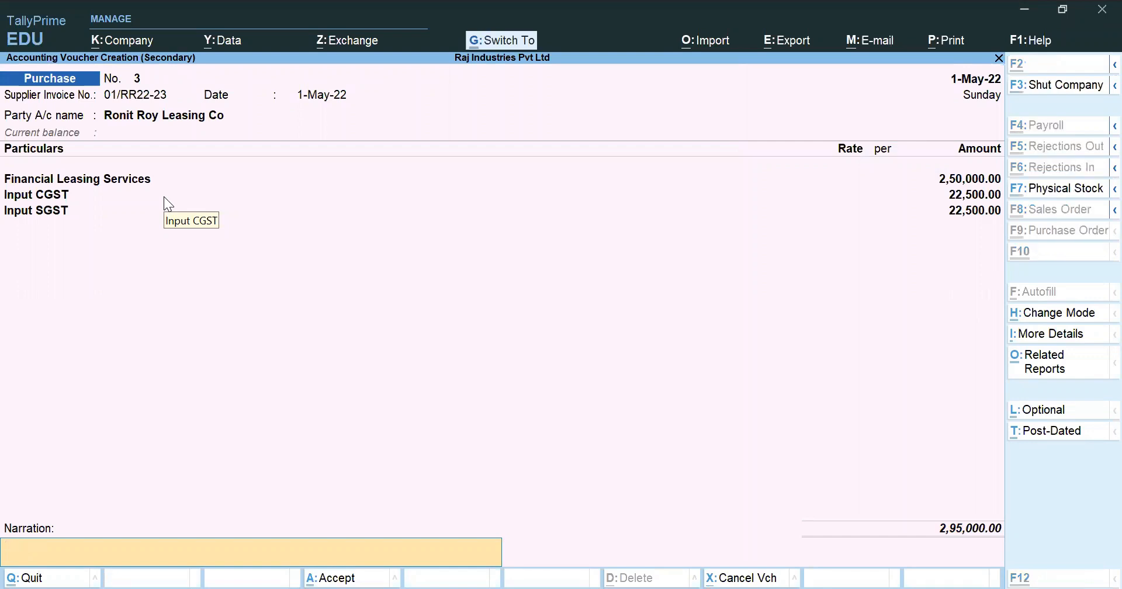
pyautogui.hotkey('ctrl', 'r')
pyautogui.press('BackSpace')
pyautogui.press('BackSpace')
pyautogui.press('BackSpace')
pyautogui.press('BackSpace')
pyautogui.press('BackSpace')
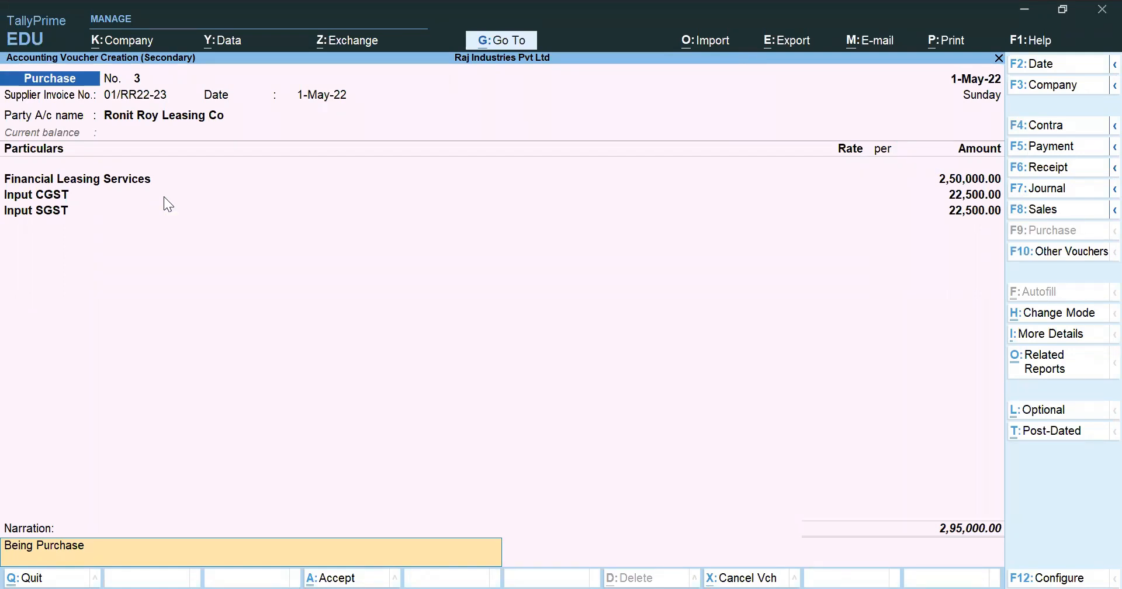
pyautogui.write('s')
pyautogui.press('BackSpace')
pyautogui.write('of Services recorded.')
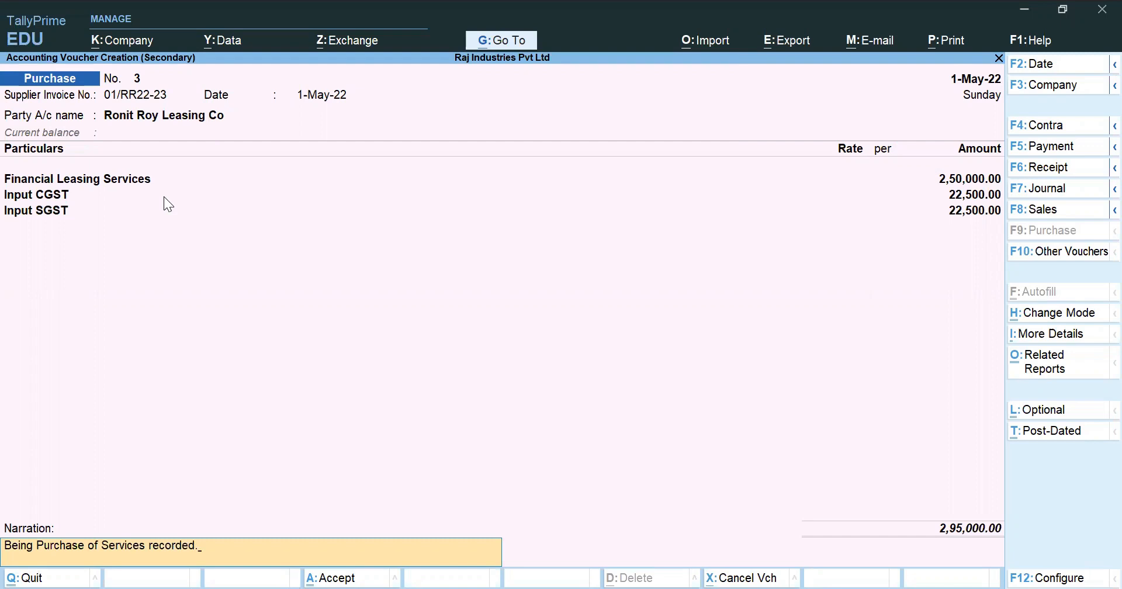
pyautogui.press('Return')
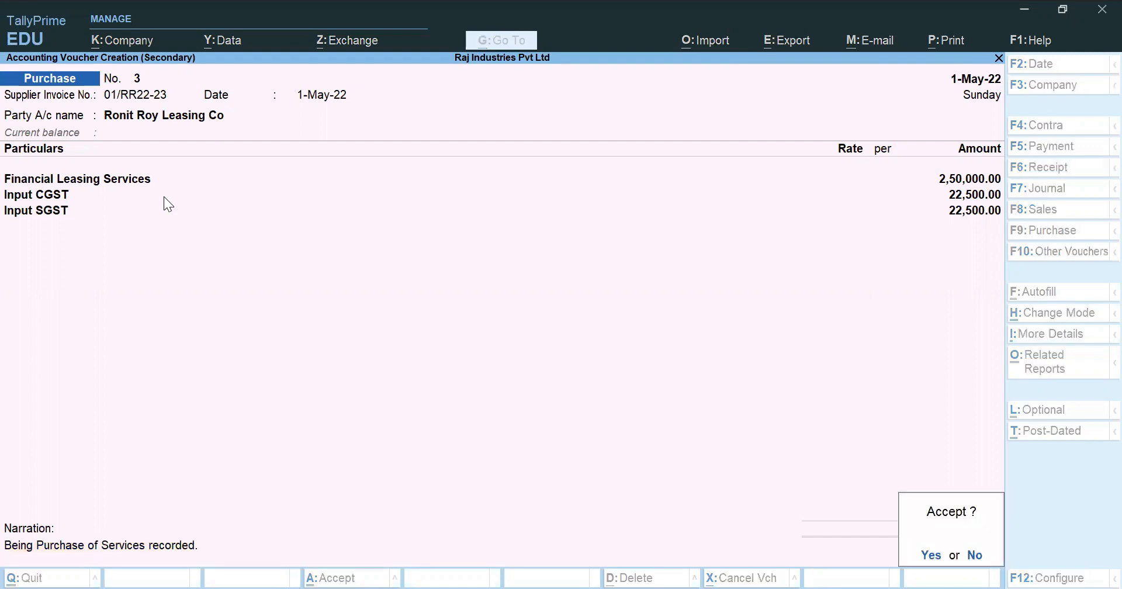
pyautogui.press('Return')
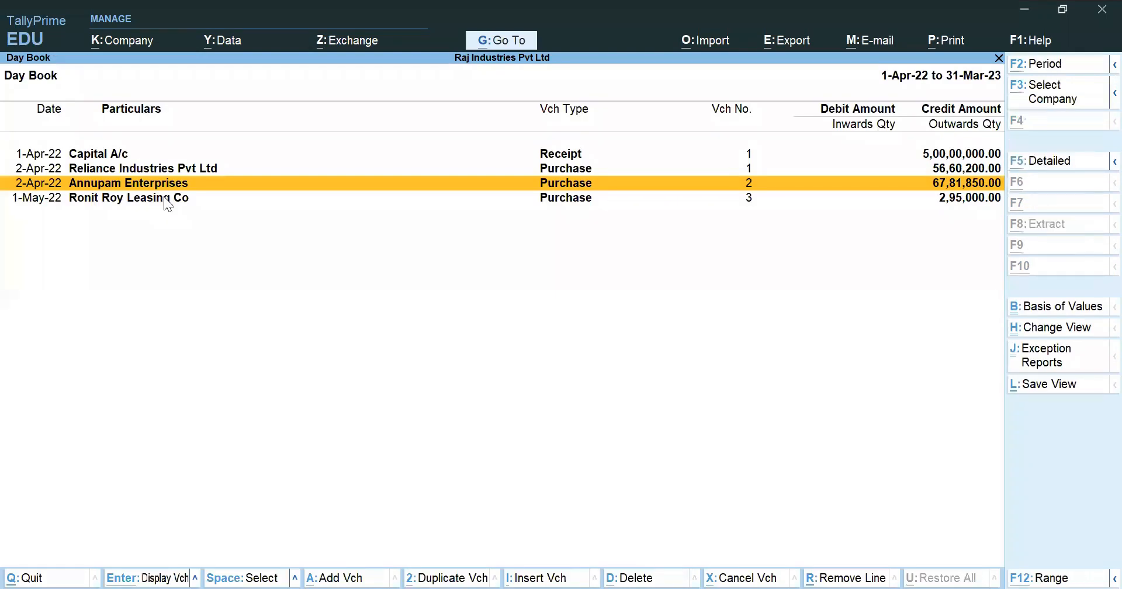
# Switch to the Excel Case Study workbook and examine transaction 4 for transportation services and its RCM label.
pyautogui.hotkey('alt', 'Tab')
pyautogui.click(510, 320)
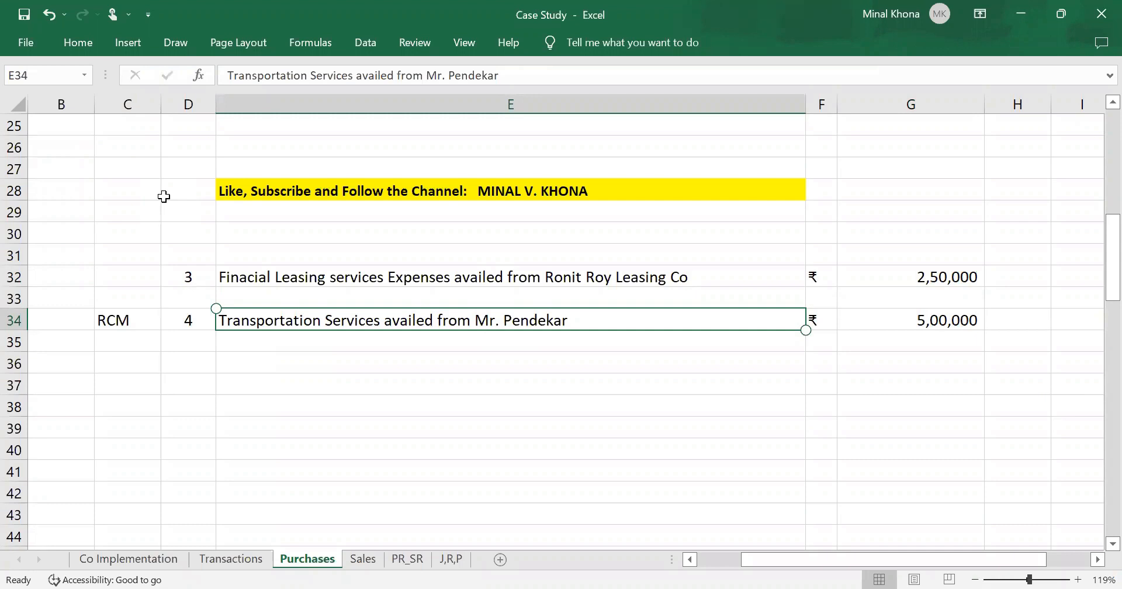
pyautogui.press('Left')
pyautogui.press('Left')
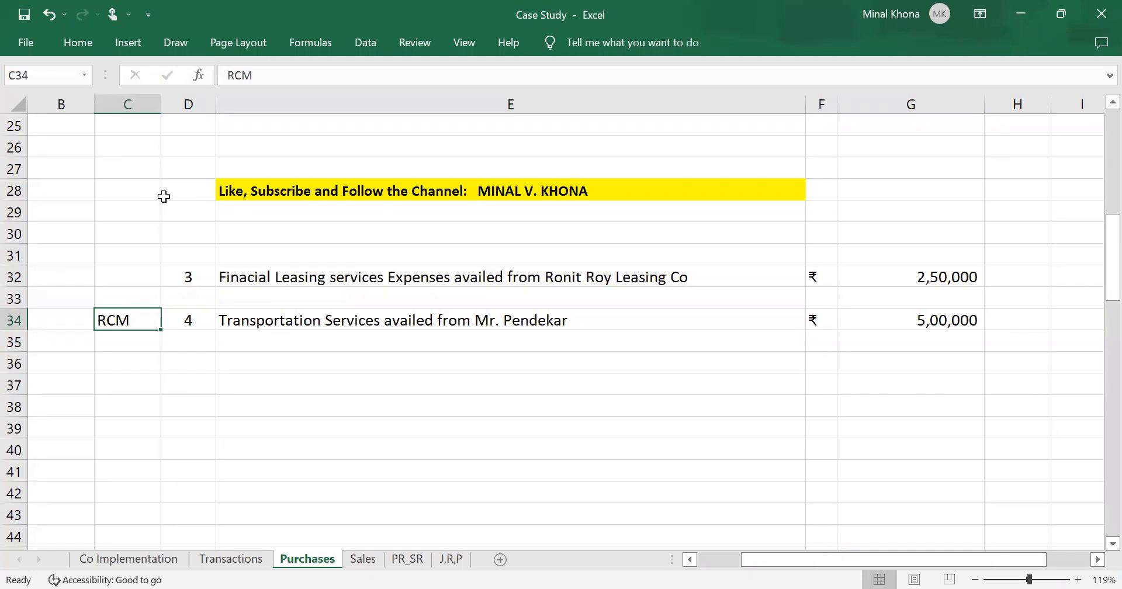
pyautogui.click(314, 28)
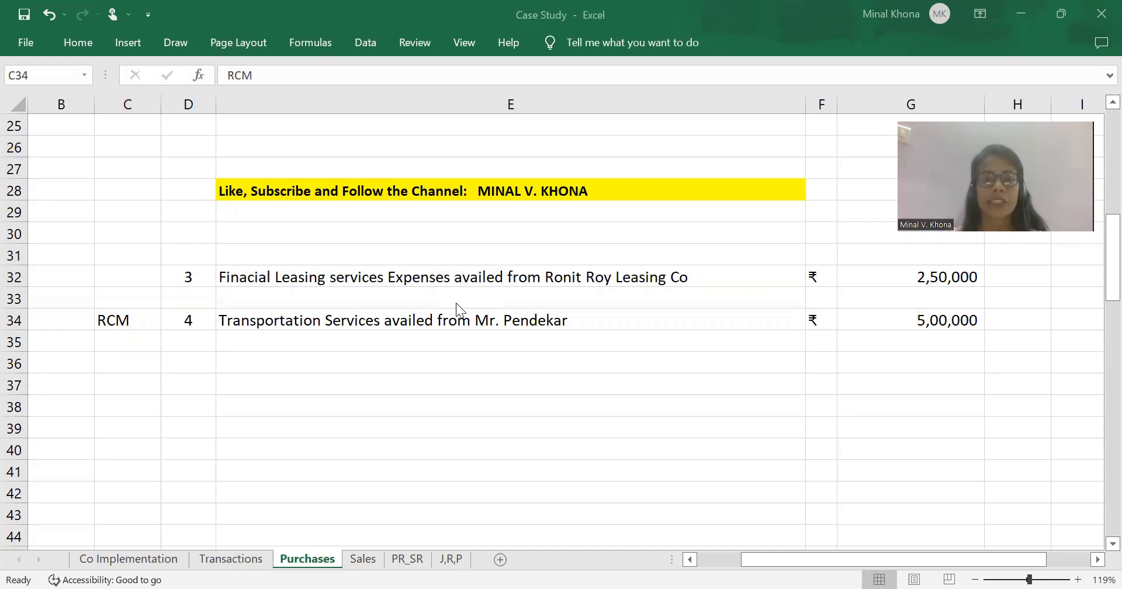
pyautogui.click(443, 377)
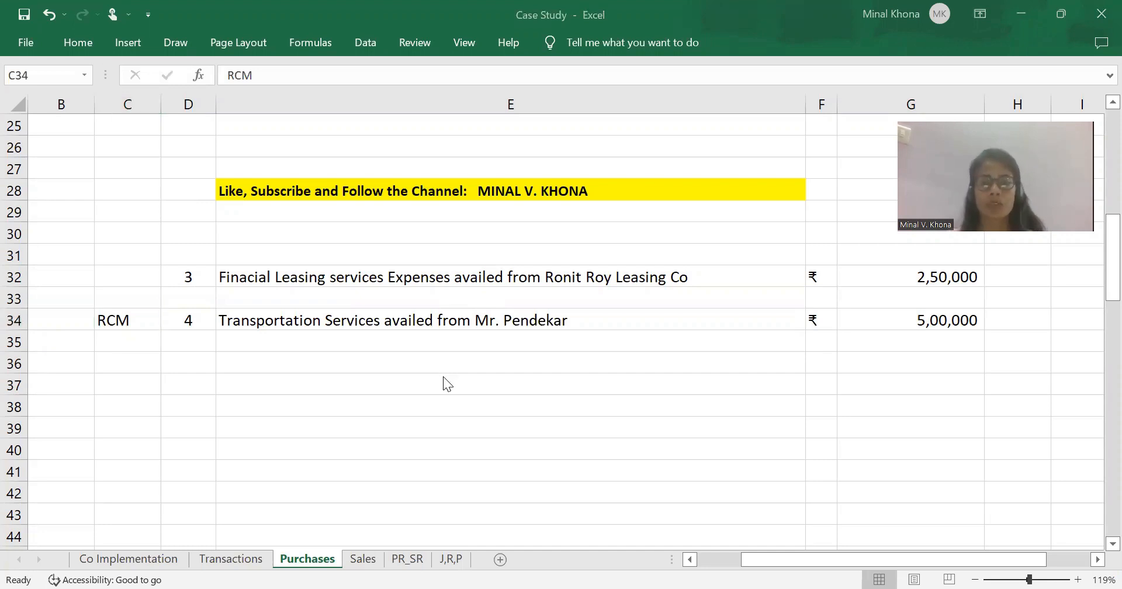
# Return to TallyPrime and add a purchase voucher with supplier invoice number T01/22-23 dated 2-Apr-22.
pyautogui.hotkey('alt', 'Tab')
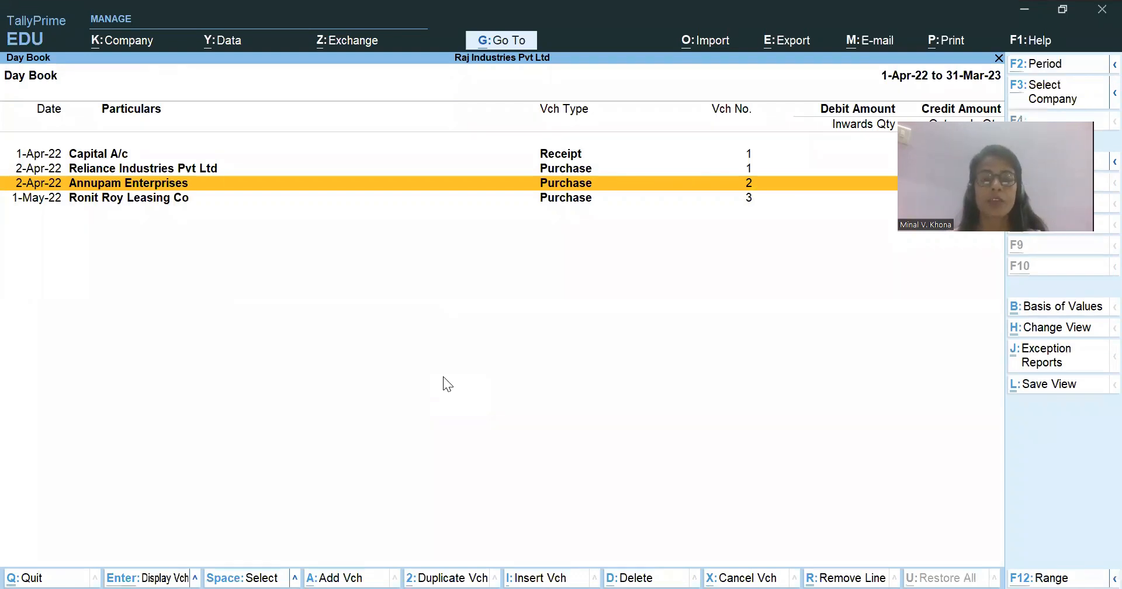
pyautogui.hotkey('alt', 'a')
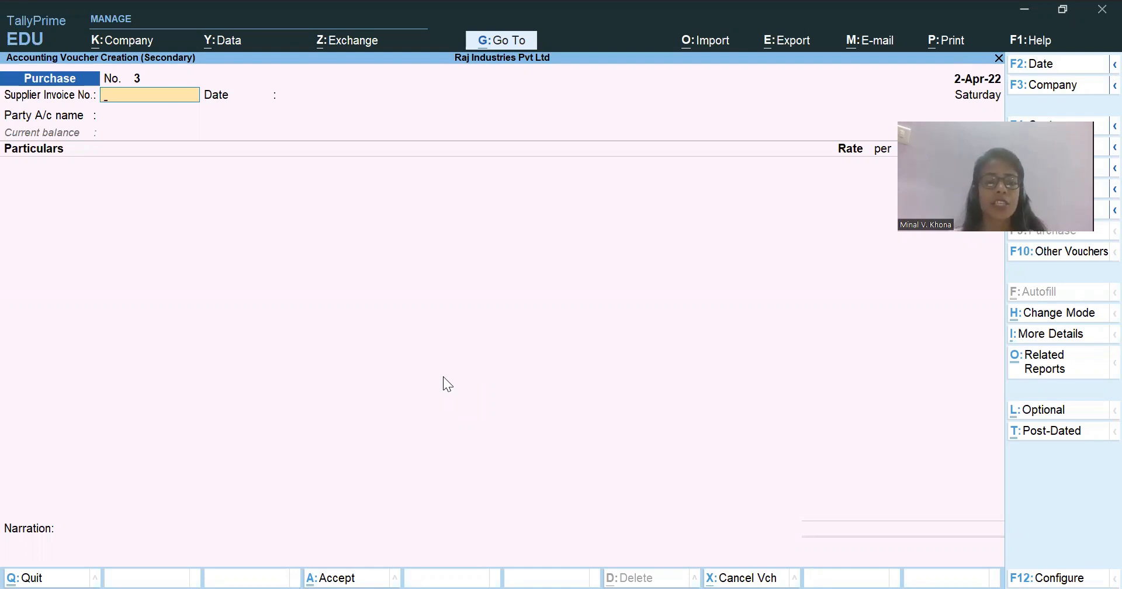
pyautogui.write('T')
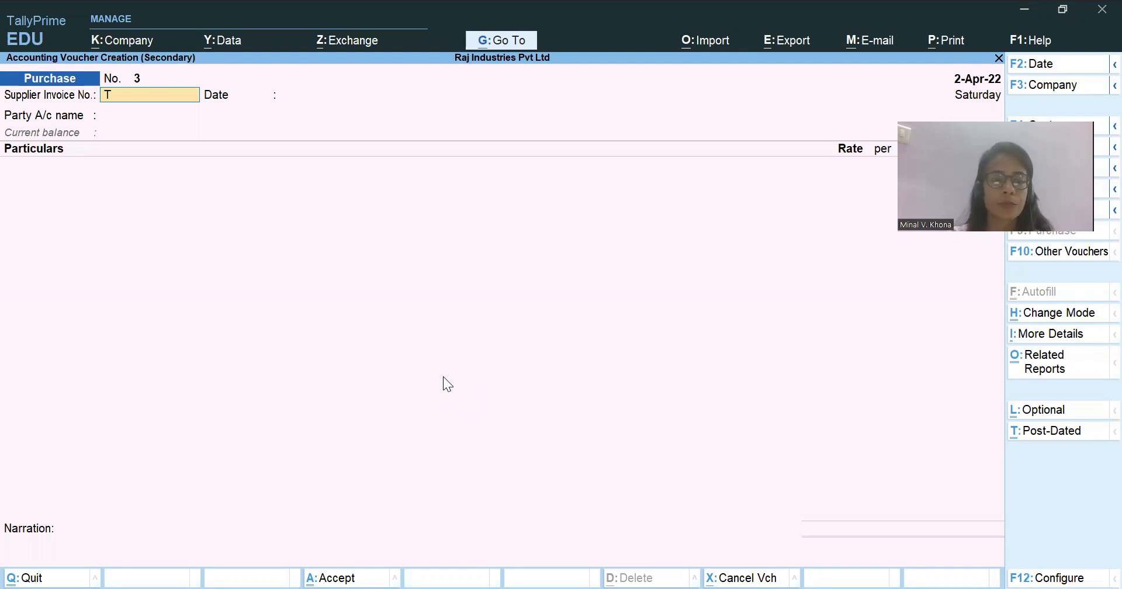
pyautogui.write('01')
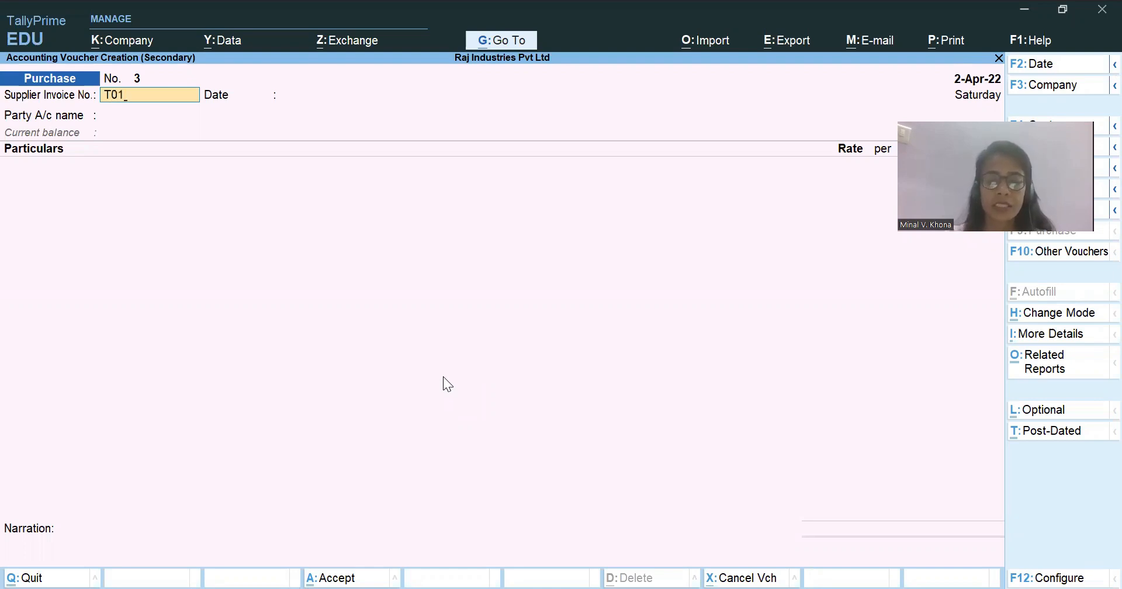
pyautogui.write('/22-23')
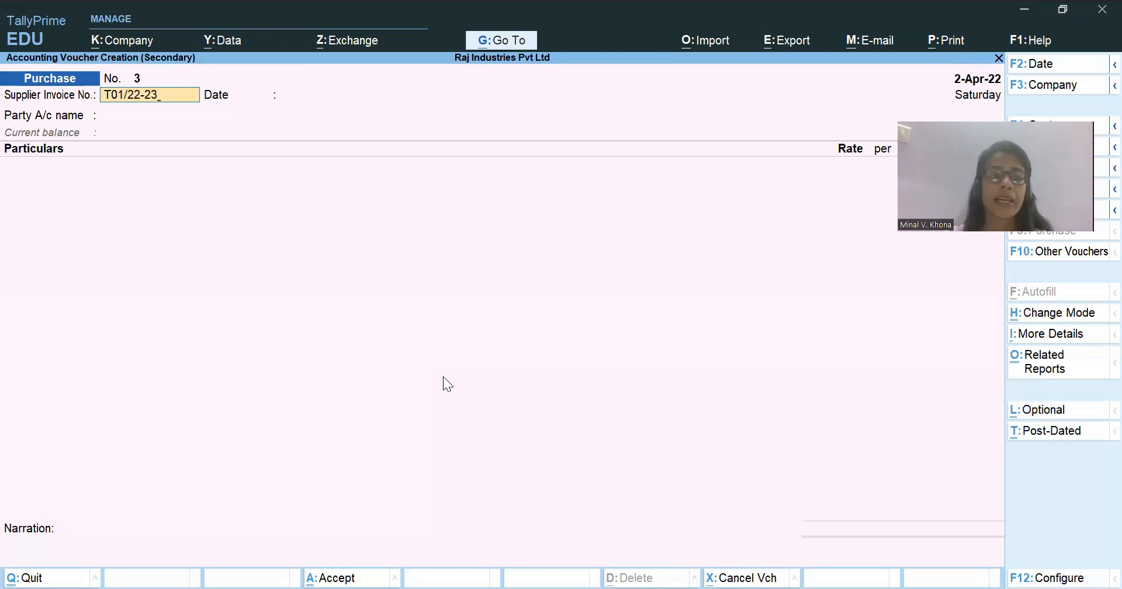
pyautogui.press('Return')
pyautogui.press('Return')
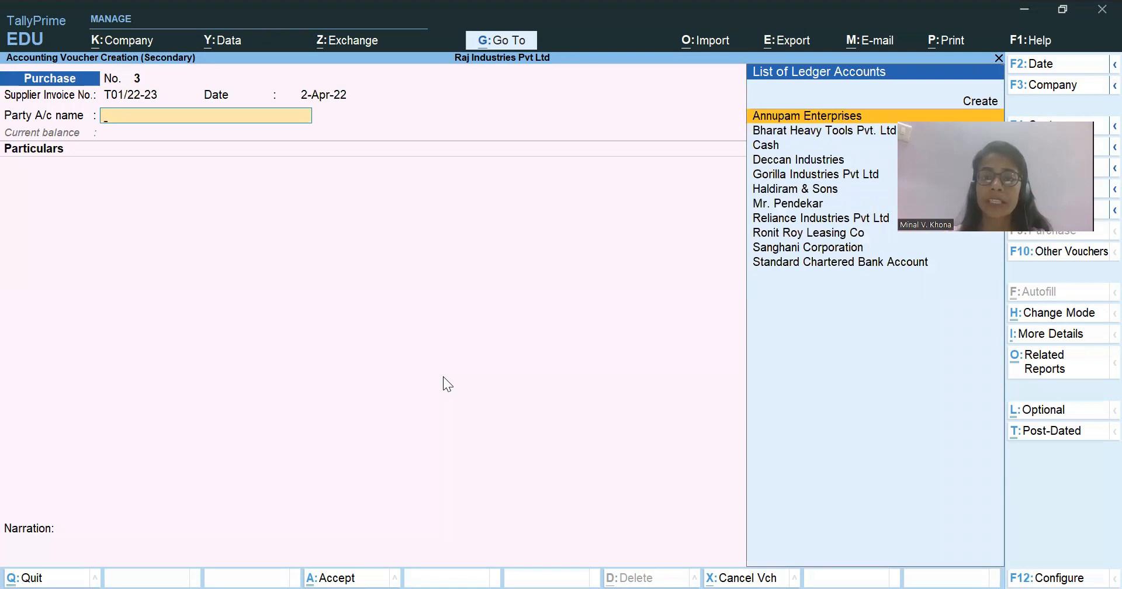
# Copy the supplier's name from transaction 4 in the Excel Case Study workbook and return to TallyPrime.
pyautogui.press('alt')
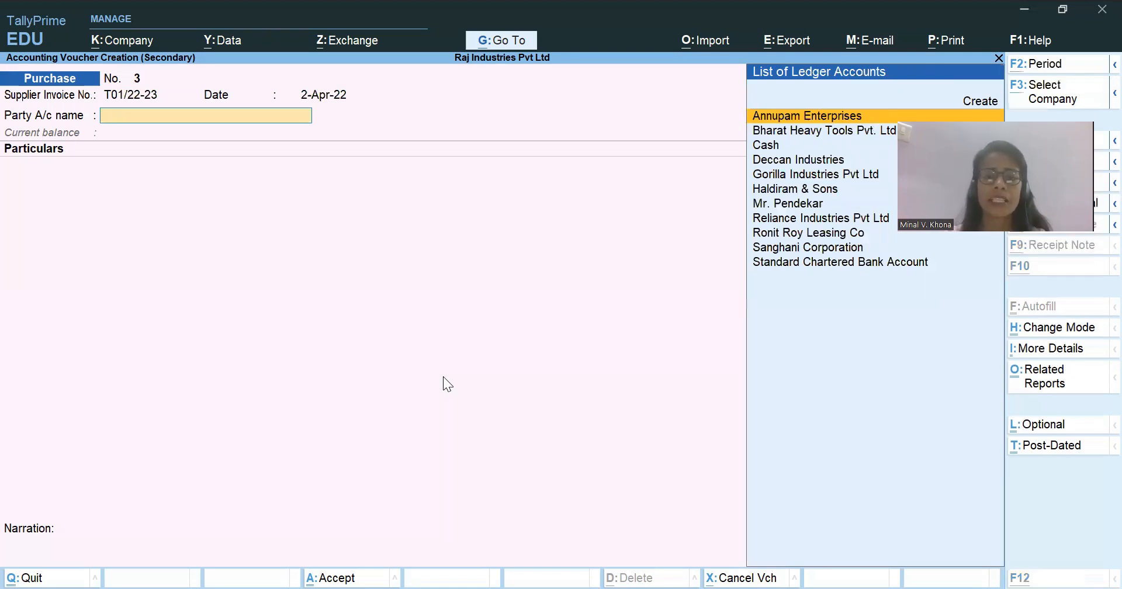
pyautogui.hotkey('alt', 'Tab')
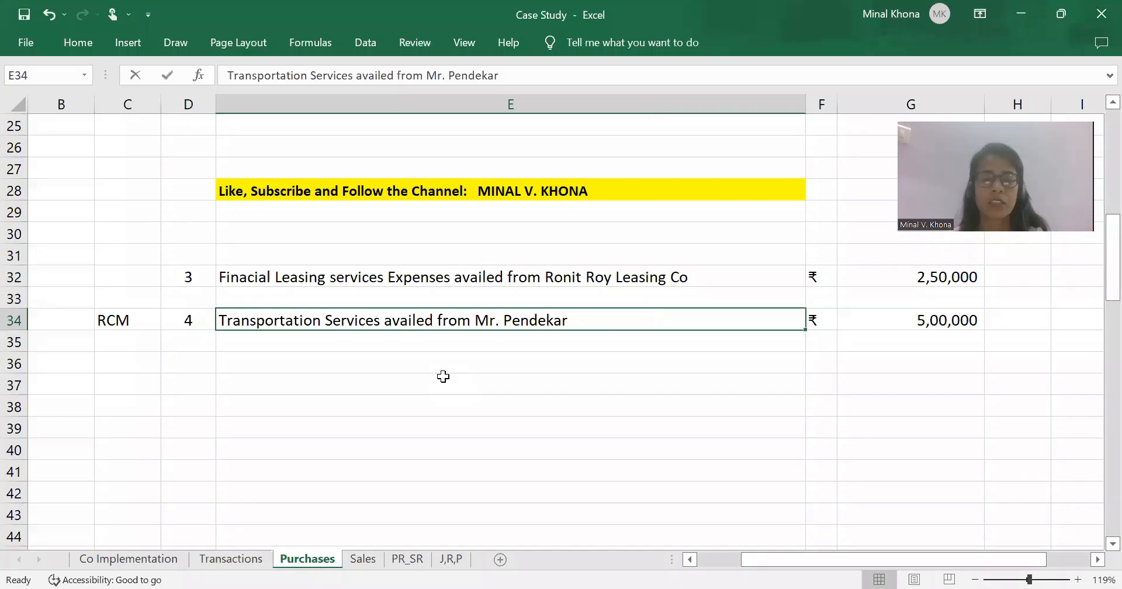
pyautogui.press('F2')
pyautogui.hotkey('ctrl', 'shift', 'Left')
pyautogui.hotkey('ctrl', 'shift', 'Left')
pyautogui.hotkey('ctrl', 'c')
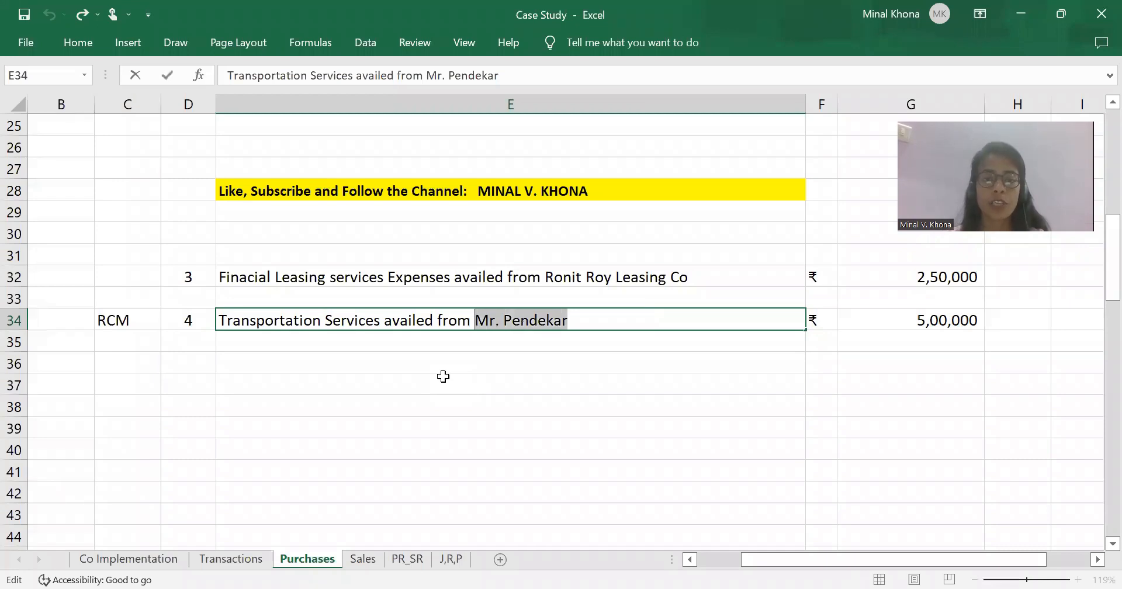
pyautogui.press('Escape')
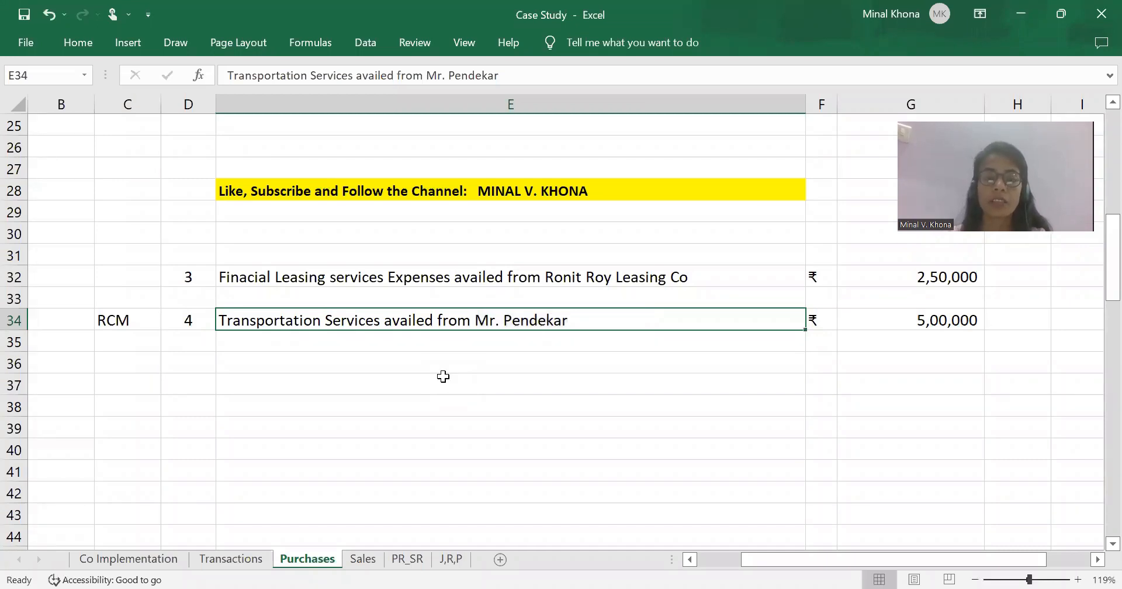
pyautogui.hotkey('alt', 'Tab')
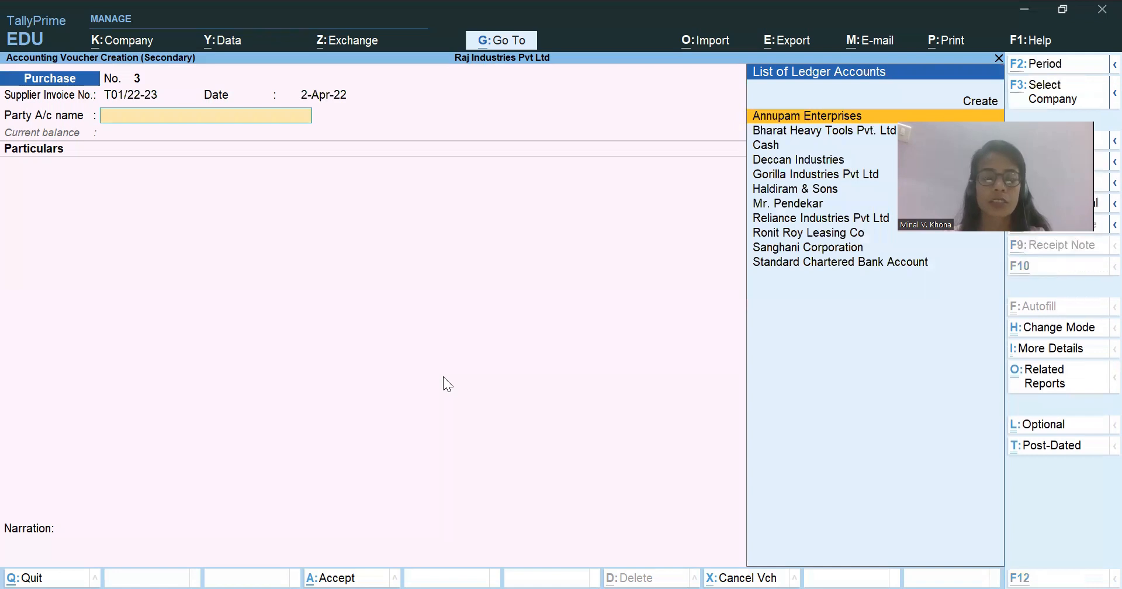
# Try to create a new party ledger with the copied supplier's name.
pyautogui.hotkey('alt', 'c')
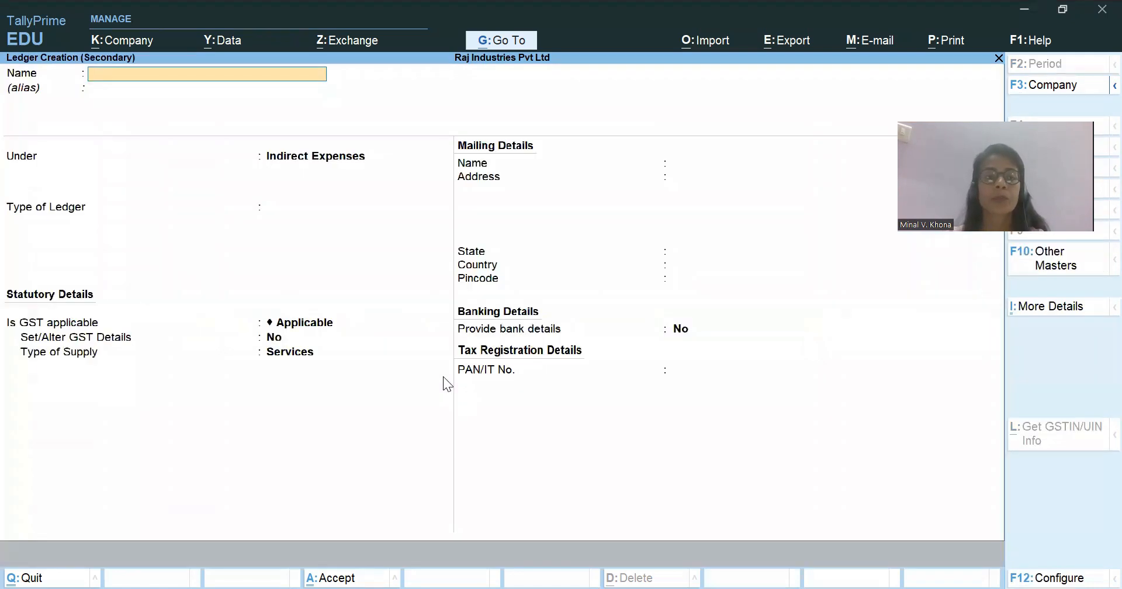
pyautogui.hotkey('ctrl', 'v')
pyautogui.press('Return')
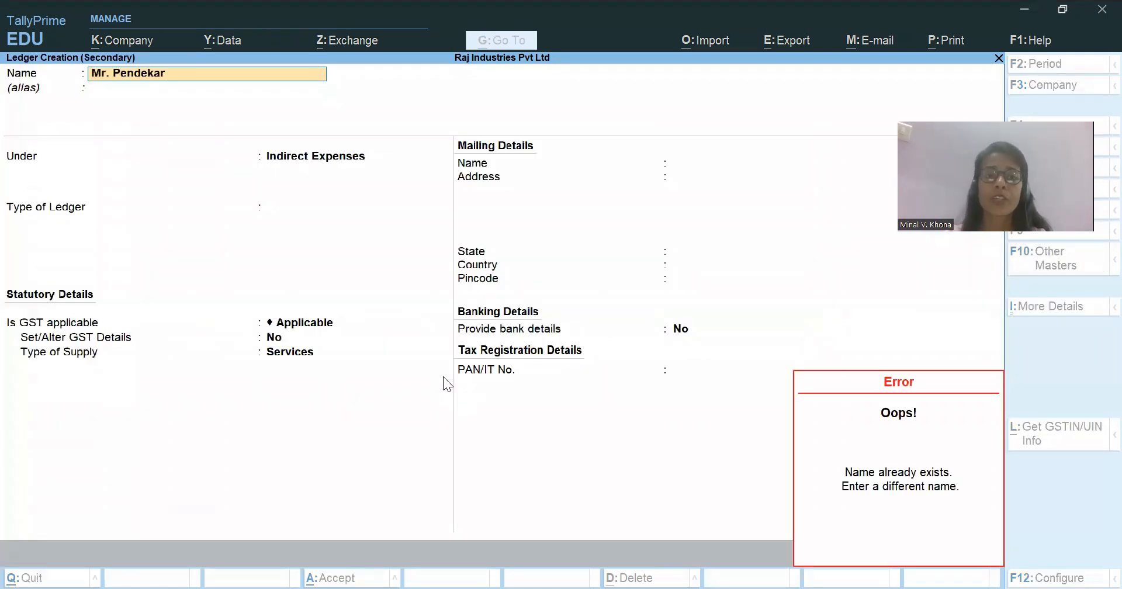
pyautogui.press('Escape')
pyautogui.press('Escape')
pyautogui.press('Escape')
pyautogui.press('Return')
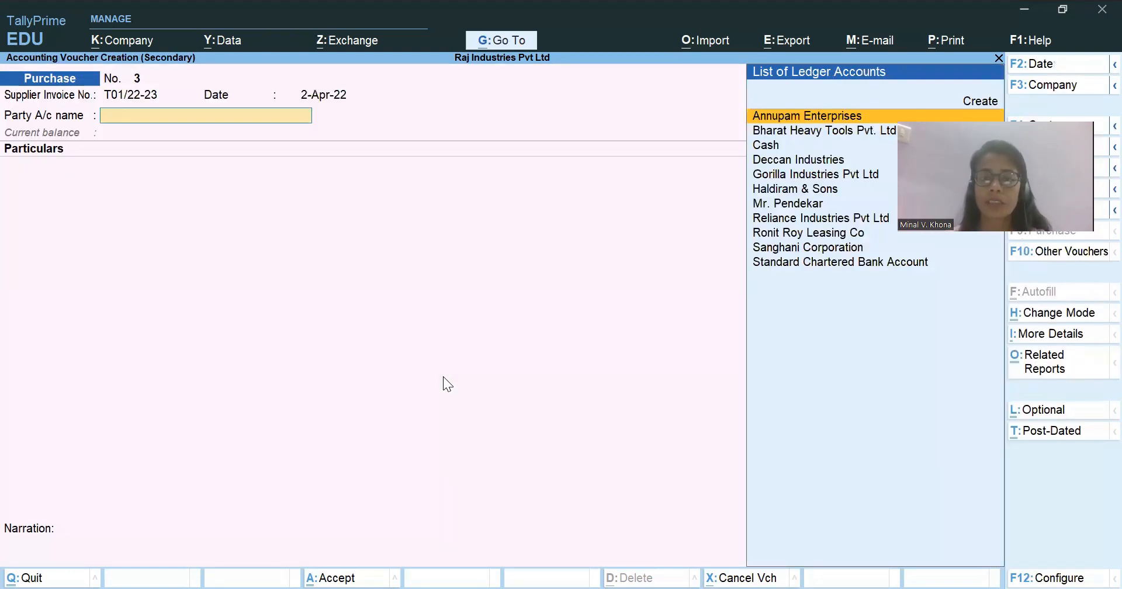
# Select the existing ledger of transaction 4's transportation supplier as the purchase voucher's party account.
pyautogui.press('Down')
pyautogui.press('Down')
pyautogui.press('Down')
pyautogui.press('Down')
pyautogui.press('Down')
pyautogui.press('Down')
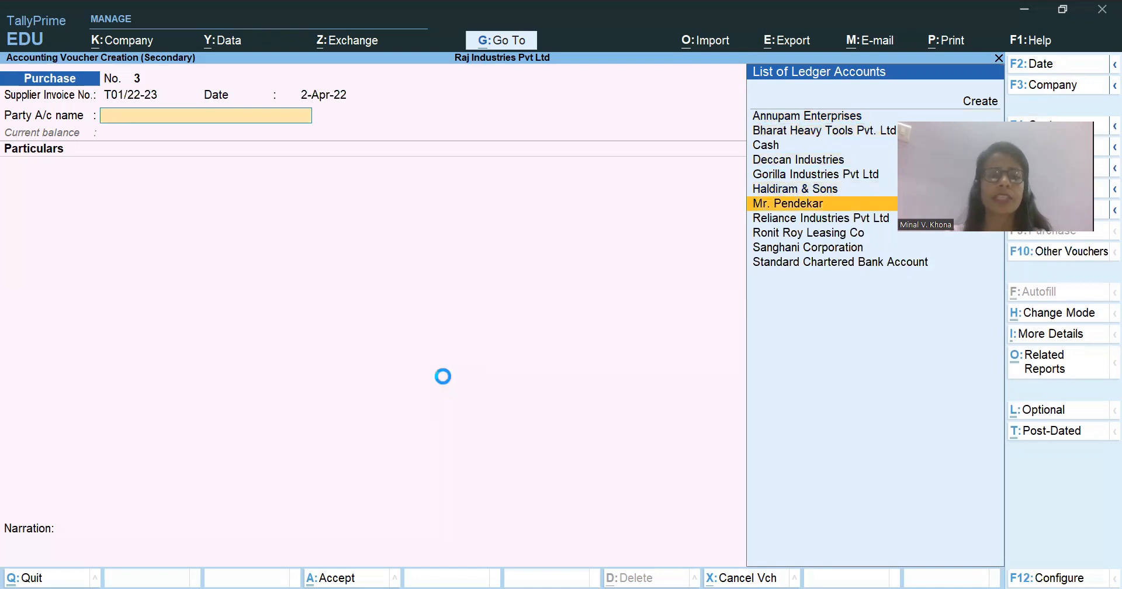
pyautogui.press('Return')
# Check the GST registration type in the supplier's ledger, then accept the ledger and the voucher's receipt and party details.
pyautogui.press('Escape')
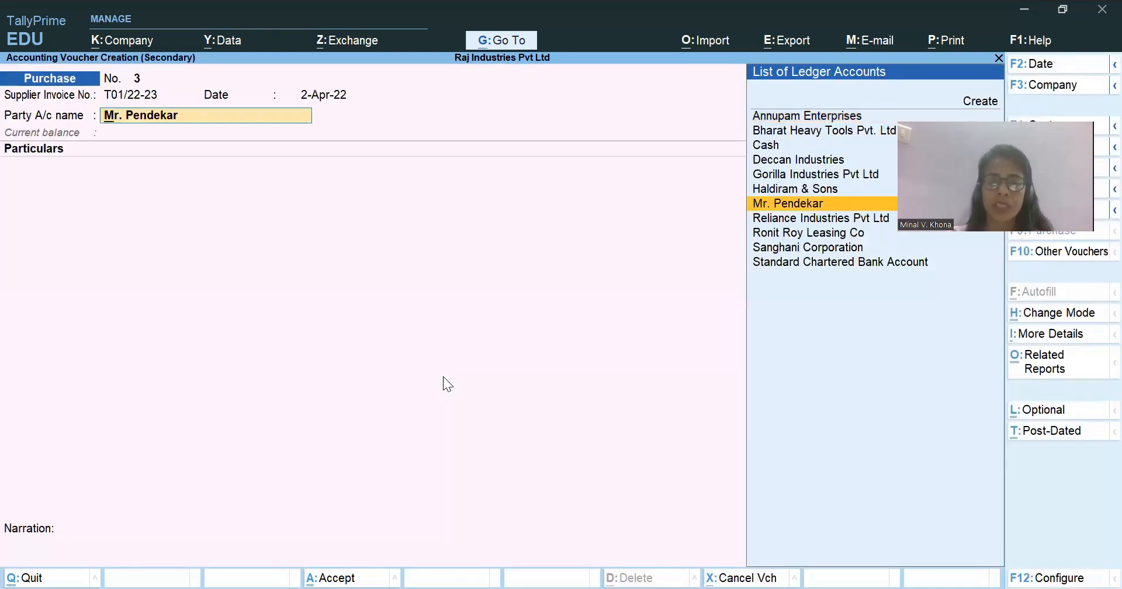
pyautogui.hotkey('ctrl', 'Return')
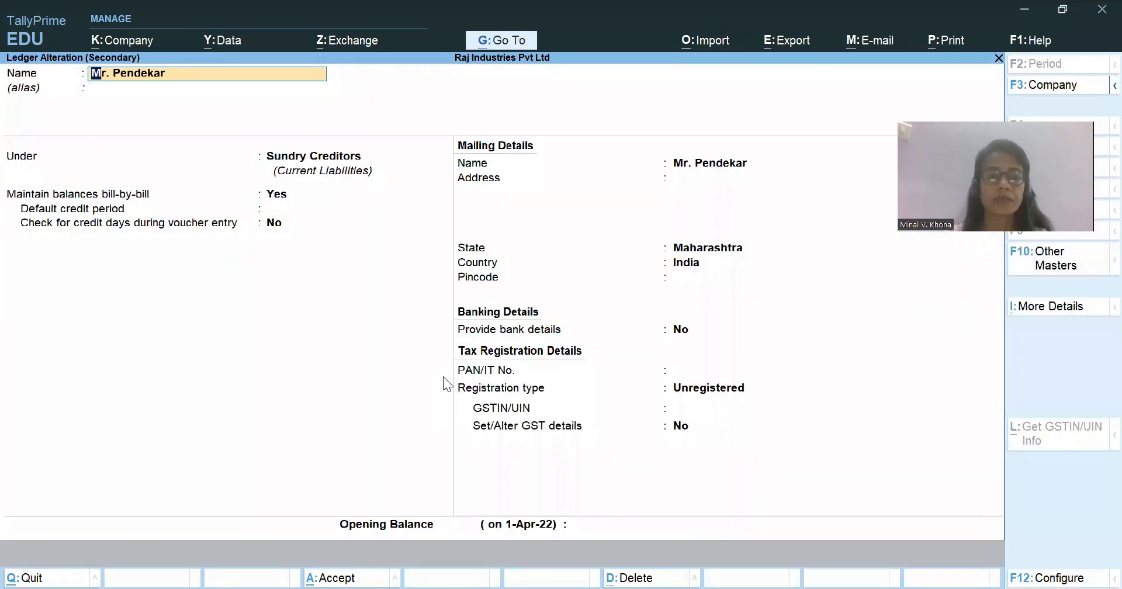
pyautogui.click(717, 392)
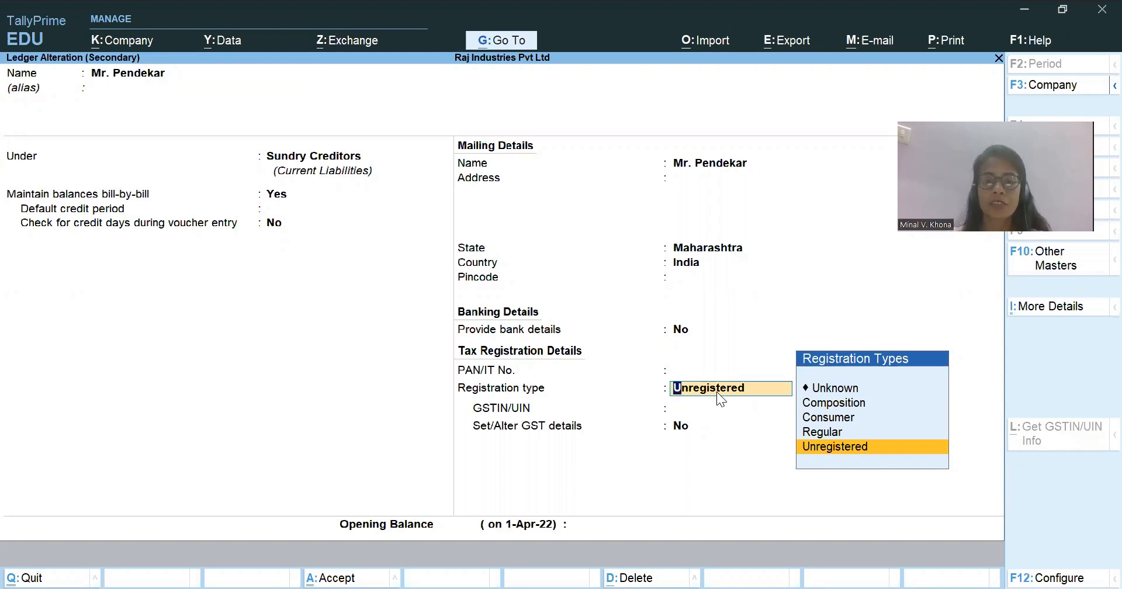
pyautogui.hotkey('ctrl', 'a')
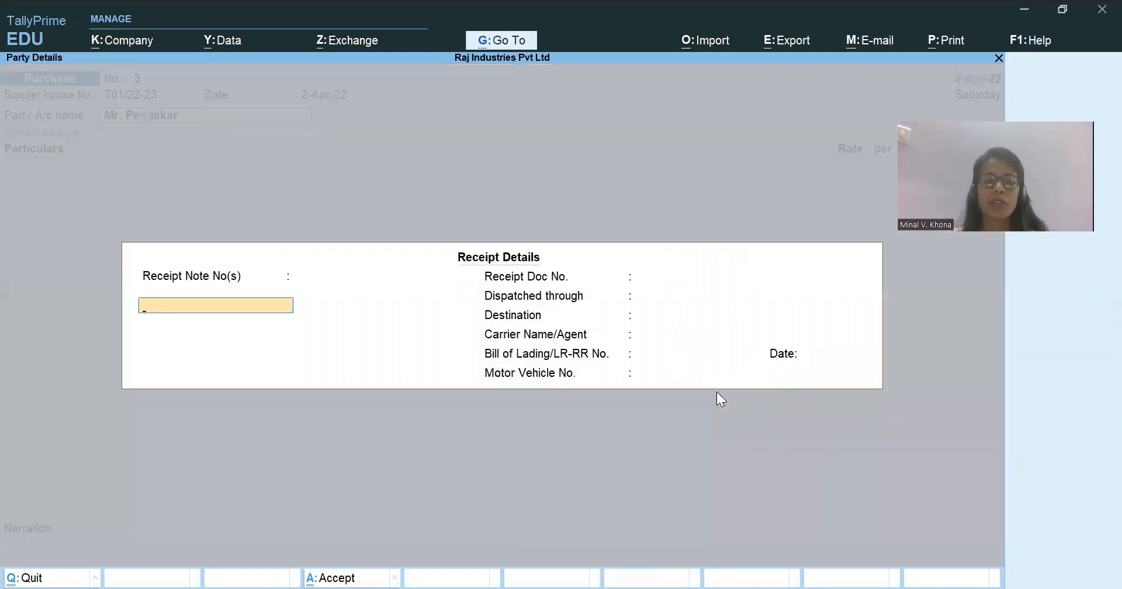
pyautogui.hotkey('ctrl', 'a')
pyautogui.hotkey('ctrl', 'a')
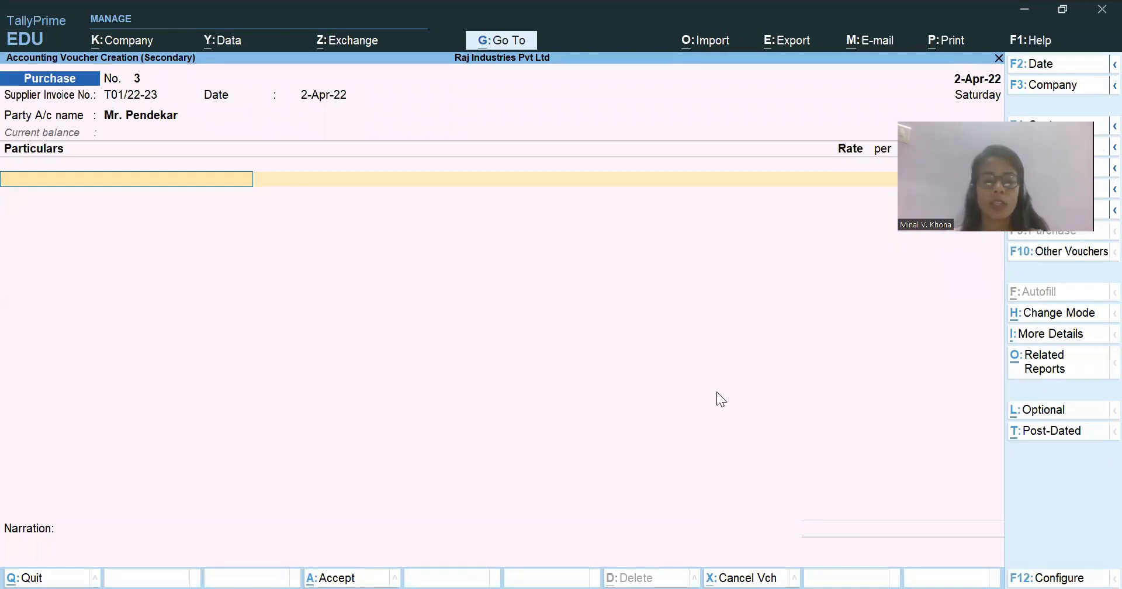
# Start a new ledger named "Transporation Services" for the voucher's particulars.
pyautogui.write('T')
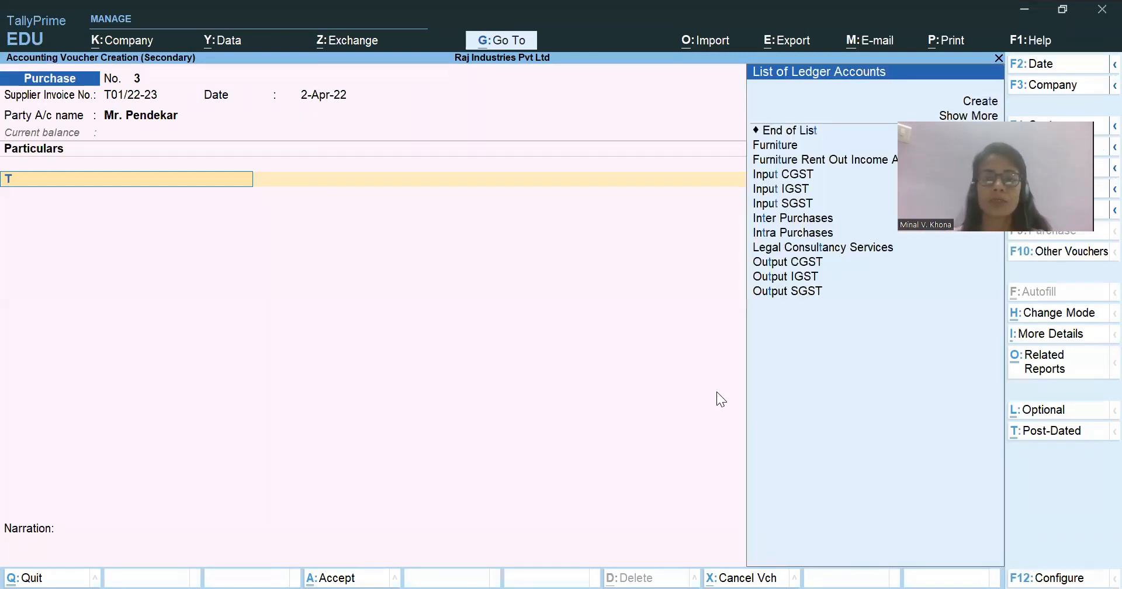
pyautogui.write('r')
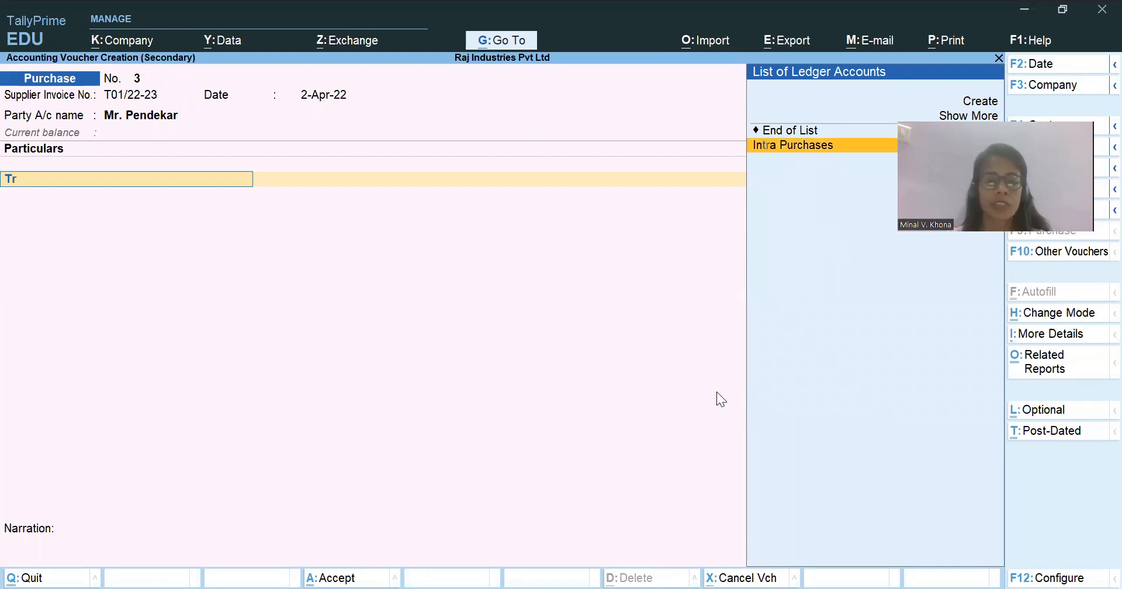
pyautogui.hotkey('alt', 'c')
pyautogui.write('Trans')
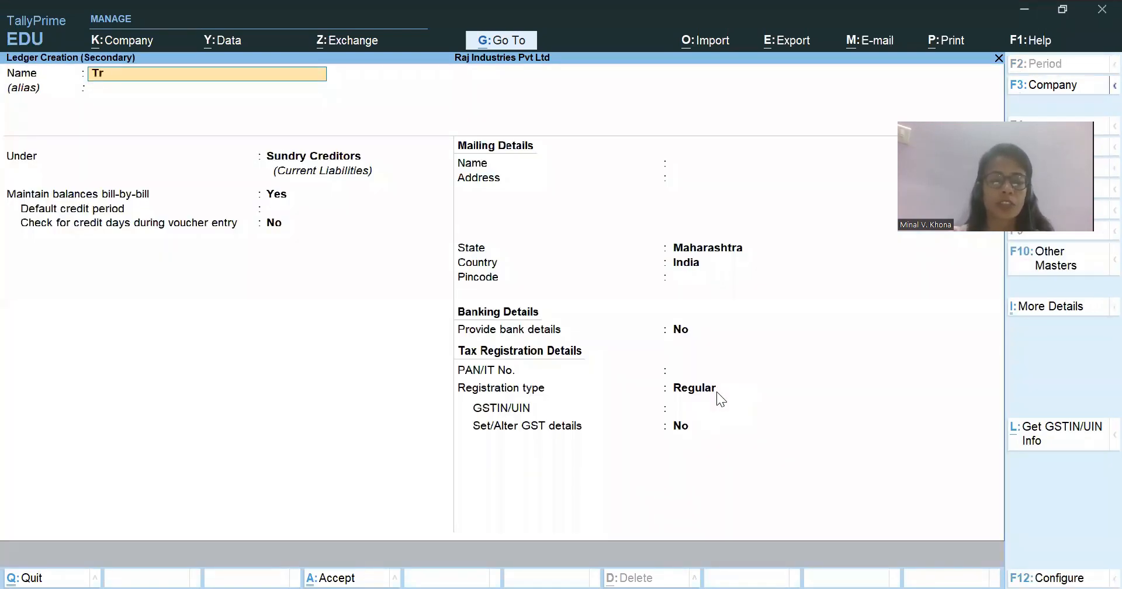
pyautogui.write('ration Services')
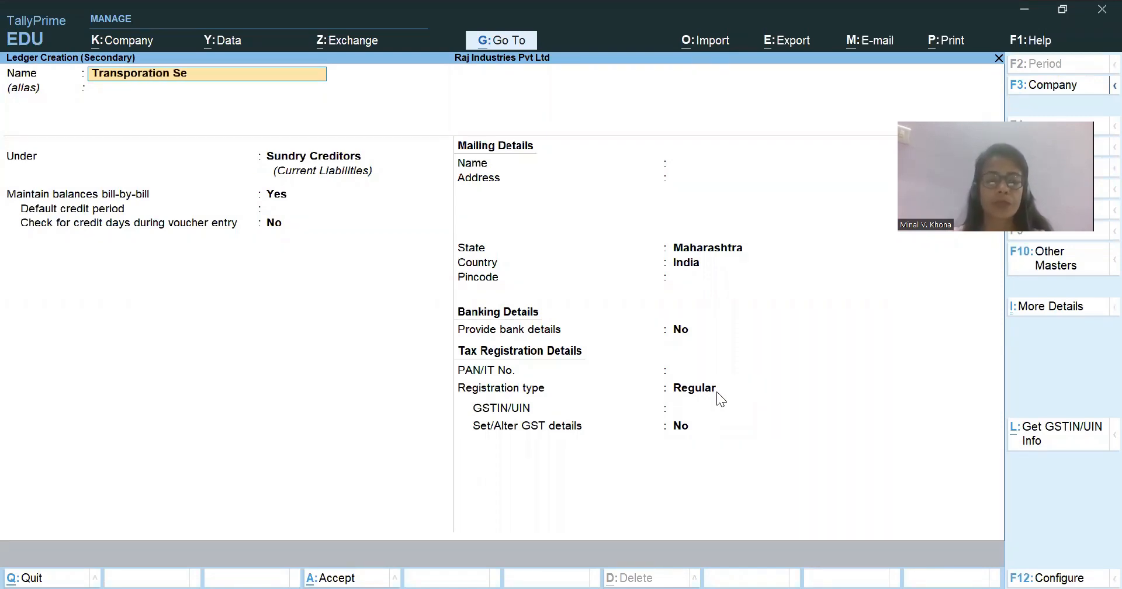
pyautogui.press('Return')
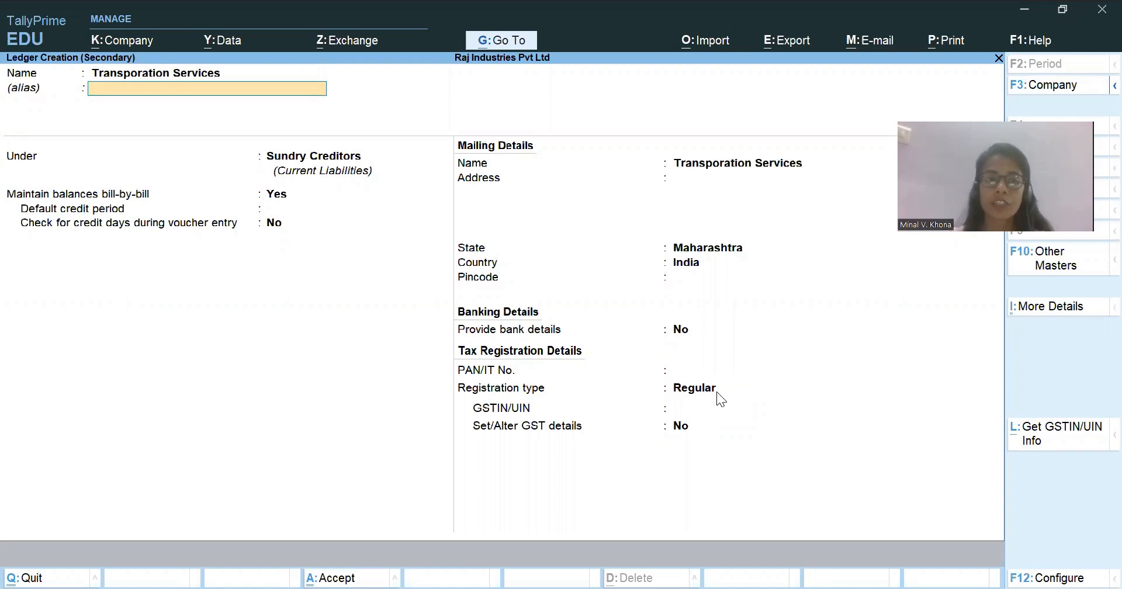
# Place the new ledger under Indirect Expenses, with ledger type Not Applicable and GST set to Applicable.
pyautogui.press('Return')
pyautogui.write('Indirect Expenses')
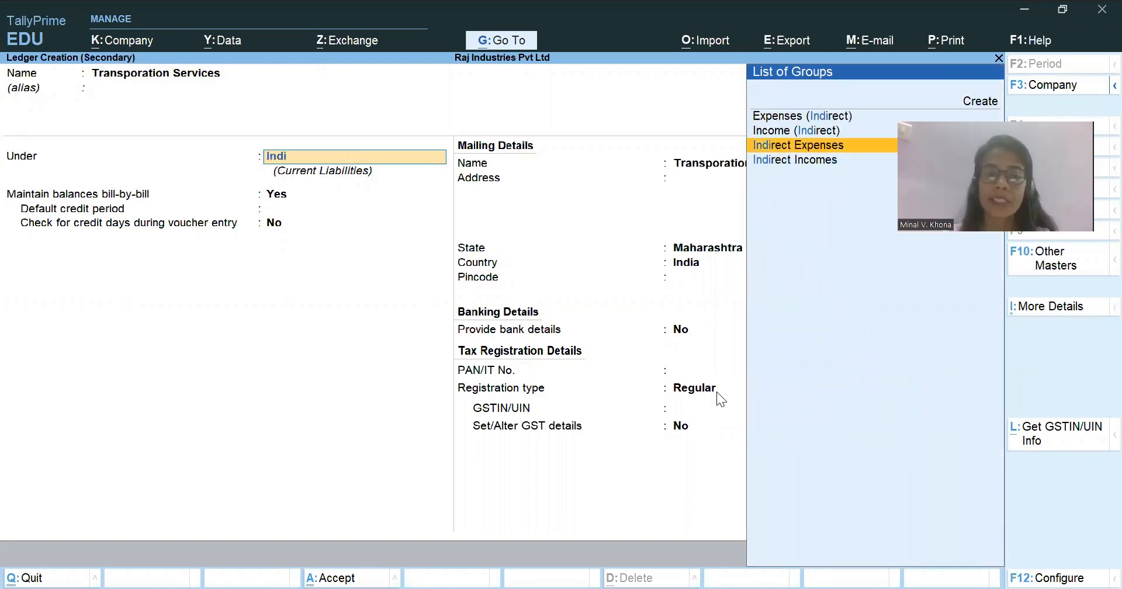
pyautogui.press('Return')
pyautogui.press('Return')
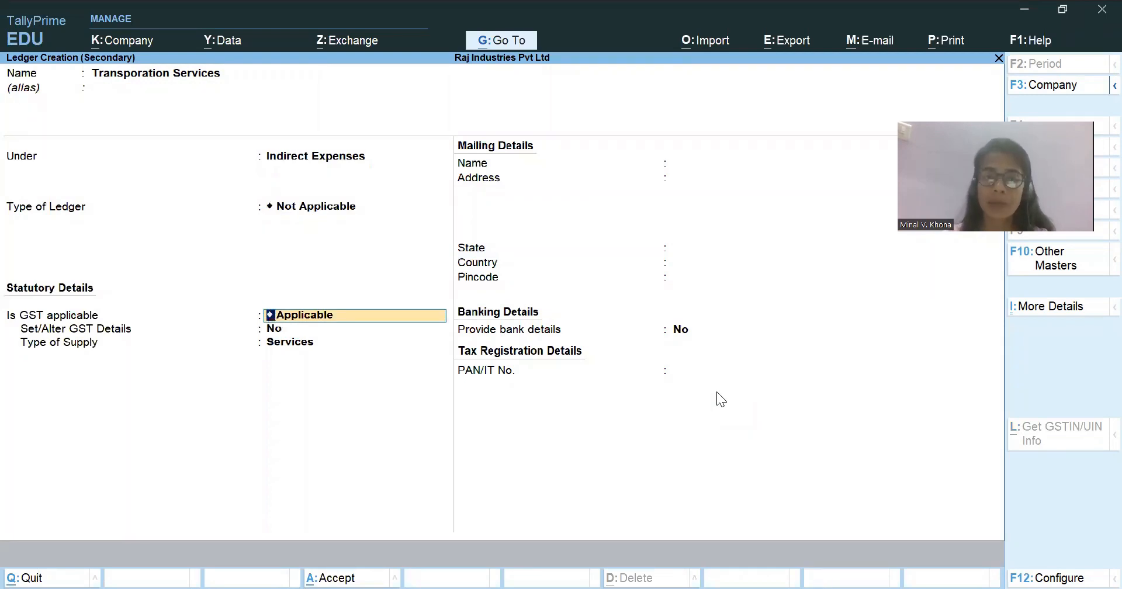
pyautogui.press('Return')
# Enable the ledger's GST details with nature of transaction Purchase Taxable and enter an integrated tax rate of 18%.
pyautogui.write('y')
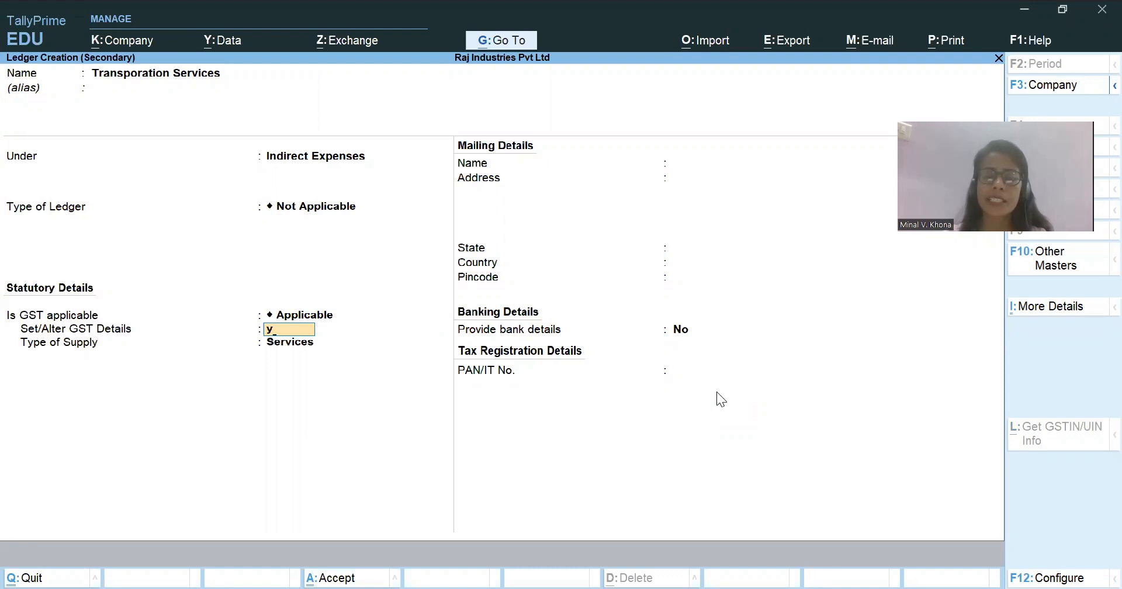
pyautogui.press('Return')
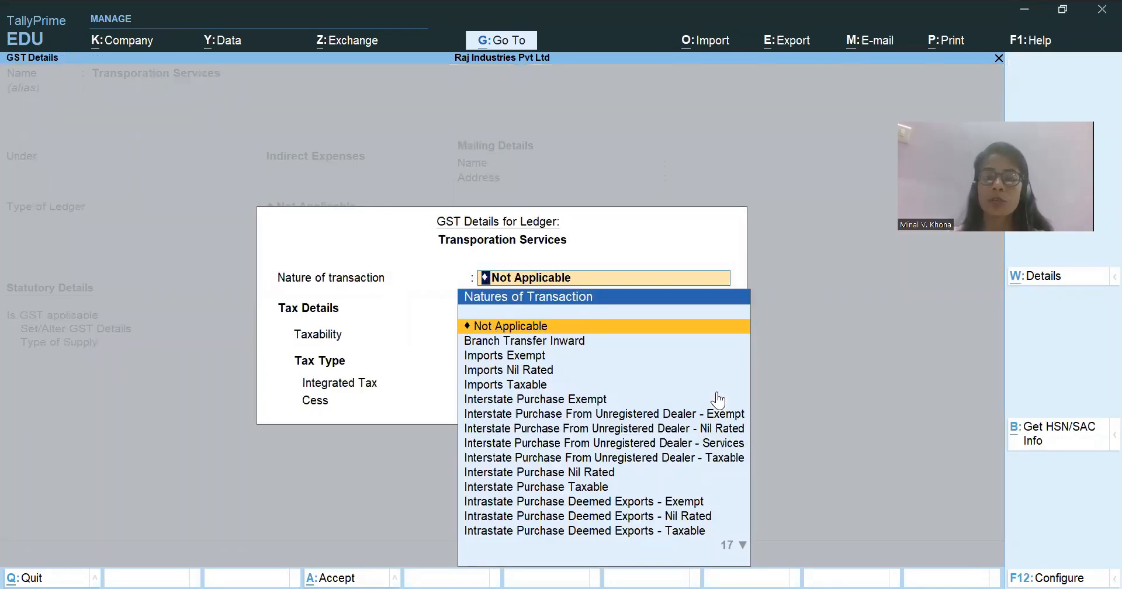
pyautogui.write('Pur')
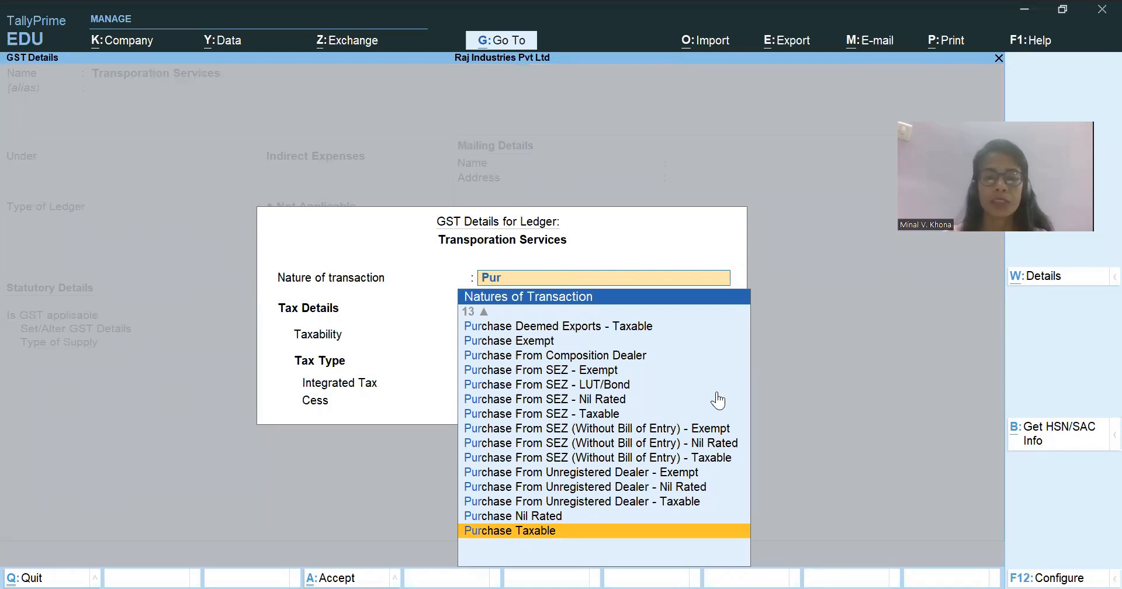
pyautogui.press('Up')
pyautogui.press('Up')
pyautogui.press('Up')
pyautogui.press('Up')
pyautogui.press('Up')
pyautogui.press('Up')
pyautogui.press('Up')
pyautogui.press('Up')
pyautogui.press('Up')
pyautogui.press('Up')
pyautogui.press('Up')
pyautogui.press('Up')
pyautogui.press('Up')
pyautogui.press('Up')
pyautogui.press('Up')
pyautogui.press('Up')
pyautogui.press('Up')
pyautogui.press('Up')
pyautogui.press('Up')
pyautogui.press('Up')
pyautogui.press('Up')
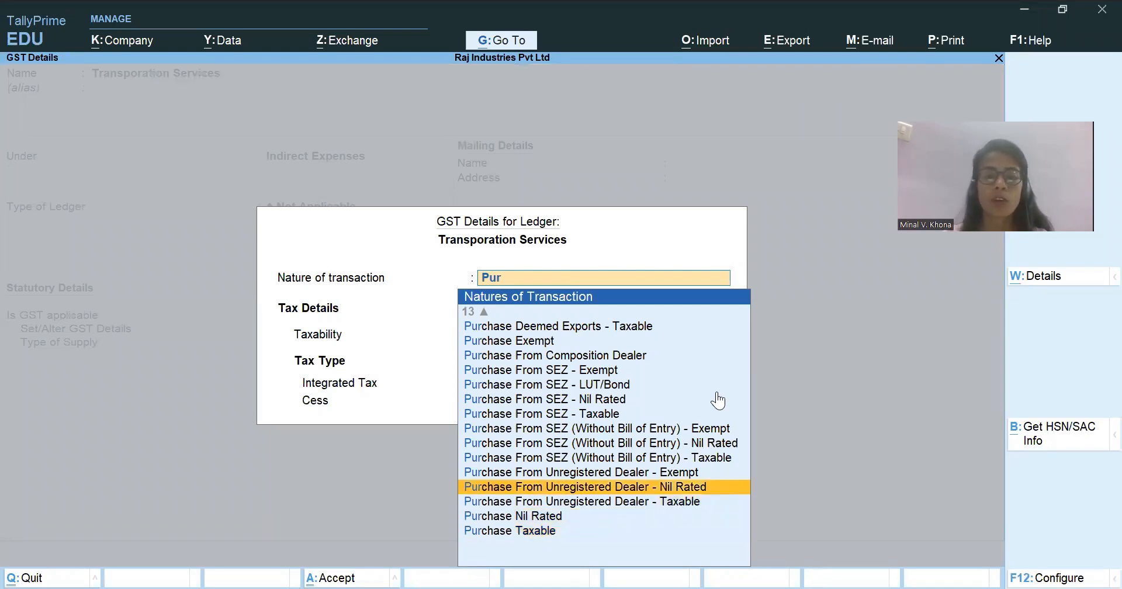
pyautogui.press('Down')
pyautogui.press('Down')
pyautogui.press('Down')
pyautogui.press('Down')
pyautogui.press('Down')
pyautogui.press('Down')
pyautogui.press('Down')
pyautogui.press('Down')
pyautogui.press('Down')
pyautogui.press('Down')
pyautogui.press('Down')
pyautogui.press('Down')
pyautogui.press('Down')
pyautogui.press('Down')
pyautogui.press('Down')
pyautogui.press('Down')
pyautogui.press('Down')
pyautogui.press('Down')
pyautogui.press('Down')
pyautogui.press('Down')
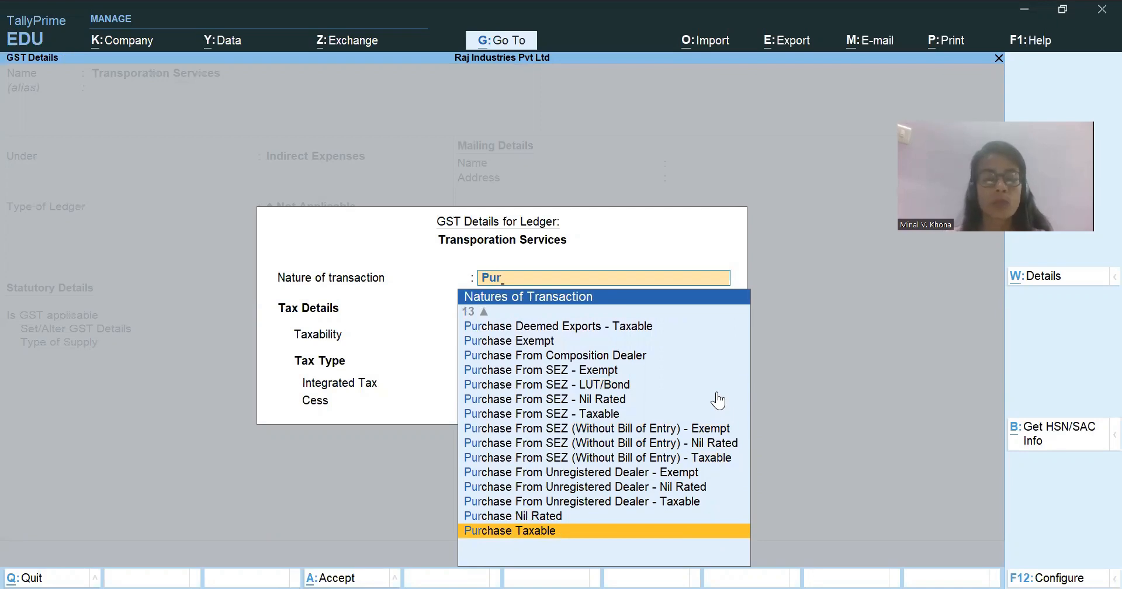
pyautogui.press('Return')
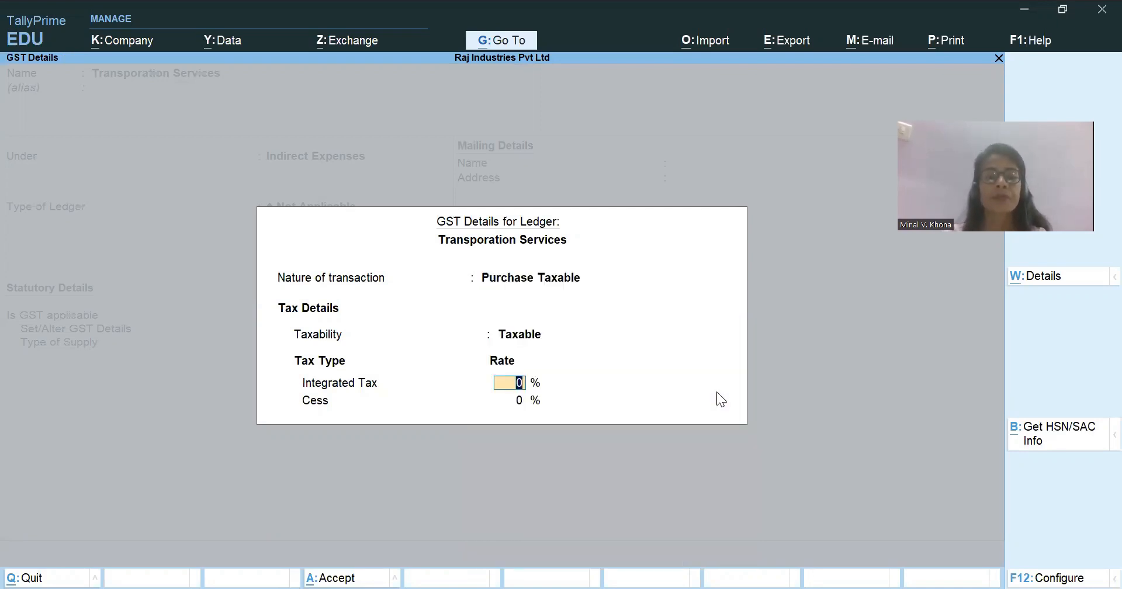
pyautogui.write('18')
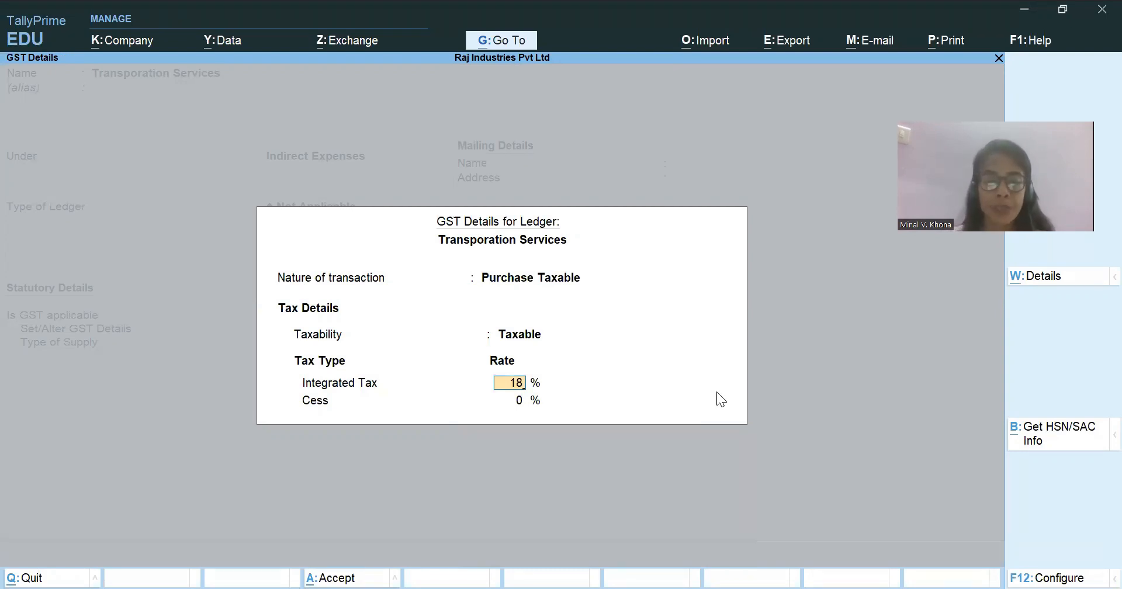
# Configure the GST details to allow HSN/SAC details and enable reverse charge calculation.
pyautogui.press('F12')
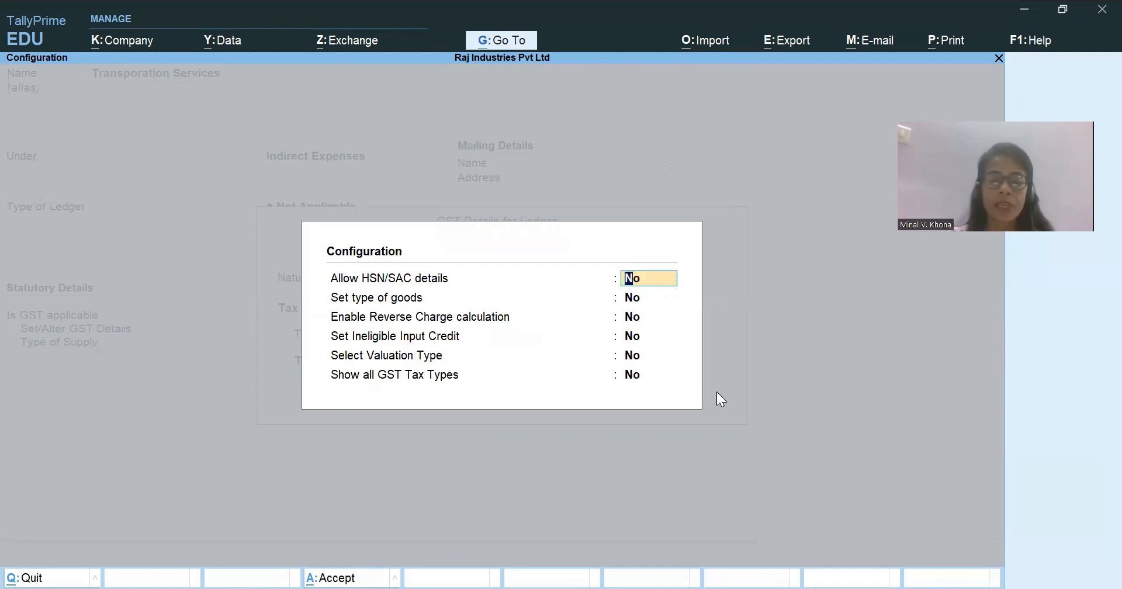
pyautogui.write('y')
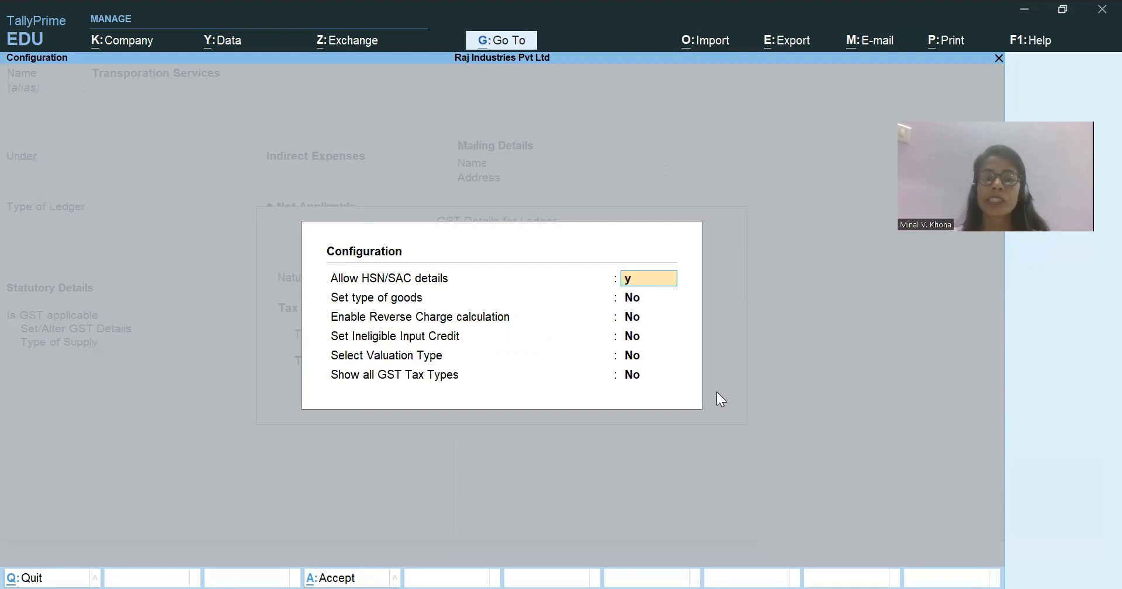
pyautogui.press('Return')
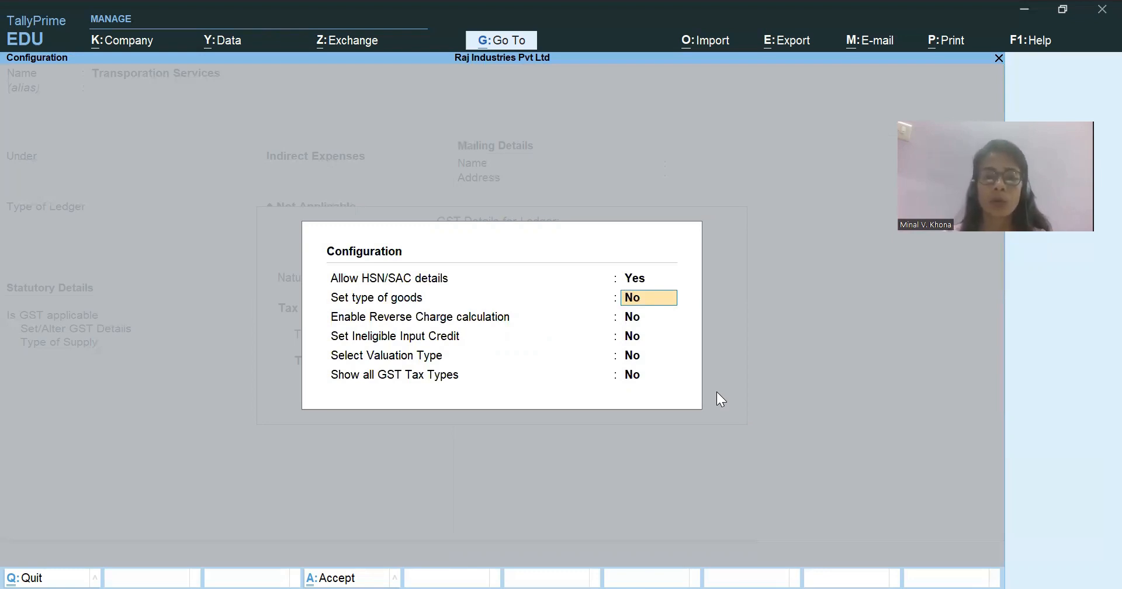
pyautogui.press('Return')
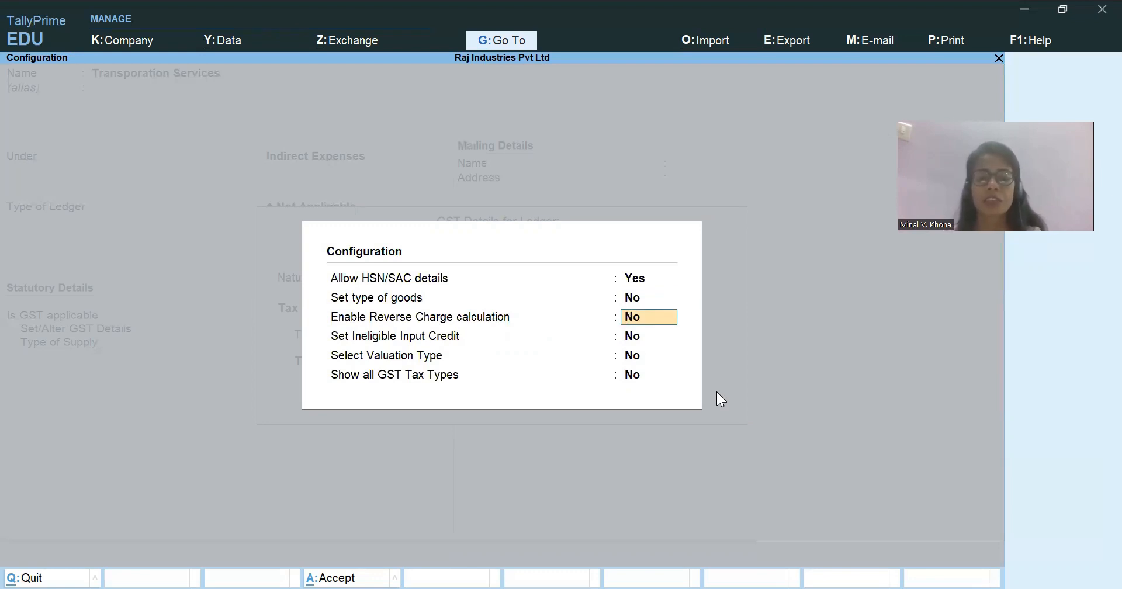
pyautogui.write('y')
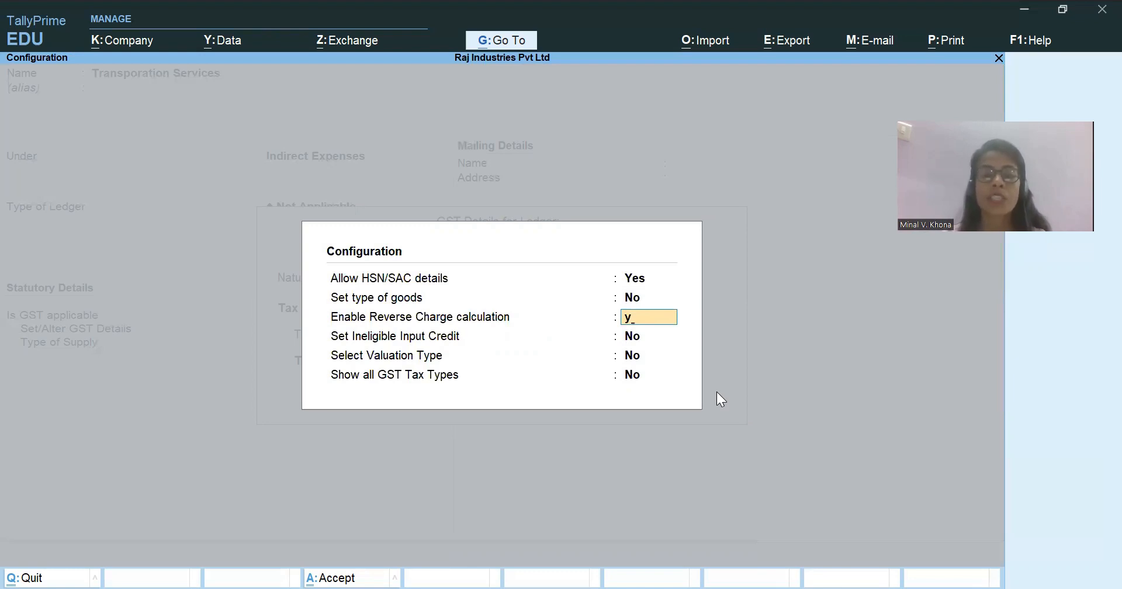
pyautogui.press('Return')
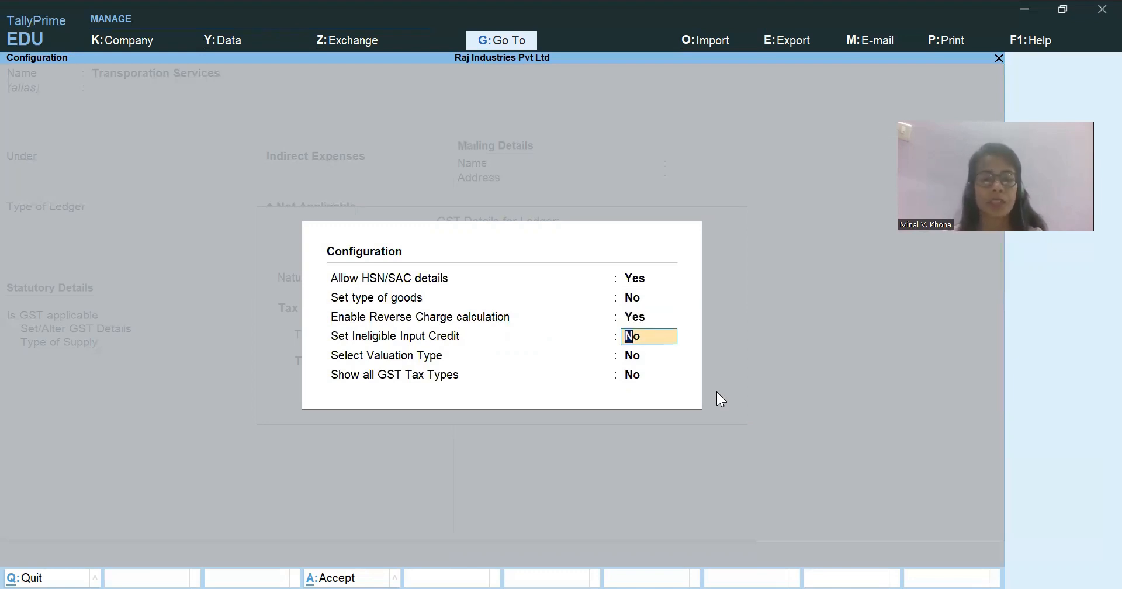
pyautogui.hotkey('ctrl', 'a')
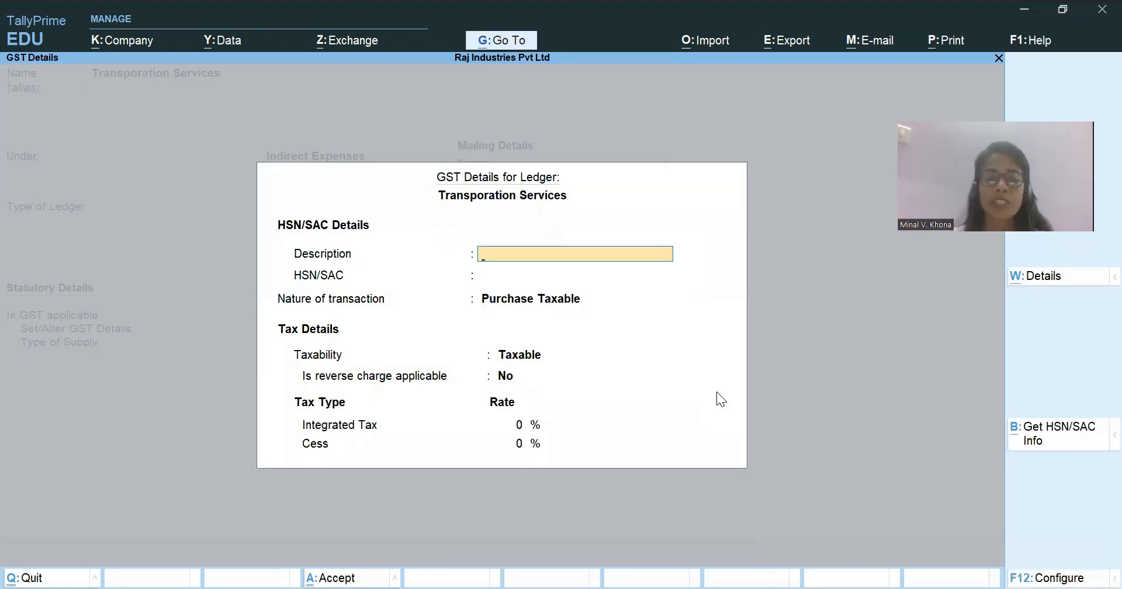
# Enter "Transporation" as the ledger's HSN/SAC description and 9901 as its HSN/SAC code.
pyautogui.write('Transpor')
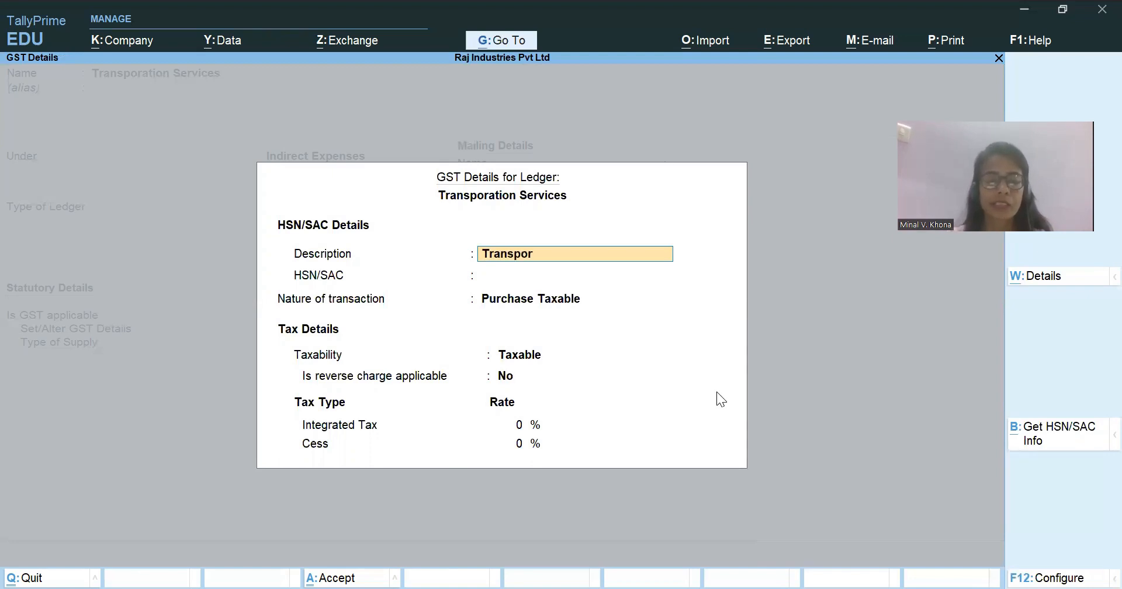
pyautogui.write('ation')
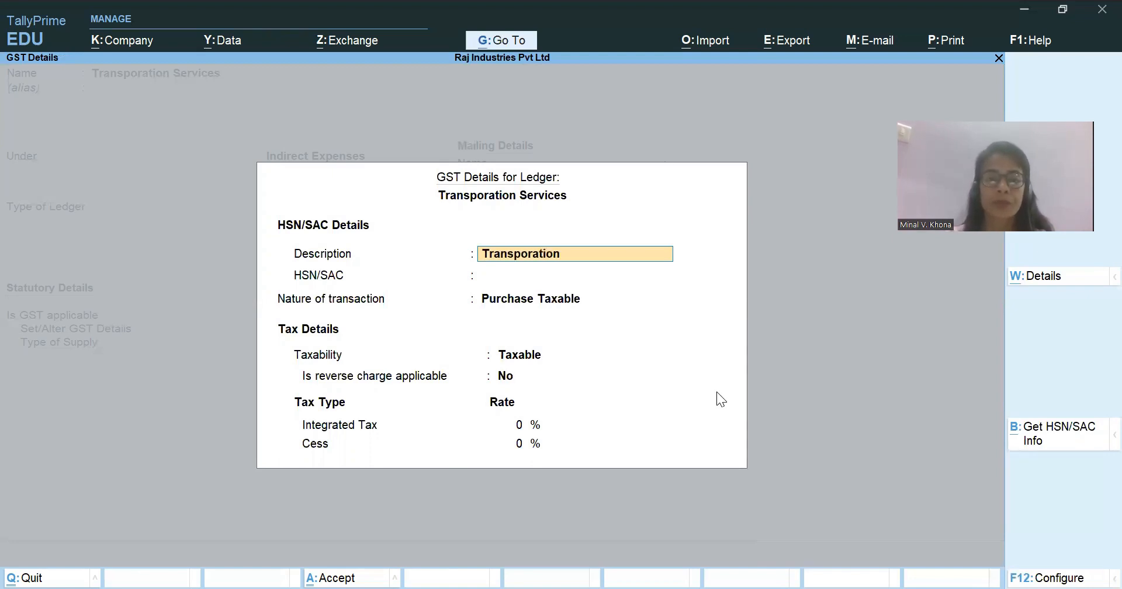
pyautogui.press('Return')
pyautogui.write('9901')
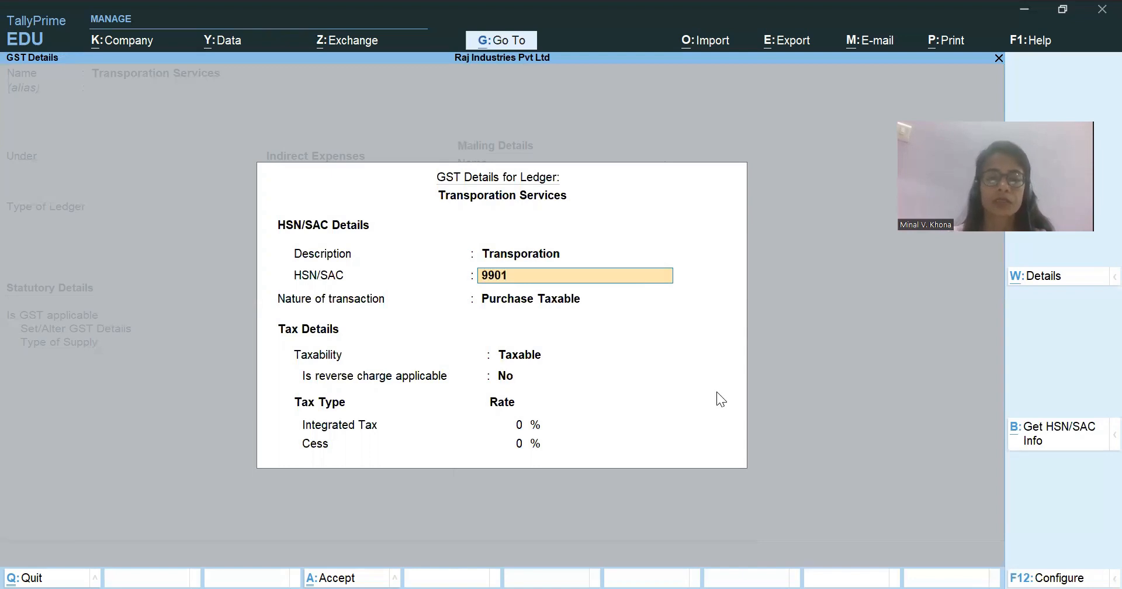
pyautogui.press('Return')
pyautogui.press('Return')
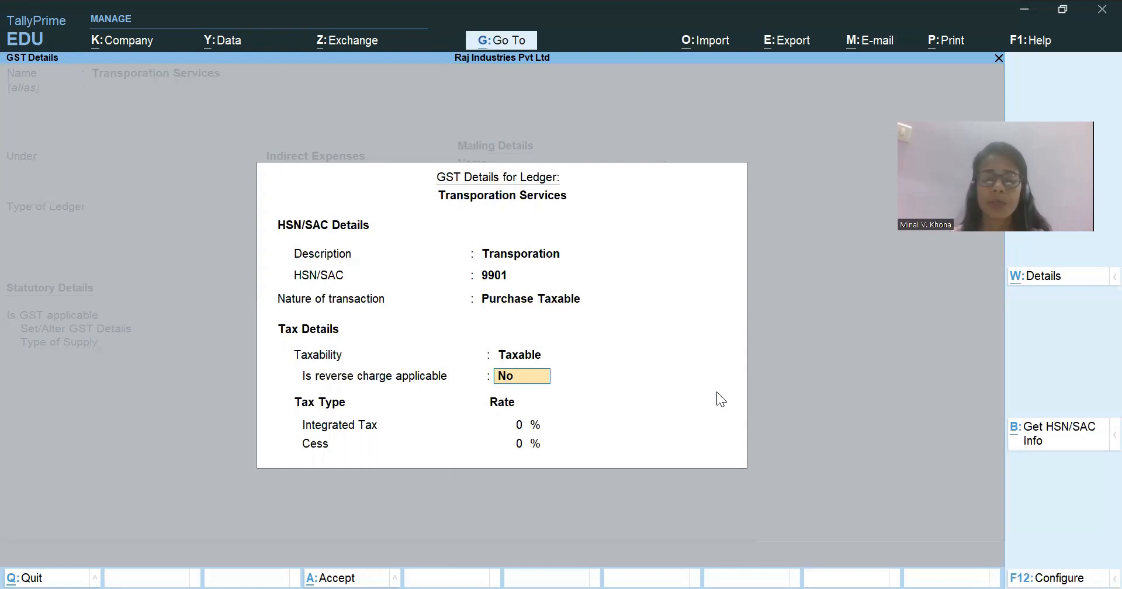
# Make reverse charge applicable with 18% integrated tax, and save the ledger with Services as its type of supply.
pyautogui.write('y')
pyautogui.press('Return')
pyautogui.write('18')
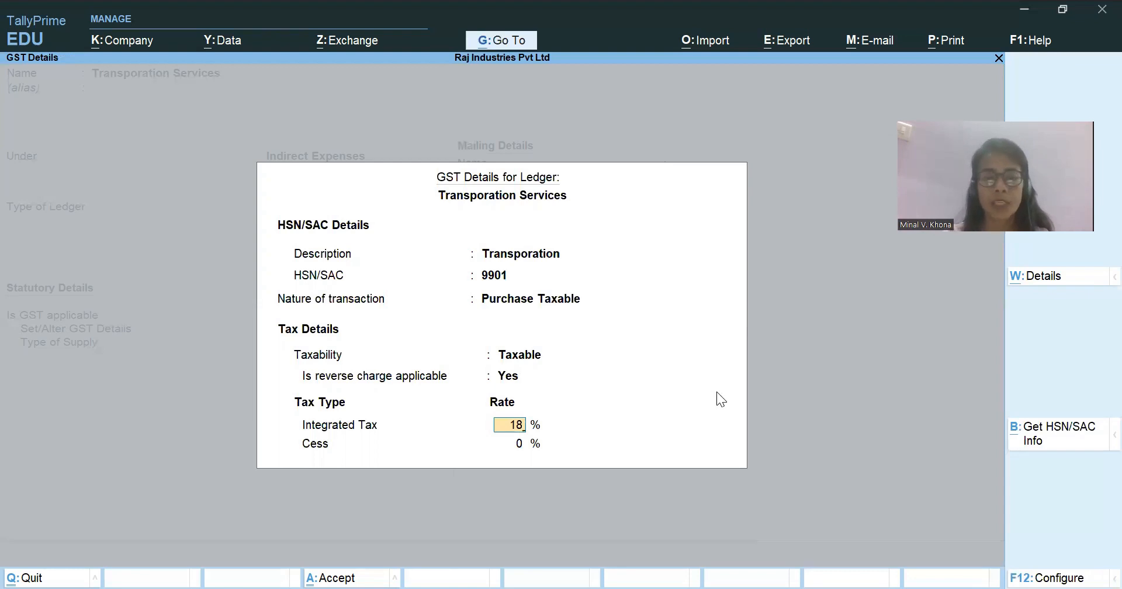
pyautogui.press('Return')
pyautogui.press('Return')
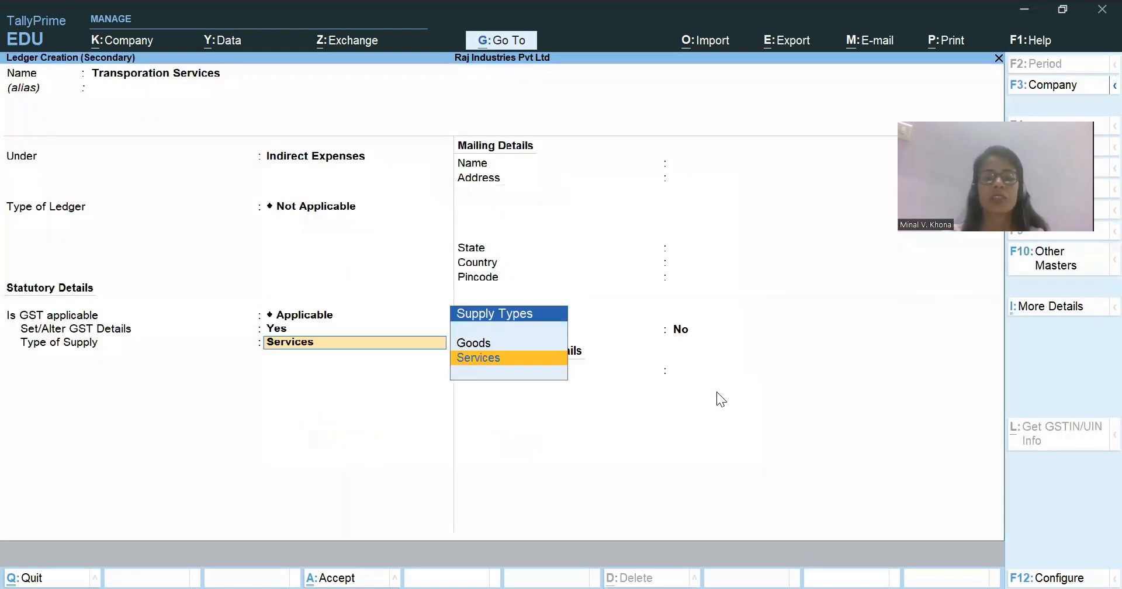
pyautogui.hotkey('ctrl', 'a')
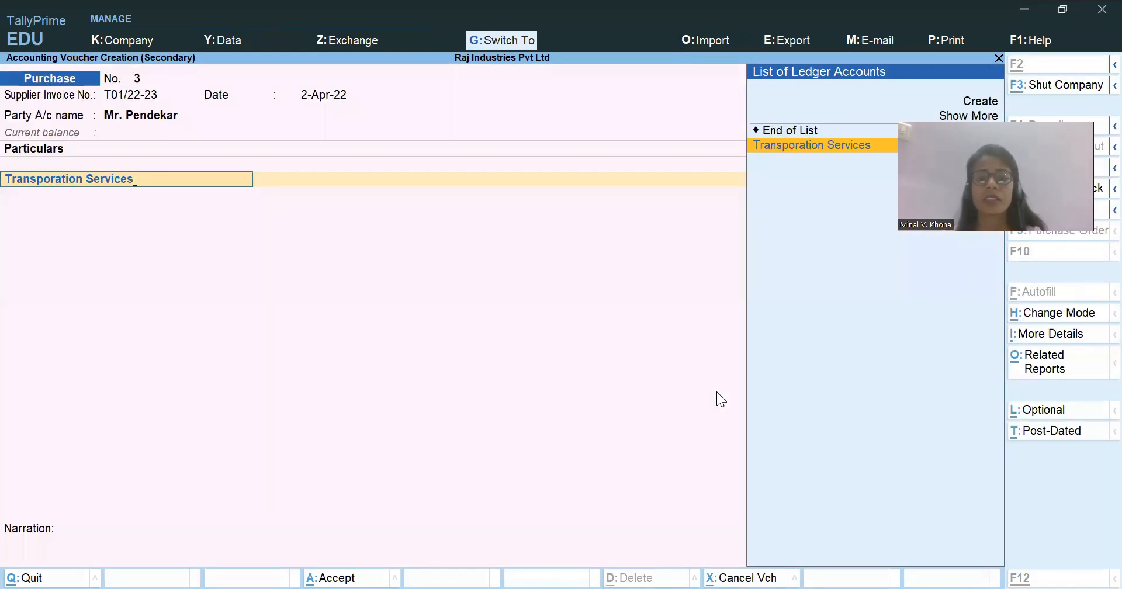
# Add Transporation Services to the purchase voucher with the 5,00,000 amount from the Case Study workbook's Purchases sheet.
pyautogui.press('Return')
pyautogui.hotkey('alt', 'Tab')
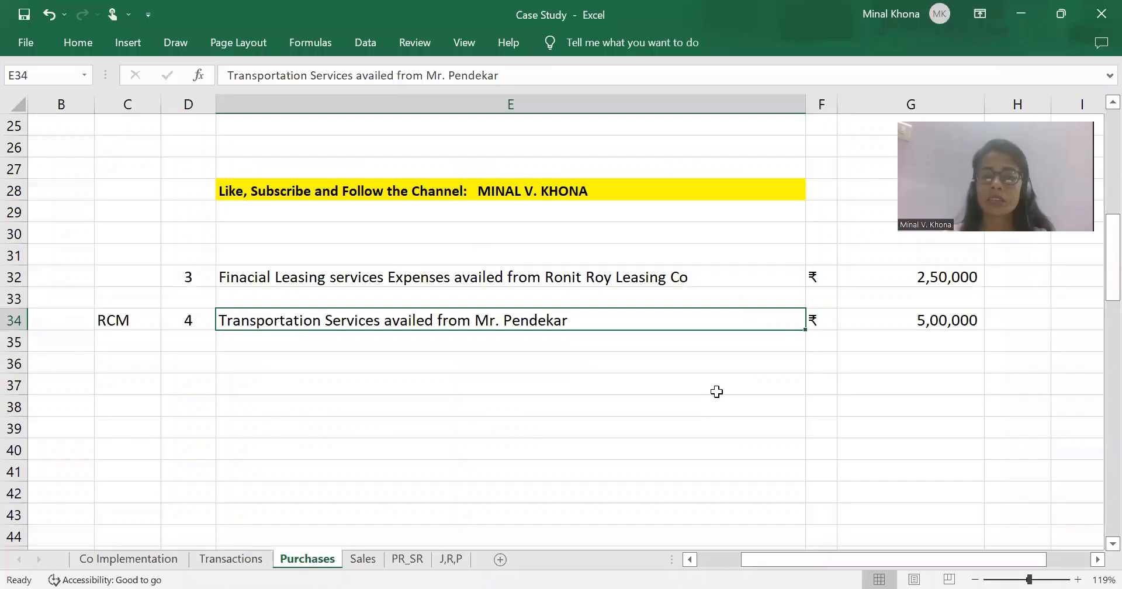
pyautogui.press('Right')
pyautogui.press('Right')
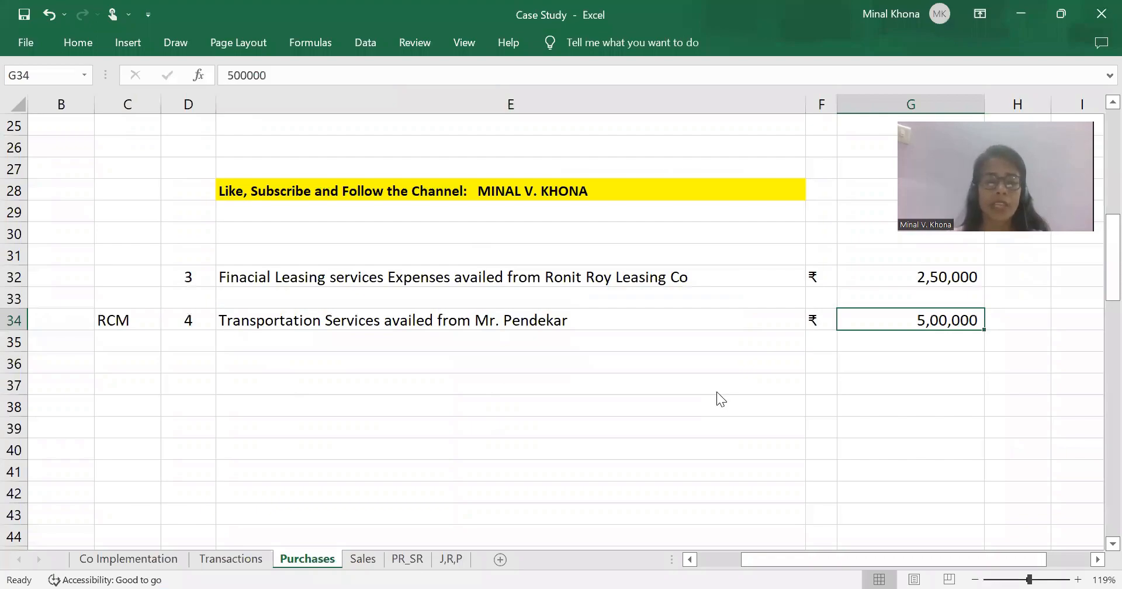
pyautogui.hotkey('alt', 'Tab')
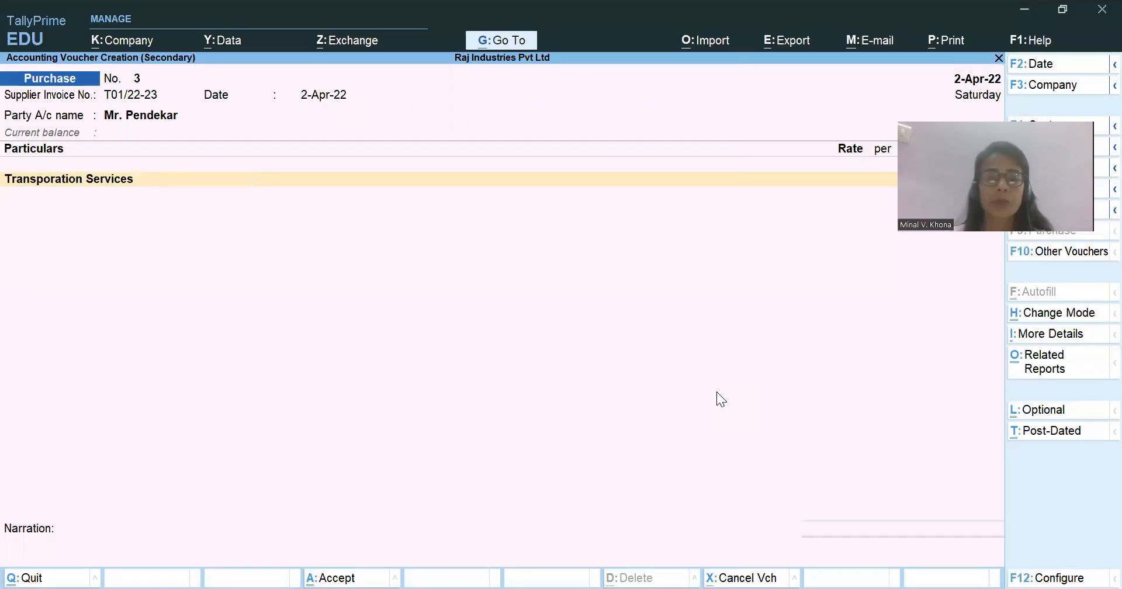
pyautogui.press('Return')
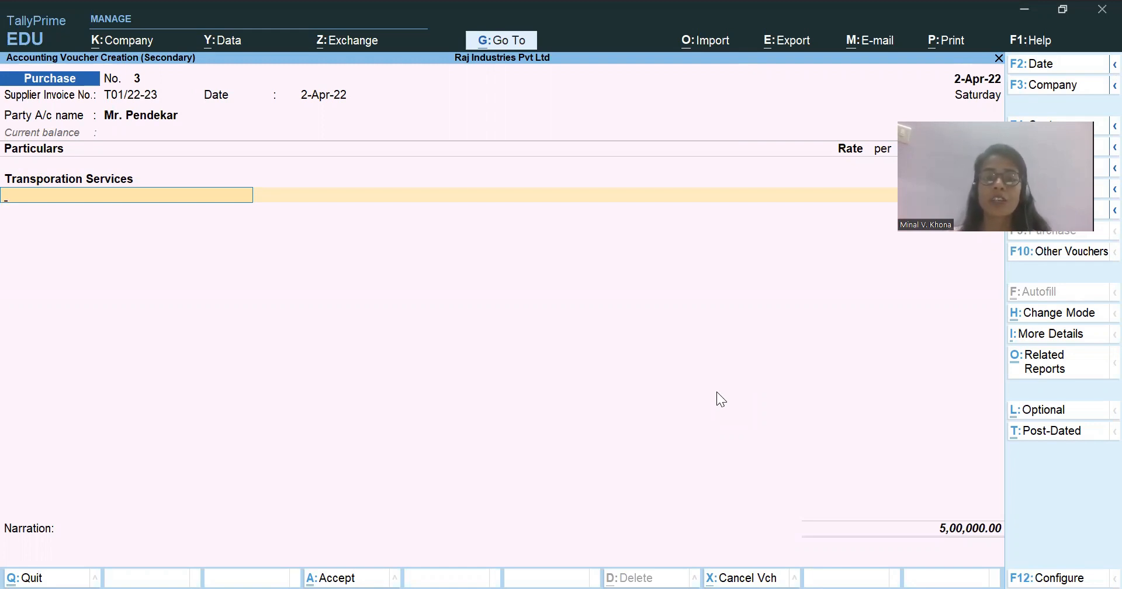
# Examine the voucher's GST tax analysis in detailed view, including the reverse charge note and tax breakup.
pyautogui.press('alt')
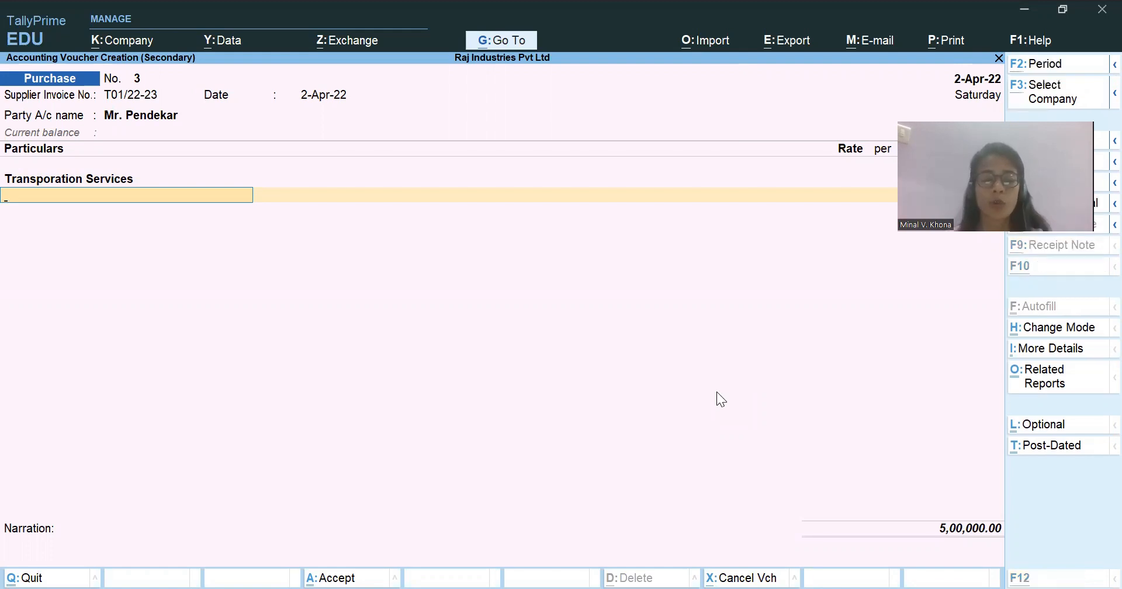
pyautogui.hotkey('alt', 'a')
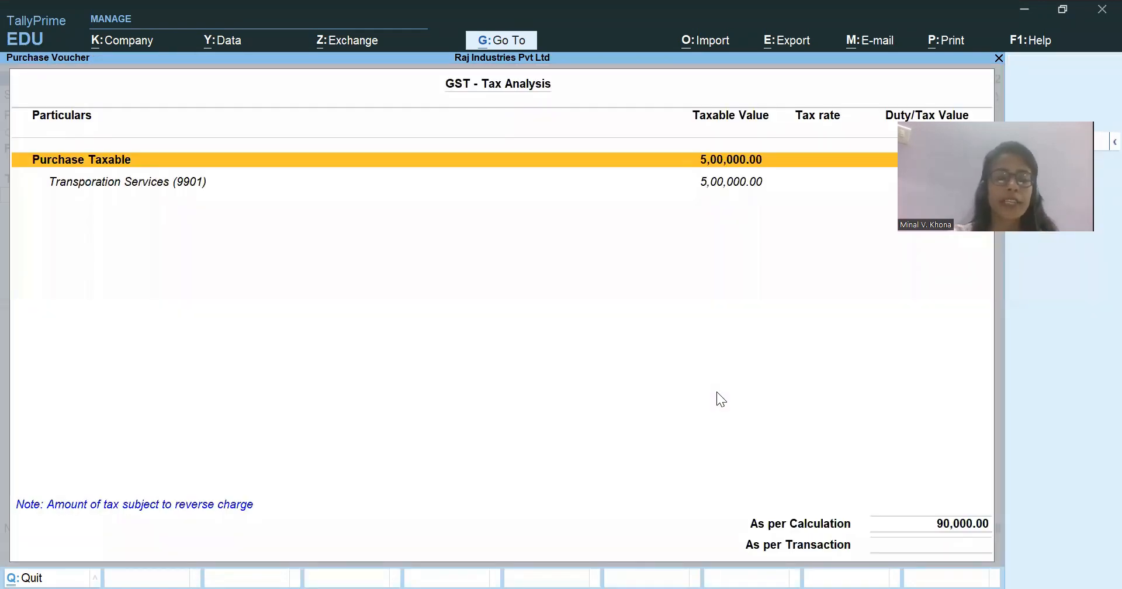
pyautogui.hotkey('alt', 'F5')
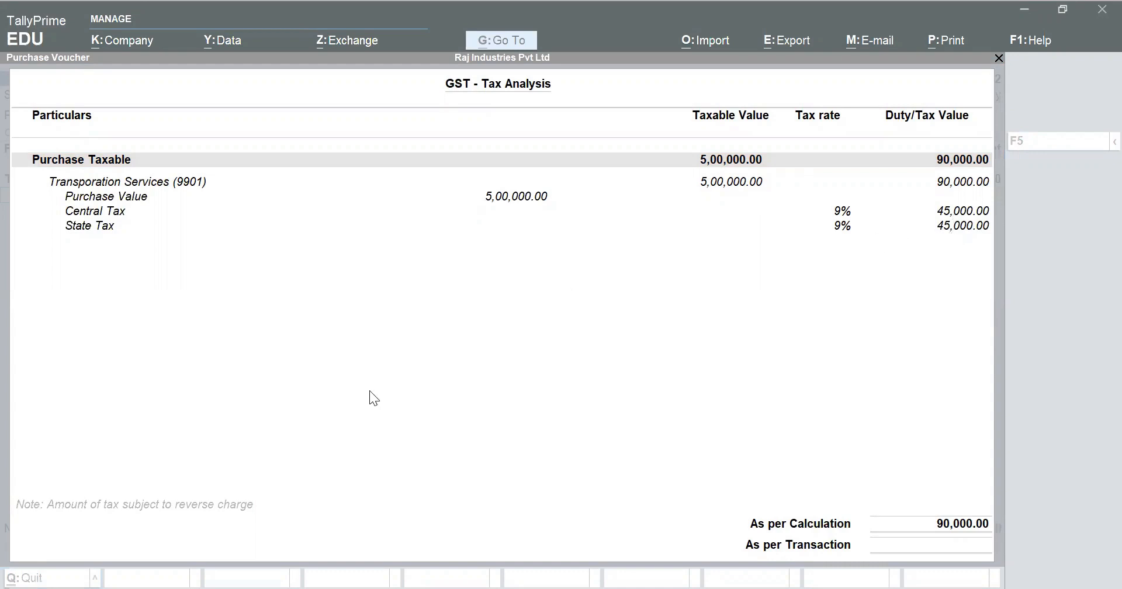
pyautogui.click(44, 518)
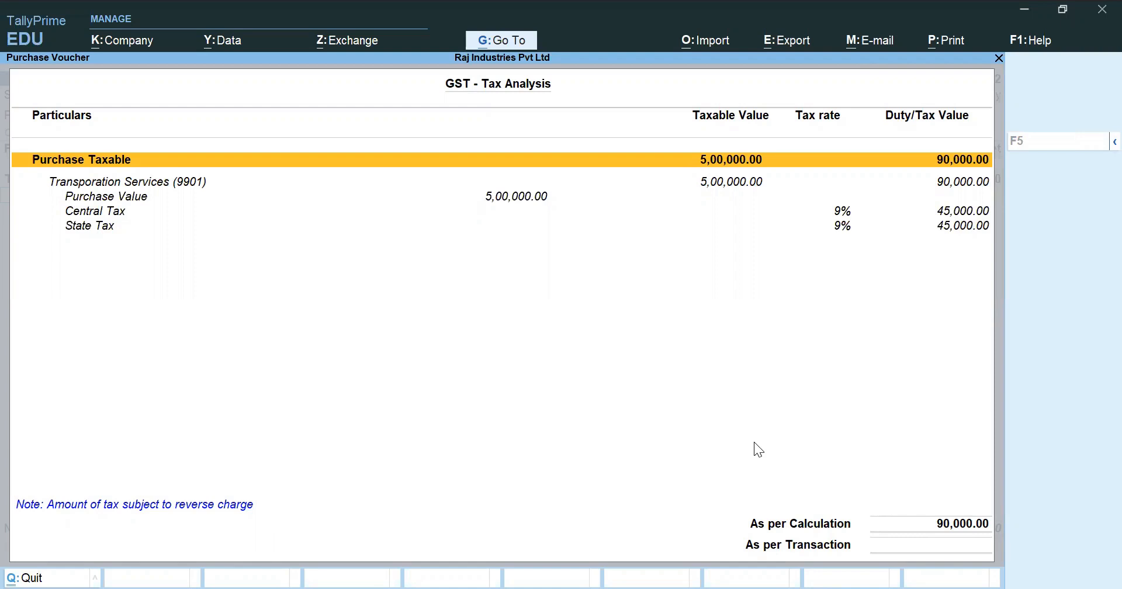
pyautogui.press('Escape')
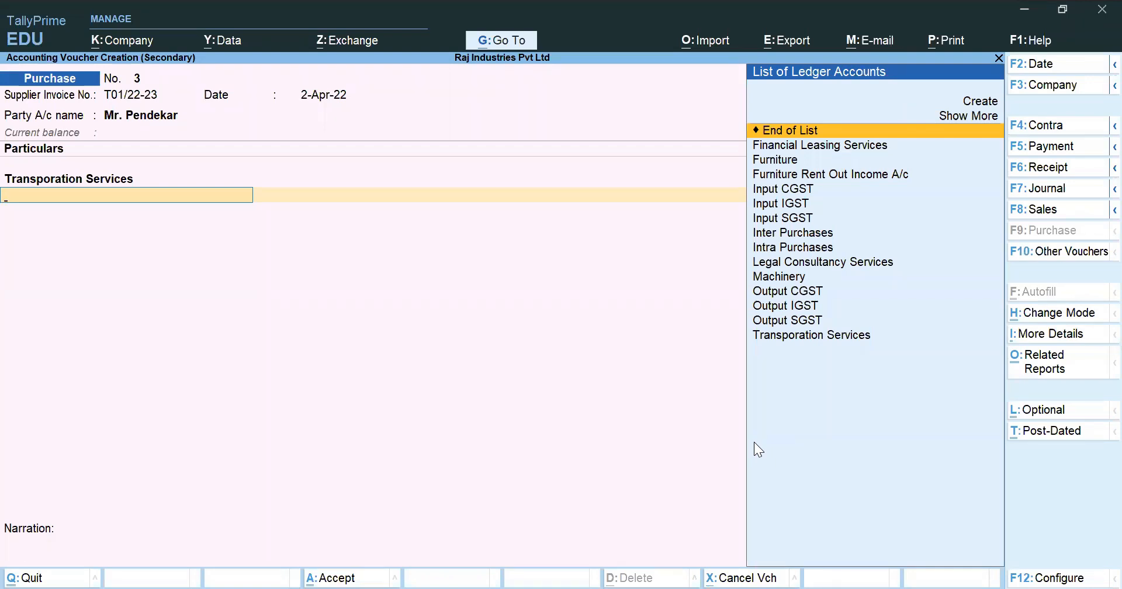
# End the voucher's particulars and record the supplier's 5,00,000 bill as a New Ref.
pyautogui.press('Return')
pyautogui.press('Return')
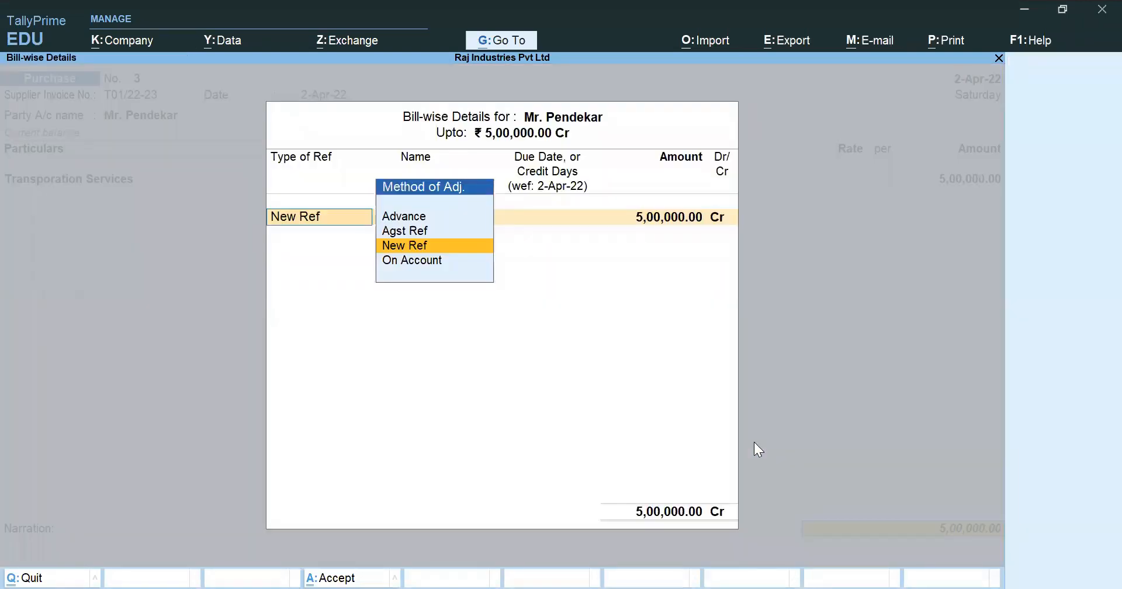
pyautogui.press('Return')
pyautogui.press('Return')
pyautogui.press('Return')
pyautogui.press('Return')
# Enter the narration "Being Transportation Services availed." and save the purchase voucher.
pyautogui.write('Bei')
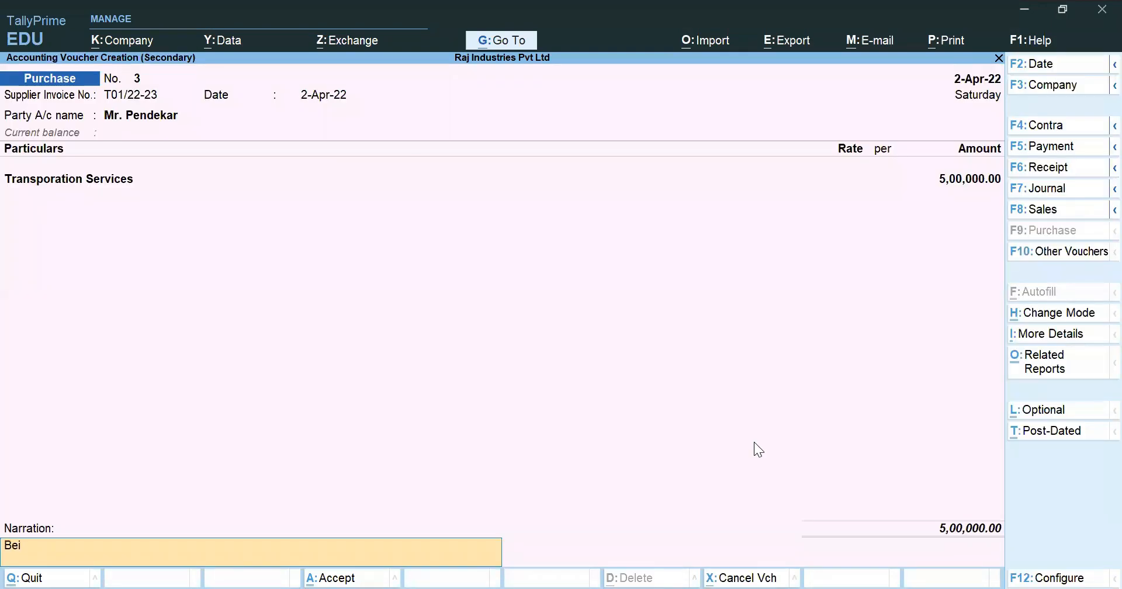
pyautogui.write('ng Transportation Service')
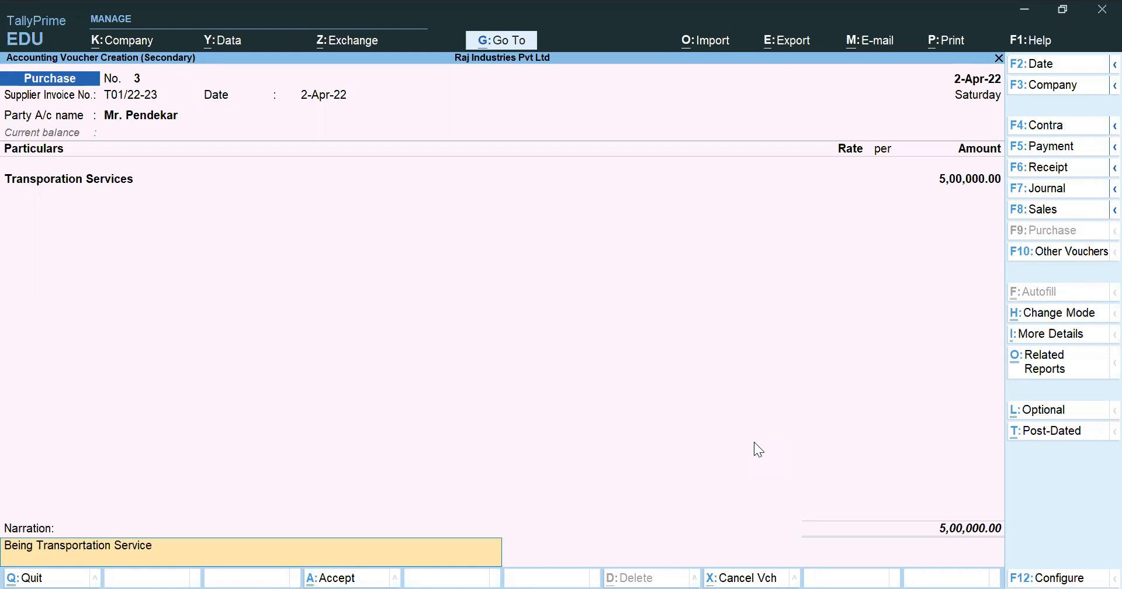
pyautogui.write('s acvailed.')
pyautogui.press('Return')
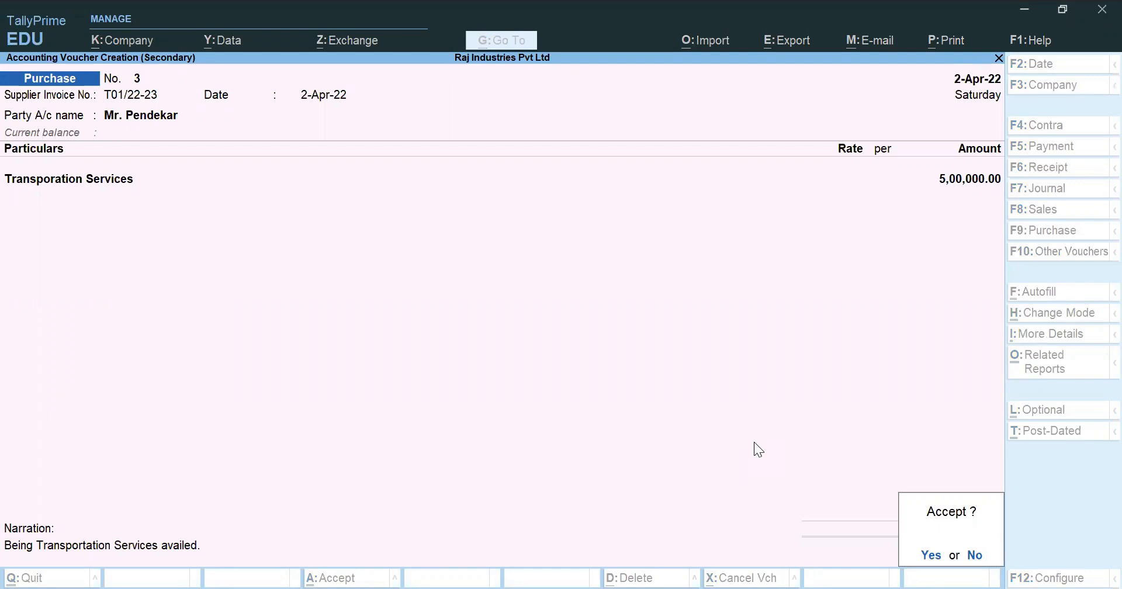
pyautogui.press('Return')
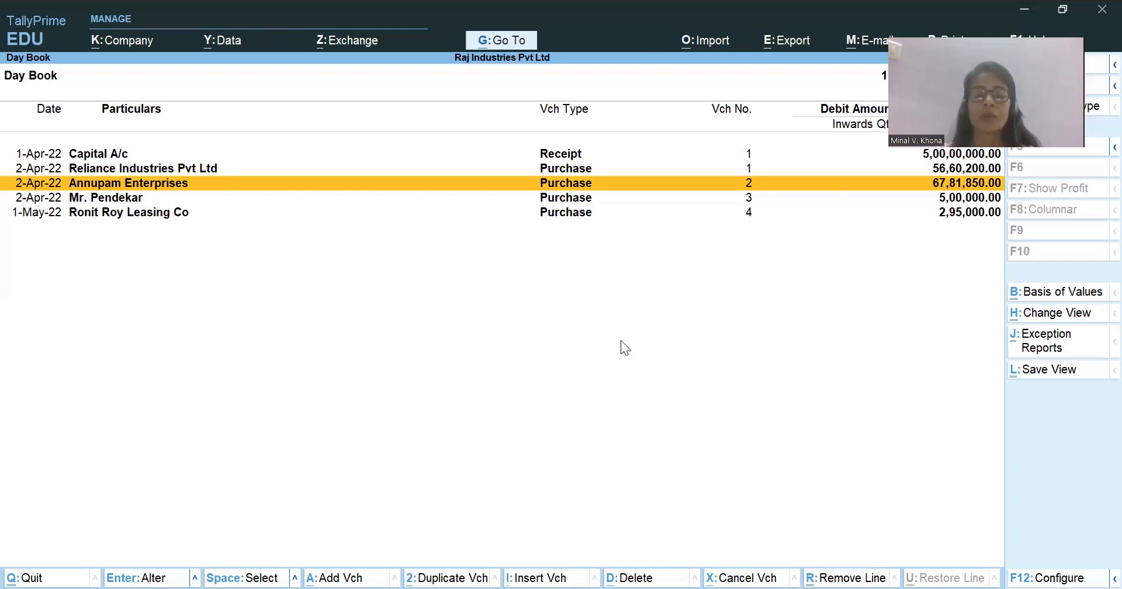
# Switch to the Case Study workbook in Excel, review the Sales sheet's transactions, and return to TallyPrime.
pyautogui.press('alt')
pyautogui.hotkey('alt', 'Tab')
pyautogui.click(367, 561)
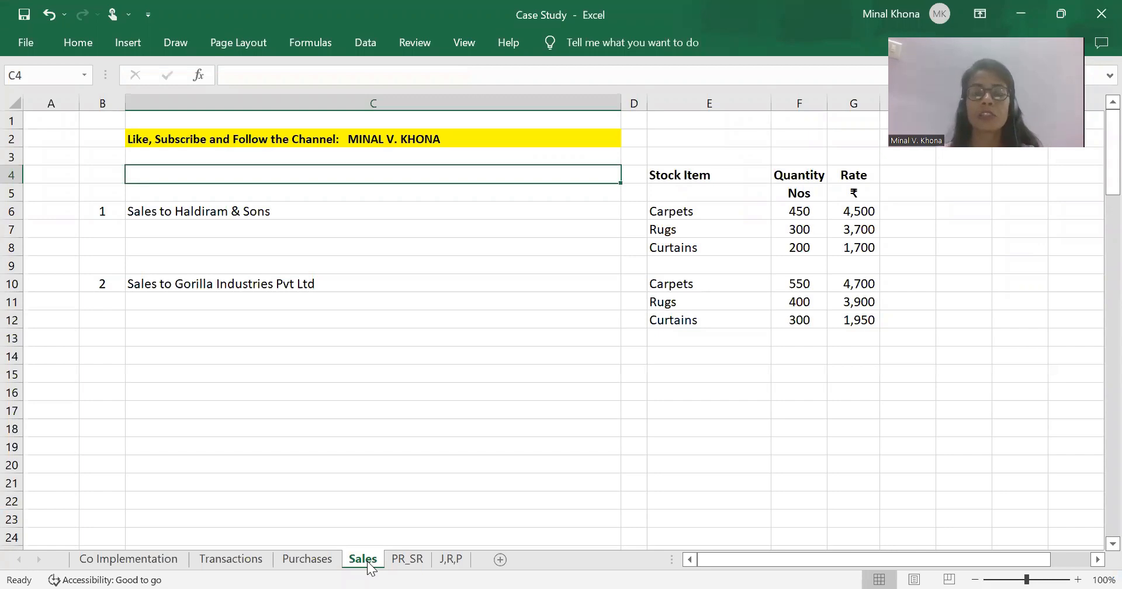
pyautogui.scroll(2, 369, 565)
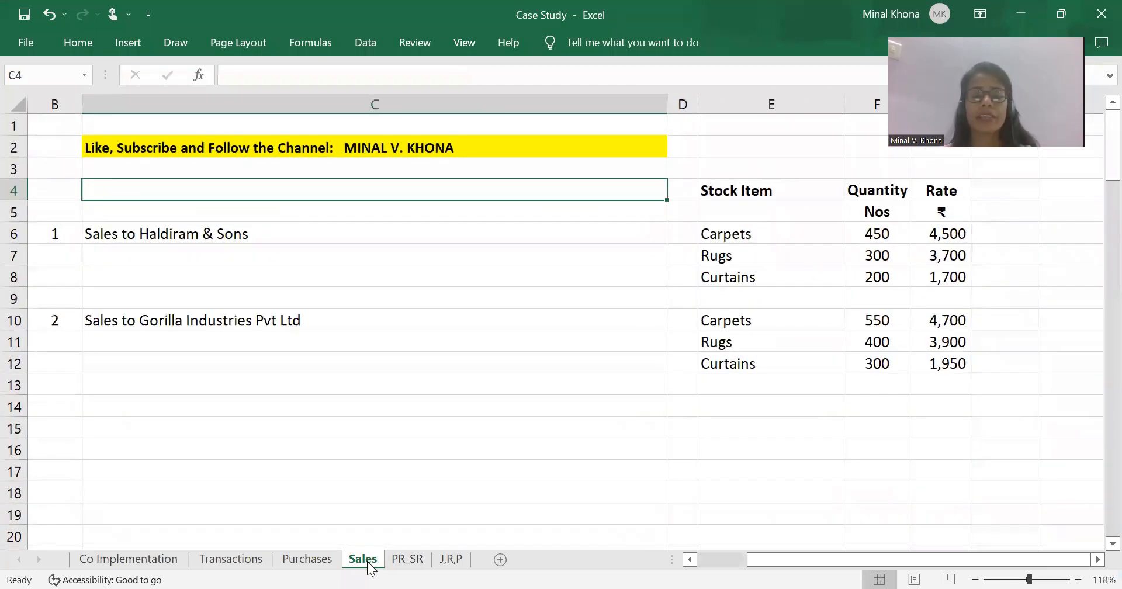
pyautogui.hotkey('alt', 'Tab')
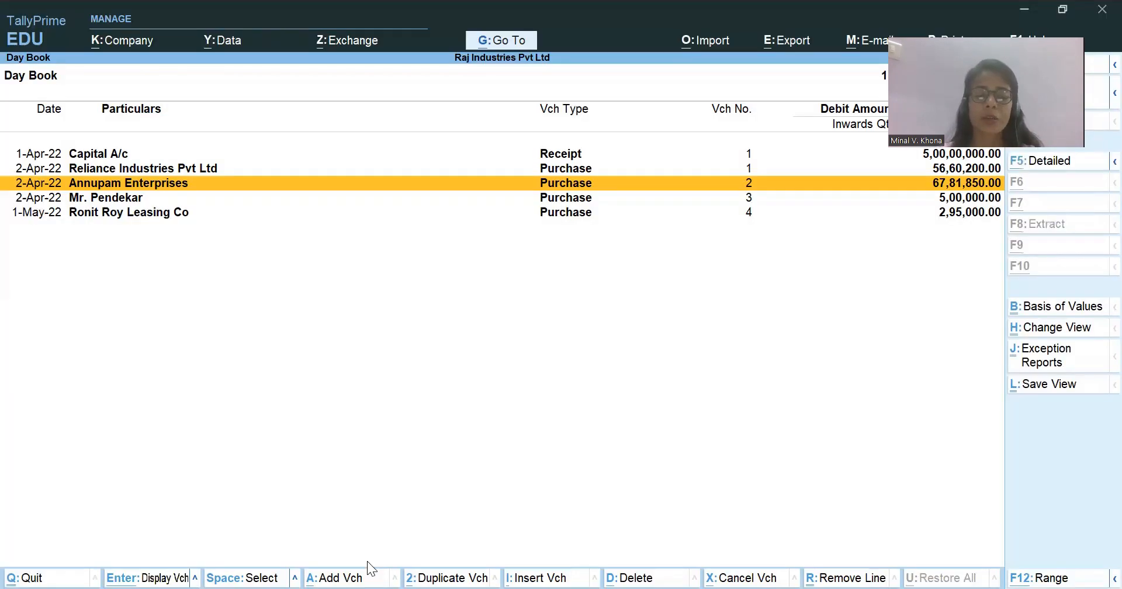
# Leave the Day Book and open the Purchase Register from the account books.
pyautogui.press('Escape')
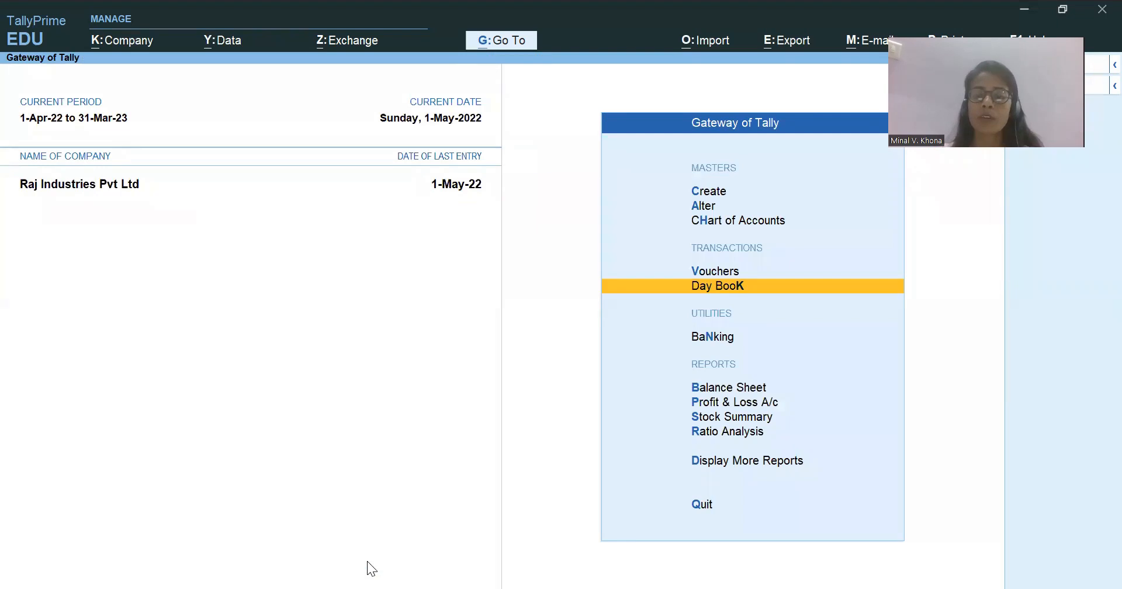
pyautogui.press('Up')
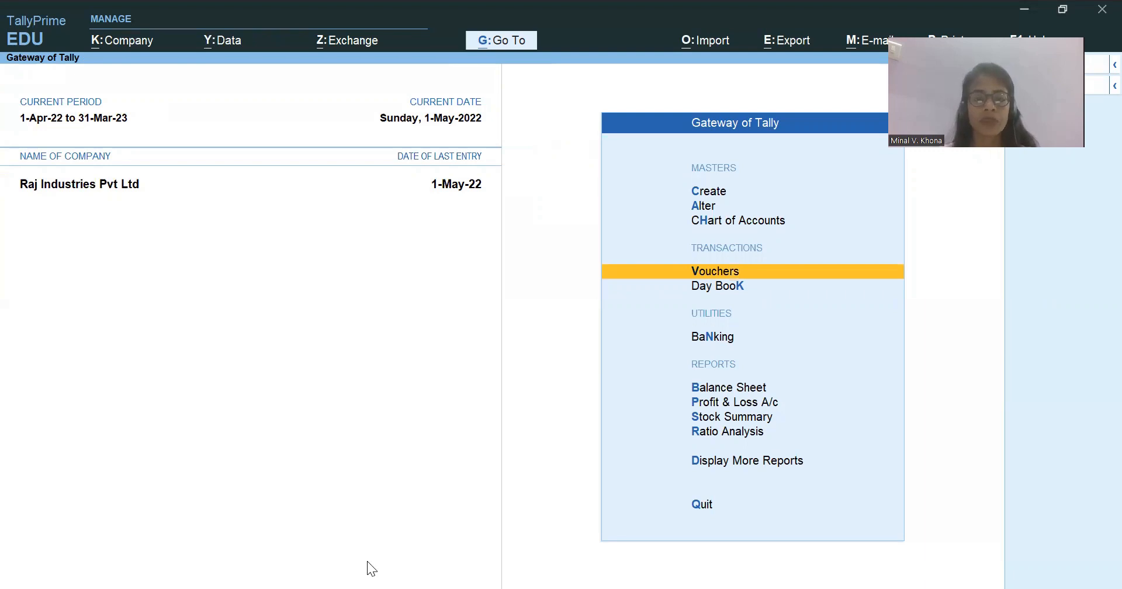
pyautogui.press('d')
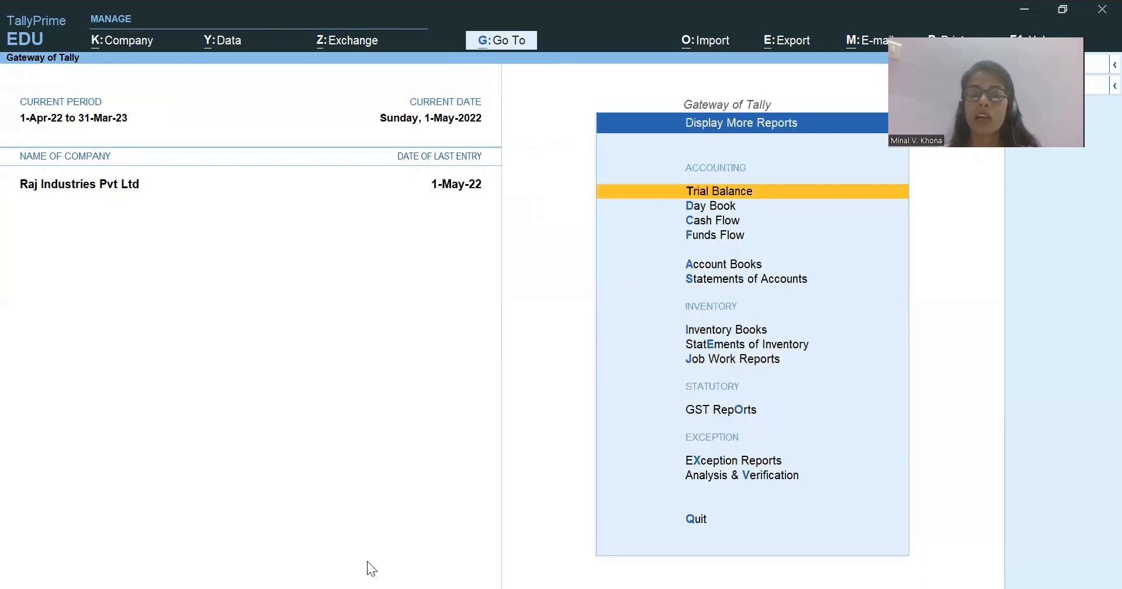
pyautogui.press('a')
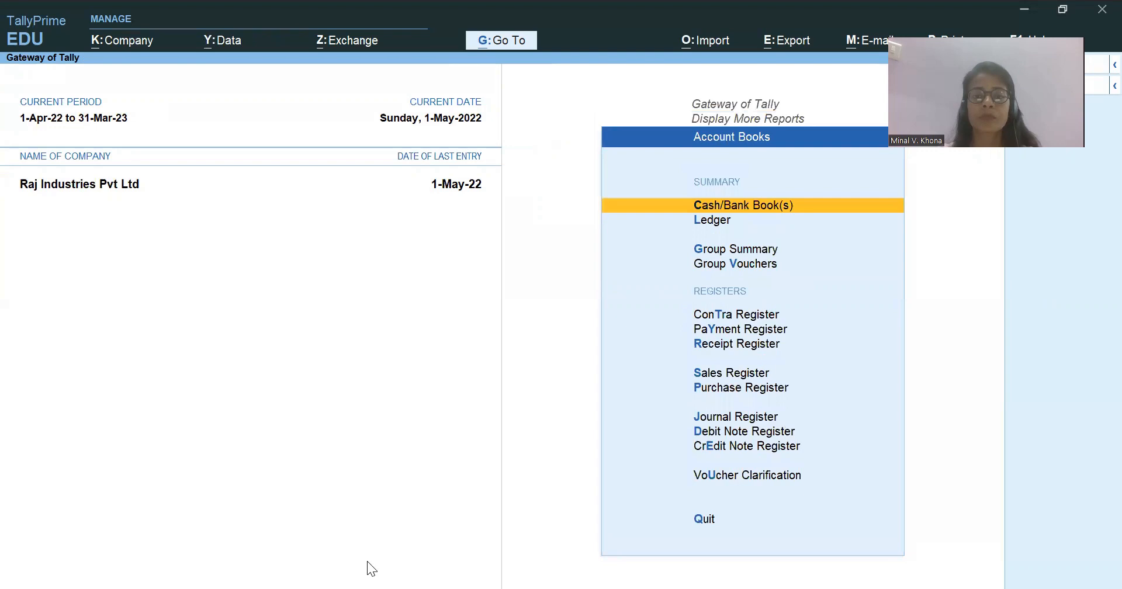
pyautogui.press('Down')
pyautogui.press('Down')
pyautogui.press('Down')
pyautogui.press('Down')
pyautogui.press('Down')
pyautogui.press('Down')
pyautogui.press('Down')
pyautogui.press('Down')
pyautogui.press('Down')
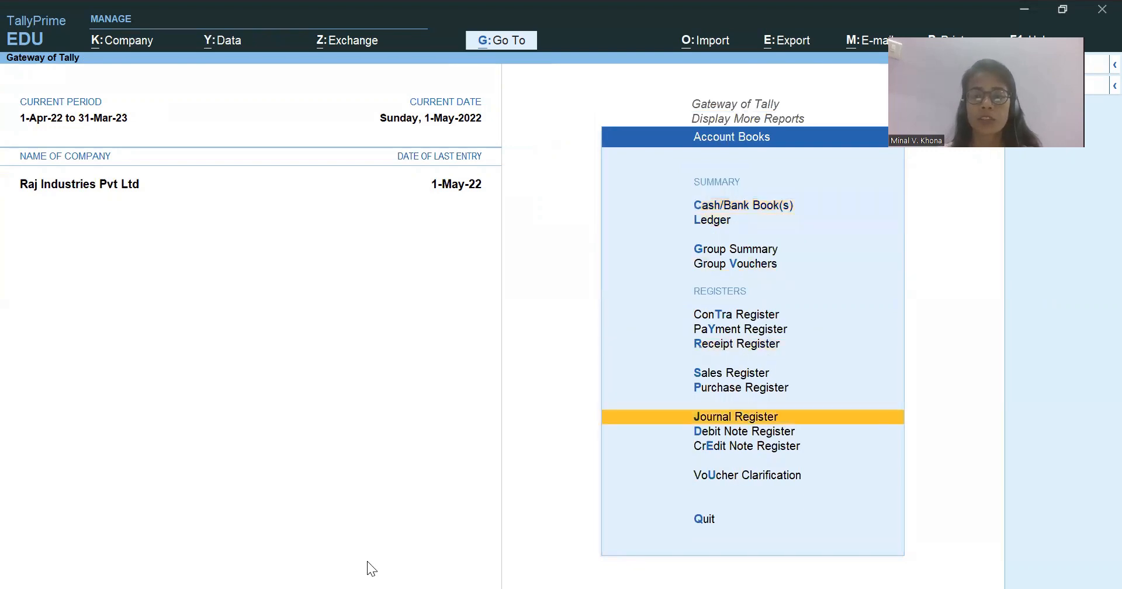
pyautogui.press('Up')
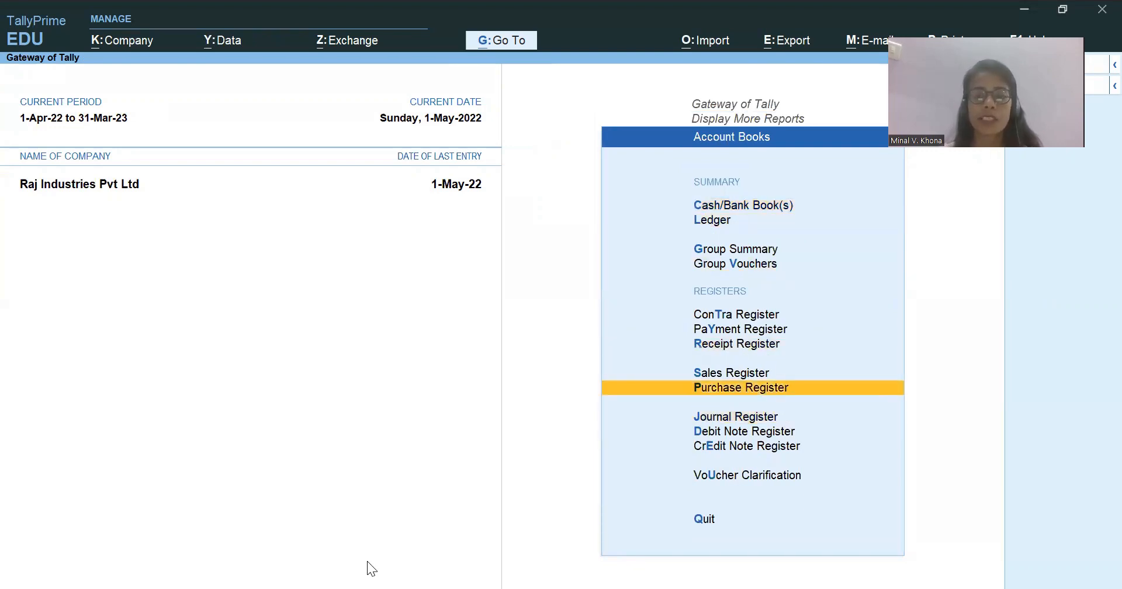
pyautogui.press('Return')
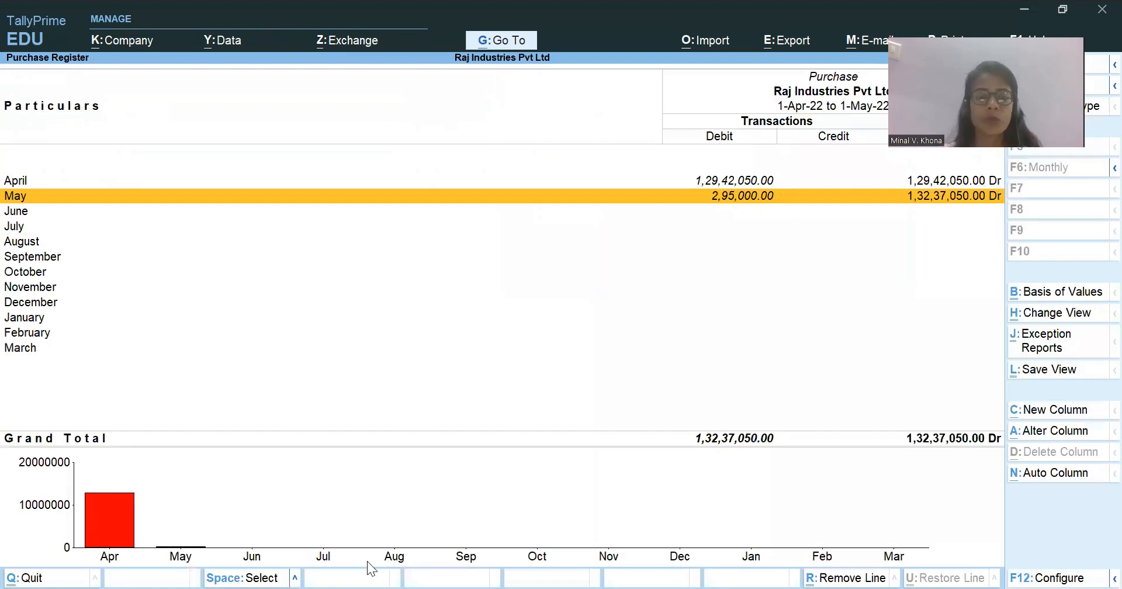
# Open the purchase voucher list and set its period to cover both April and May.
pyautogui.press('Return')
pyautogui.press('F2')
pyautogui.press('BackSpace')
pyautogui.press('Return')
pyautogui.press('BackSpace')
pyautogui.press('Return')
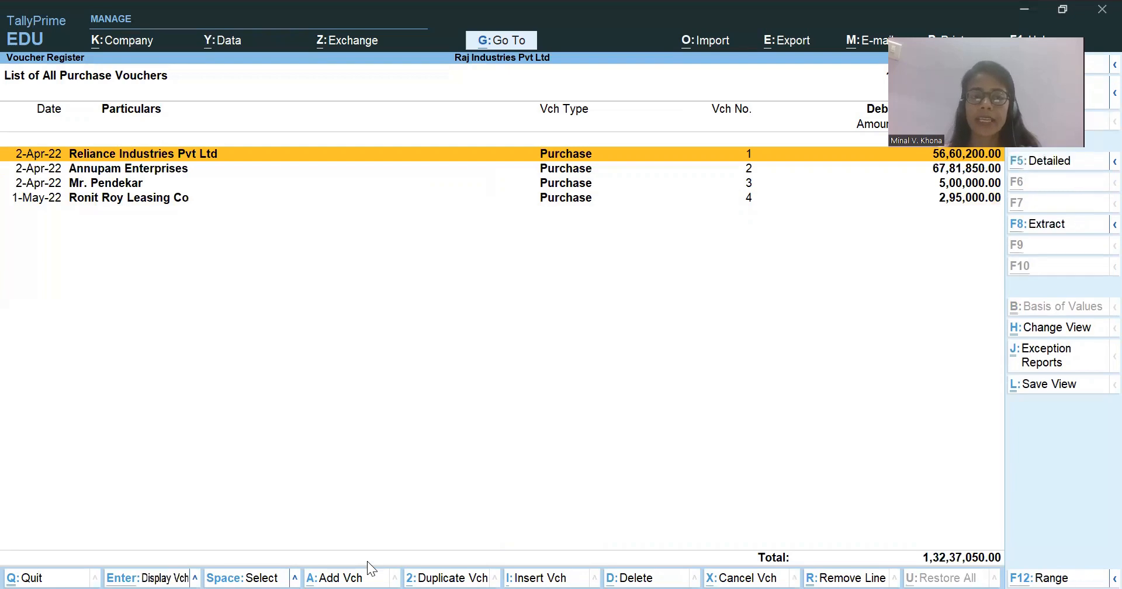
pyautogui.hotkey('alt', 'a')
pyautogui.press('Escape')
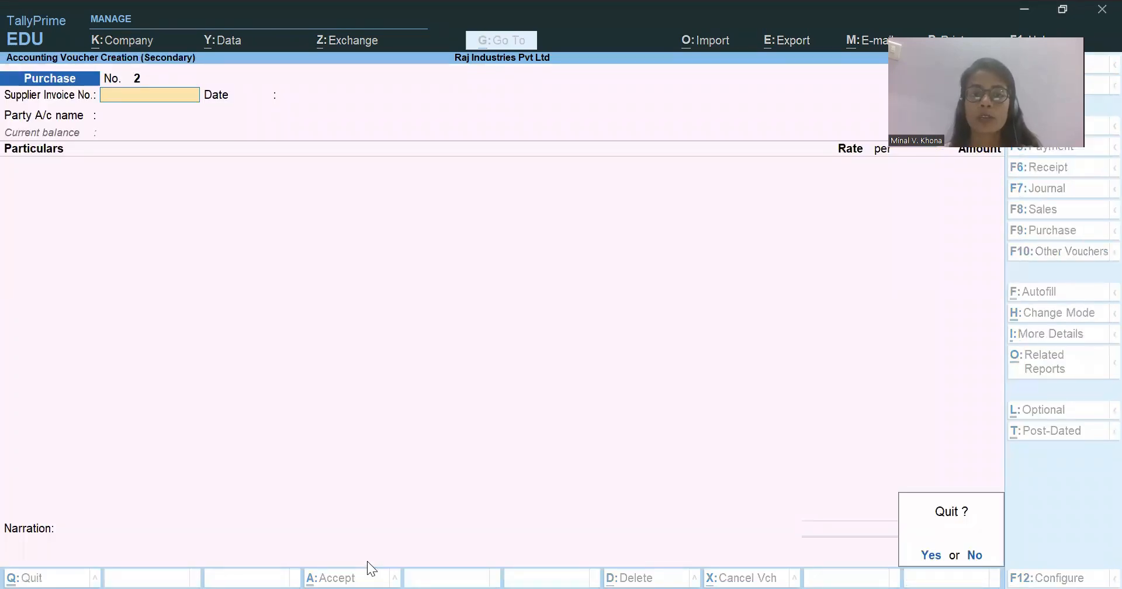
pyautogui.press('Return')
# Call up deletion of the third purchase voucher in the list and decline it.
pyautogui.press('Down')
pyautogui.press('Down')
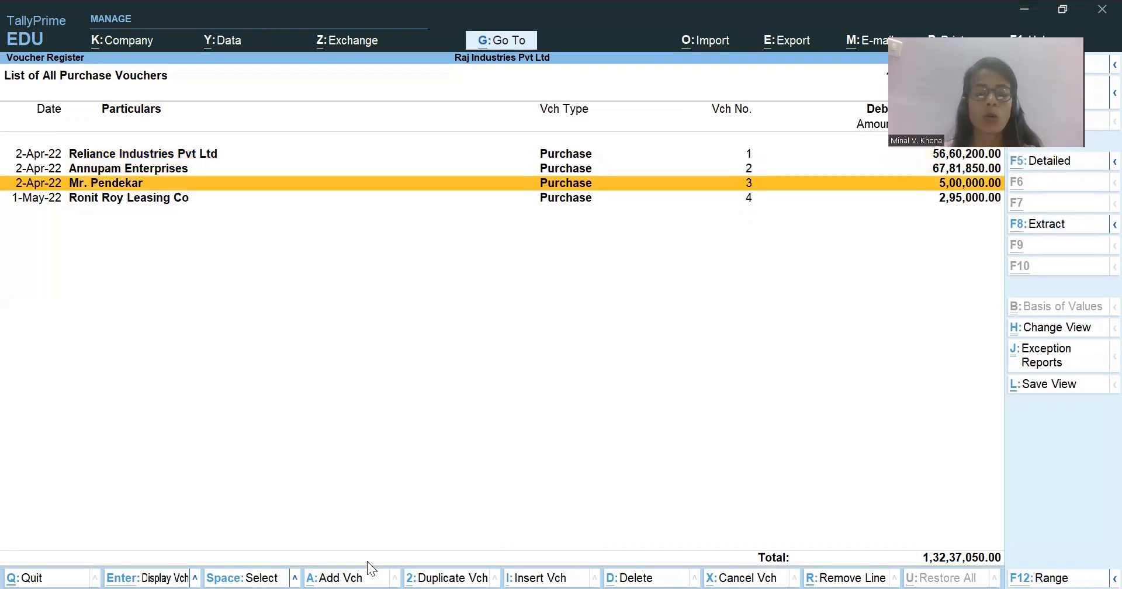
pyautogui.hotkey('alt', 'd')
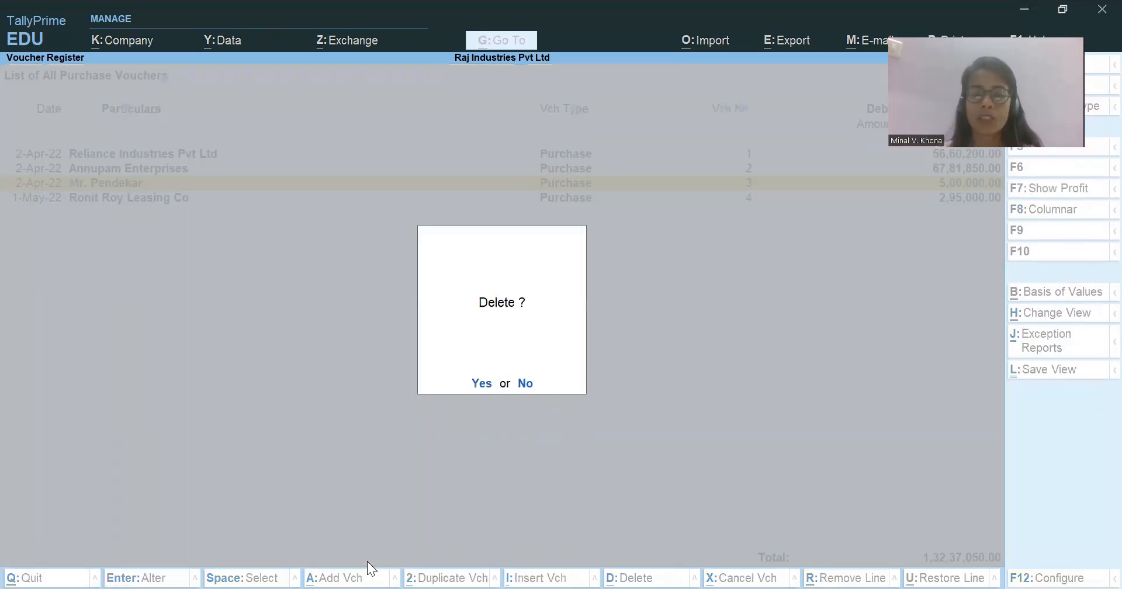
pyautogui.press('Escape')
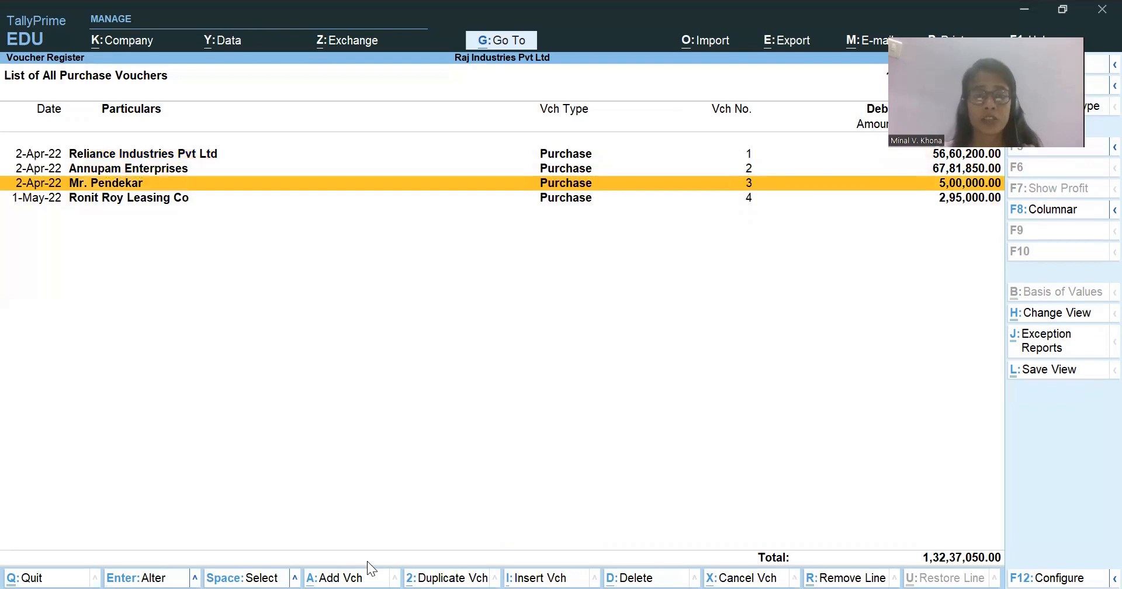
# Start a duplicate of the Reliance Industries Pvt Ltd purchase voucher, then abandon it and return to the account books.
pyautogui.press('Up')
pyautogui.press('Up')
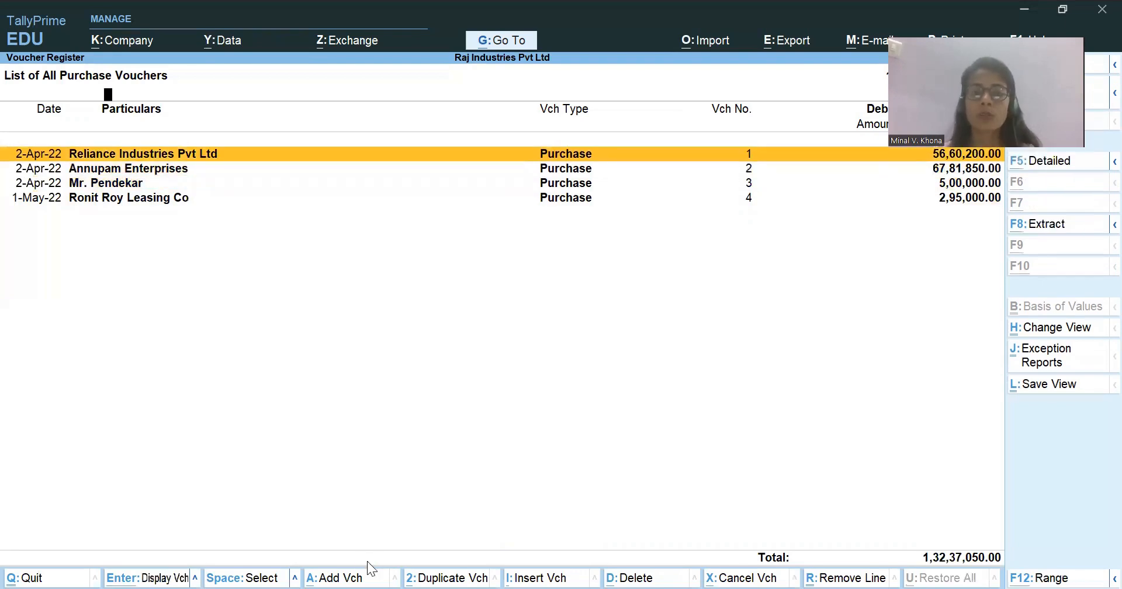
pyautogui.hotkey('alt', '2')
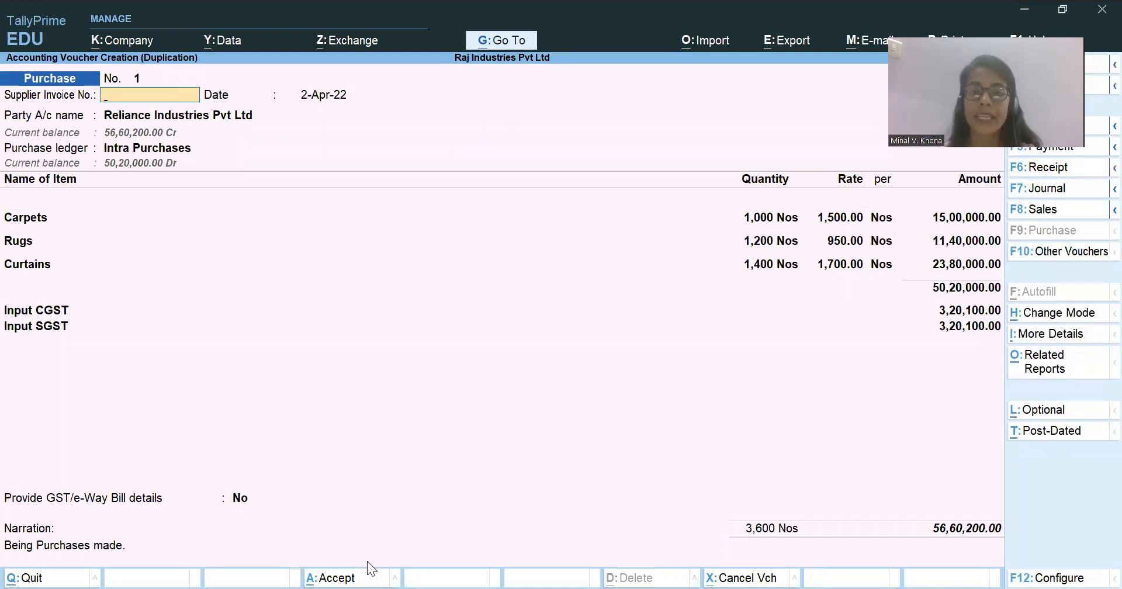
pyautogui.press('Escape')
pyautogui.press('y')
pyautogui.press('Escape')
pyautogui.press('Escape')
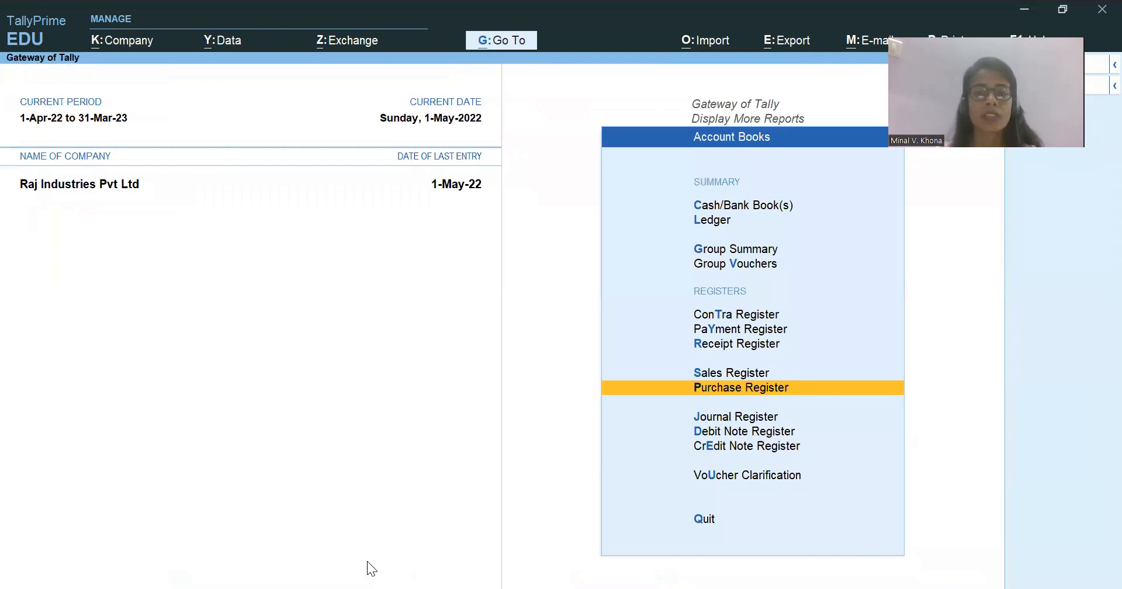
# Open the receipt voucher list from the Receipt Register and widen its period to include April.
pyautogui.press('Up')
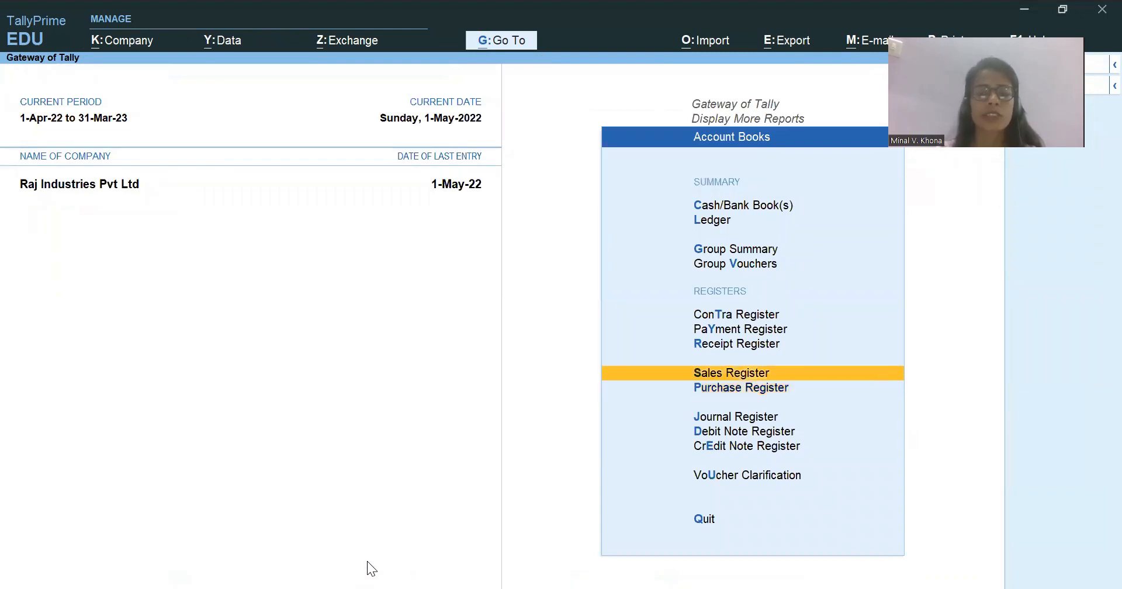
pyautogui.press('Up')
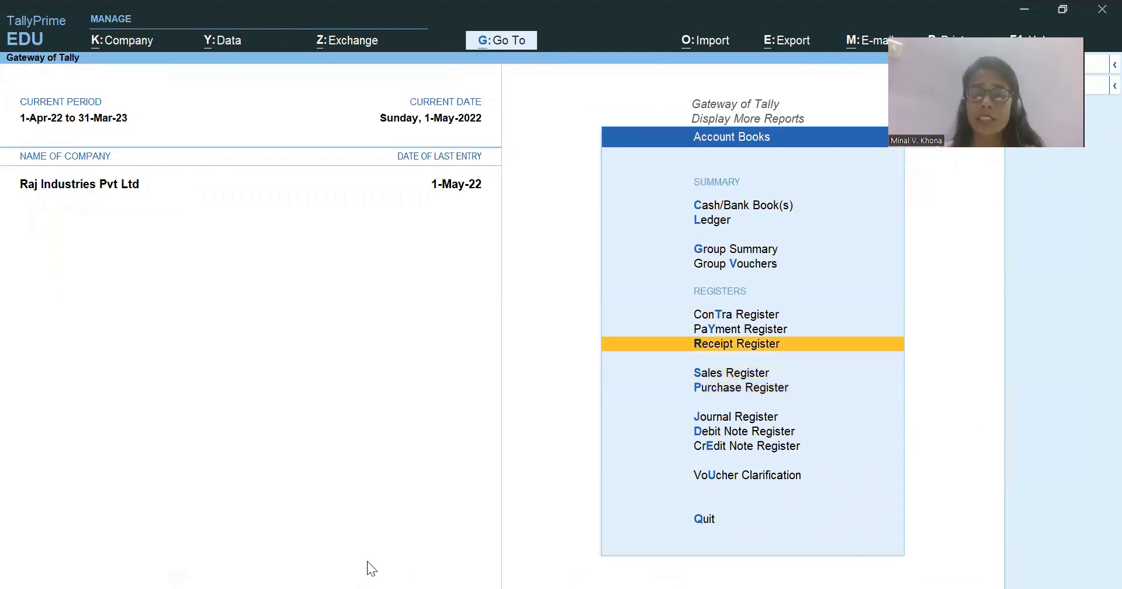
pyautogui.press('Return')
pyautogui.press('Return')
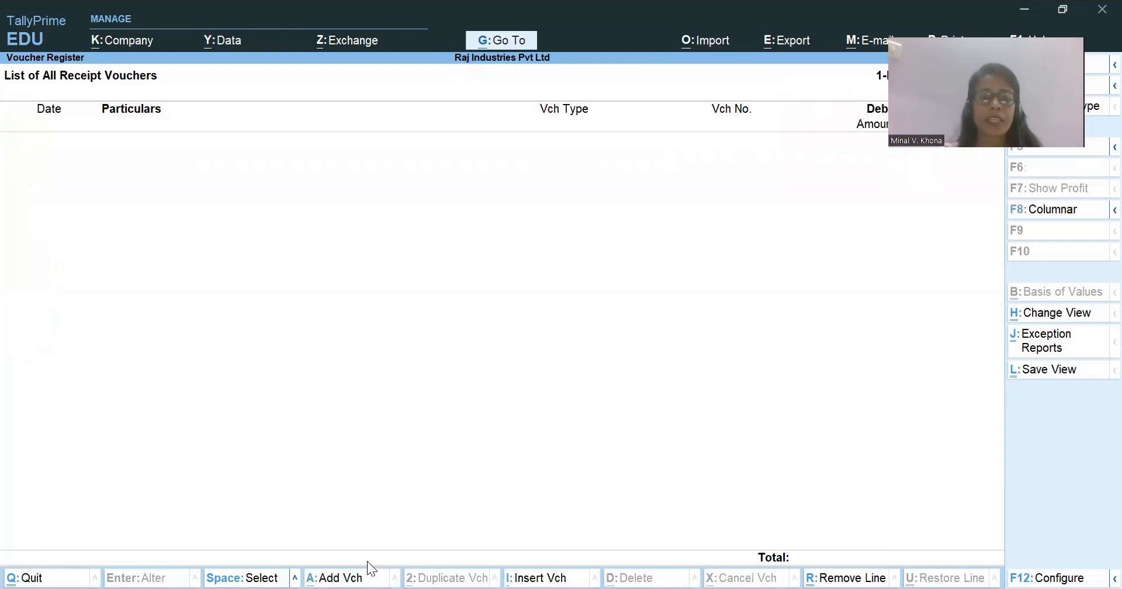
pyautogui.hotkey('alt', 'F2')
pyautogui.press('space')
pyautogui.press('Return')
pyautogui.press('space')
pyautogui.press('Return')
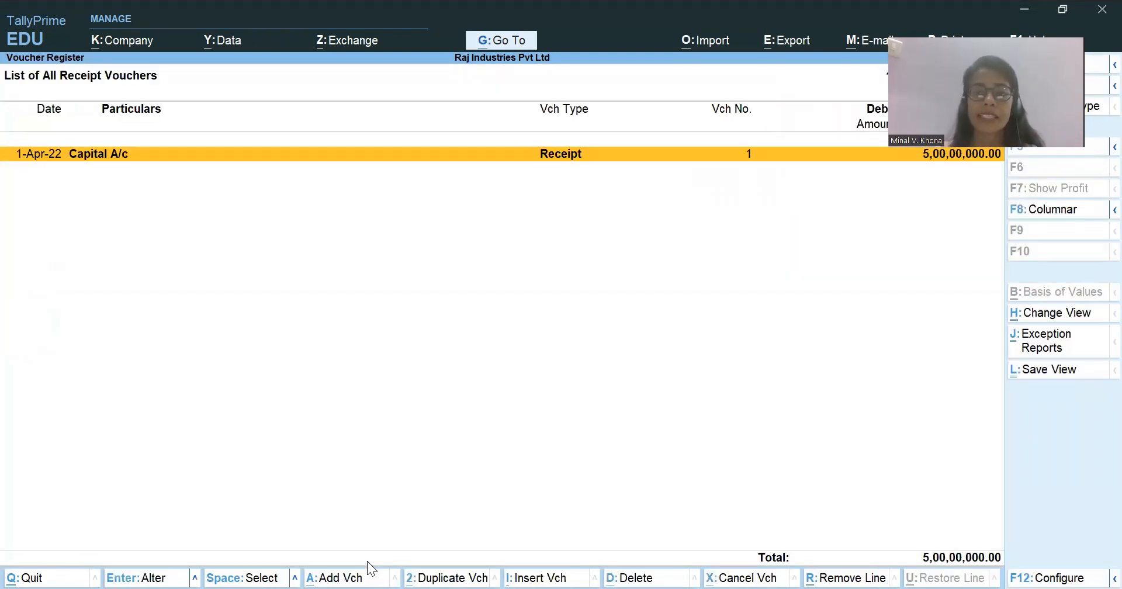
# Leave the Receipt Register and start a new sales voucher.
pyautogui.press('Escape')
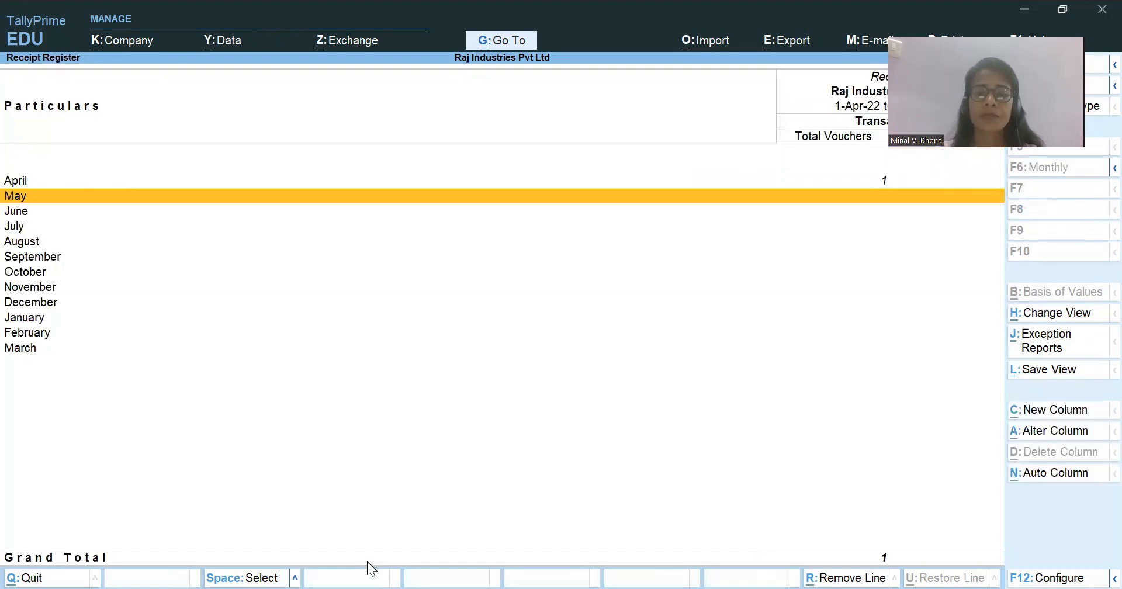
pyautogui.press('Escape')
pyautogui.press('Escape')
pyautogui.press('Escape')
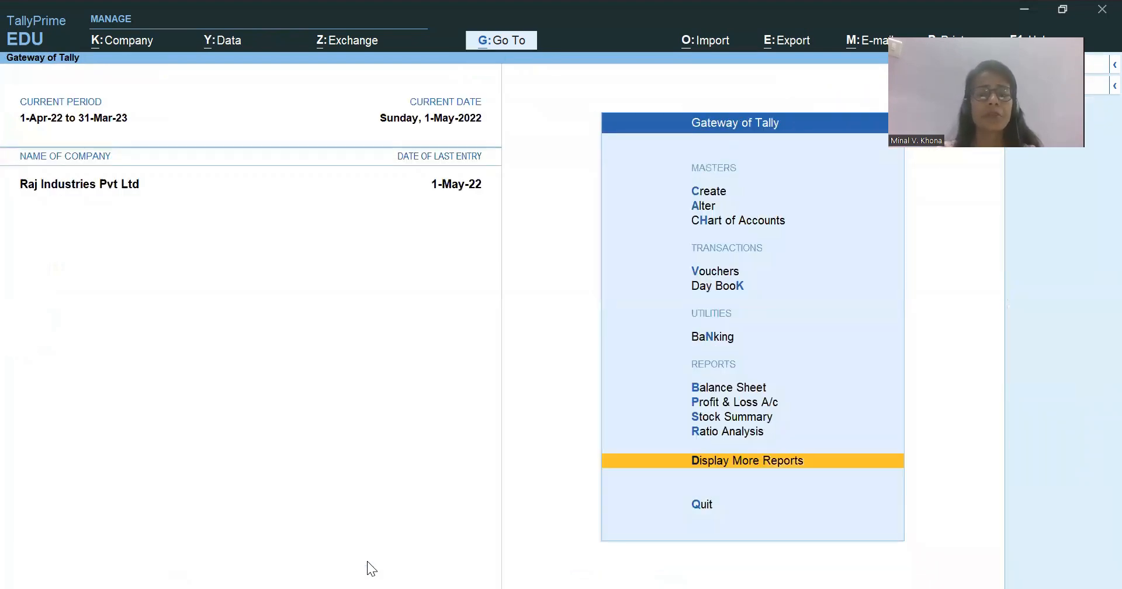
pyautogui.press('v')
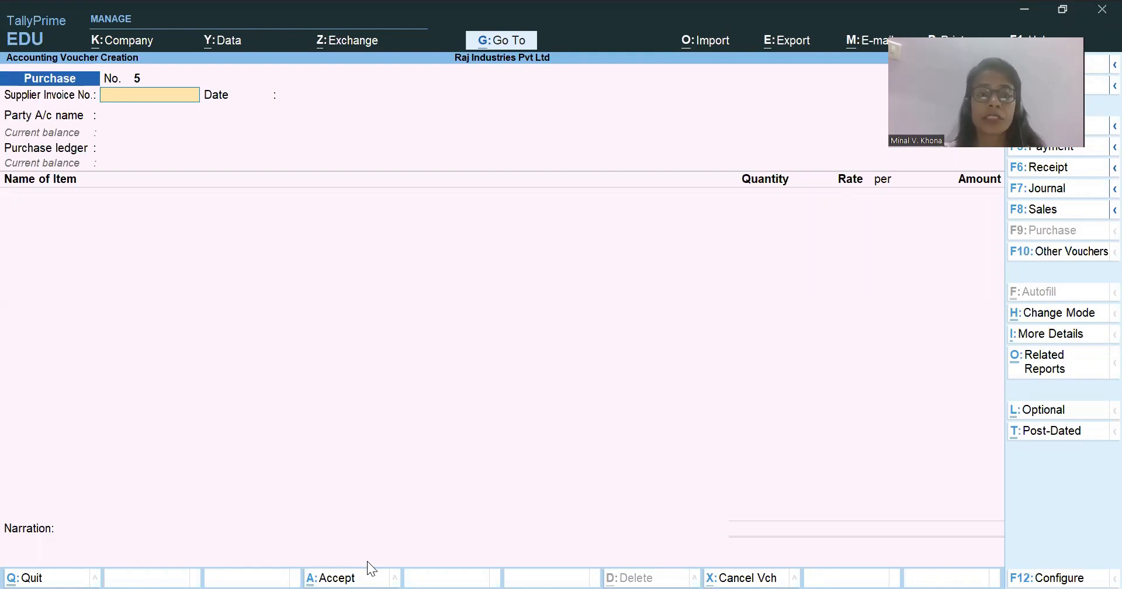
pyautogui.press('F8')
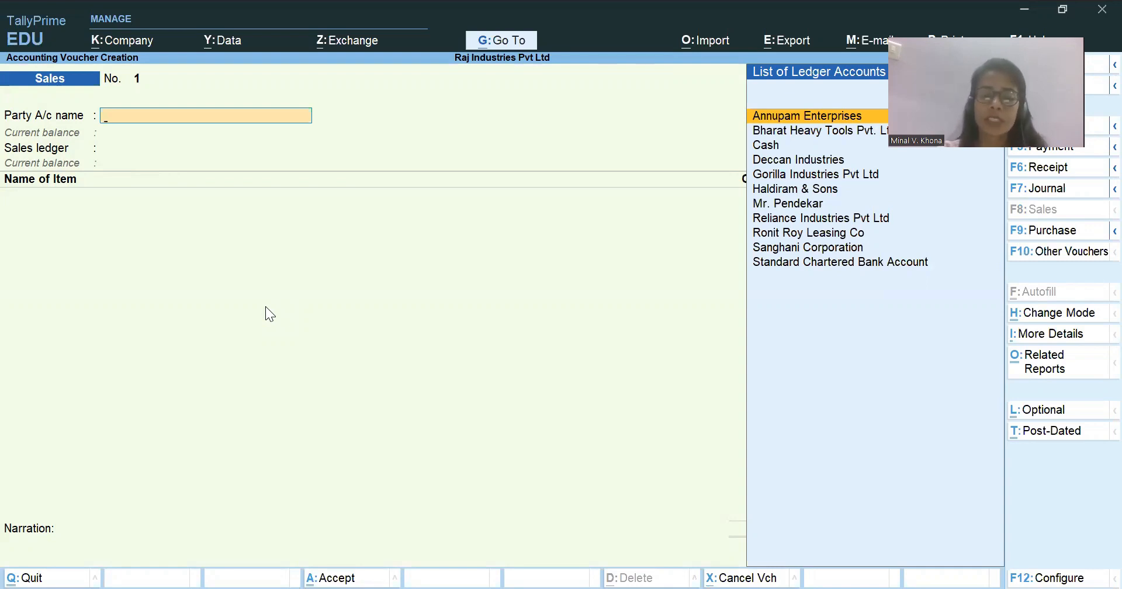
# Go through the available voucher modes and choose Item Invoice for the sales voucher.
pyautogui.hotkey('ctrl', 'h')
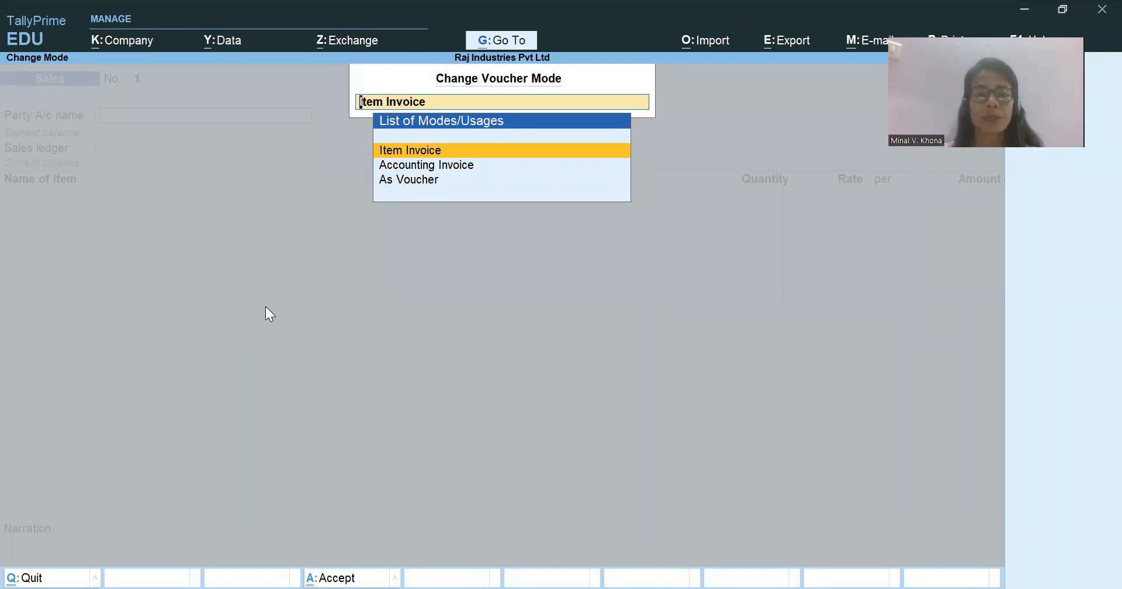
pyautogui.press('Down')
pyautogui.press('Down')
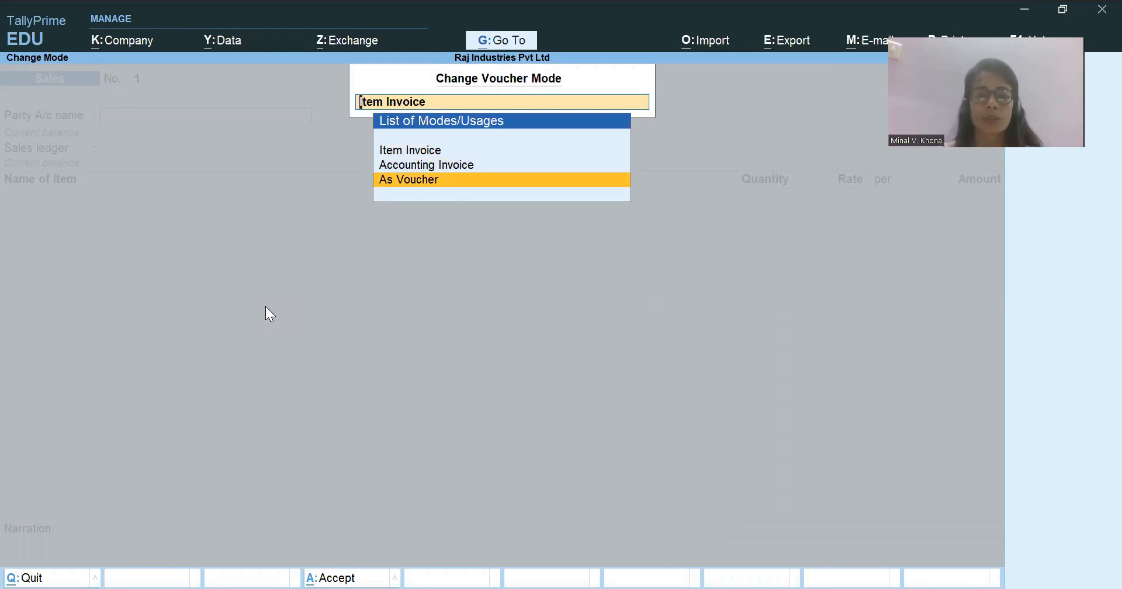
pyautogui.press('Up')
pyautogui.press('Up')
pyautogui.press('Return')
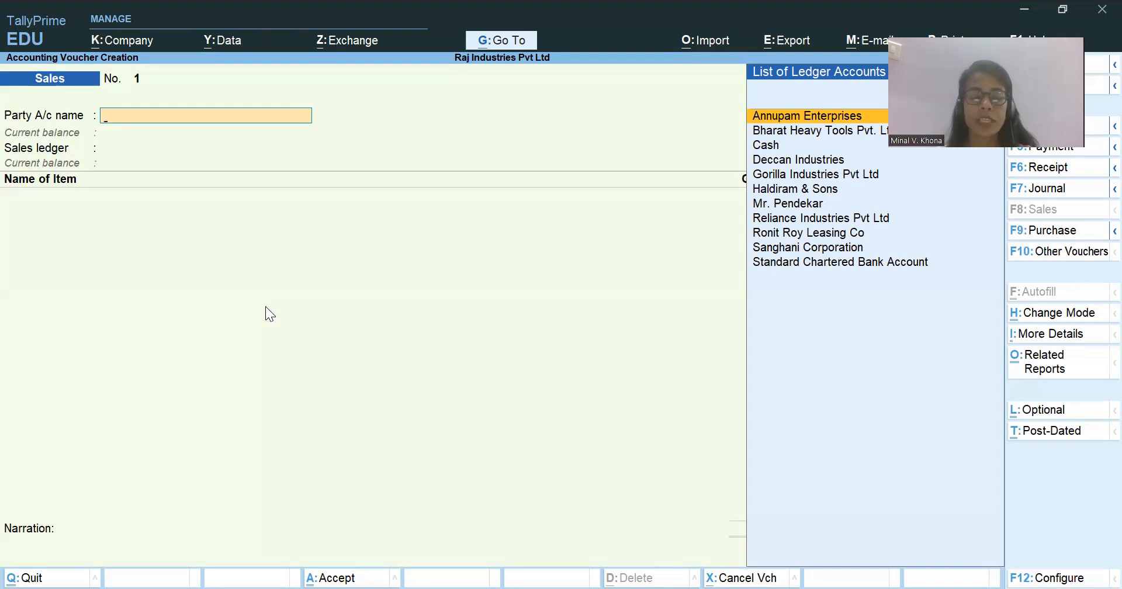
# Set the sales voucher's date to 2-5-2022.
pyautogui.press('F2')
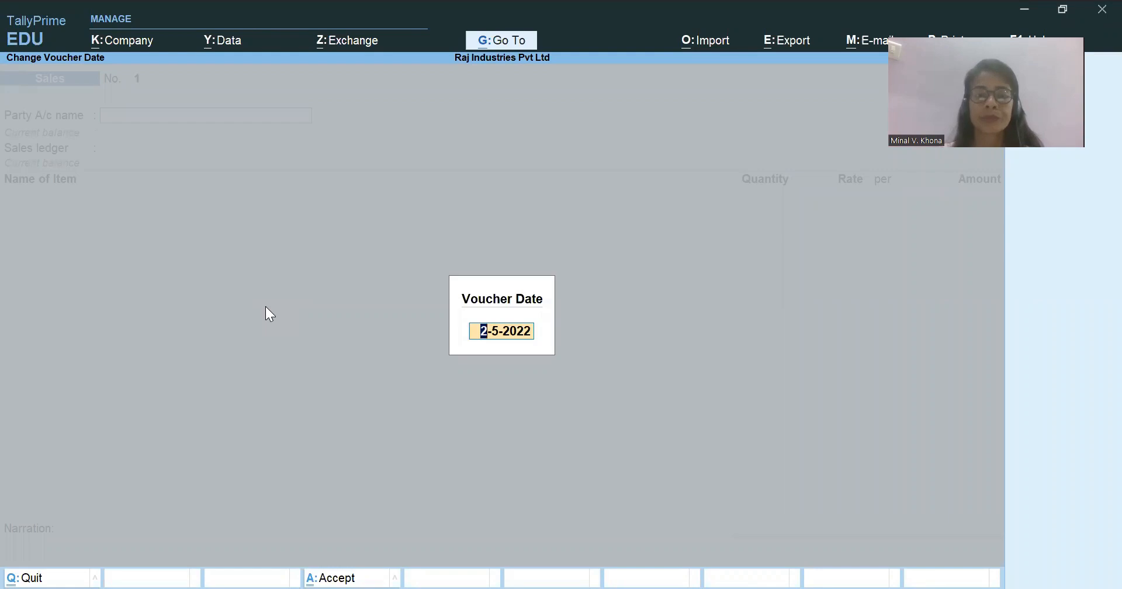
pyautogui.press('Return')
pyautogui.press('ctrl')
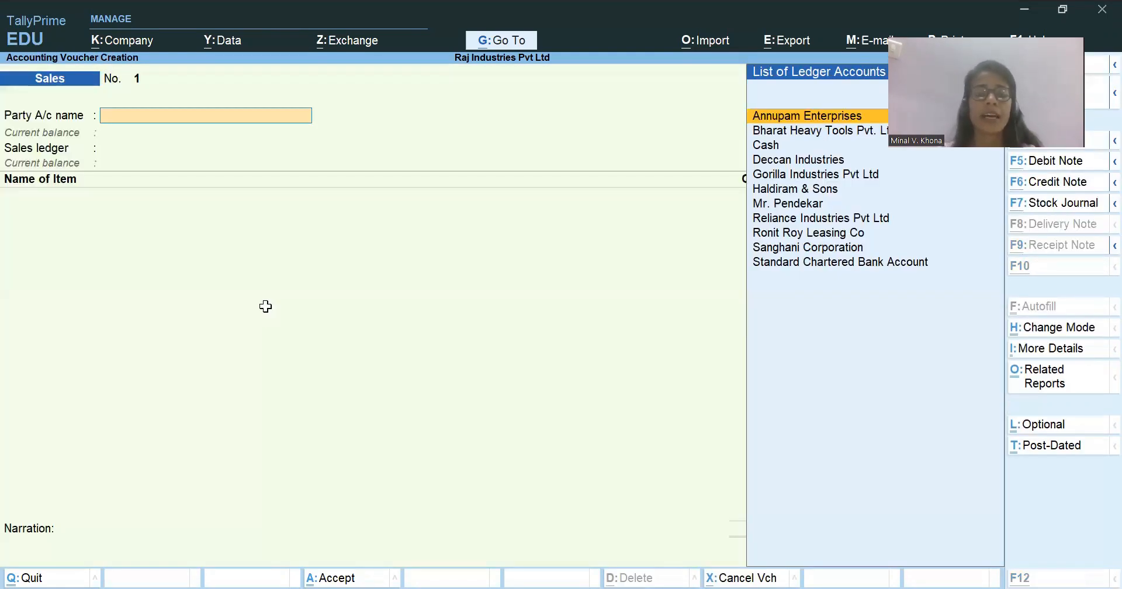
# Switch to the Case Study workbook in Excel, check the Haldiram & Sons transaction on the Sales sheet, and return to TallyPrime.
pyautogui.hotkey('alt', 'Tab')
pyautogui.press('Down')
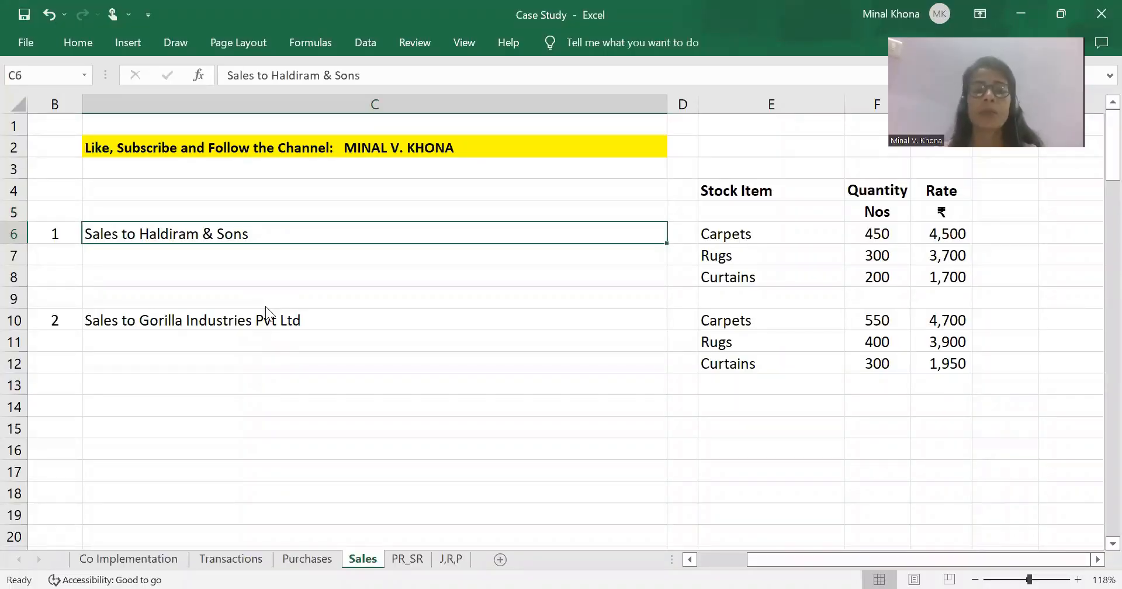
pyautogui.hotkey('alt', 'Tab')
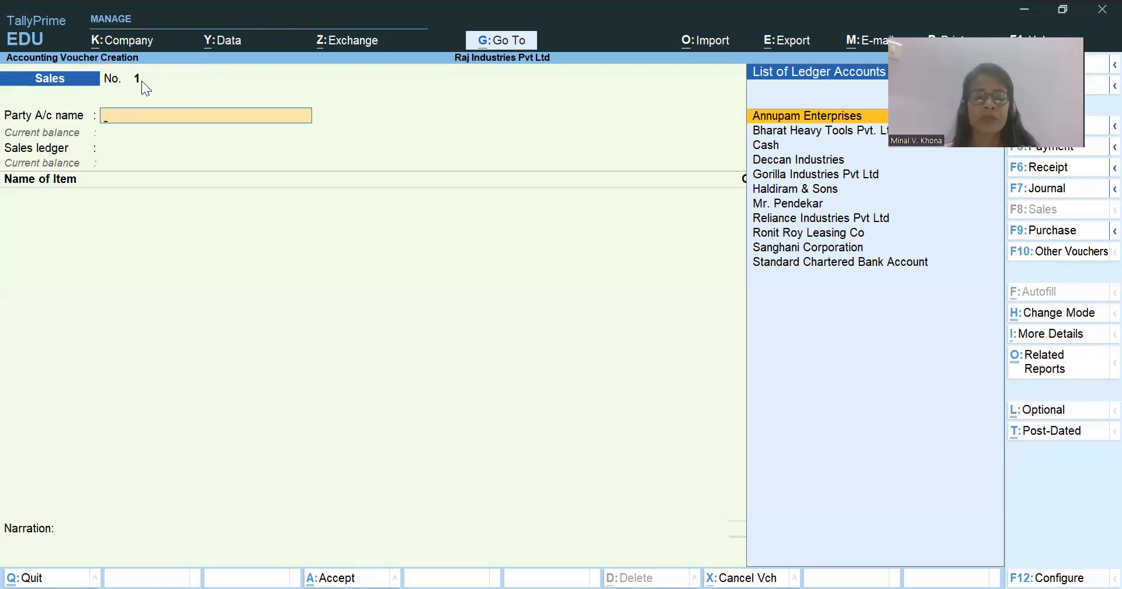
# Discard the unsaved sales voucher and open the Sales voucher type for alteration.
pyautogui.press('Escape')
pyautogui.press('y')
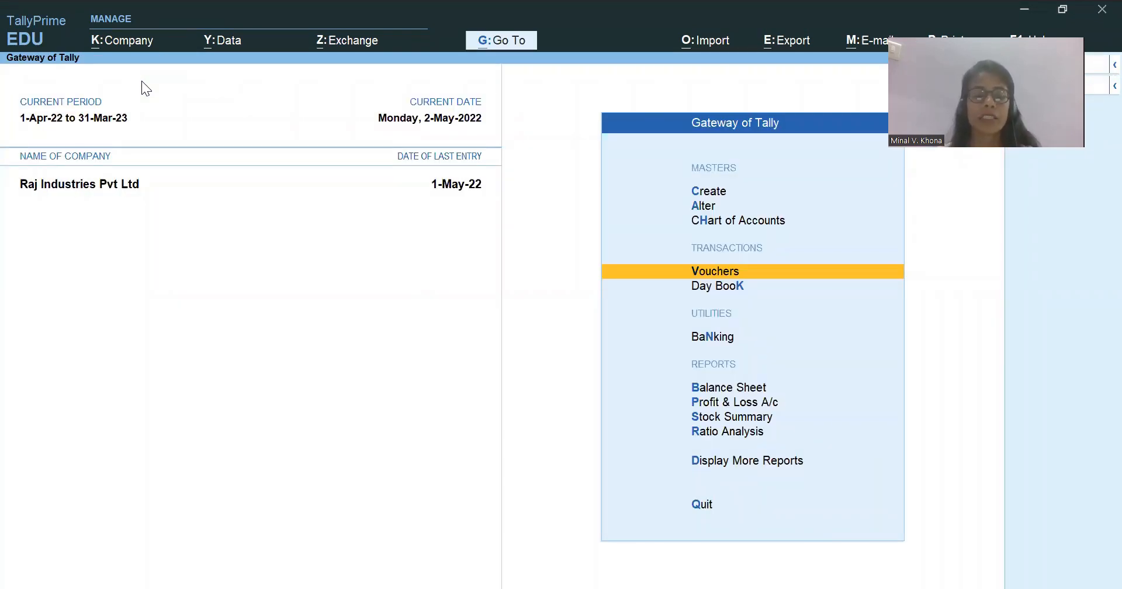
pyautogui.press('Up')
pyautogui.press('Up')
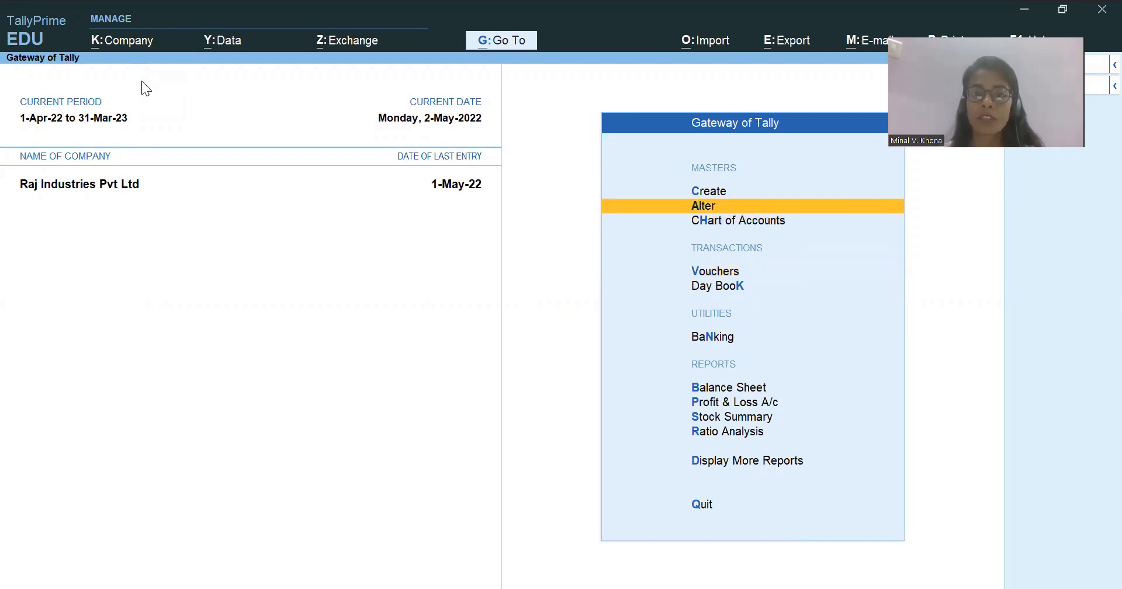
pyautogui.press('Return')
pyautogui.press('Down')
pyautogui.press('Down')
pyautogui.press('Down')
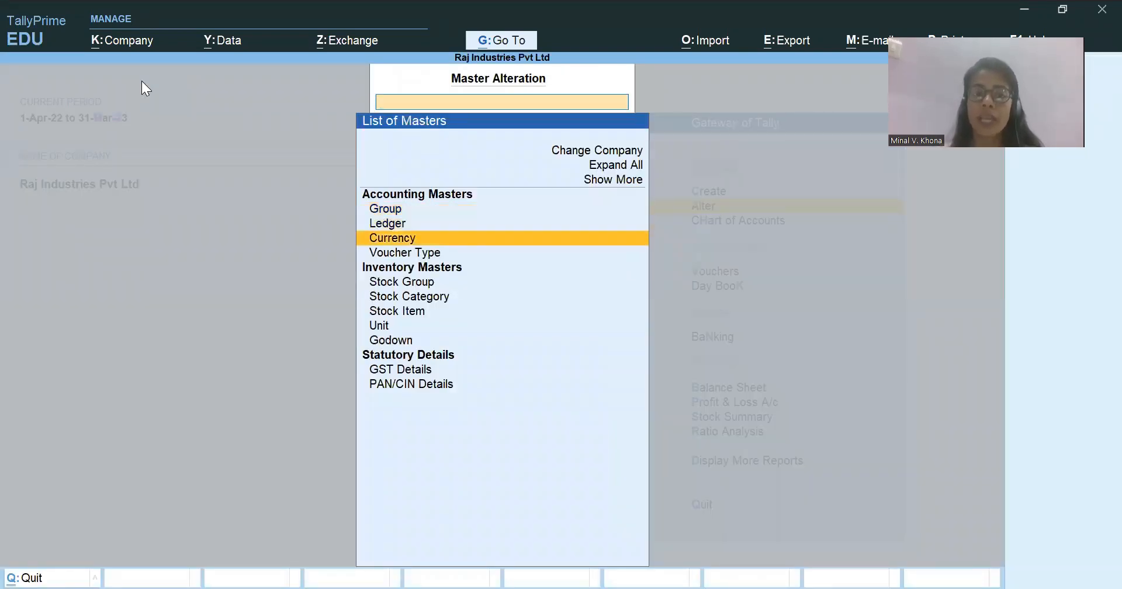
pyautogui.press('Return')
pyautogui.write('Sale')
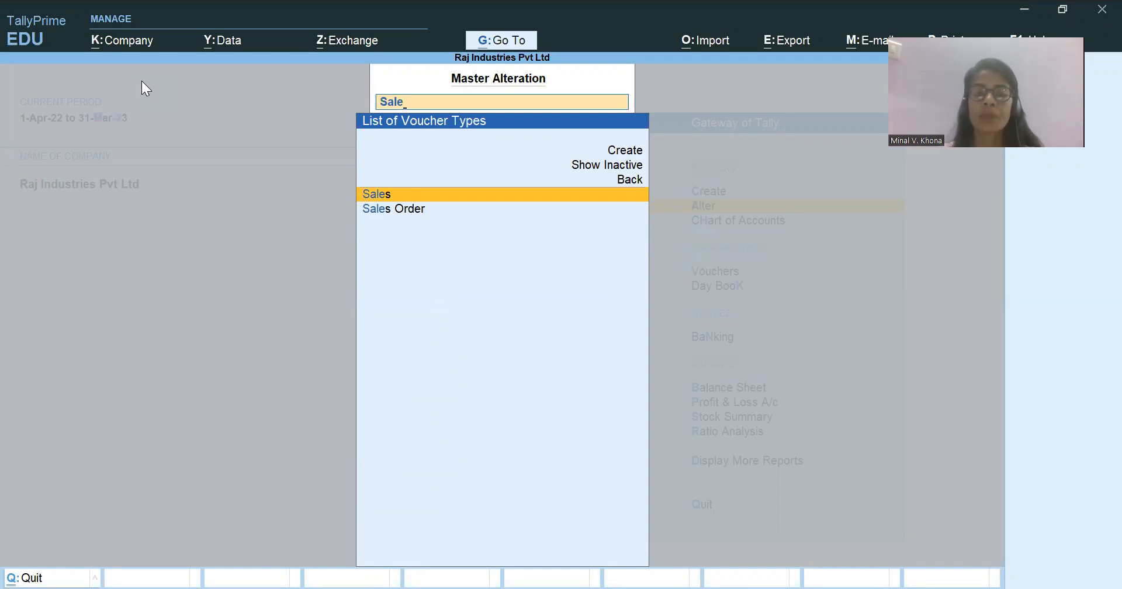
pyautogui.press('Return')
pyautogui.press('Return')
pyautogui.press('Return')
pyautogui.press('Return')
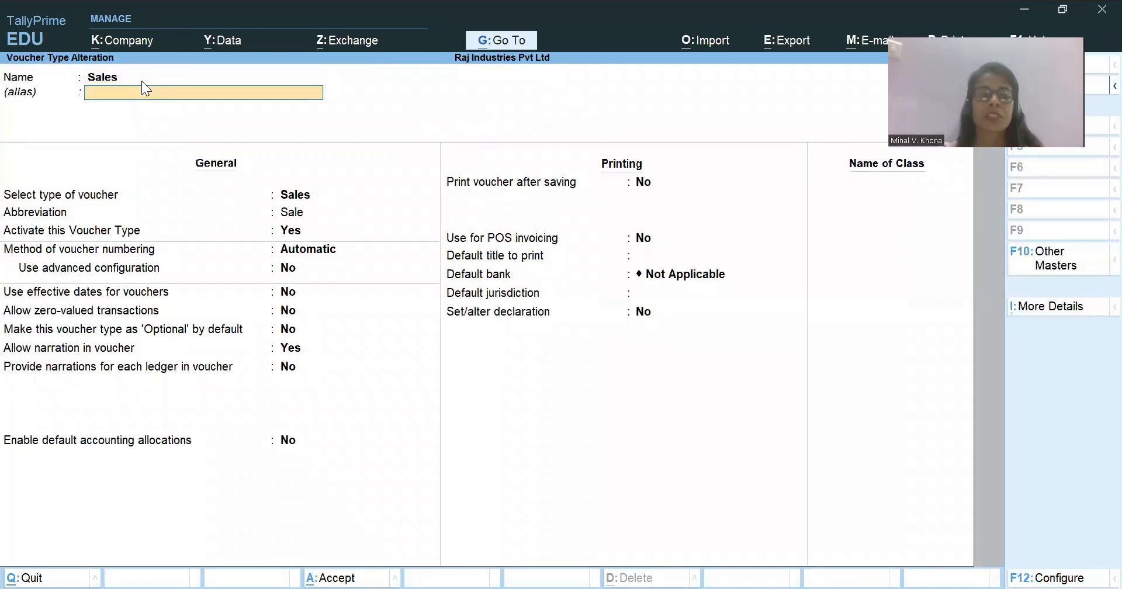
# Set the Sales voucher type's numbering to Automatic (Manual Override) with Prevent duplicates set to Yes, and save it.
pyautogui.press('Return')
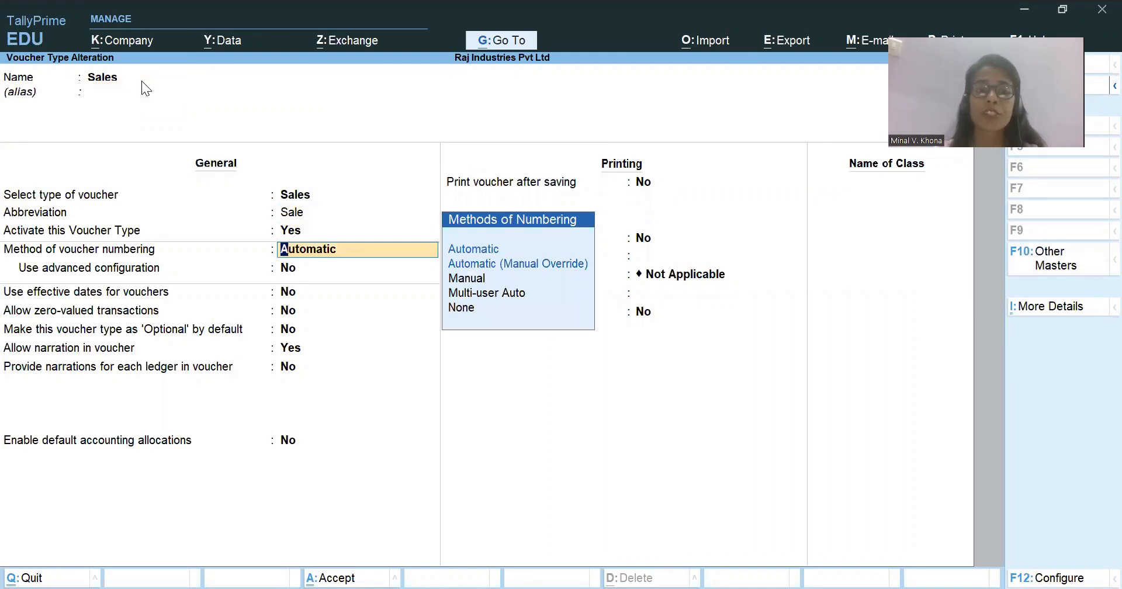
pyautogui.press('Up')
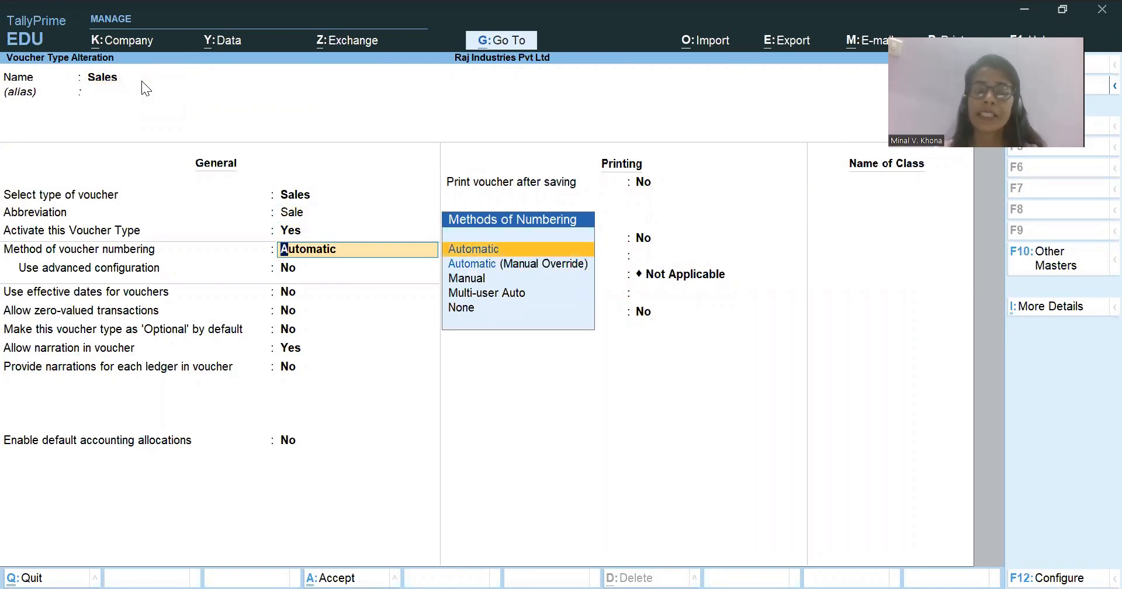
pyautogui.press('Down')
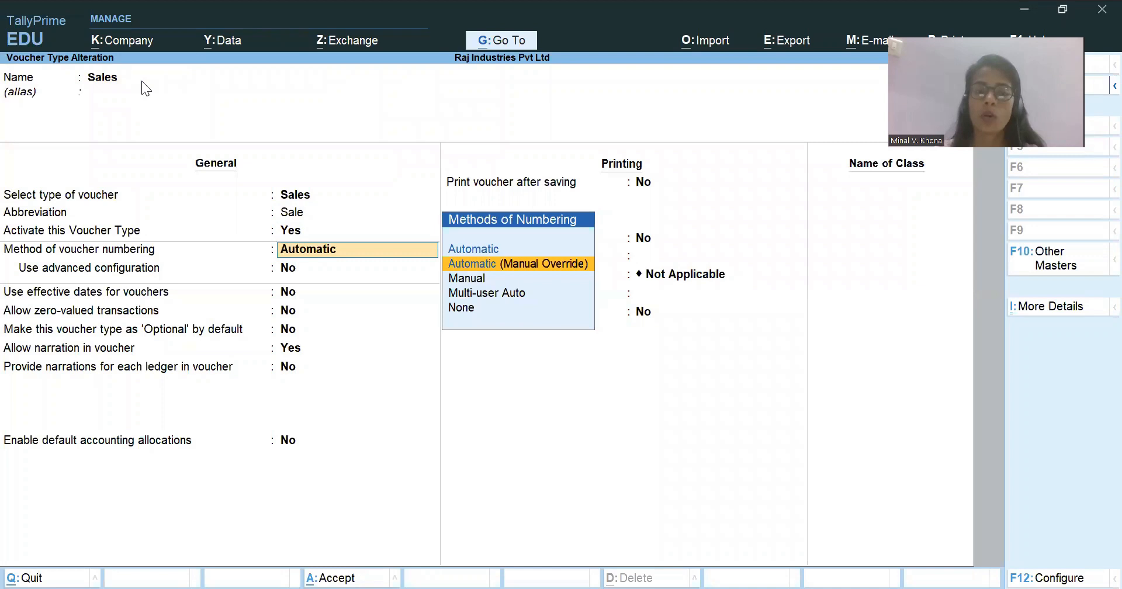
pyautogui.press('Return')
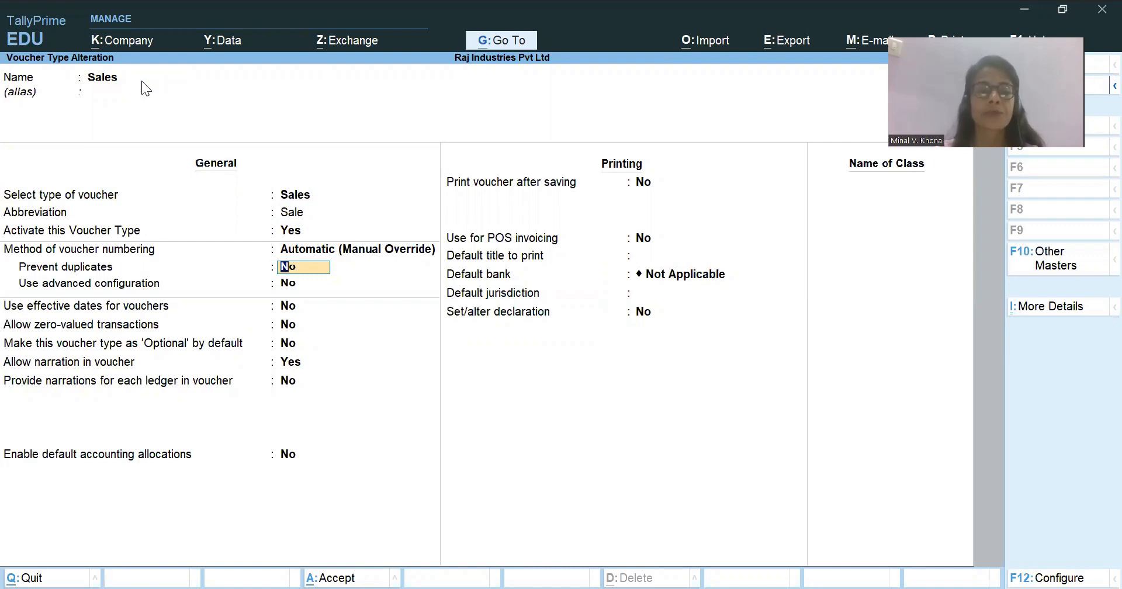
pyautogui.write('y')
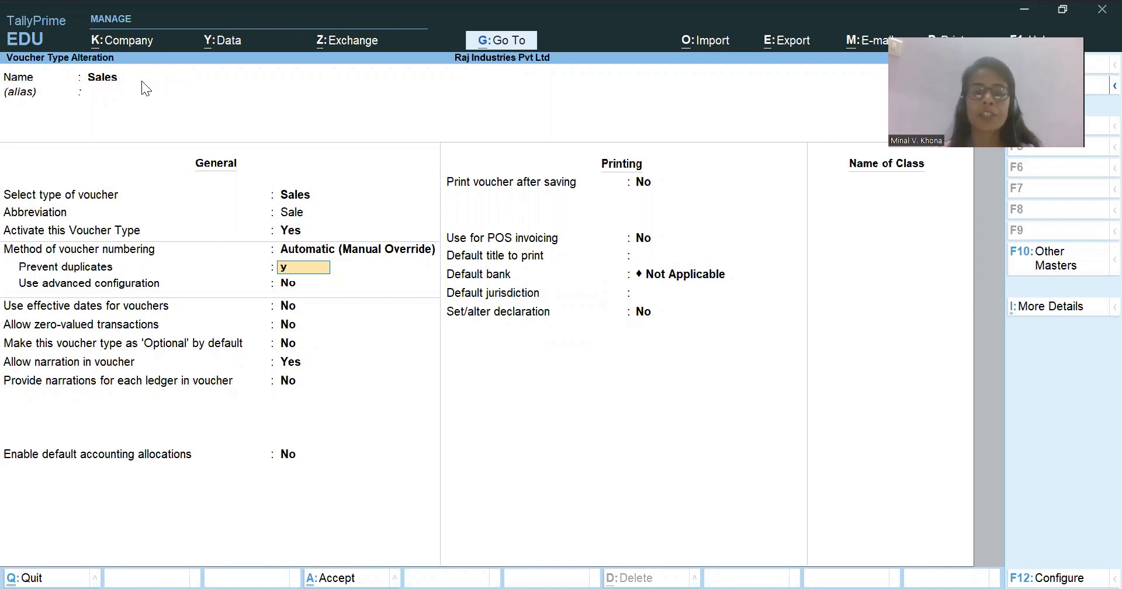
pyautogui.press('Return')
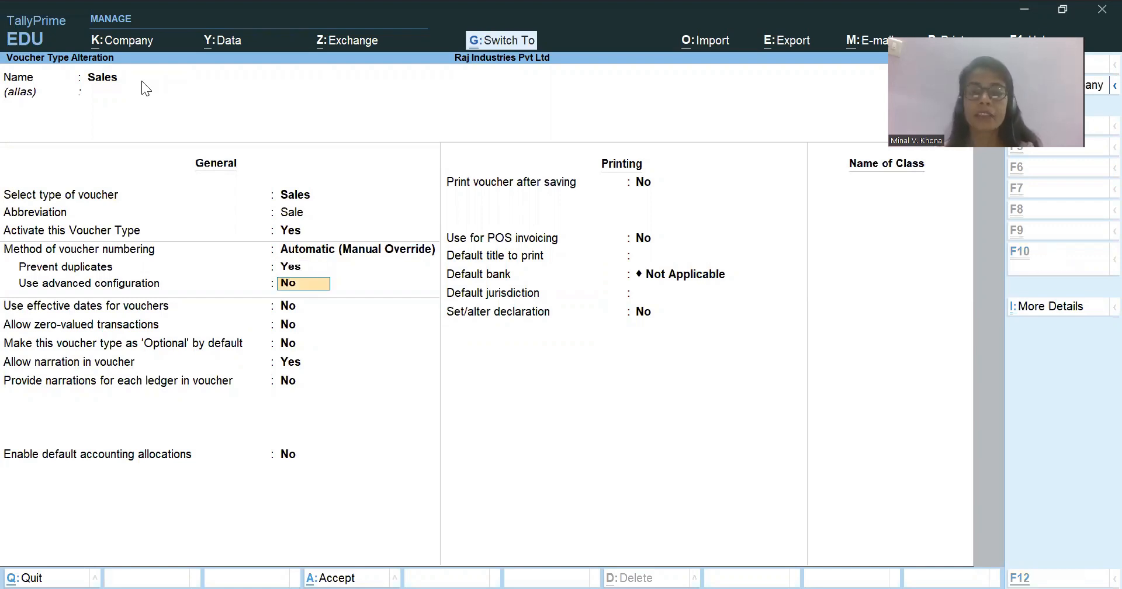
pyautogui.hotkey('ctrl', 'a')
pyautogui.press('Escape')
pyautogui.press('Escape')
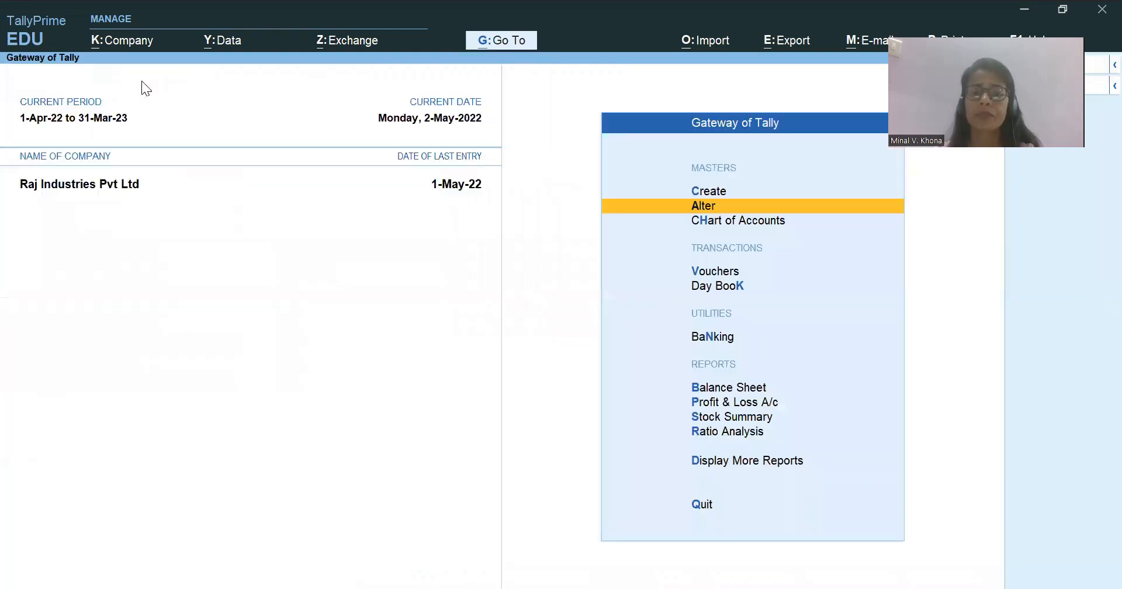
# Start a new sales voucher and enter RI01/22-23 as its voucher number.
pyautogui.press('v')
pyautogui.press('F8')
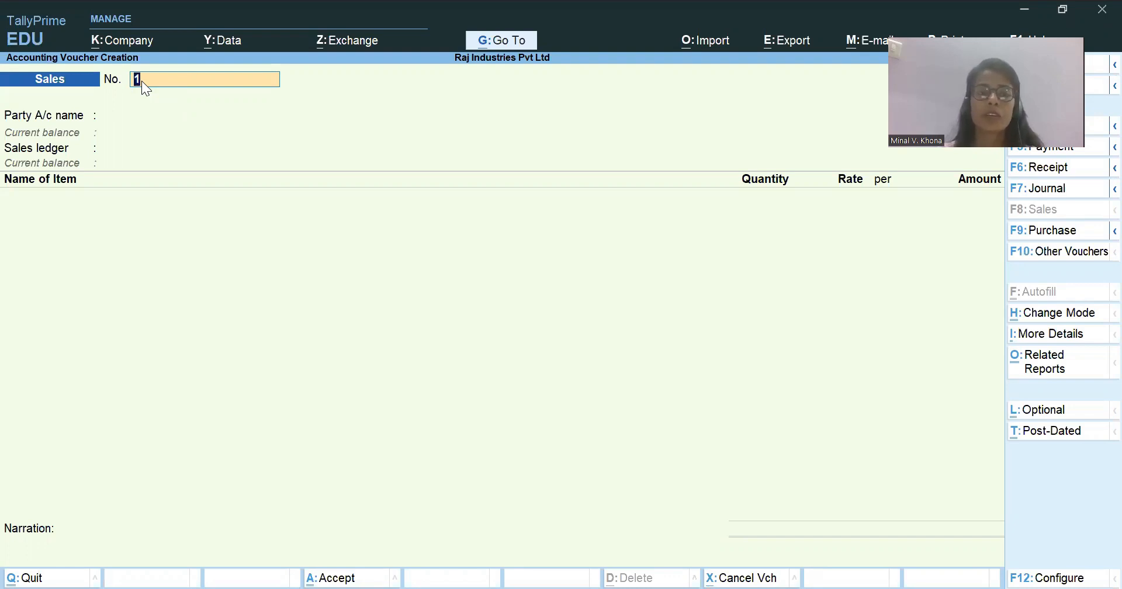
pyautogui.press('BackSpace')
pyautogui.write('RI01/22-23')
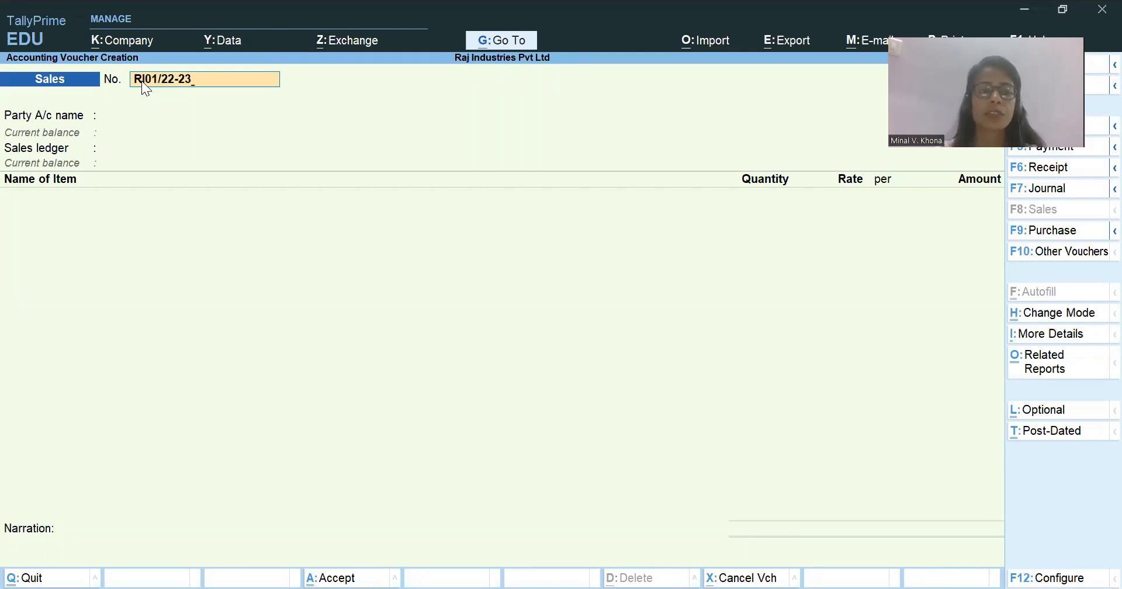
# Switch to the Case Study workbook in Excel, review the Haldiram & Sons items, quantities and rates, and return to TallyPrime.
pyautogui.press('Return')
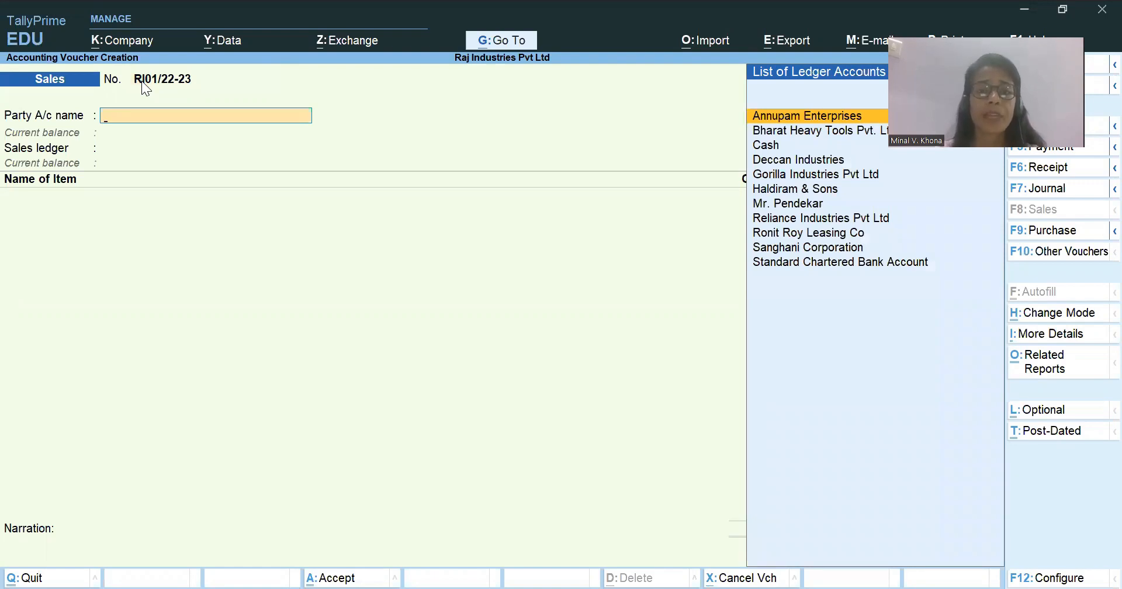
pyautogui.hotkey('alt', 'Tab')
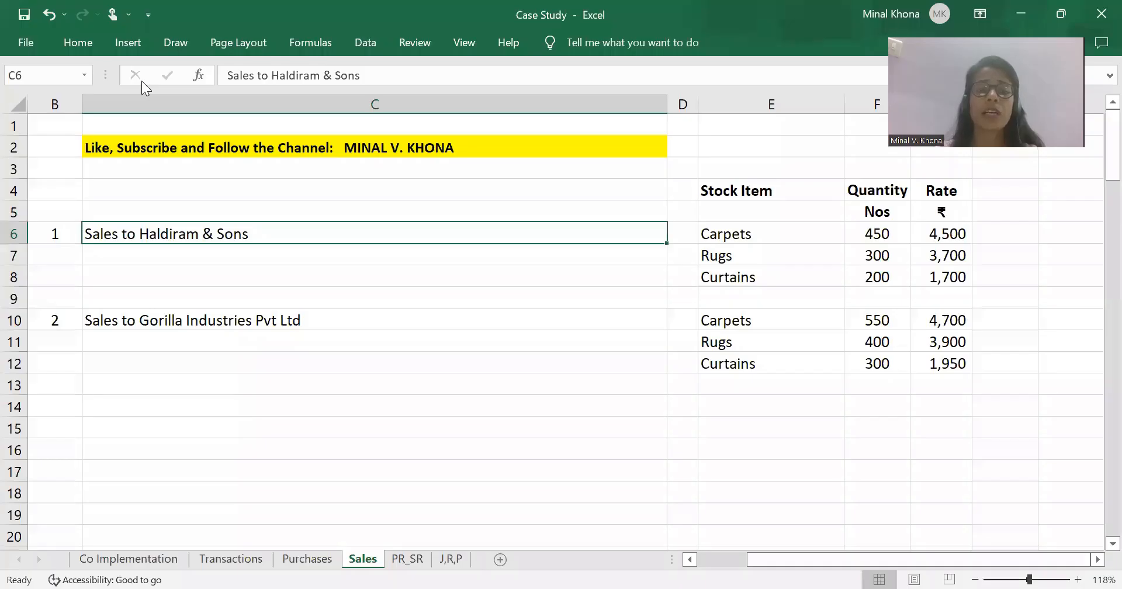
pyautogui.press('Right')
pyautogui.press('Right')
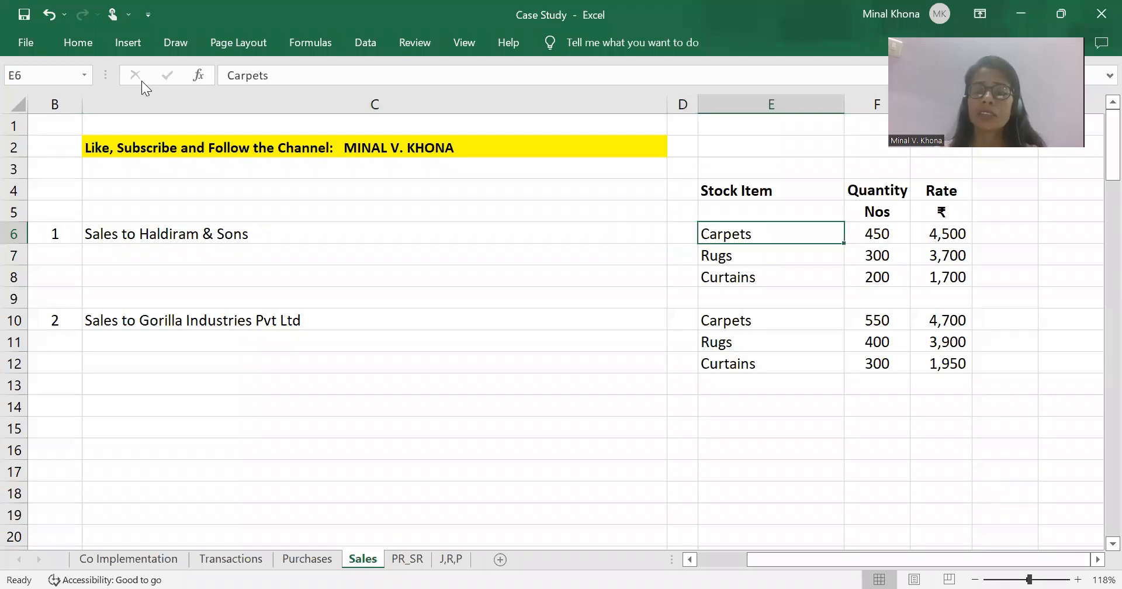
pyautogui.hotkey('shift', 'Down')
pyautogui.hotkey('shift', 'Down')
pyautogui.press('Right')
pyautogui.hotkey('shift', 'Down')
pyautogui.hotkey('shift', 'Down')
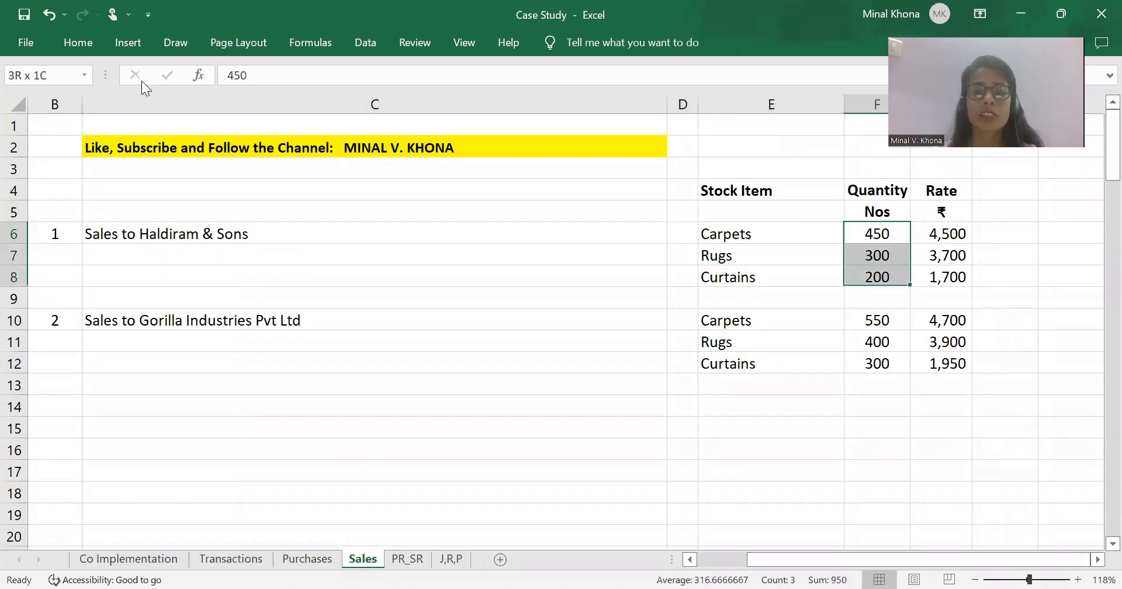
pyautogui.hotkey('shift', 'Right')
pyautogui.press('Right')
pyautogui.press('Right')
pyautogui.hotkey('alt', 'Tab')
# Choose Haldiram & Sons as the party and enter dispatch document number RI001, leaving the other dispatch details blank.
pyautogui.write('Ha')
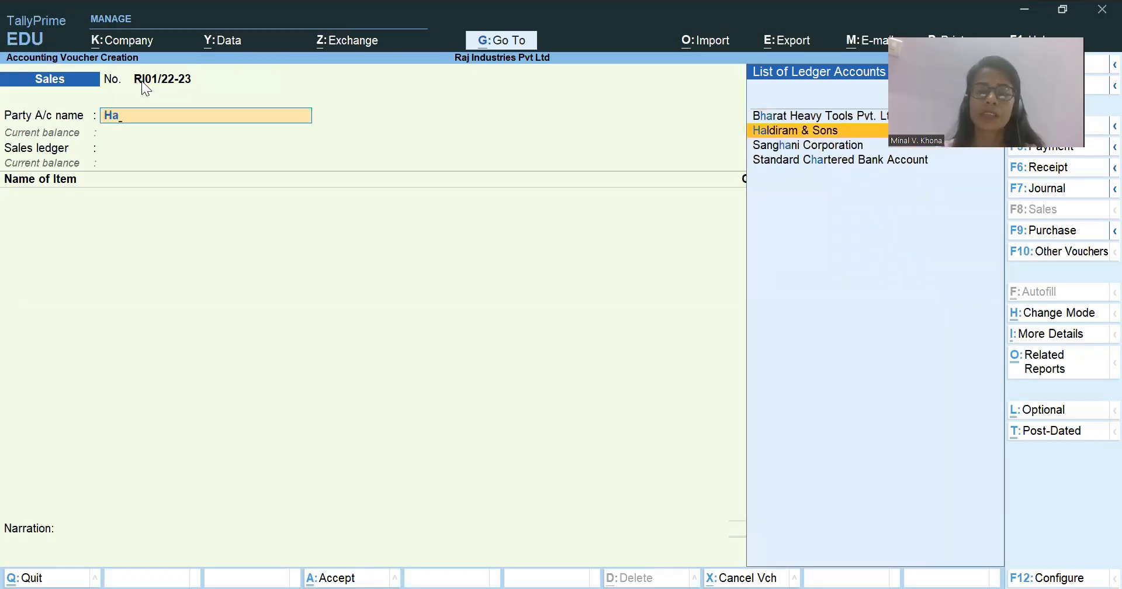
pyautogui.press('Return')
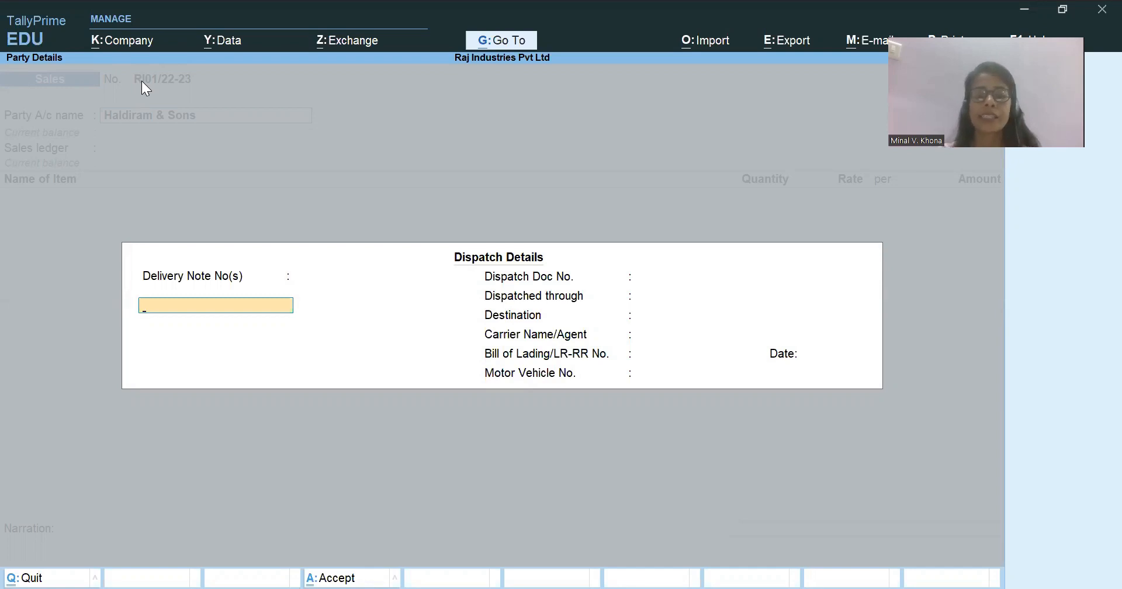
pyautogui.press('Return')
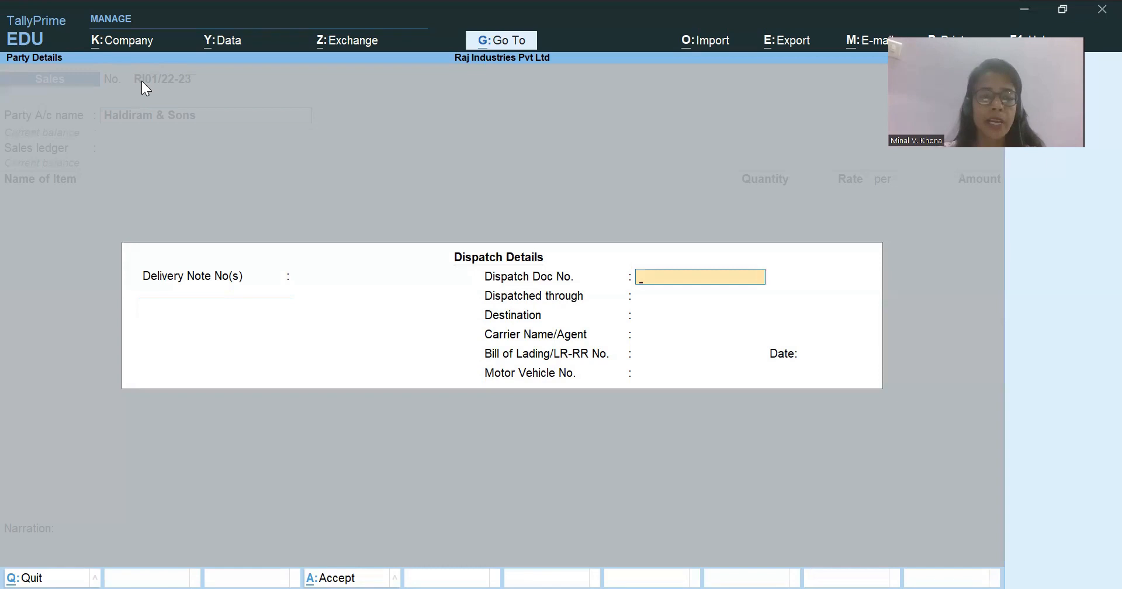
pyautogui.write('RI001')
pyautogui.press('Return')
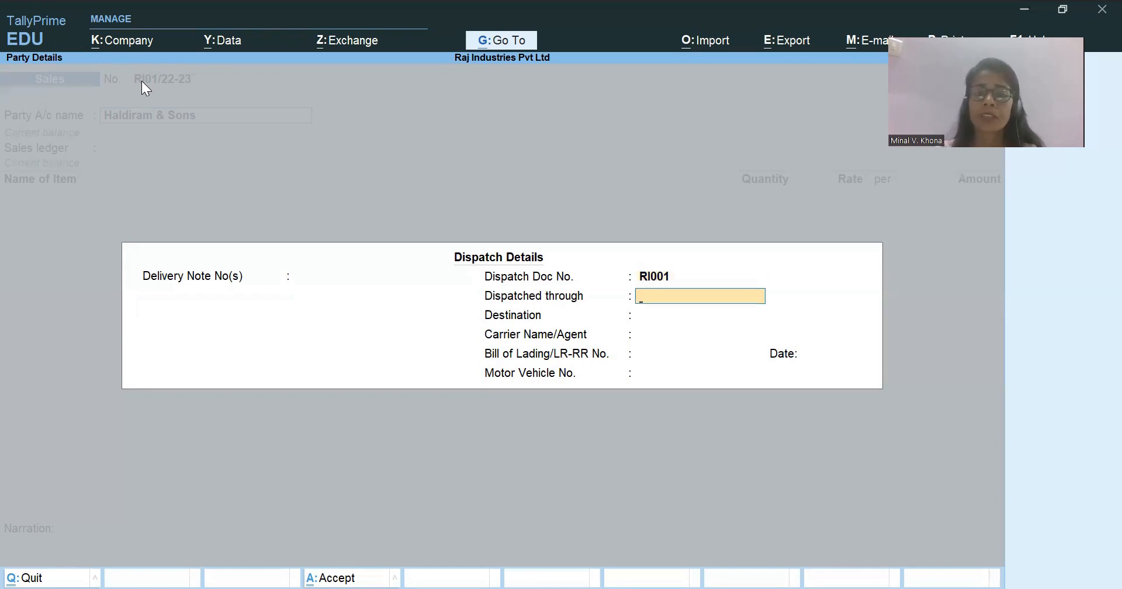
pyautogui.press('Return')
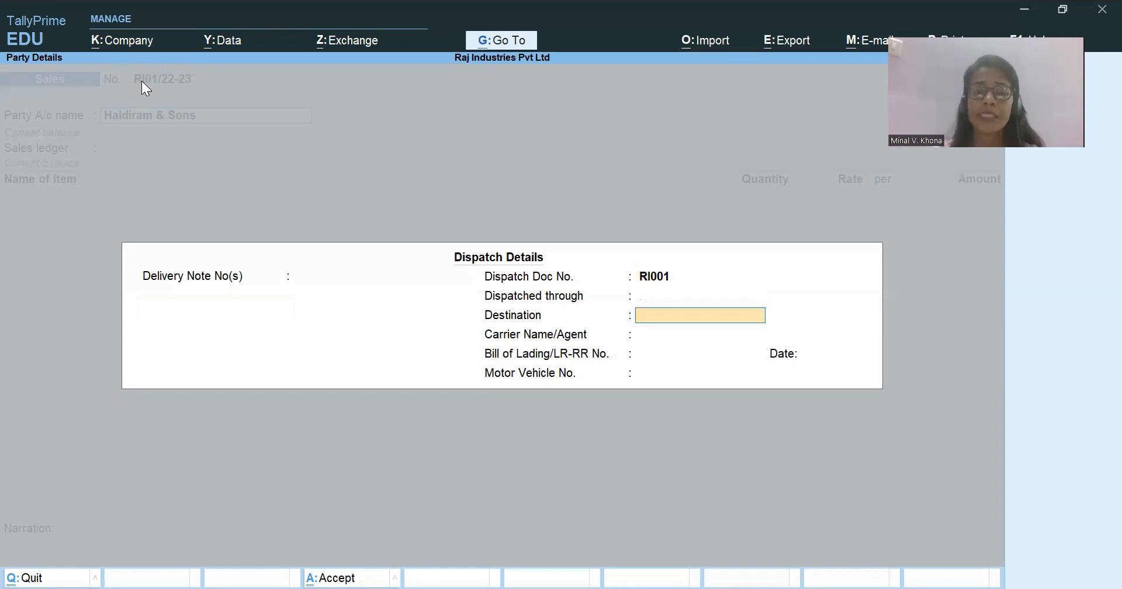
pyautogui.press('Return')
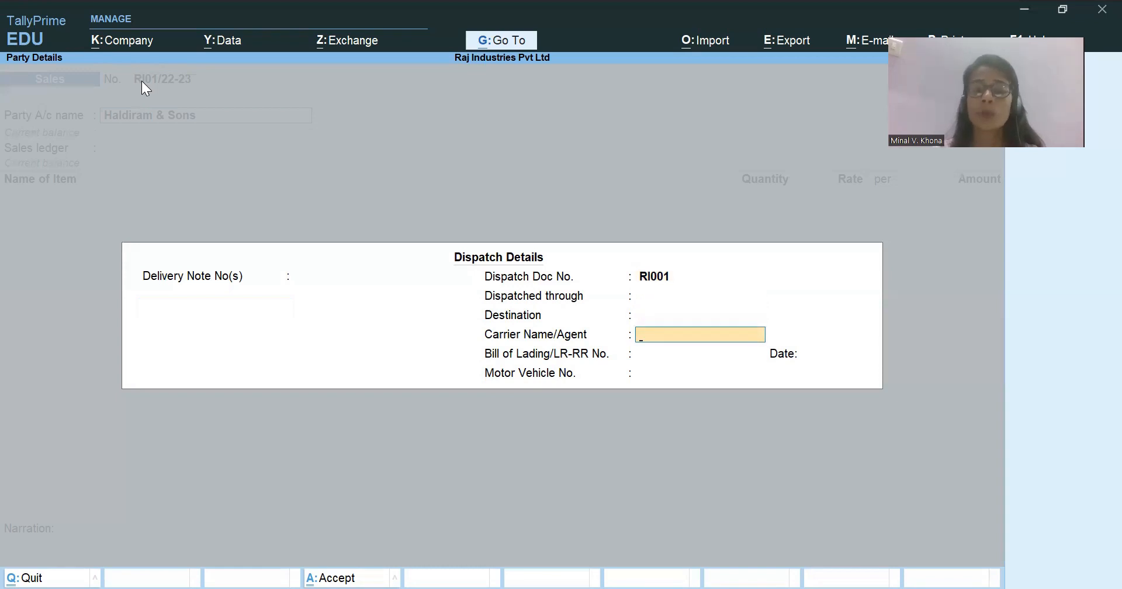
pyautogui.press('Return')
pyautogui.press('Return')
pyautogui.press('Return')
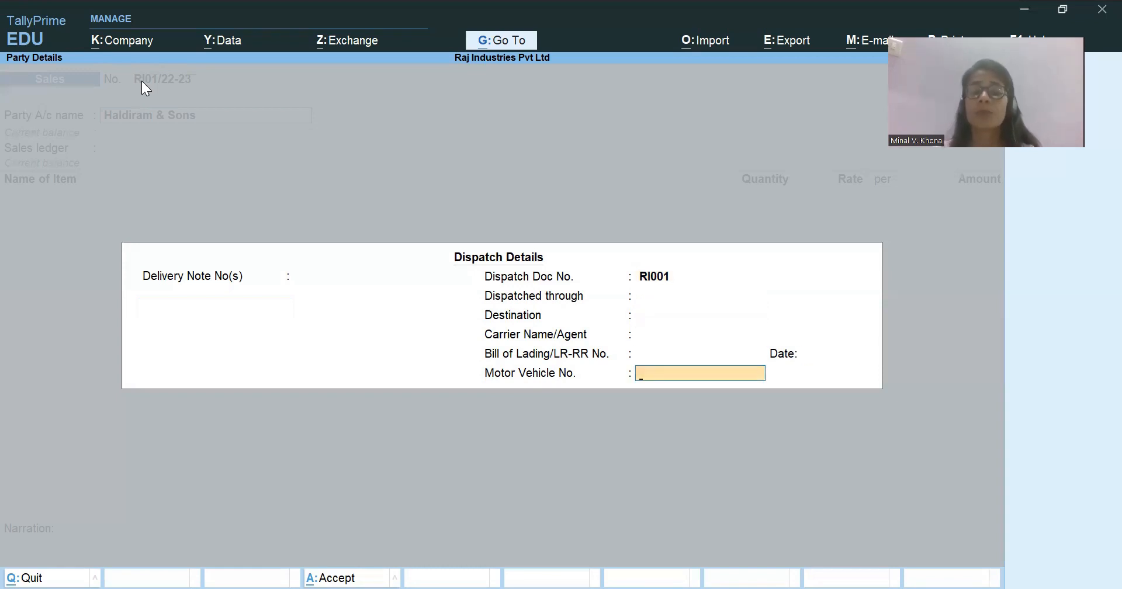
pyautogui.press('Return')
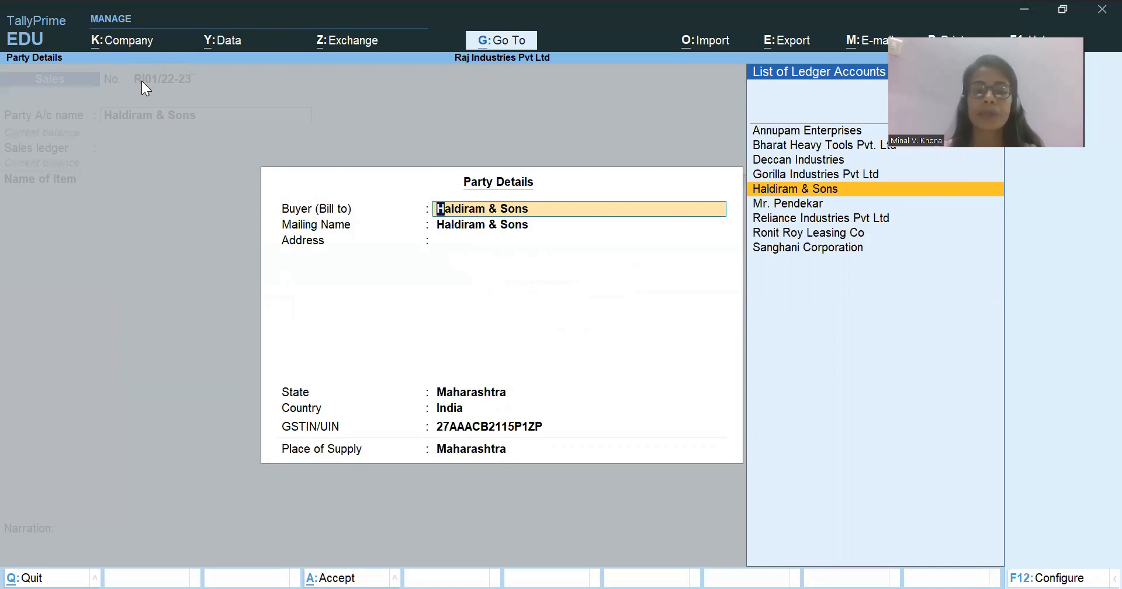
# Accept the party details for Haldiram & Sons as filled in and choose Intra Sales as the sales ledger.
pyautogui.press('ctrl')
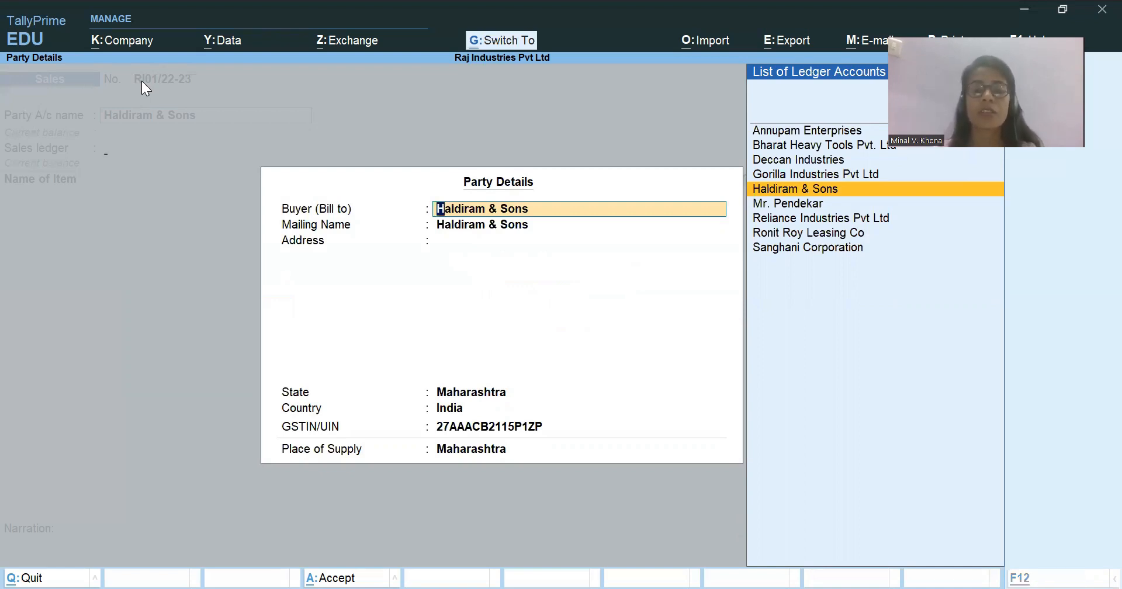
pyautogui.hotkey('ctrl', 'a')
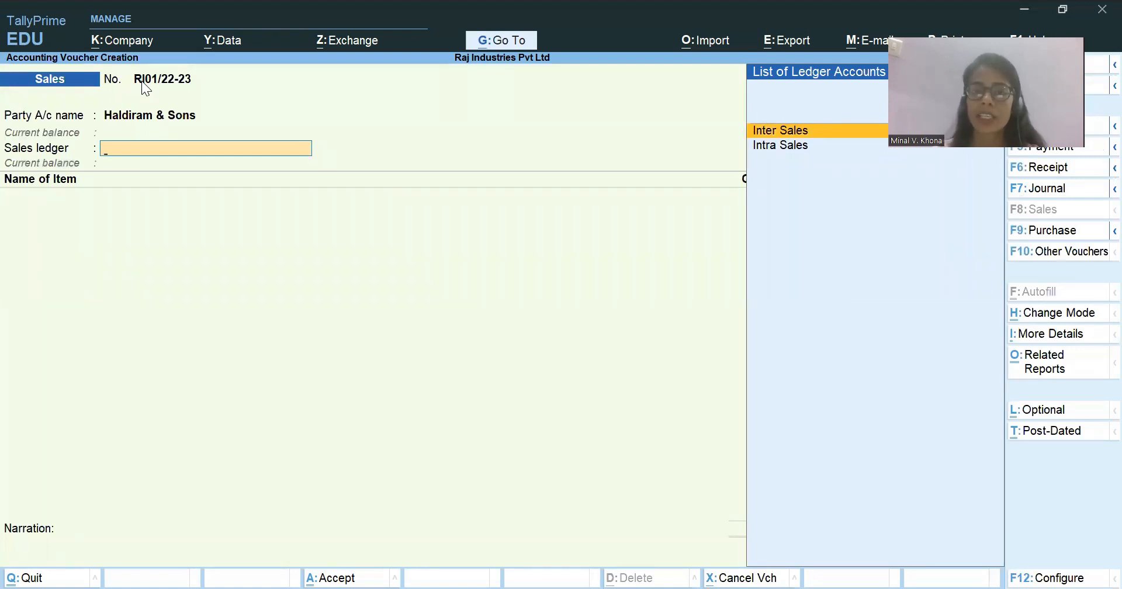
pyautogui.write('Intra Sales')
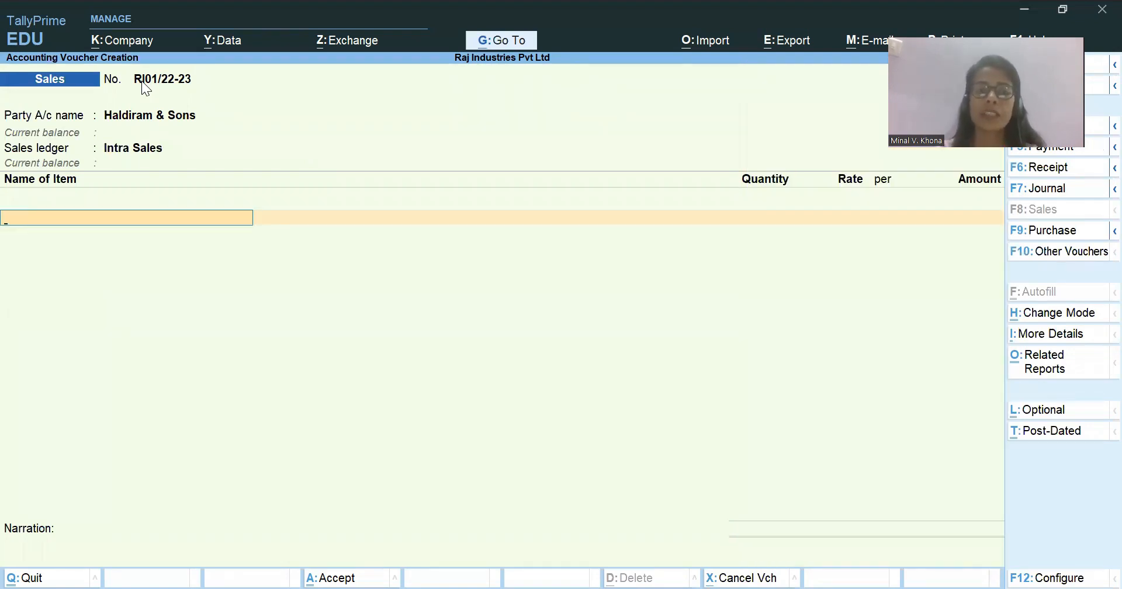
pyautogui.press('ctrl')
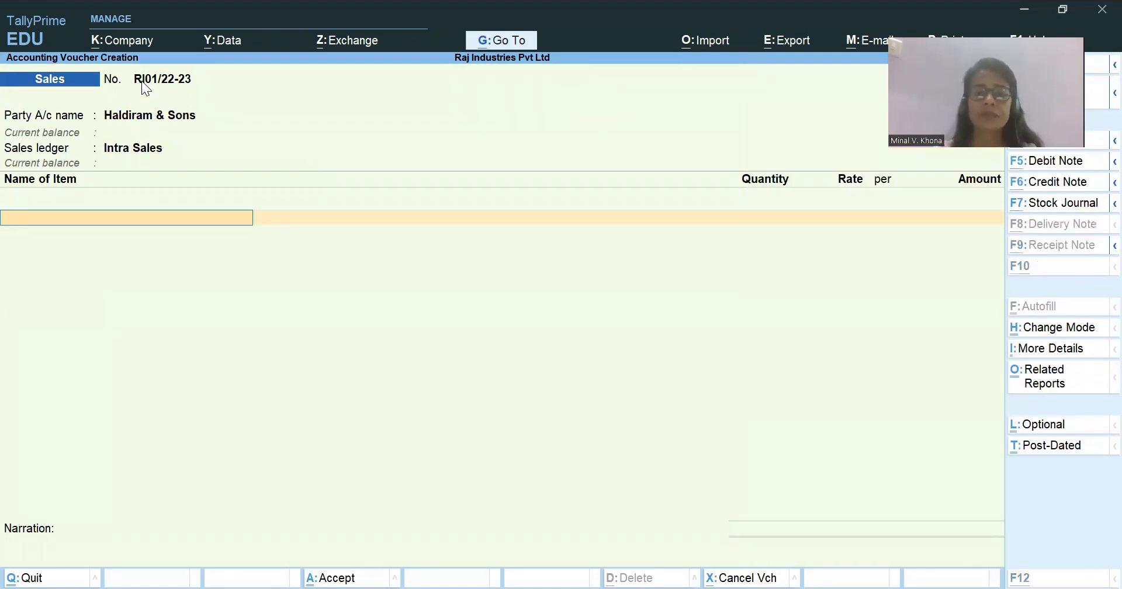
# Add Carpets to the sales voucher with quantity 450 Nos and rate 4,500, checking the figures in the Excel workbook.
pyautogui.write('Car')
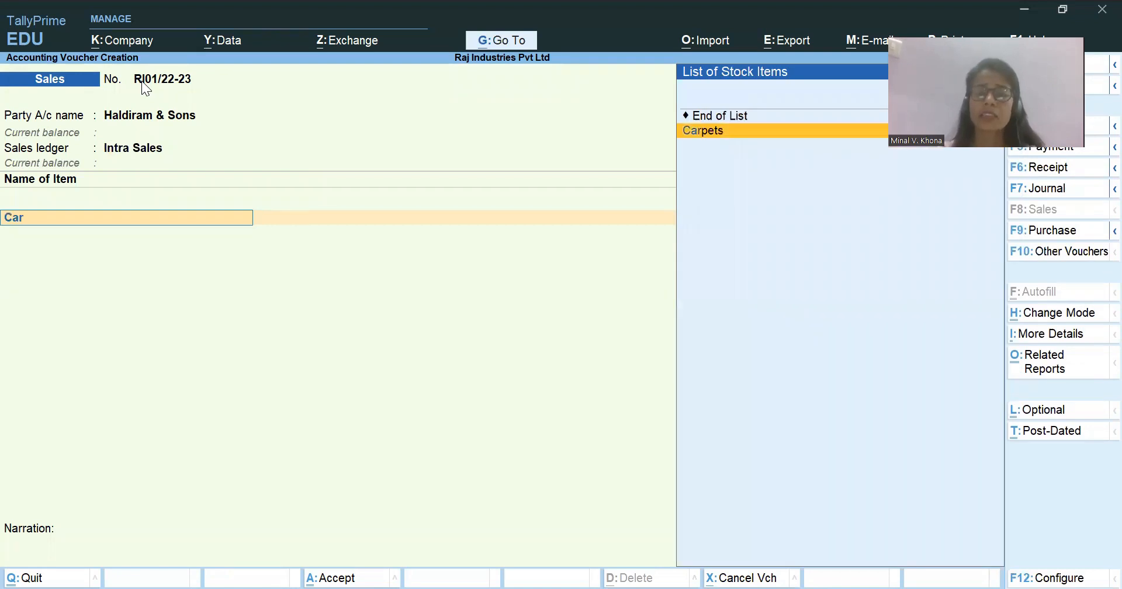
pyautogui.press('Return')
pyautogui.press('ctrl')
pyautogui.hotkey('alt', 'Tab')
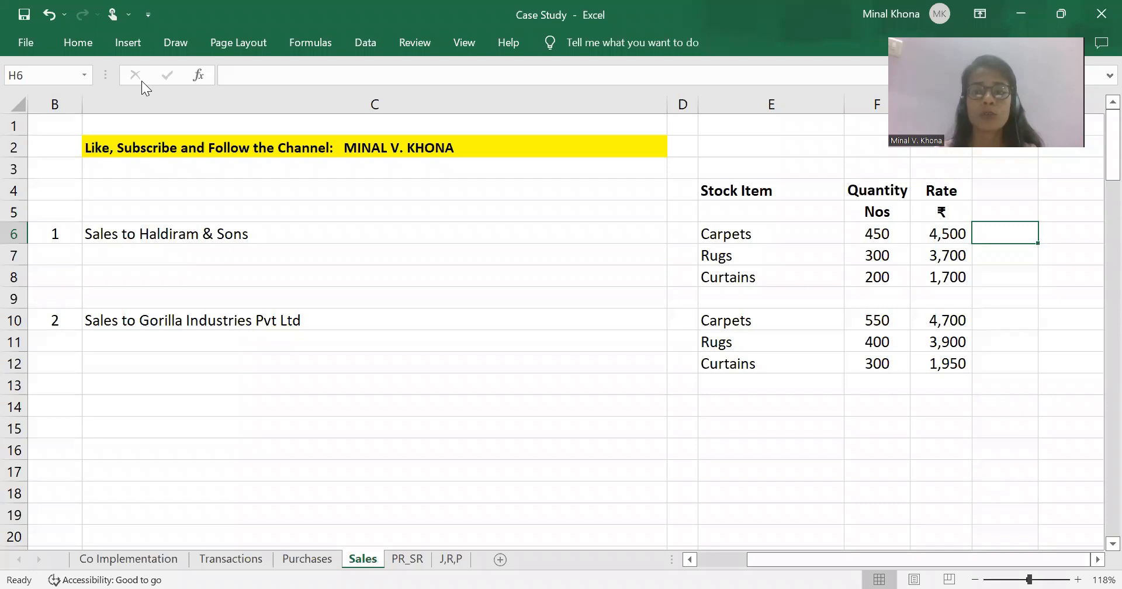
pyautogui.press('alt')
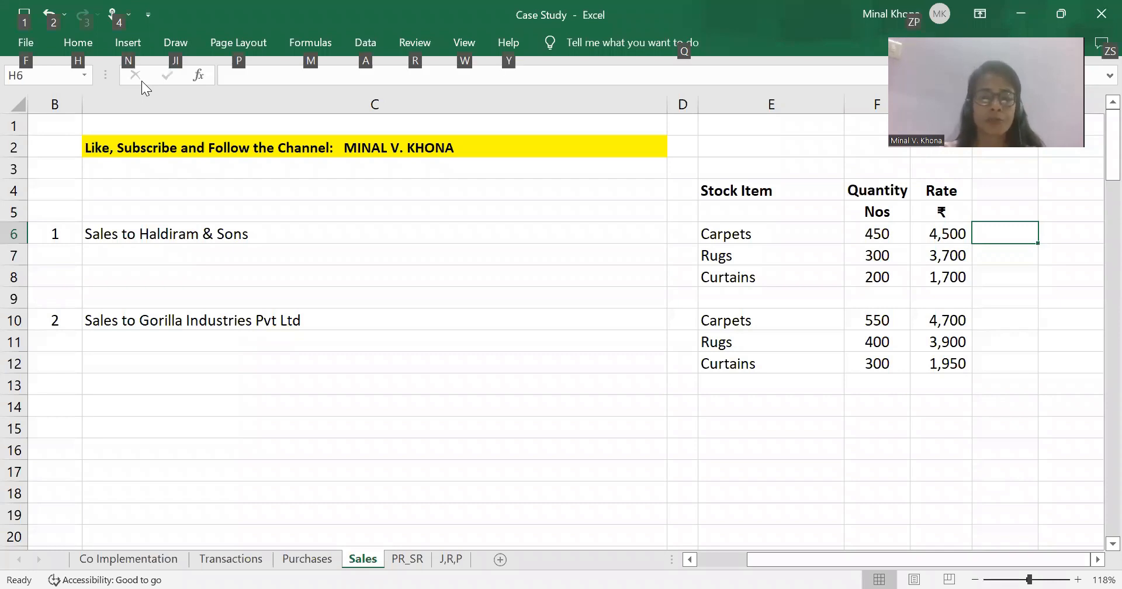
pyautogui.hotkey('alt', 'Tab')
pyautogui.write('450')
pyautogui.press('Return')
pyautogui.write('4500')
pyautogui.press('Return')
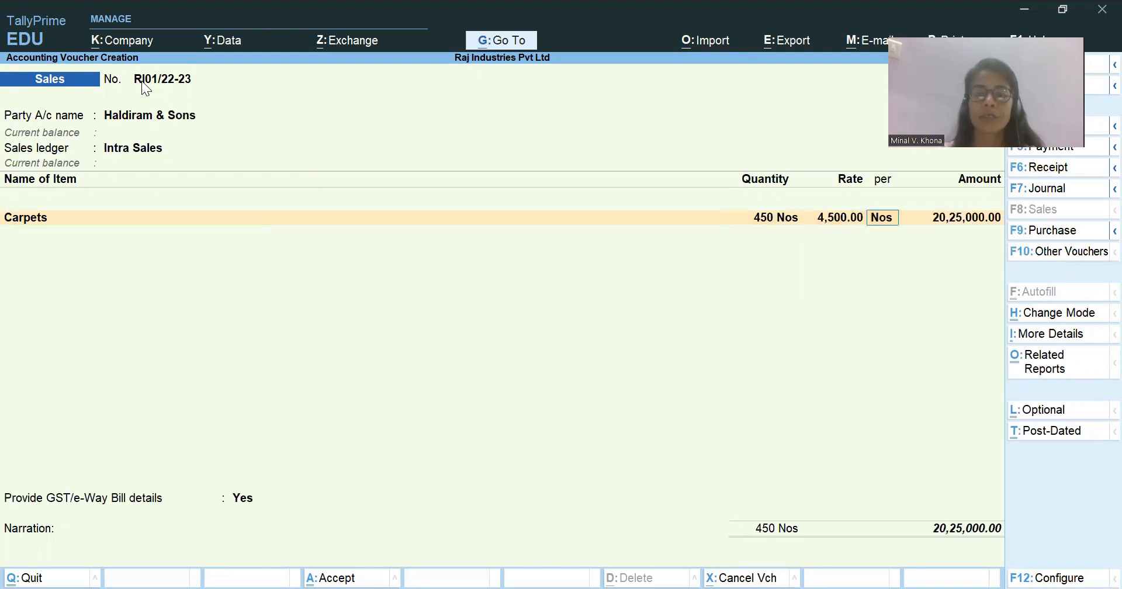
pyautogui.press('Return')
pyautogui.press('Return')
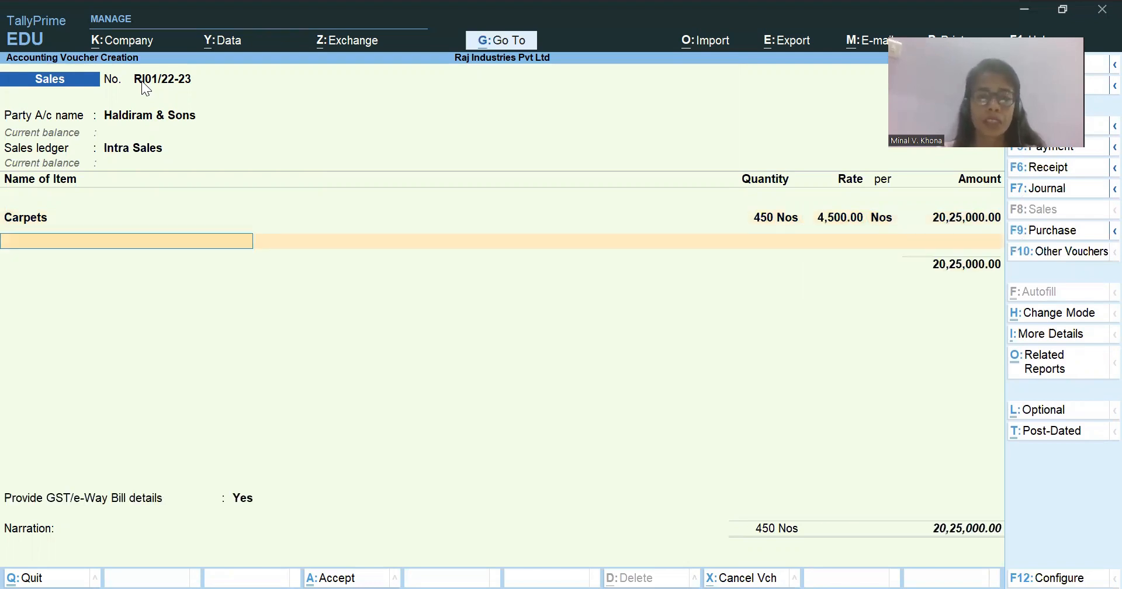
# Add Rugs to the sales voucher with quantity 300 Nos and rate 3,700, checking the figures in the Excel workbook.
pyautogui.write('Rugs')
pyautogui.press('Return')
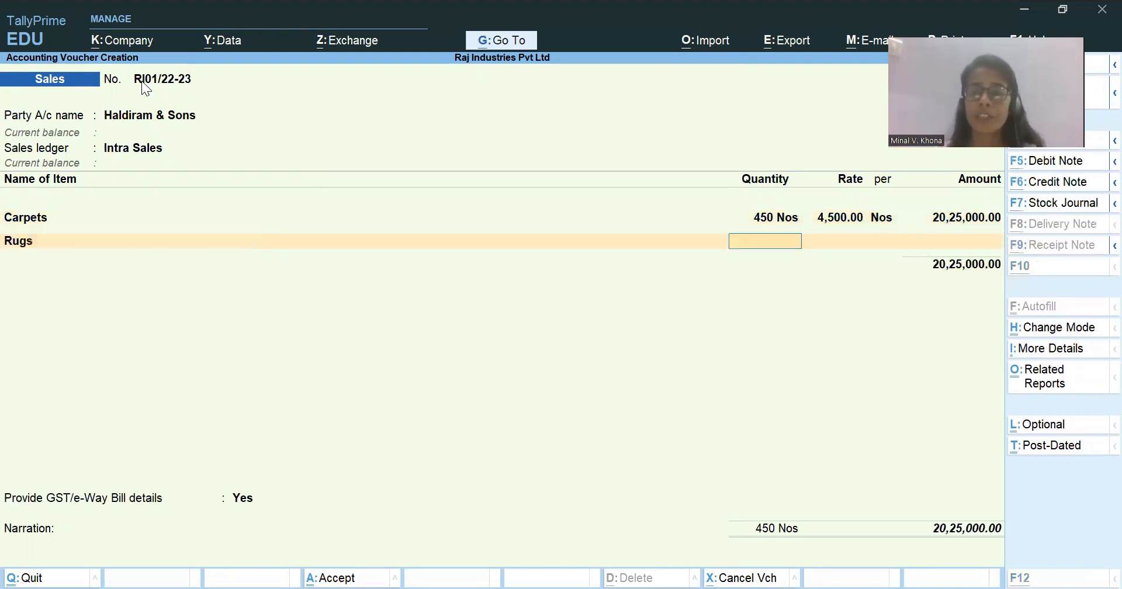
pyautogui.hotkey('alt', 'Tab')
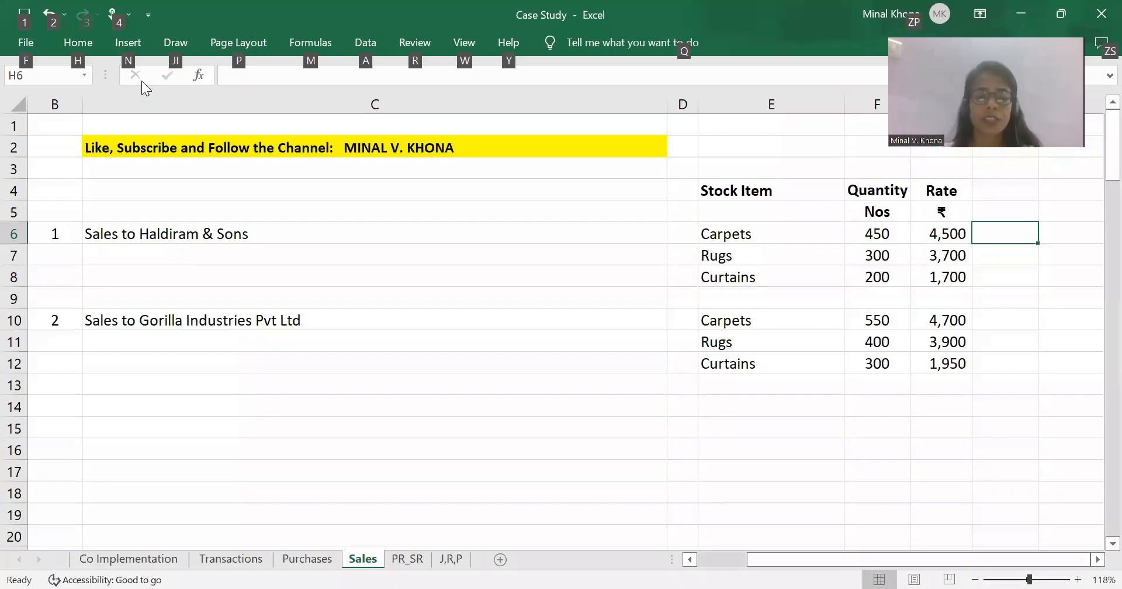
pyautogui.hotkey('alt', 'Tab')
pyautogui.write('300')
pyautogui.press('Return')
pyautogui.write('3,7')
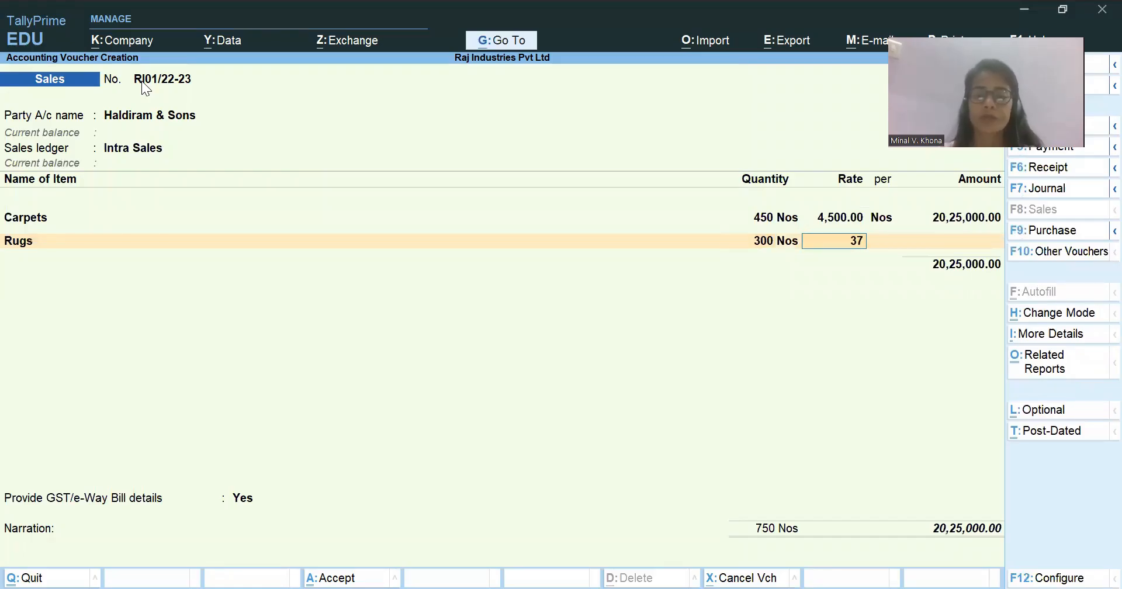
pyautogui.write('00')
pyautogui.press('Return')
# Check the Curtains figures in the Excel workbook and add Curtains to the sales voucher with quantity 200 Nos and rate 1,700.
pyautogui.press('Return')
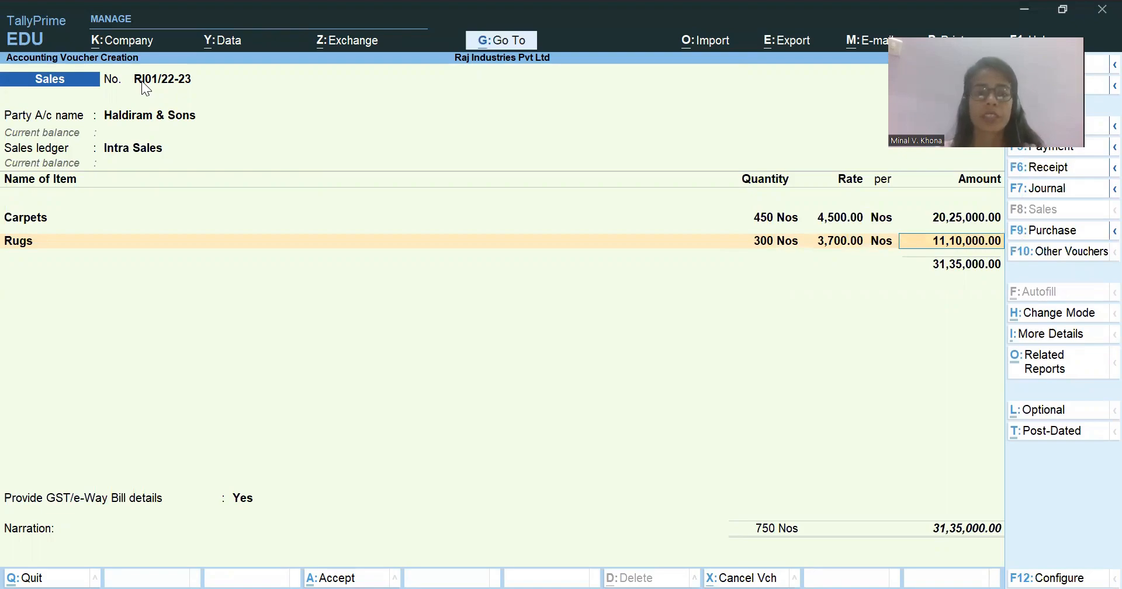
pyautogui.hotkey('alt', 'Tab')
pyautogui.hotkey('alt', 'Tab')
pyautogui.write('Cu')
pyautogui.press('Return')
pyautogui.write('200')
pyautogui.press('Return')
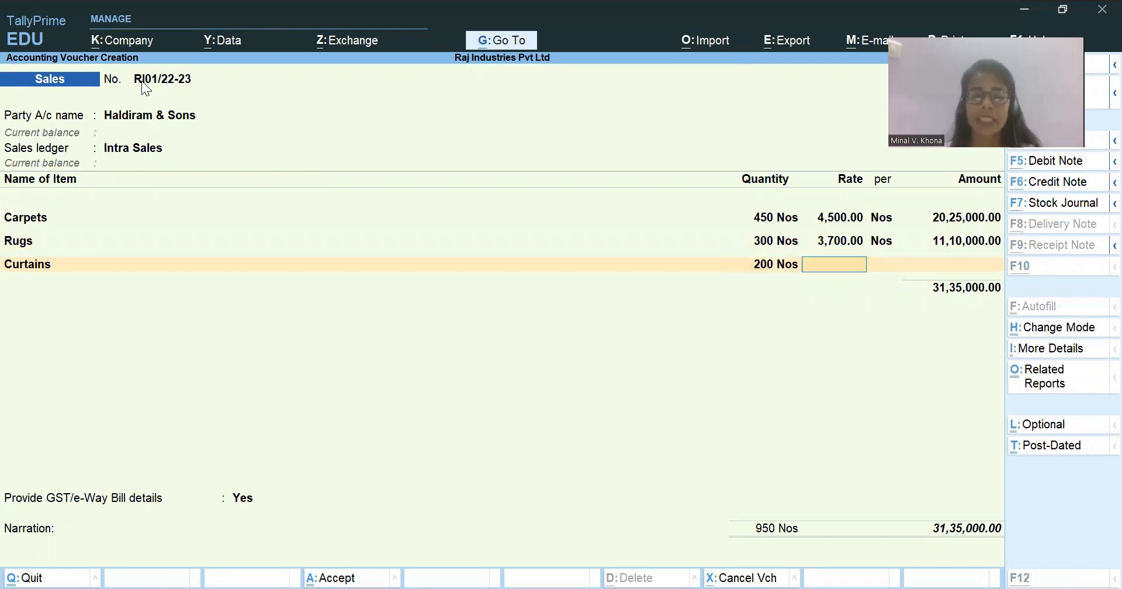
pyautogui.write('1700')
pyautogui.press('Return')
pyautogui.press('Return')
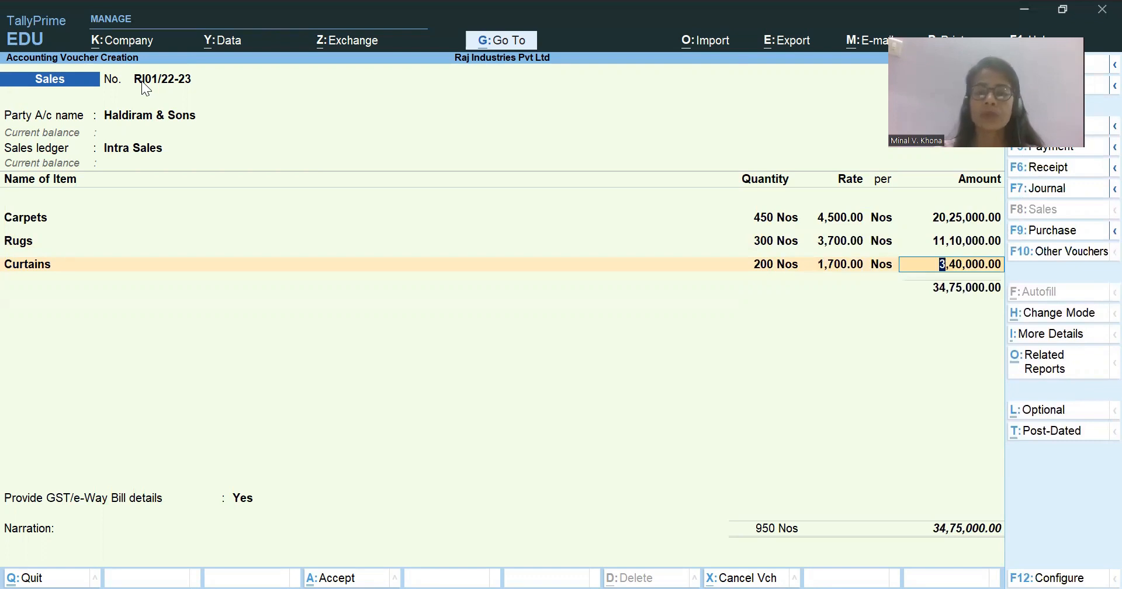
pyautogui.press('Return')
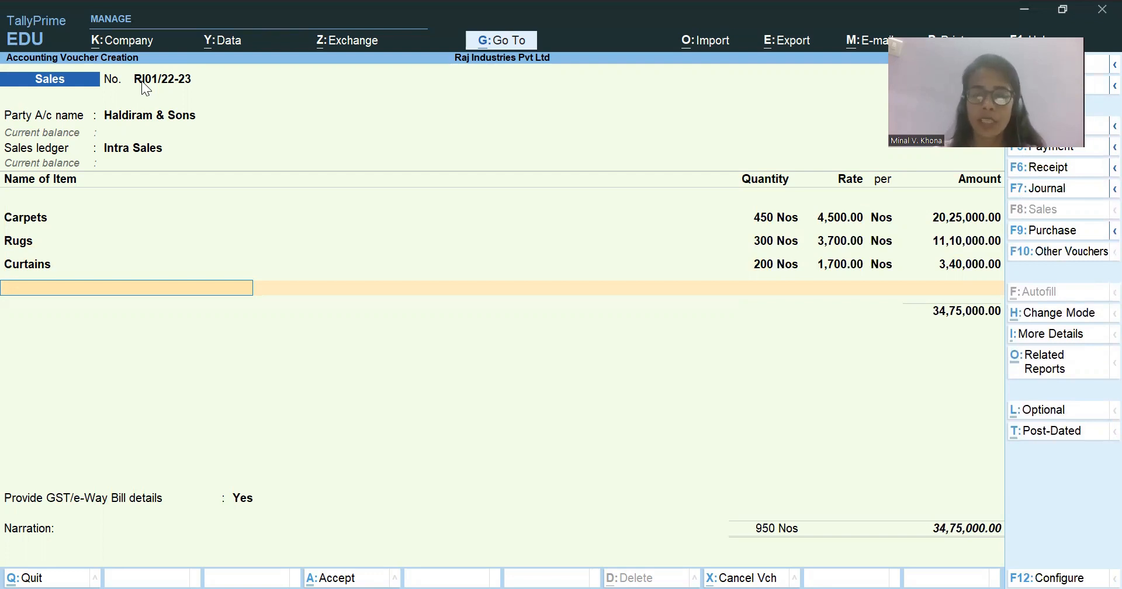
# End the item list and add the Output CGST and Output SGST ledgers with their calculated tax amounts.
pyautogui.press('Return')
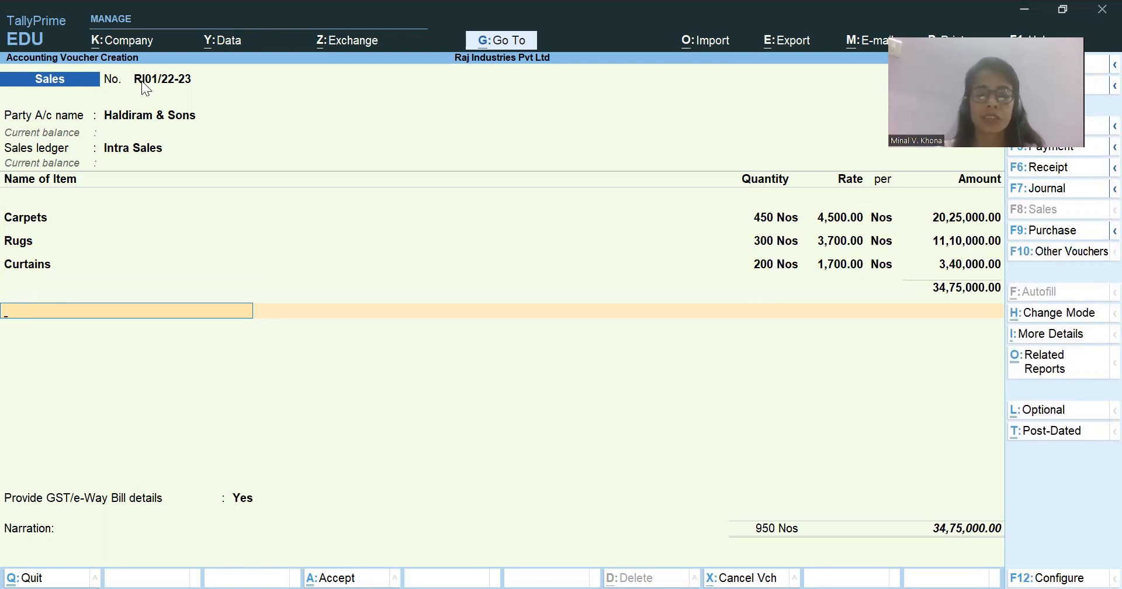
pyautogui.write('Out')
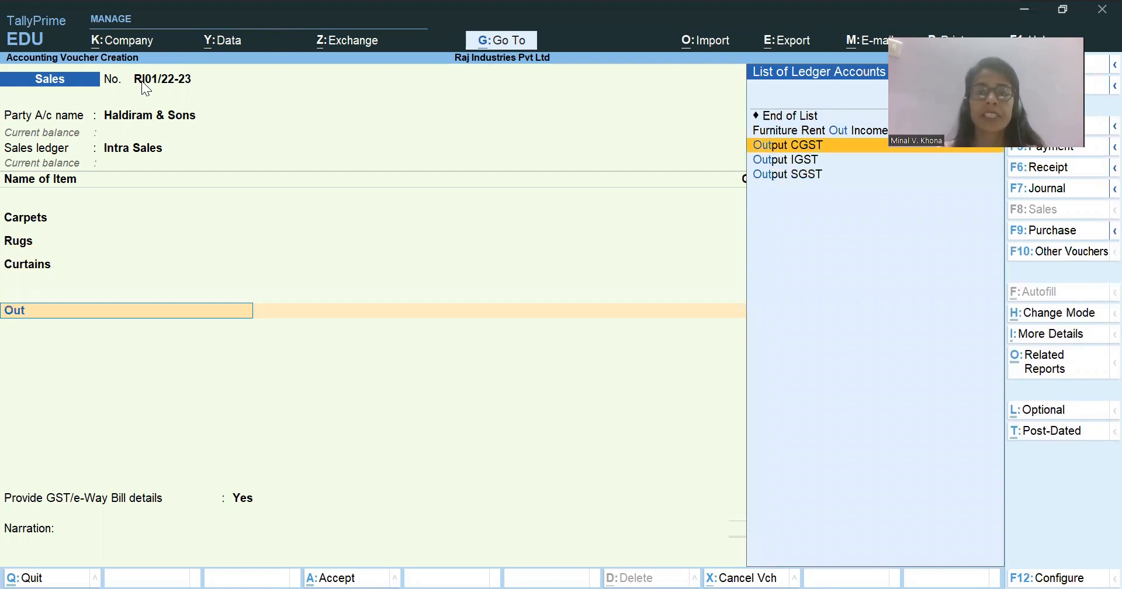
pyautogui.press('Return')
pyautogui.press('Return')
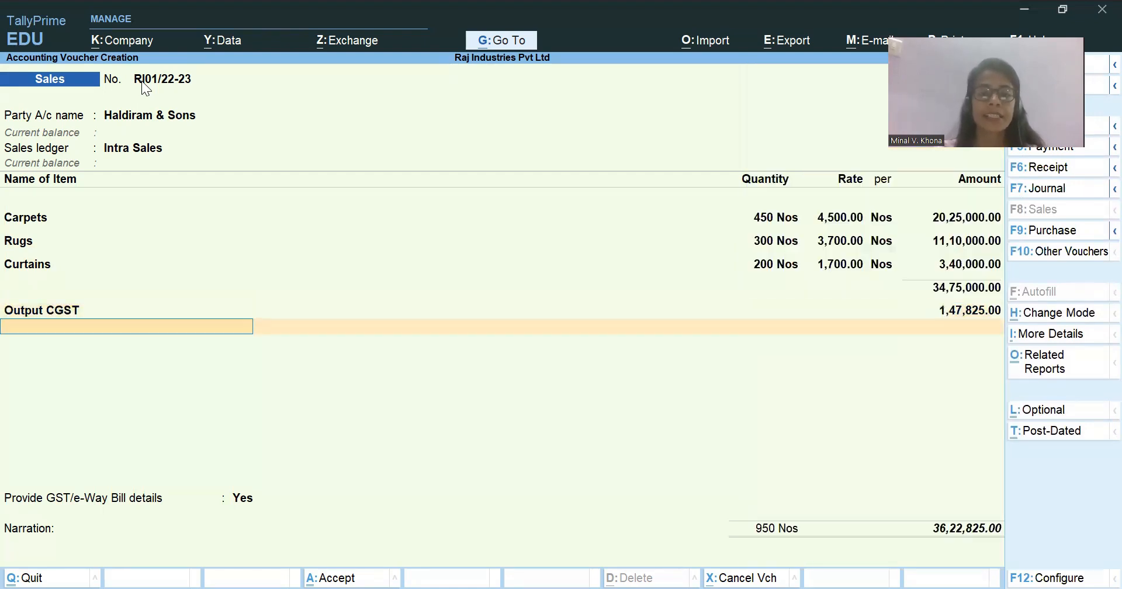
pyautogui.write('Out')
pyautogui.press('Down')
pyautogui.press('Down')
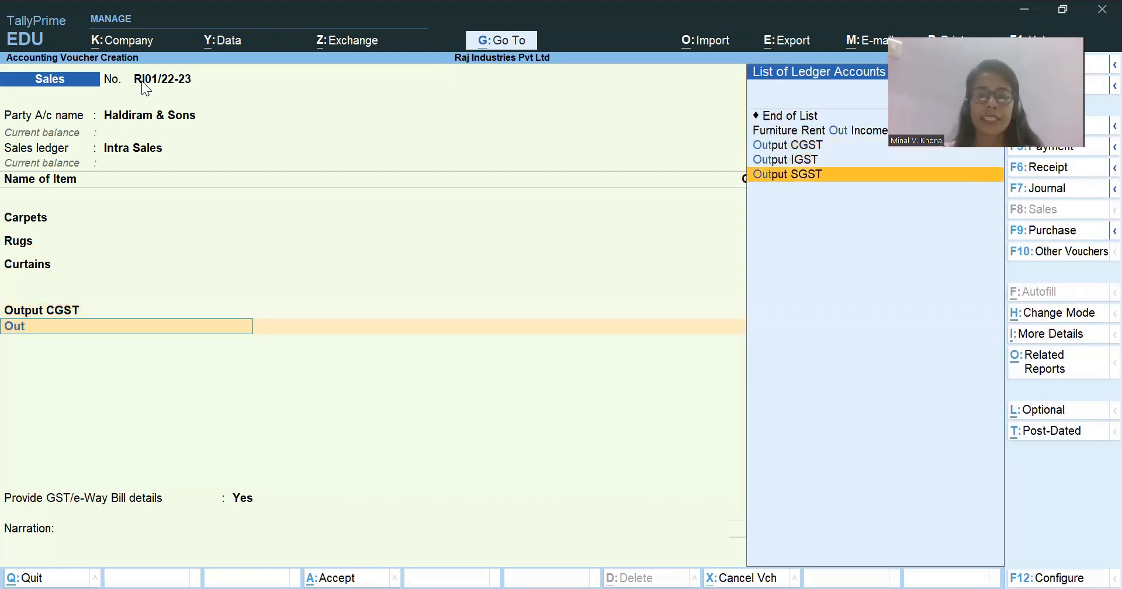
pyautogui.press('Return')
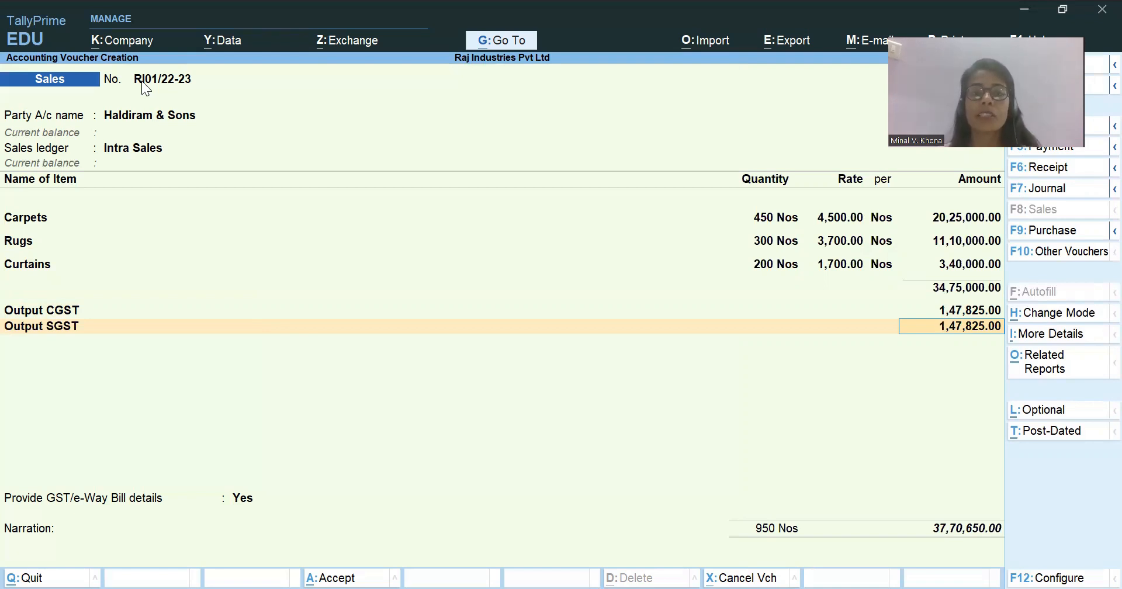
pyautogui.press('Return')
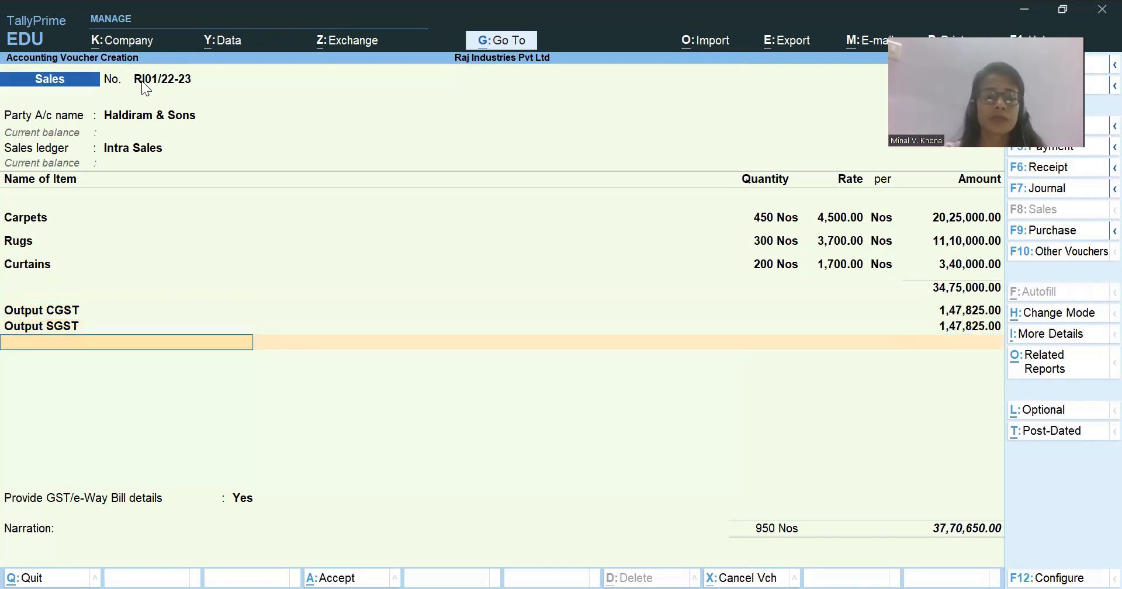
pyautogui.press('Return')
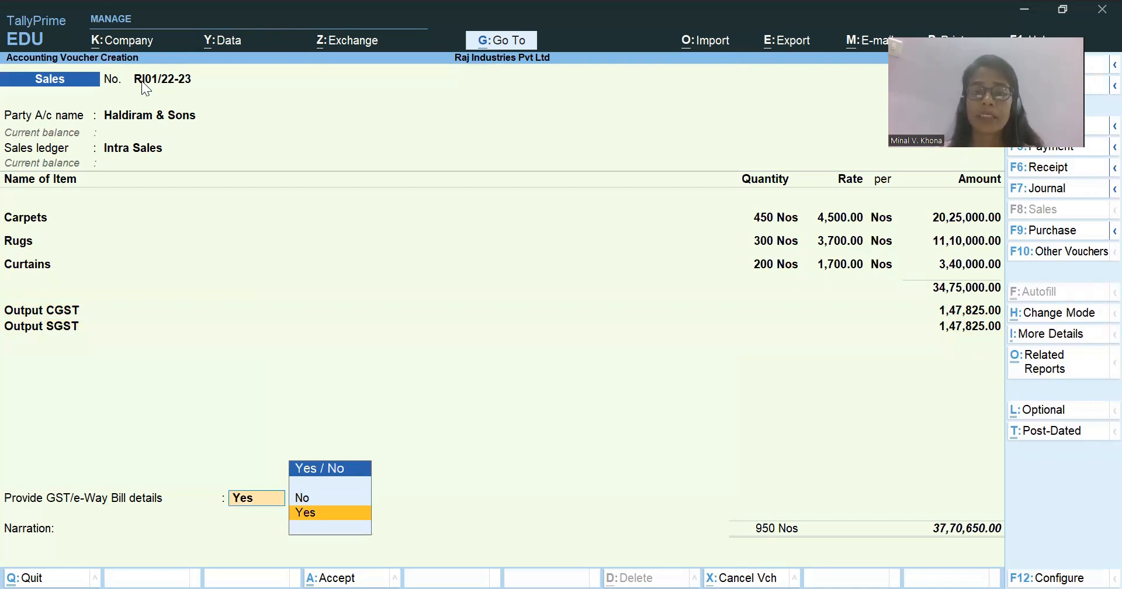
# Decline the GST/e-Way Bill details and accept the Haldiram & Sons bill-wise details as New Ref with 30 days' credit.
pyautogui.press('Up')
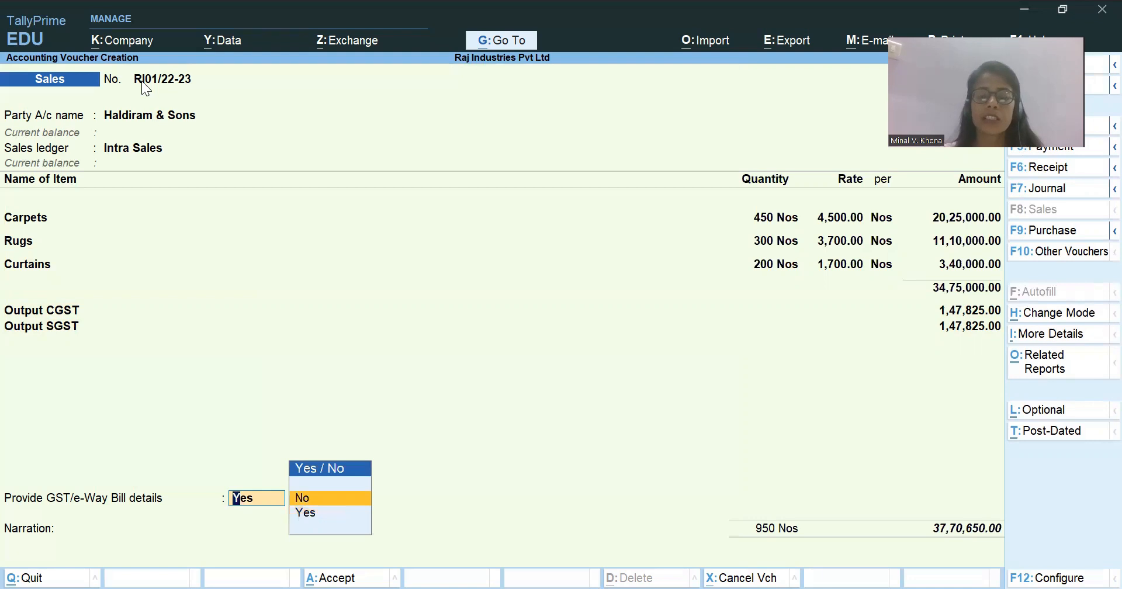
pyautogui.press('Return')
pyautogui.press('Return')
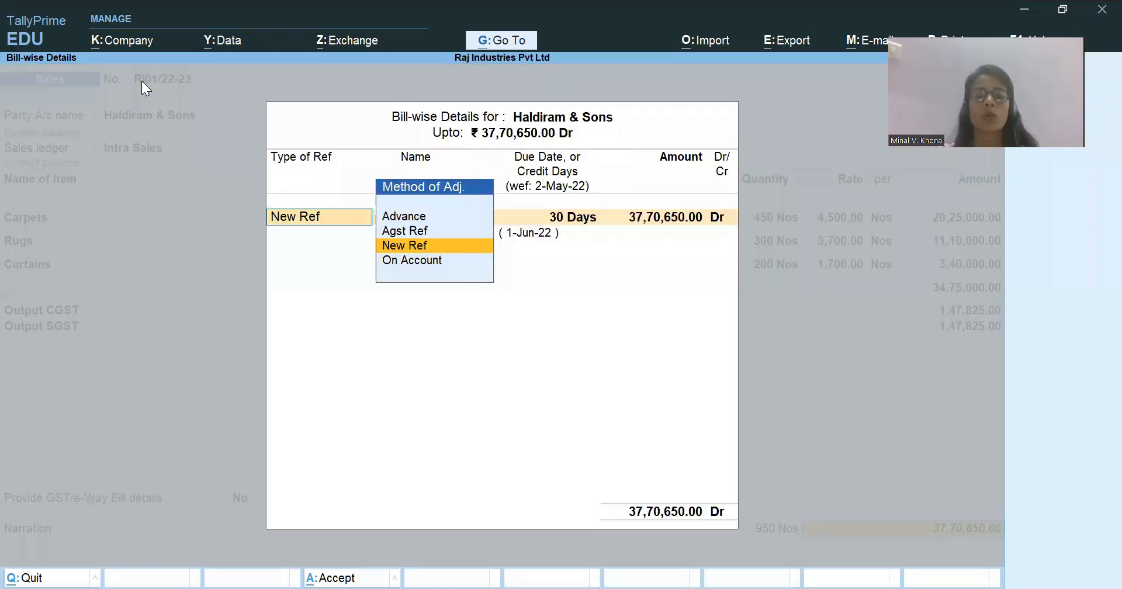
pyautogui.press('Return')
pyautogui.press('Return')
pyautogui.press('Return')
pyautogui.press('Return')
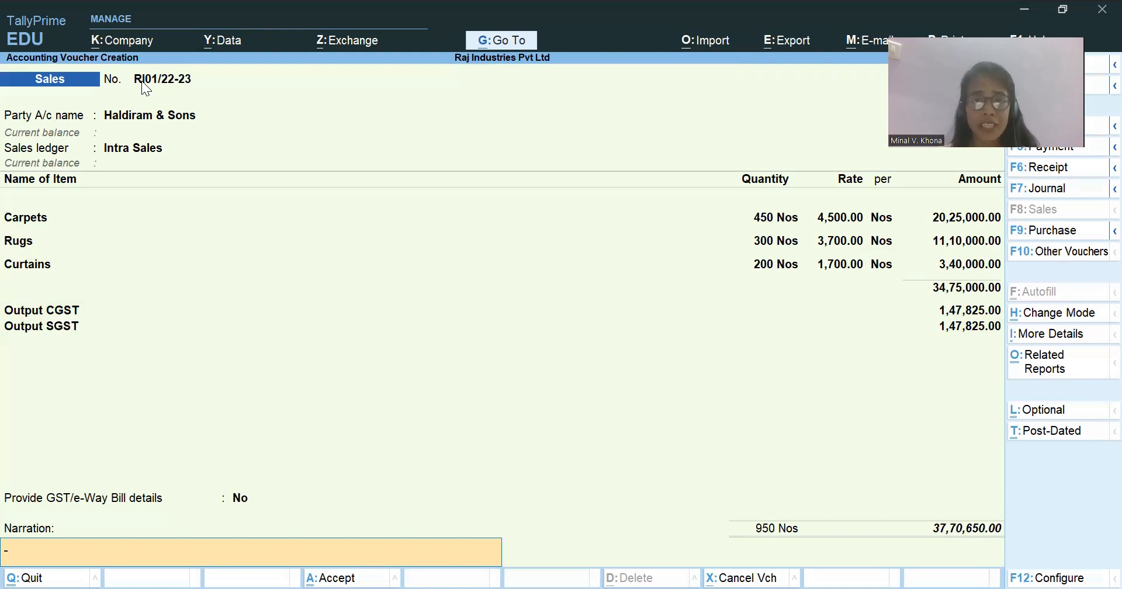
# Enter the narration "Being Sales made." for the Haldiram & Sons sales voucher.
pyautogui.write('Being')
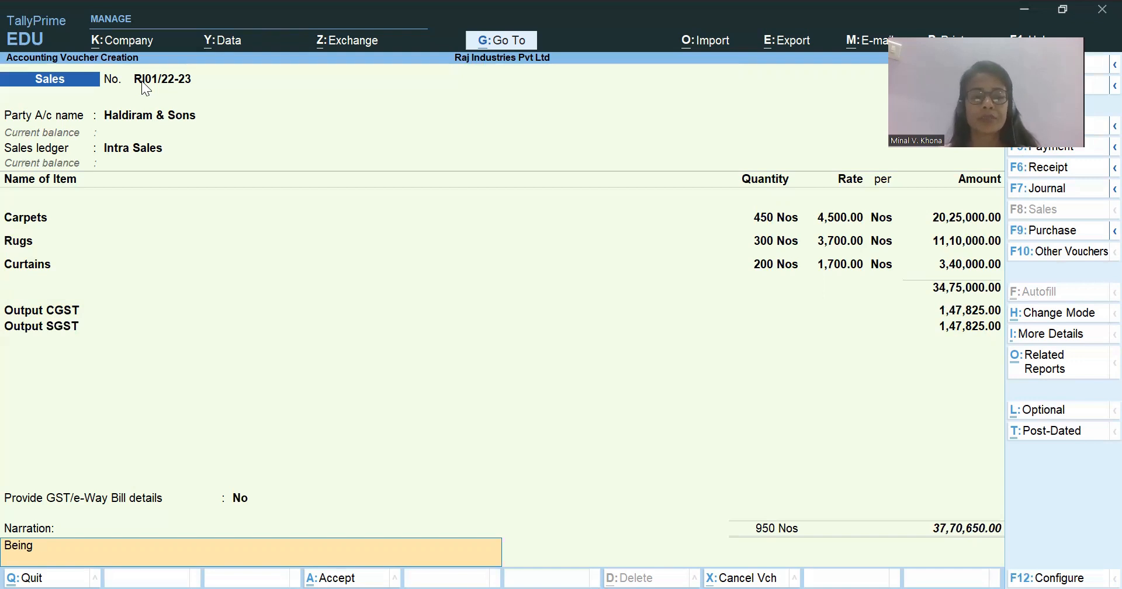
pyautogui.write('S')
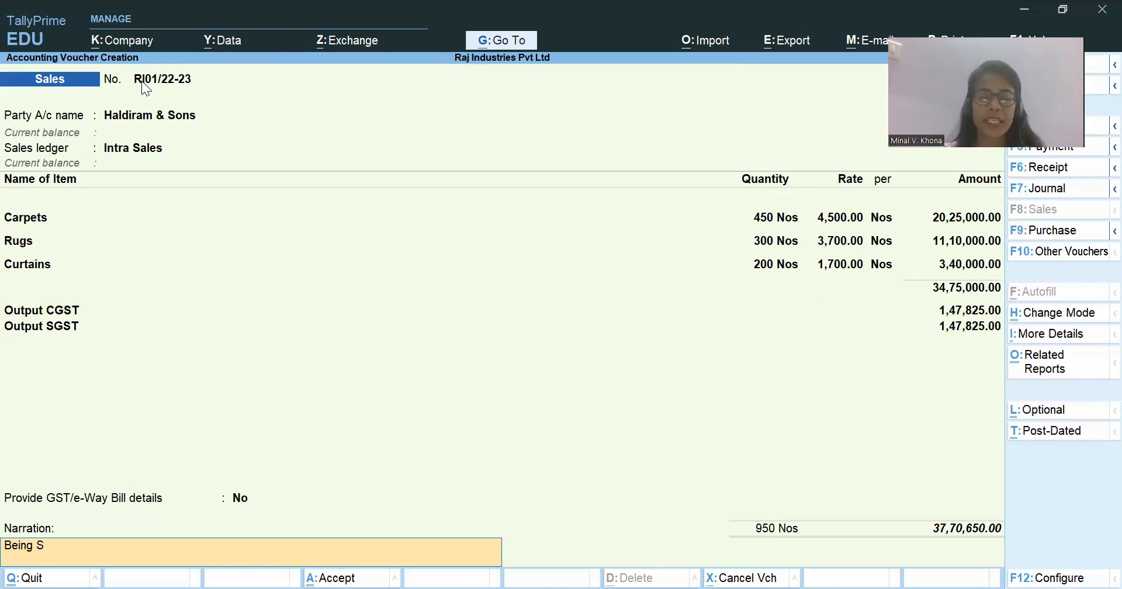
pyautogui.write('ales made.')
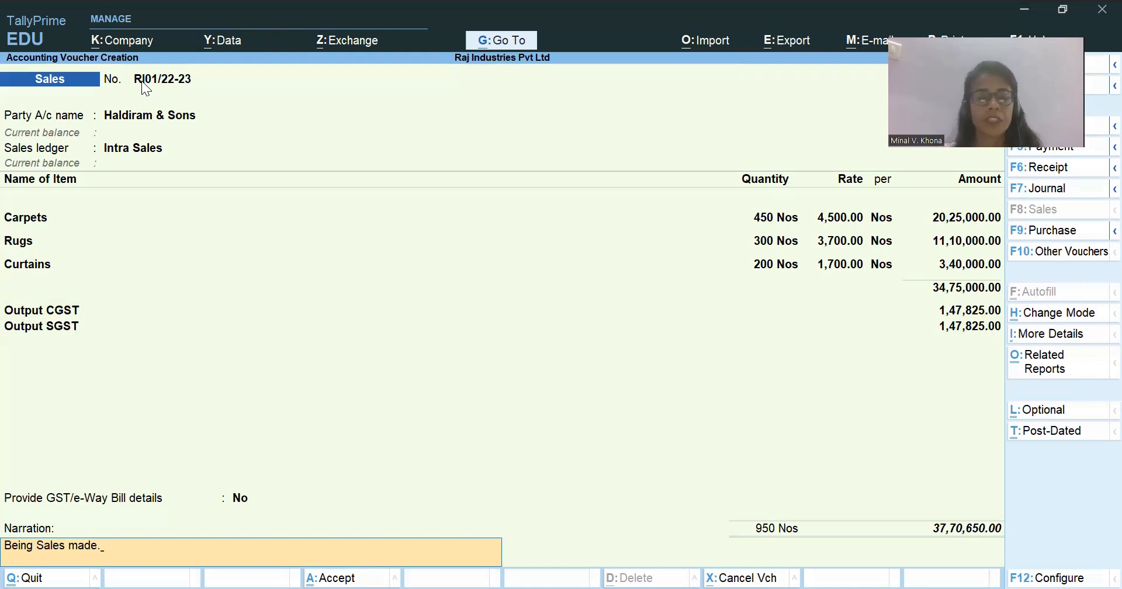
pyautogui.press('Return')
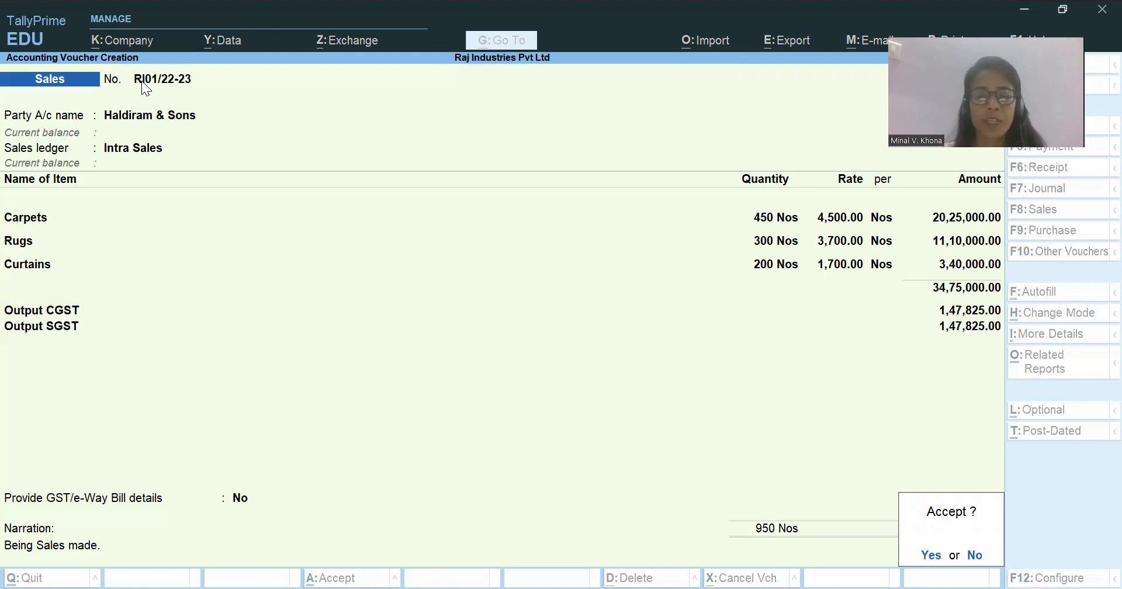
# Keep the sales voucher open without saving and view its GST - Tax Analysis in detailed form.
pyautogui.press('n')
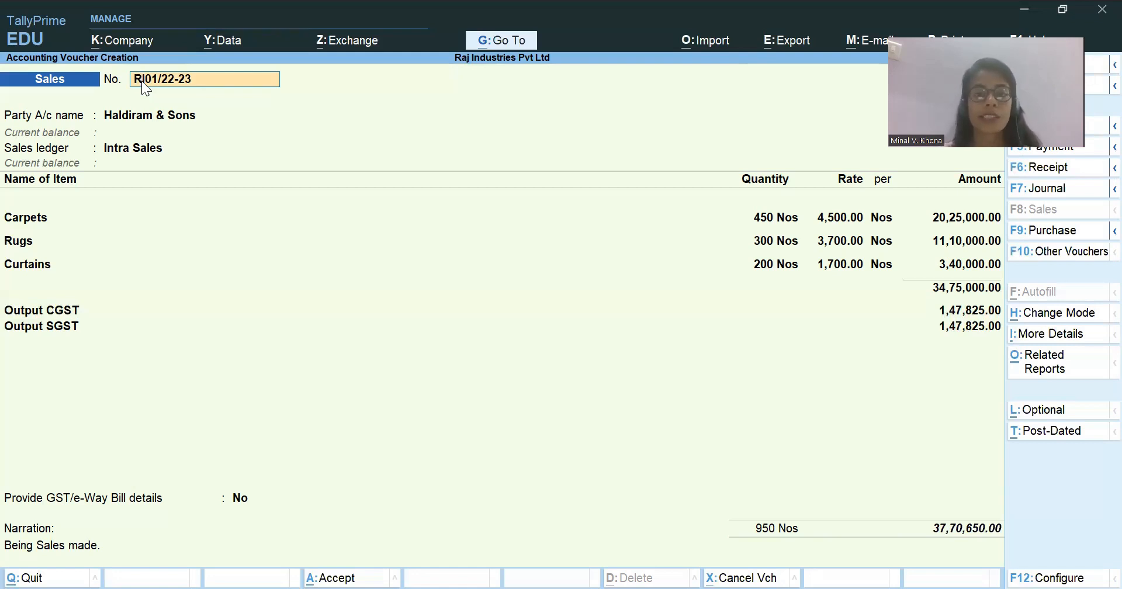
pyautogui.press('alt')
pyautogui.hotkey('alt', 'a')
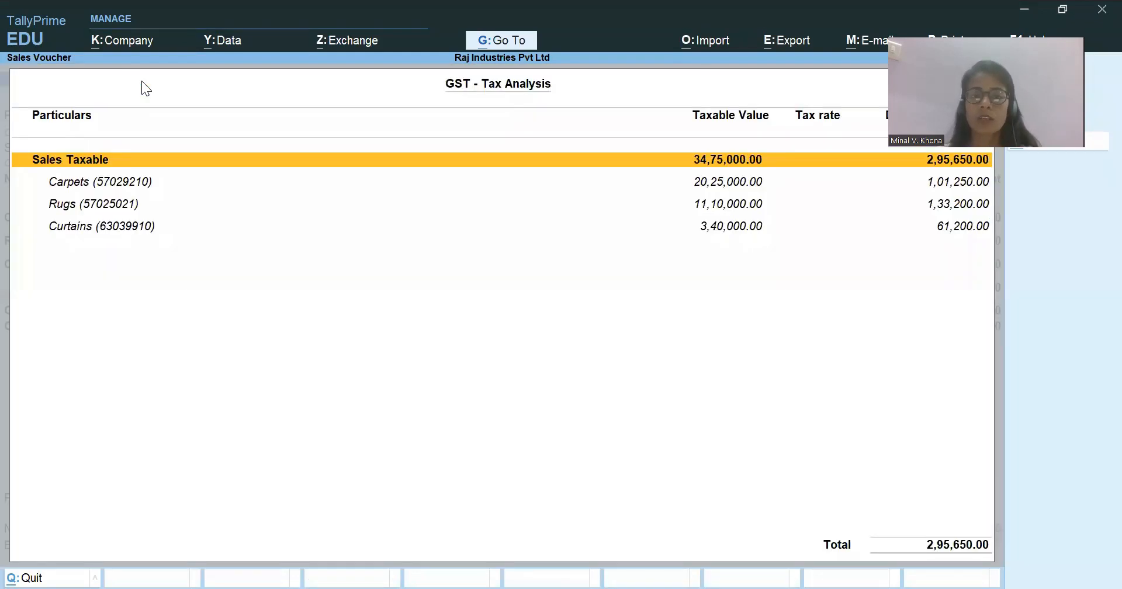
pyautogui.hotkey('alt', 'f5')
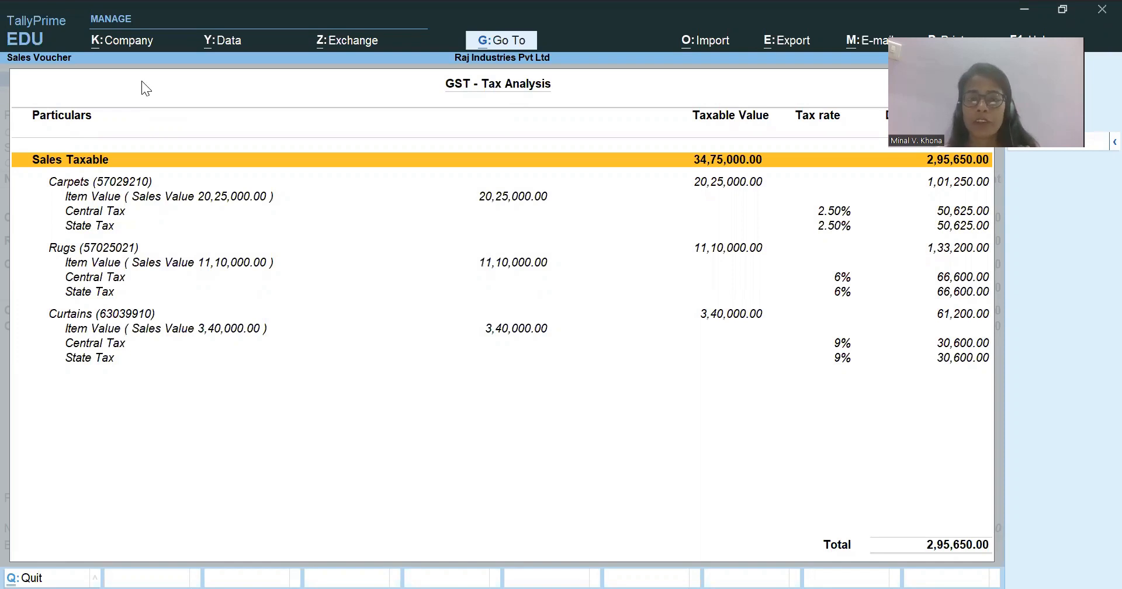
pyautogui.press('Escape')
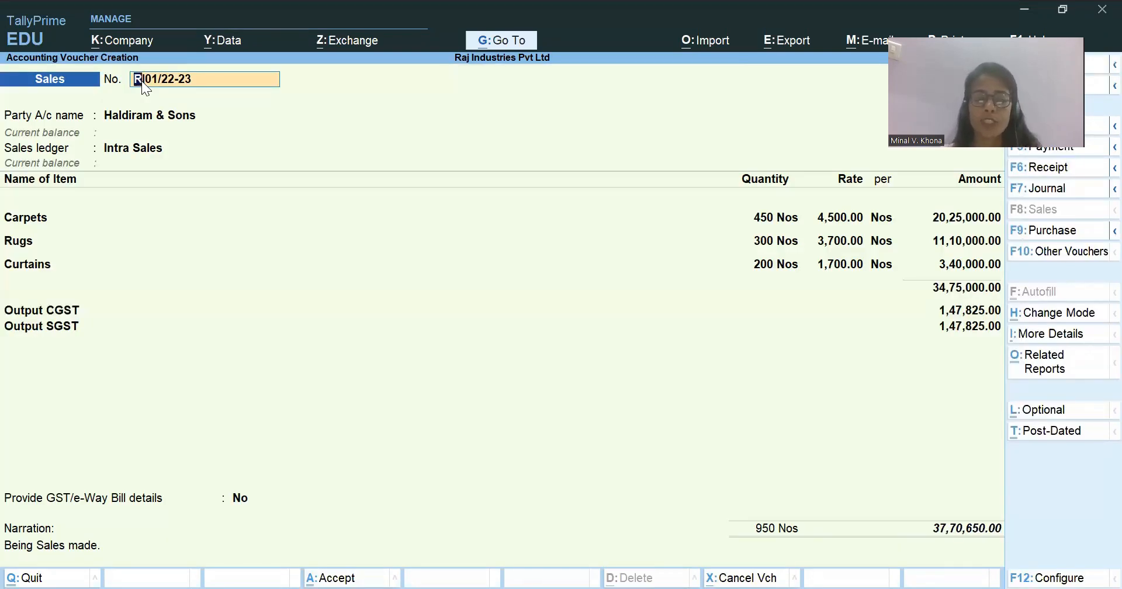
# Reopen the GST - Tax Analysis from the related reports and examine the central and state tax rates of Carpets, Rugs and Curtains.
pyautogui.hotkey('ctrl', 'o')
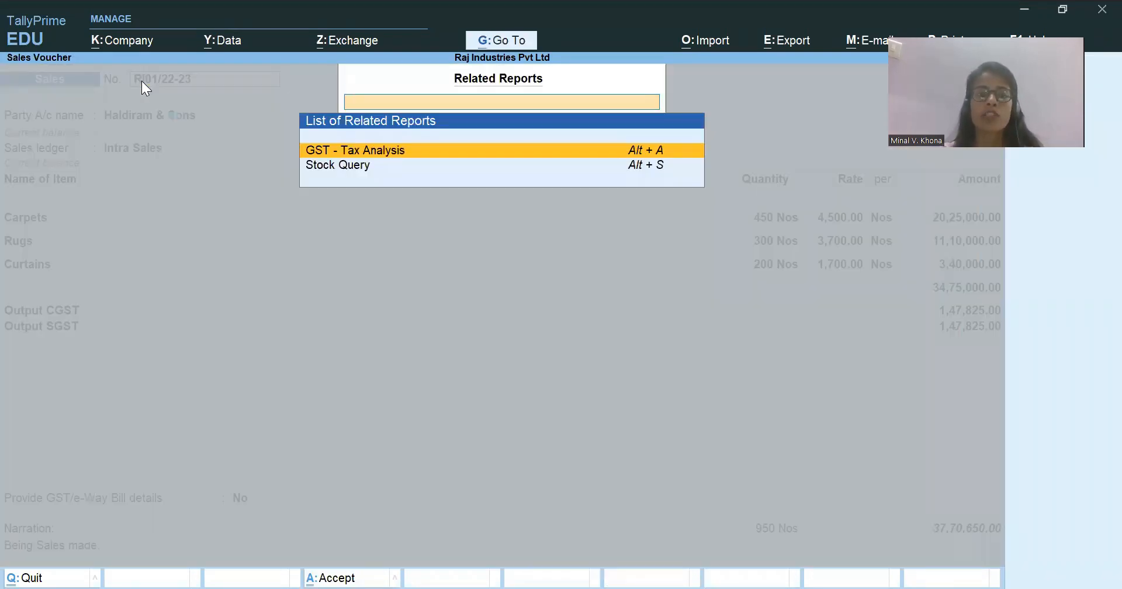
pyautogui.press('Return')
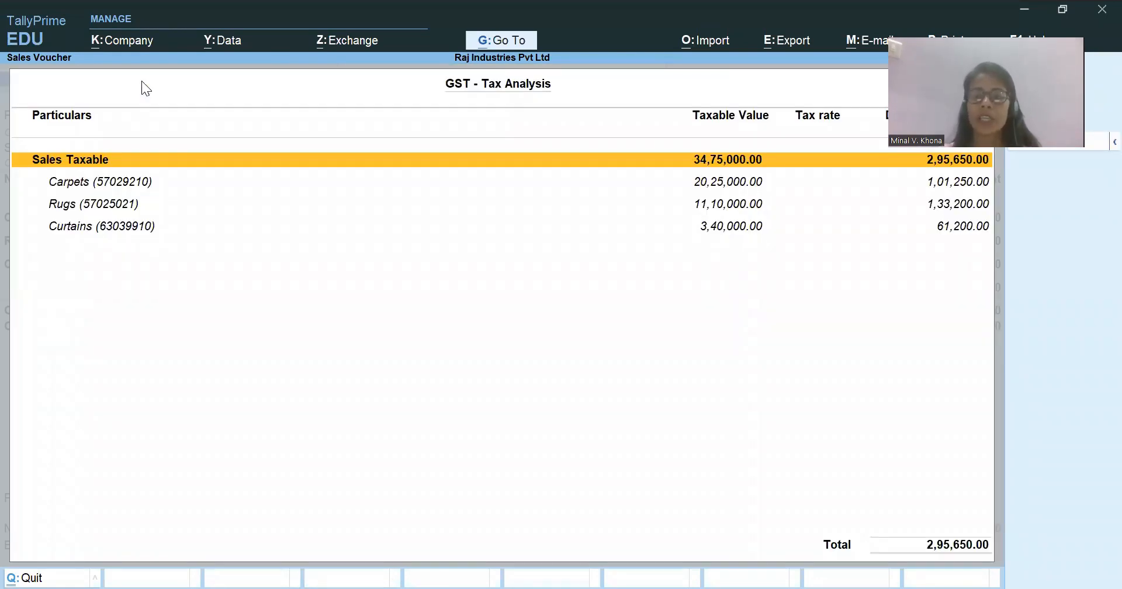
pyautogui.hotkey('alt', 'F5')
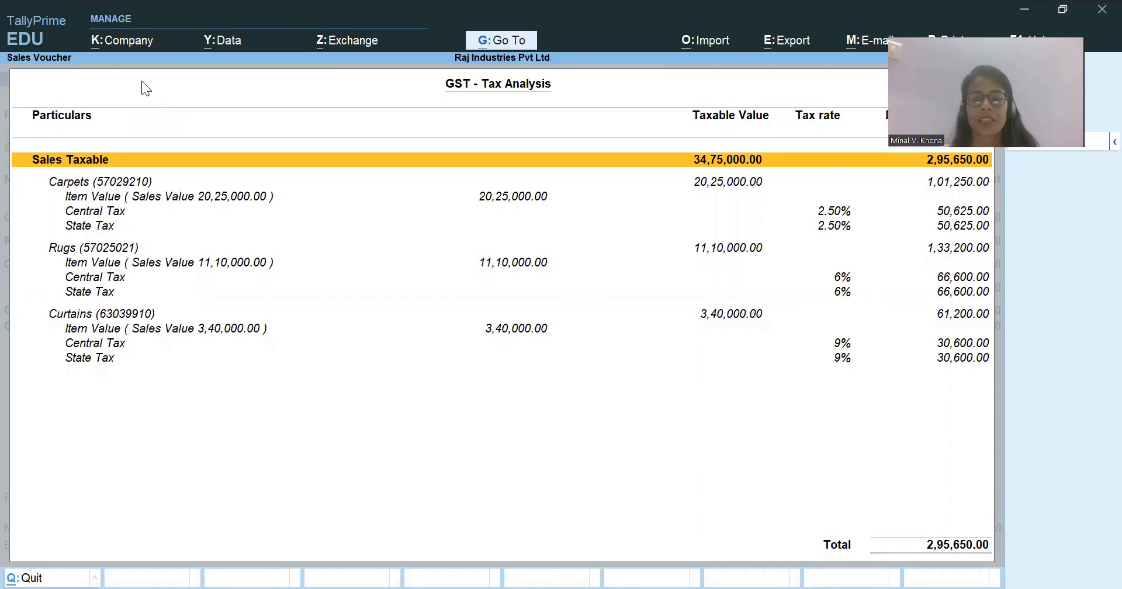
pyautogui.press('Down')
pyautogui.press('Down')
pyautogui.press('Down')
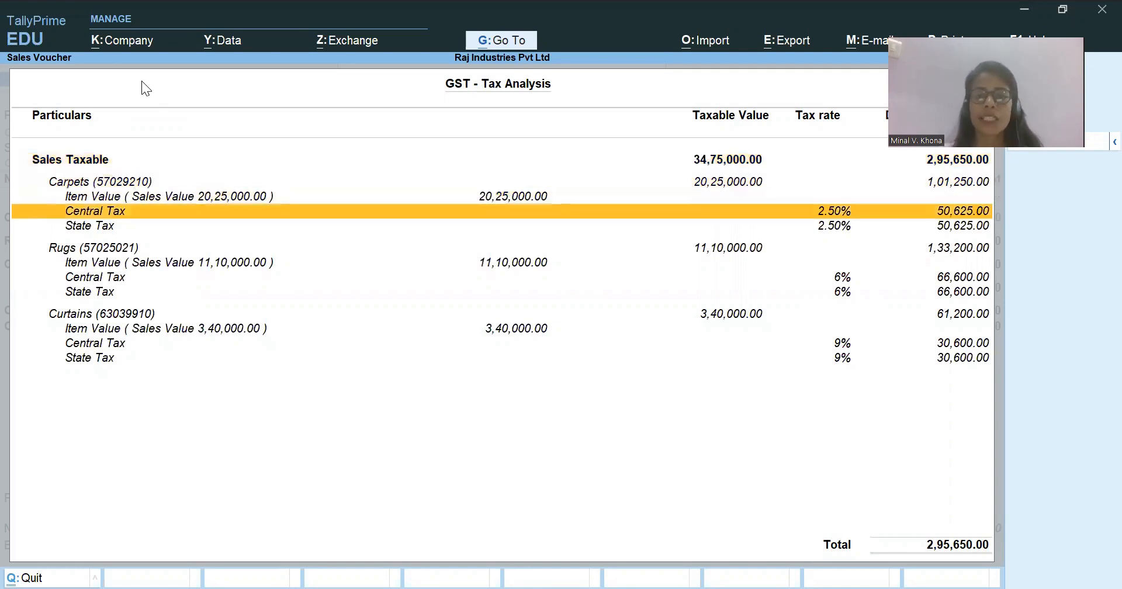
pyautogui.press('Down')
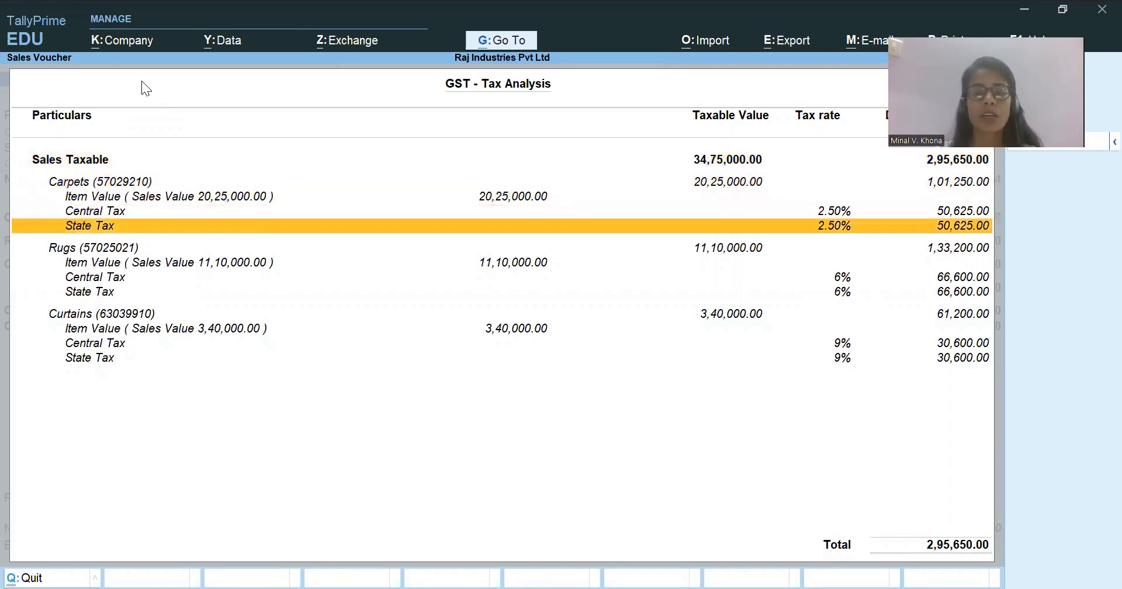
pyautogui.press('Down')
pyautogui.press('Down')
pyautogui.press('Down')
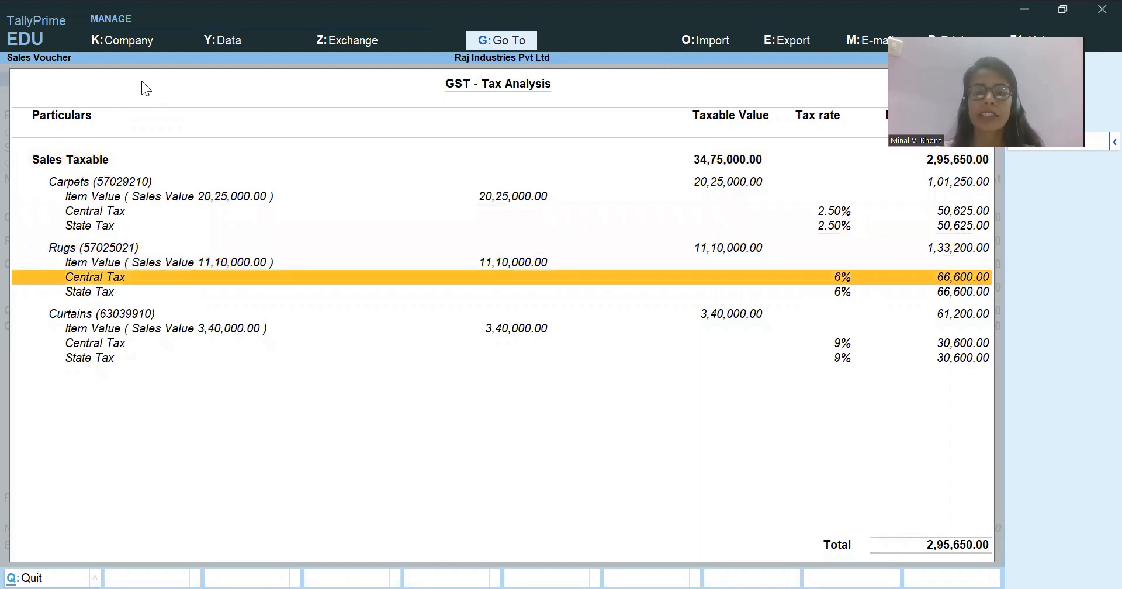
pyautogui.press('Down')
pyautogui.press('Down')
pyautogui.press('Down')
pyautogui.press('Down')
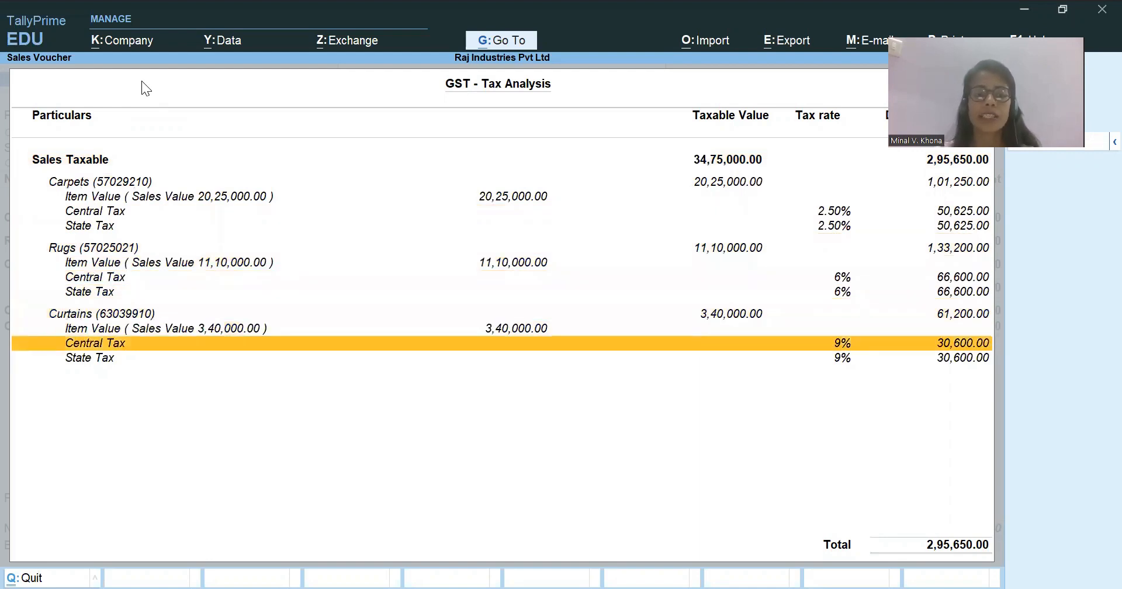
pyautogui.press('Escape')
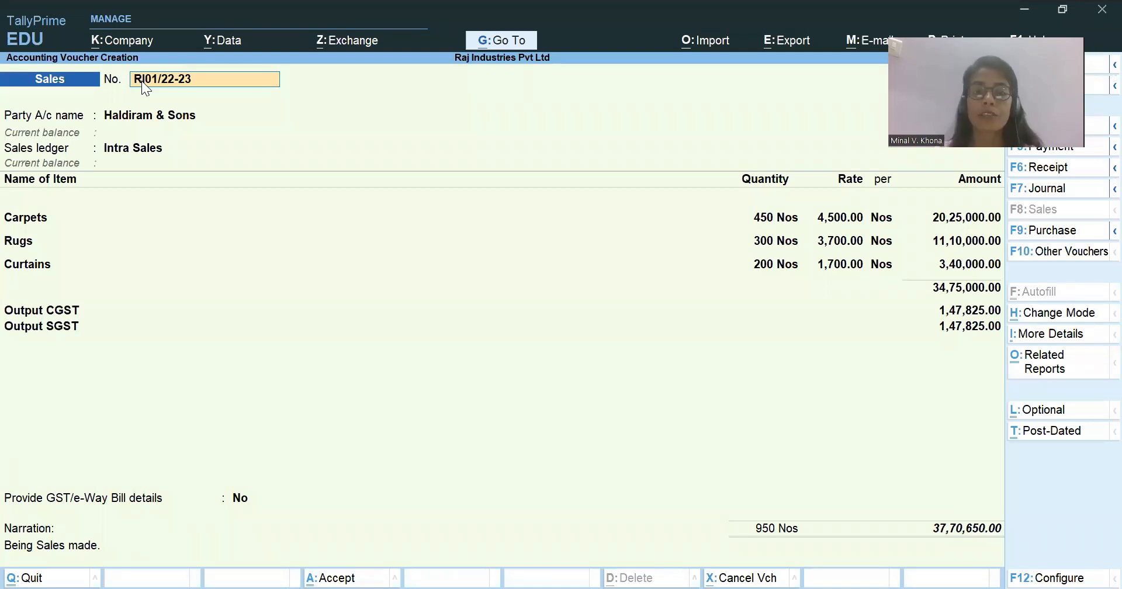
# Save the Haldiram & Sons sales voucher without sending its details for e-Way Bill generation.
pyautogui.press('ctrl')
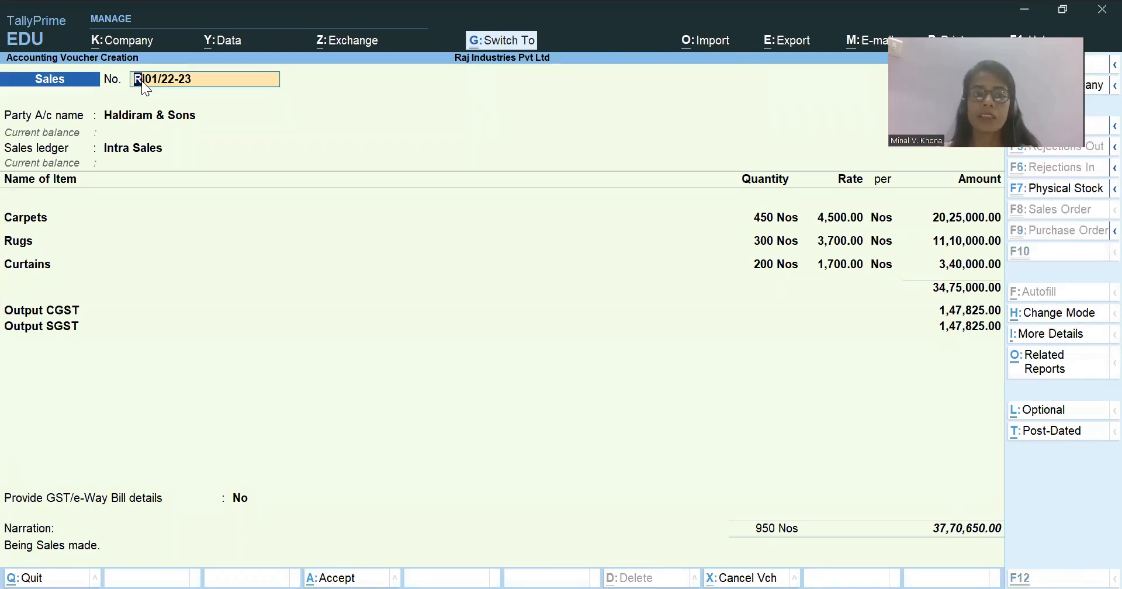
pyautogui.hotkey('ctrl', 'a')
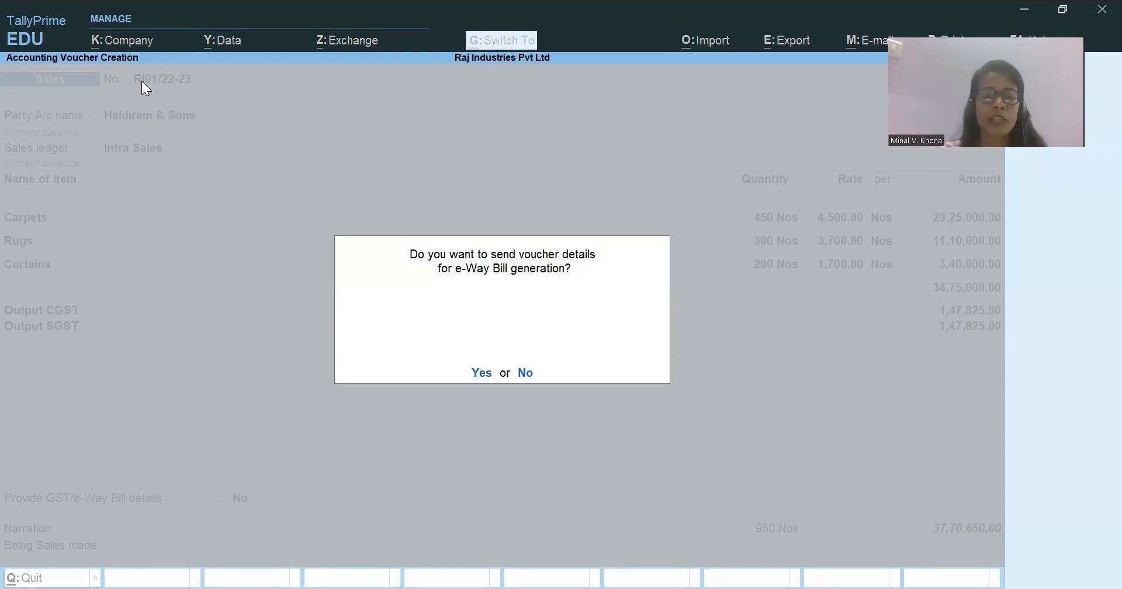
pyautogui.press('n')
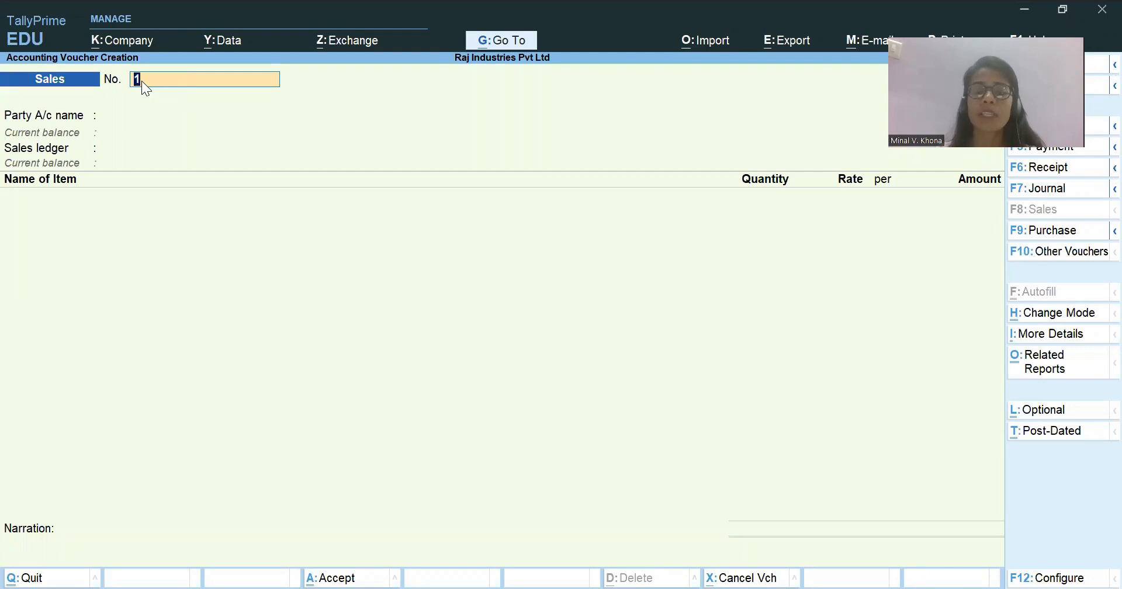
# Check the next sale in the Excel workbook and number the new sales voucher RI002/22-23 in TallyPrime.
pyautogui.press('ctrl')
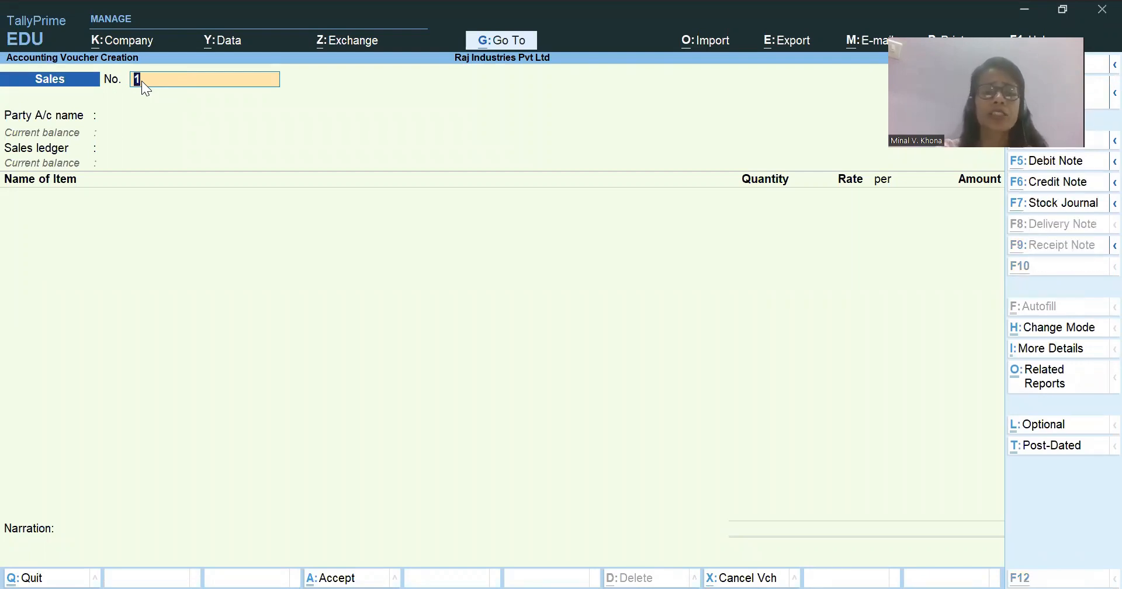
pyautogui.hotkey('alt', 'Tab')
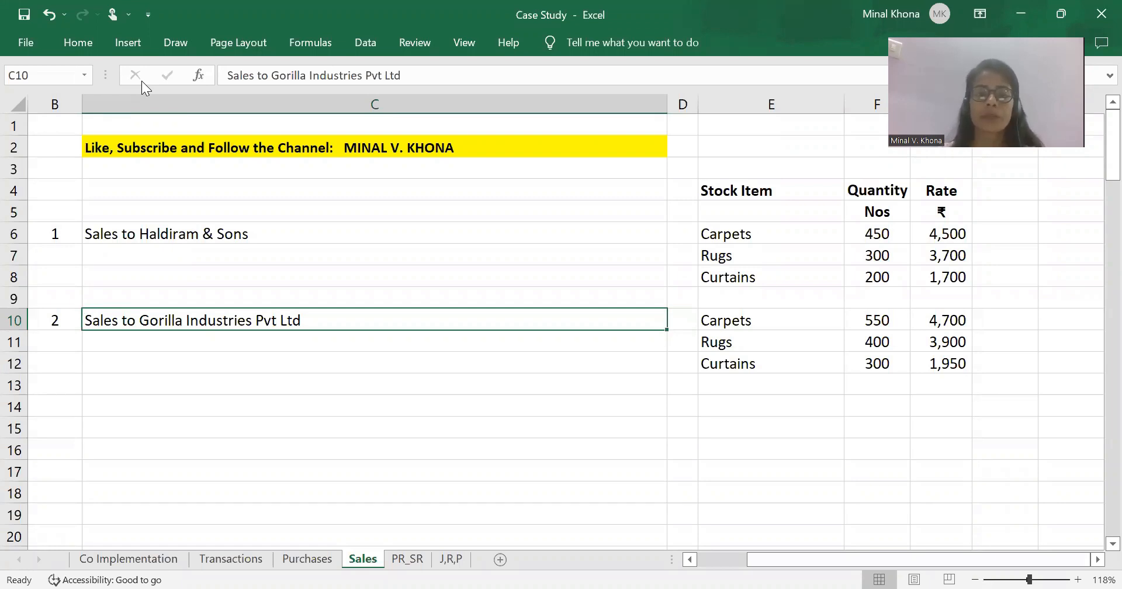
pyautogui.hotkey('alt', 'Tab')
pyautogui.write('RI001')
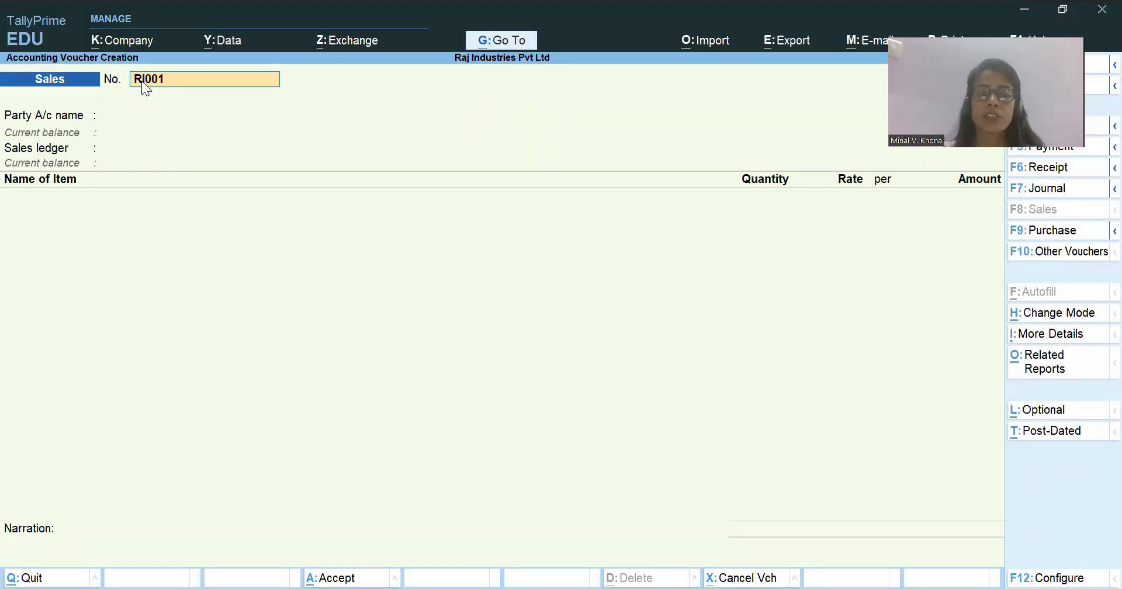
pyautogui.write('/22-23')
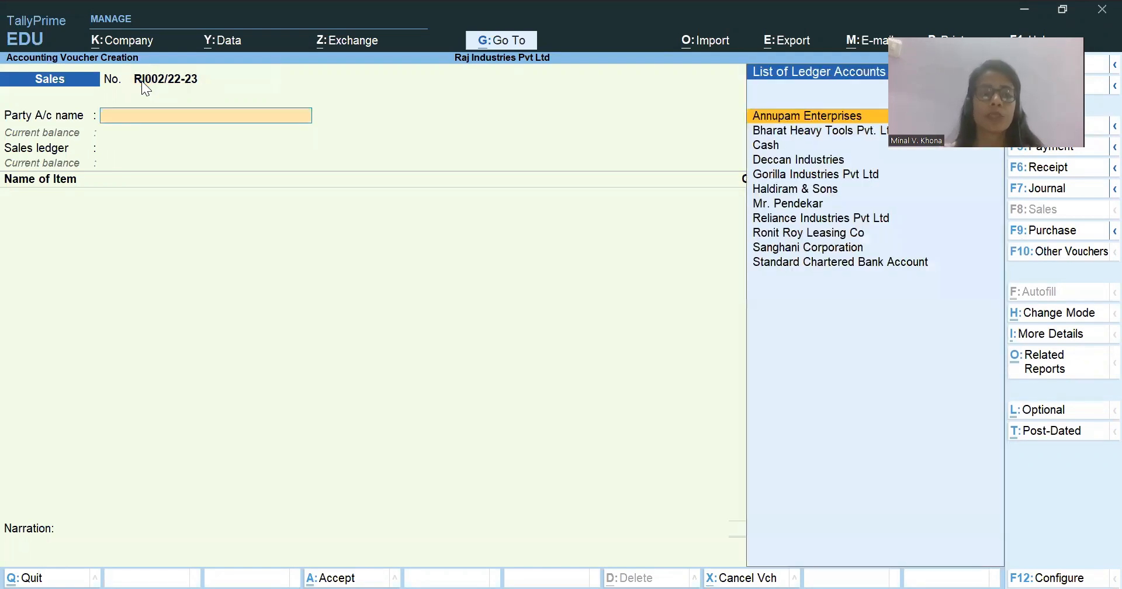
pyautogui.press('Return')
# Set the date of sales voucher RI002/22-23 to 2-5-2022.
pyautogui.press('F2')
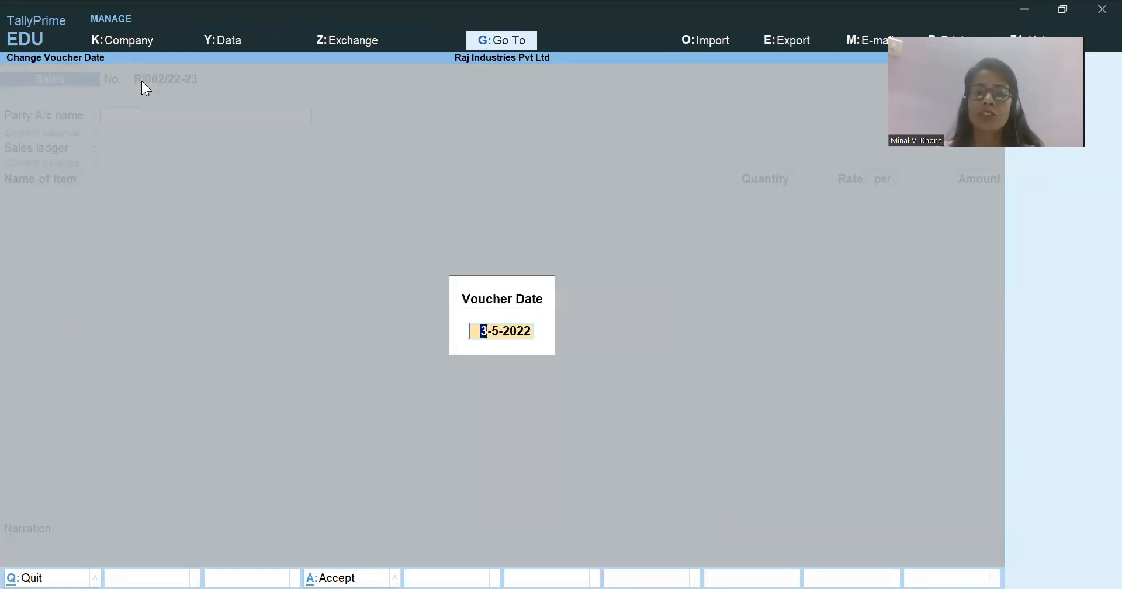
pyautogui.write('2.5')
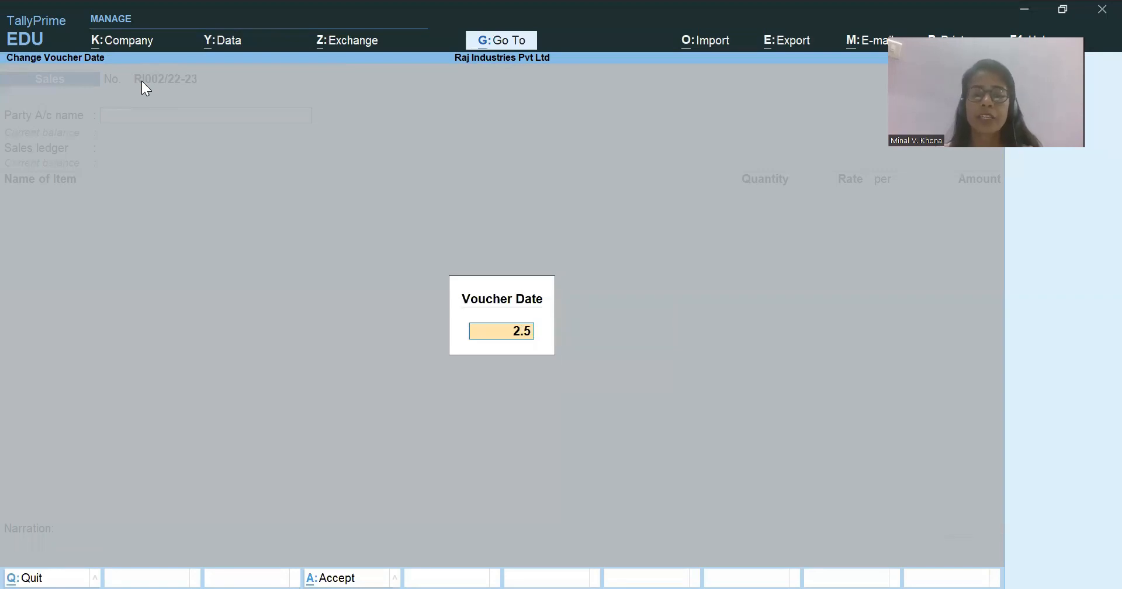
pyautogui.press('Return')
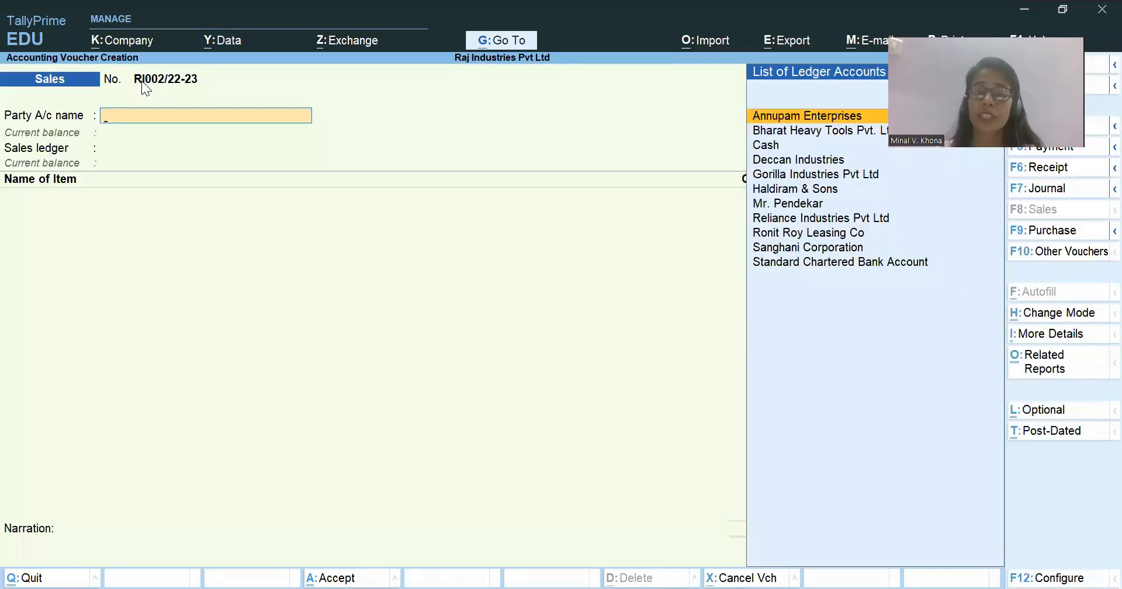
# Choose Gorilla Industries Pvt Ltd as the party, accept its dispatch and party details with state Gujarat, and select the Inter Sales ledger.
pyautogui.write('Gorilla Industries Pvt Ltd')
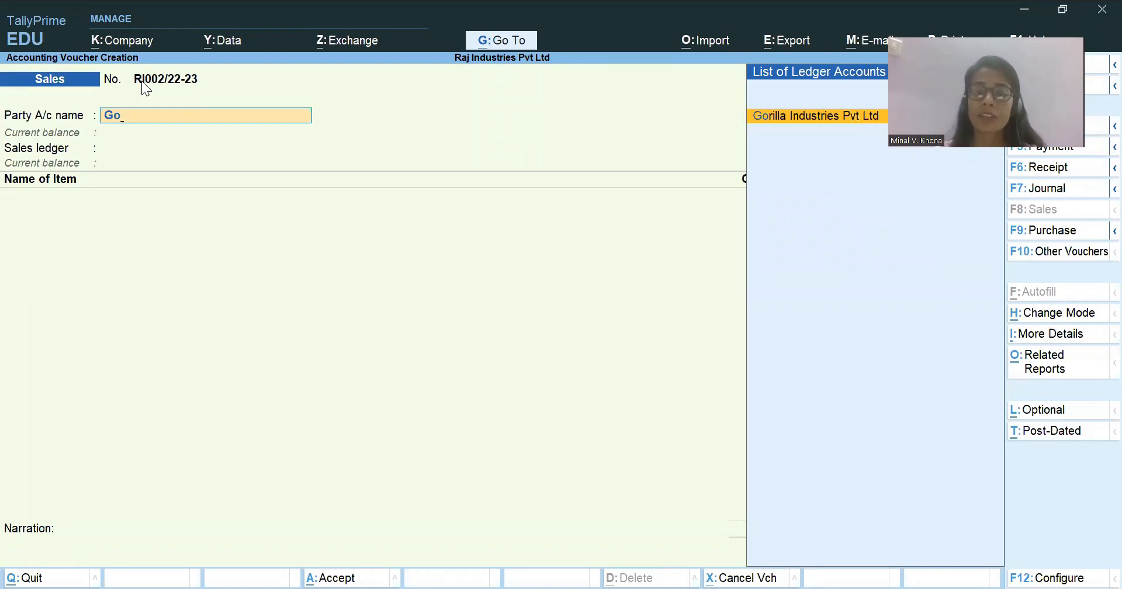
pyautogui.press('Return')
pyautogui.press('ctrl')
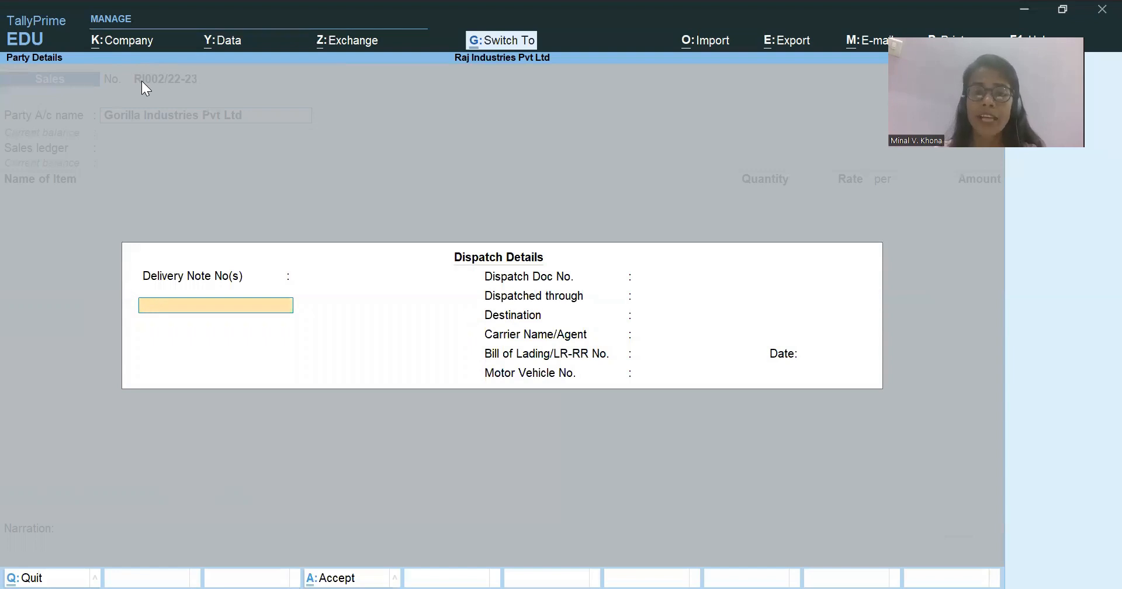
pyautogui.hotkey('ctrl', 'a')
pyautogui.click(458, 391)
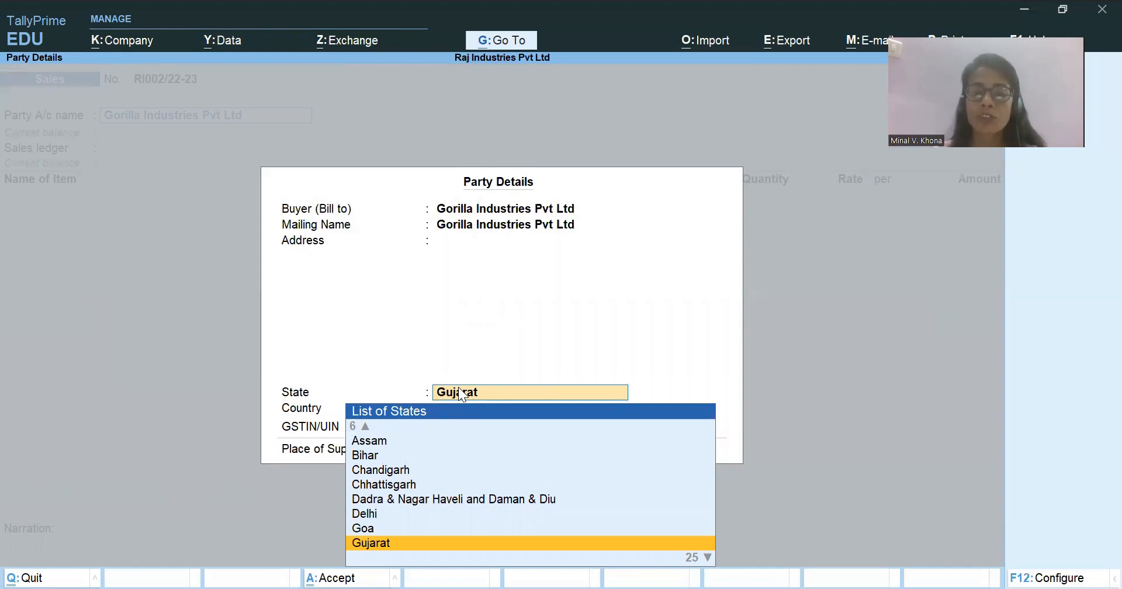
pyautogui.hotkey('ctrl', 'a')
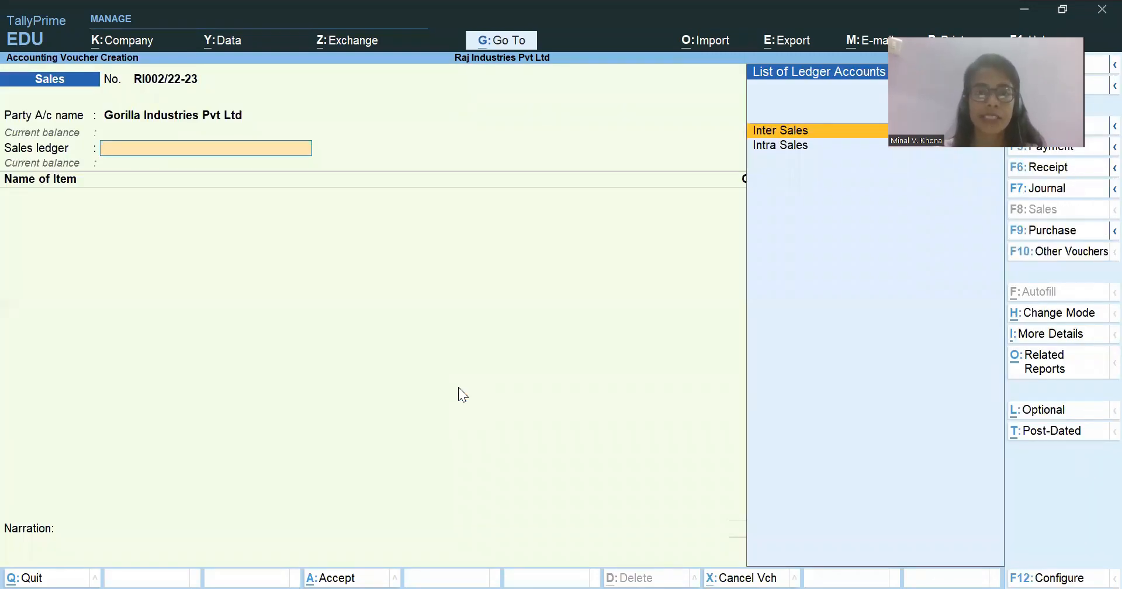
pyautogui.press('Return')
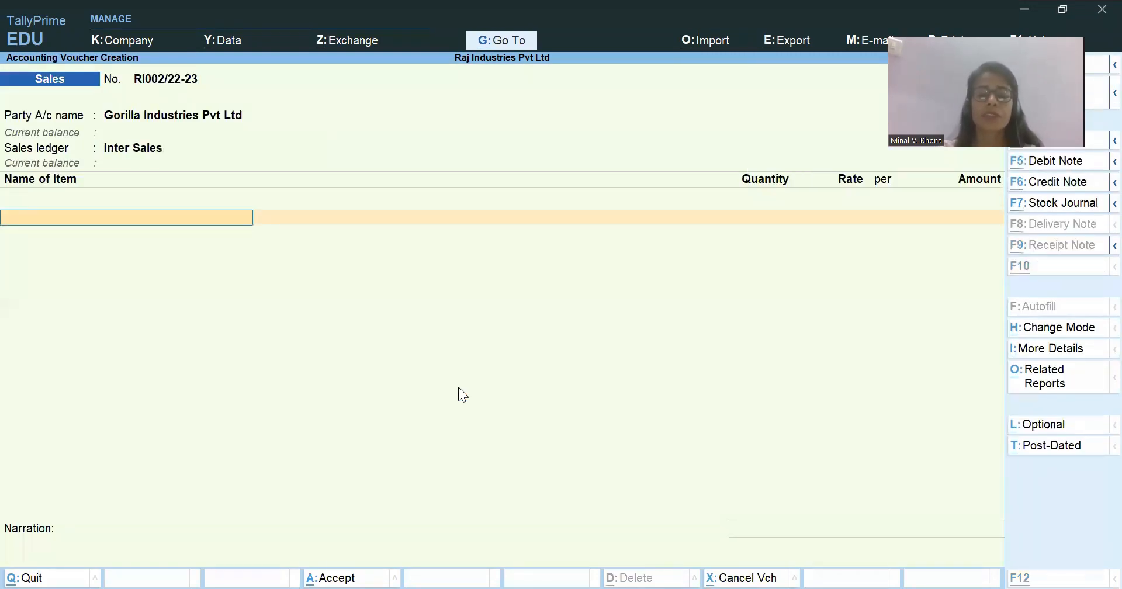
# Check the sale in the Excel workbook and add Carpets to the TallyPrime sales voucher, 550 Nos at a rate of 4,700.
pyautogui.hotkey('alt', 'Tab')
pyautogui.hotkey('alt', 'Tab')
pyautogui.write('Ca')
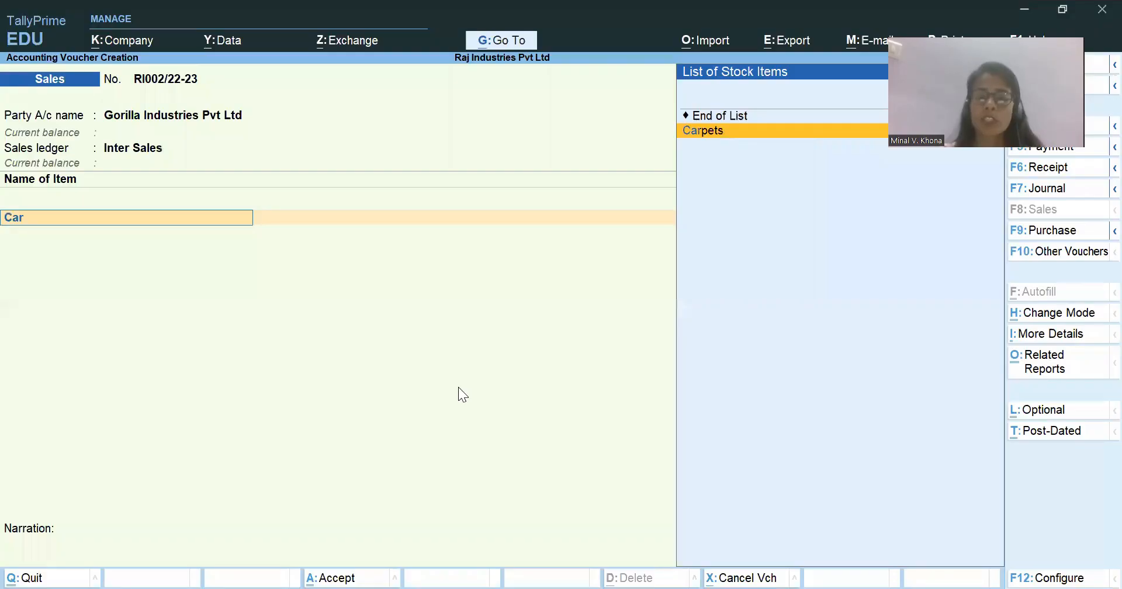
pyautogui.write('r')
pyautogui.press('Return')
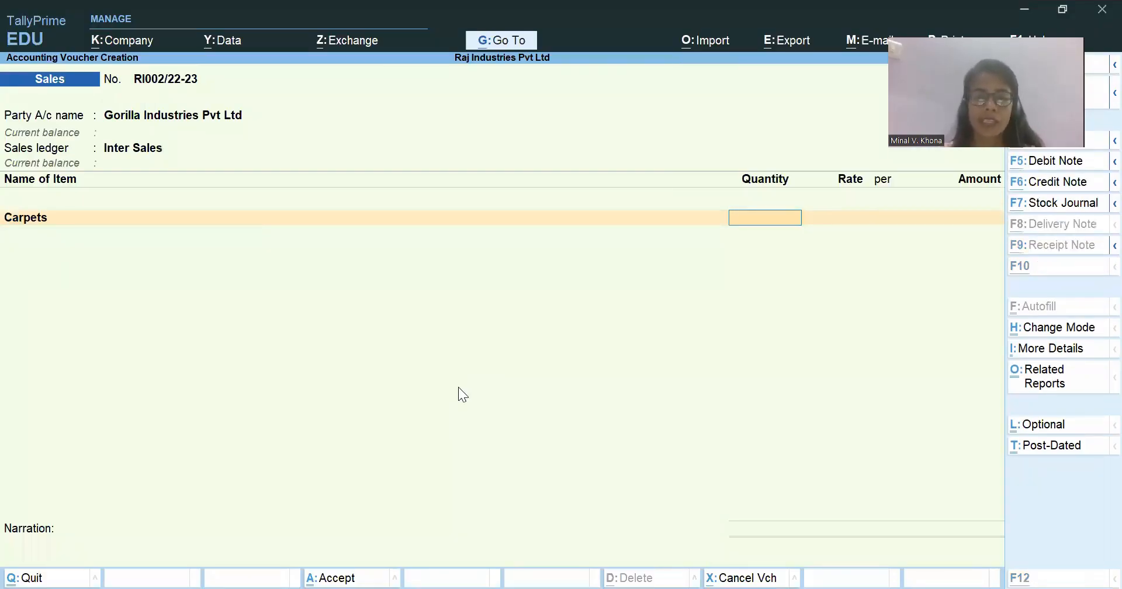
pyautogui.write('550')
pyautogui.press('Return')
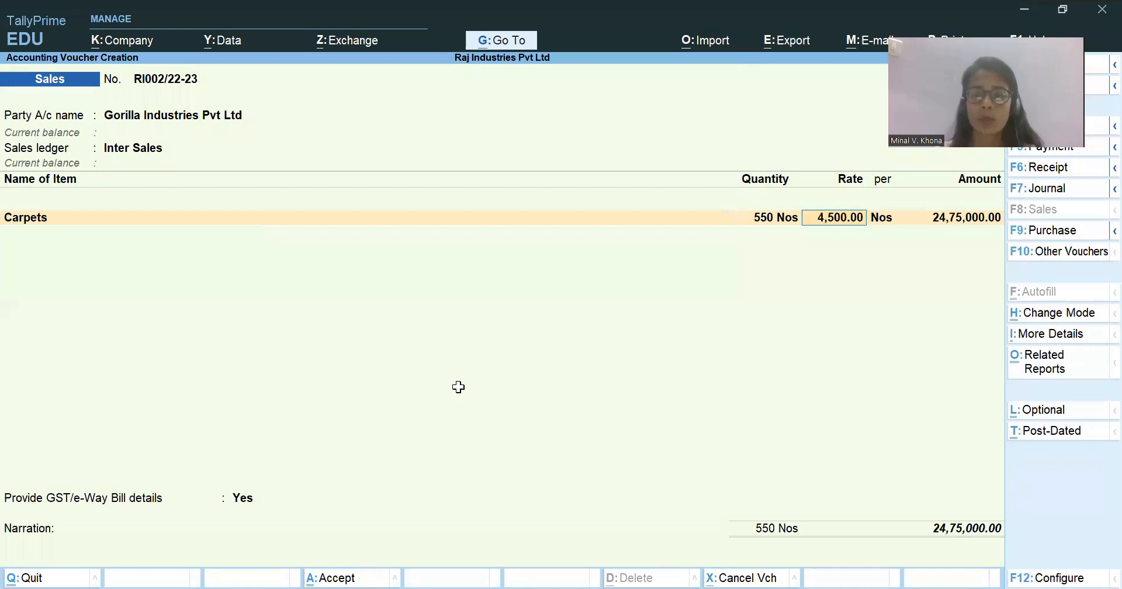
pyautogui.write('4700')
pyautogui.press('Return')
pyautogui.press('Return')
# Add Rugs as the second stock item, with a quantity of 400 Nos at a rate of 3,900.
pyautogui.press('Return')
pyautogui.press('ctrl')
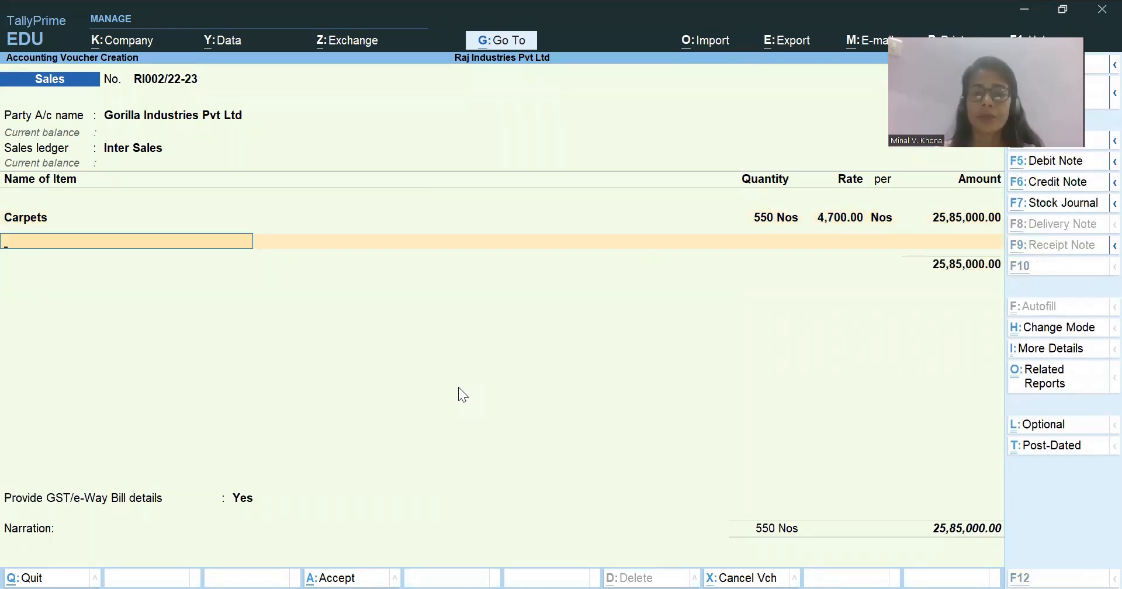
pyautogui.write('Rugs')
pyautogui.press('Return')
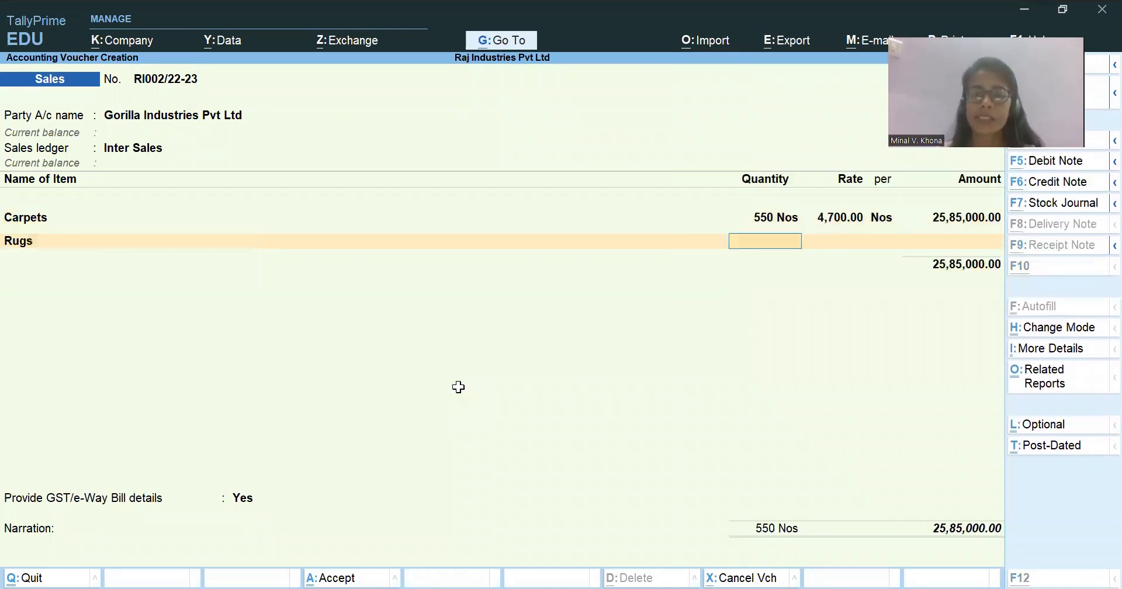
pyautogui.write('400')
pyautogui.press('Return')
pyautogui.write('3900')
pyautogui.press('Return')
pyautogui.press('Return')
pyautogui.press('Return')
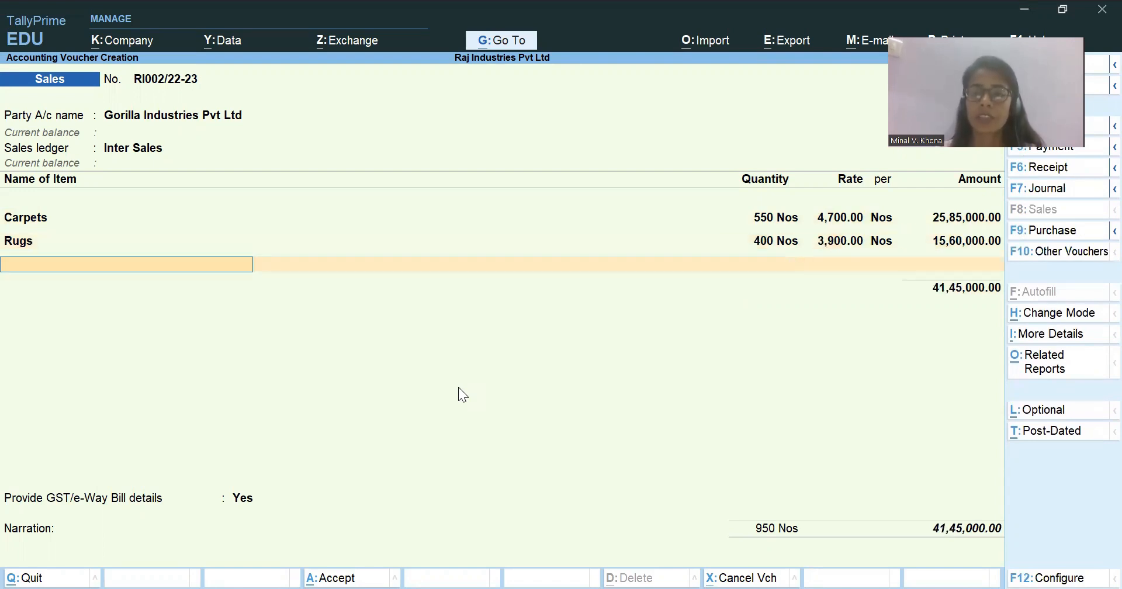
# Check the remaining item in the Excel workbook and add Curtains to the TallyPrime voucher, 300 Nos at a rate of 1,950.
pyautogui.hotkey('alt', 'Tab')
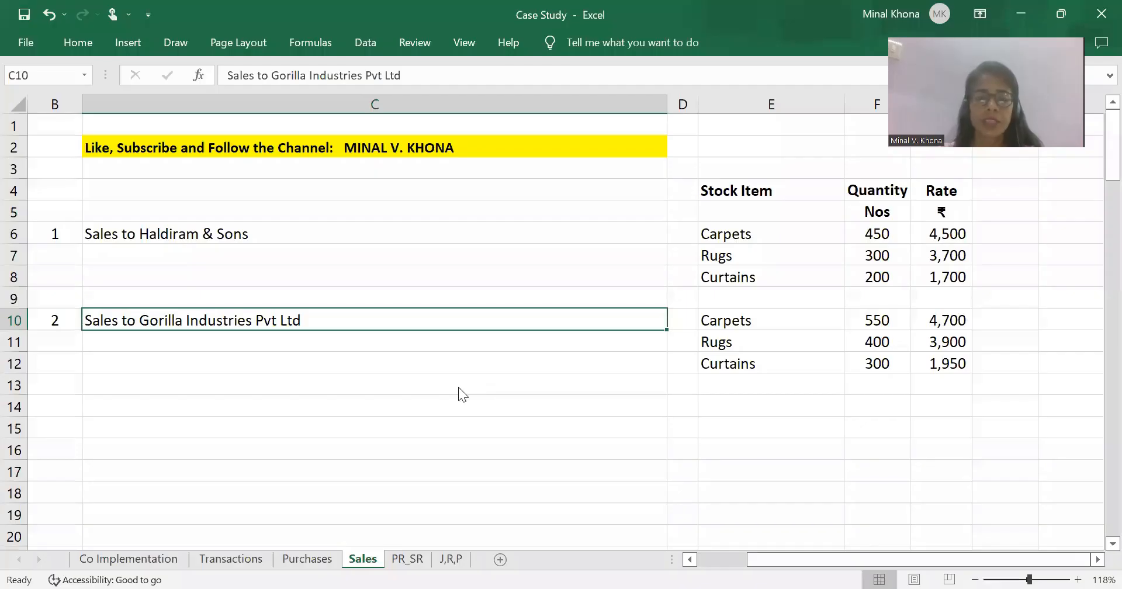
pyautogui.hotkey('alt', 'Tab')
pyautogui.write('Cur')
pyautogui.press('Return')
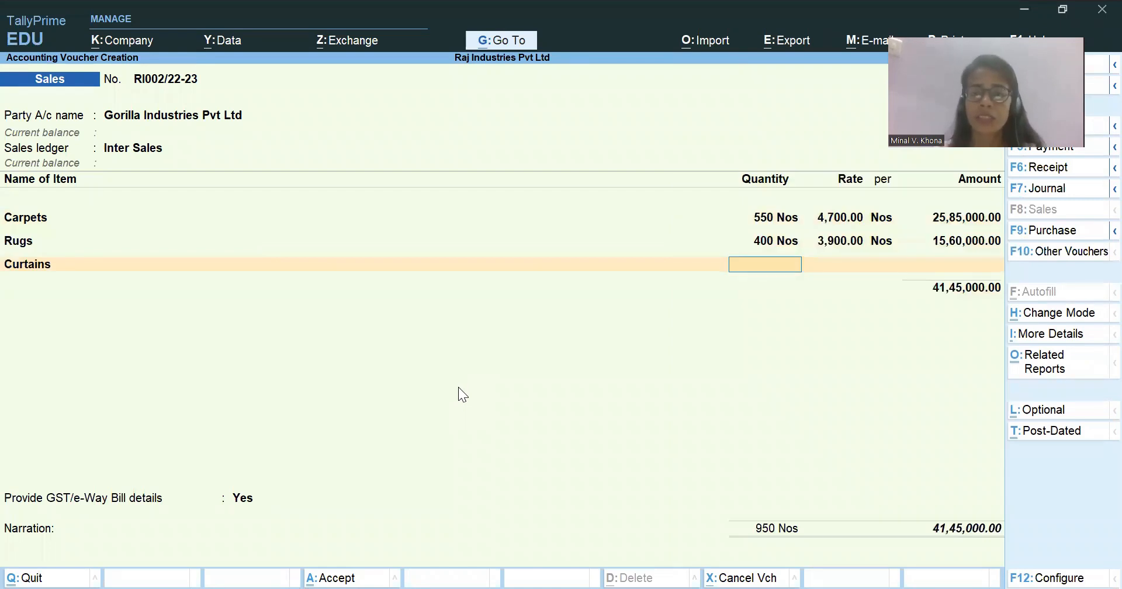
pyautogui.write('300')
pyautogui.press('Return')
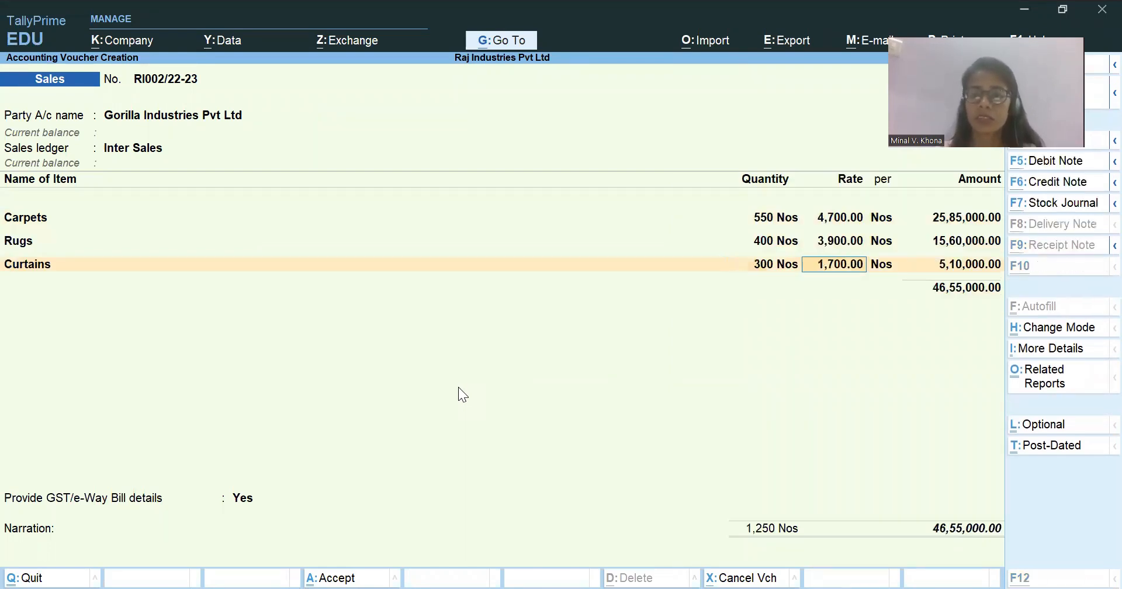
pyautogui.write('1950')
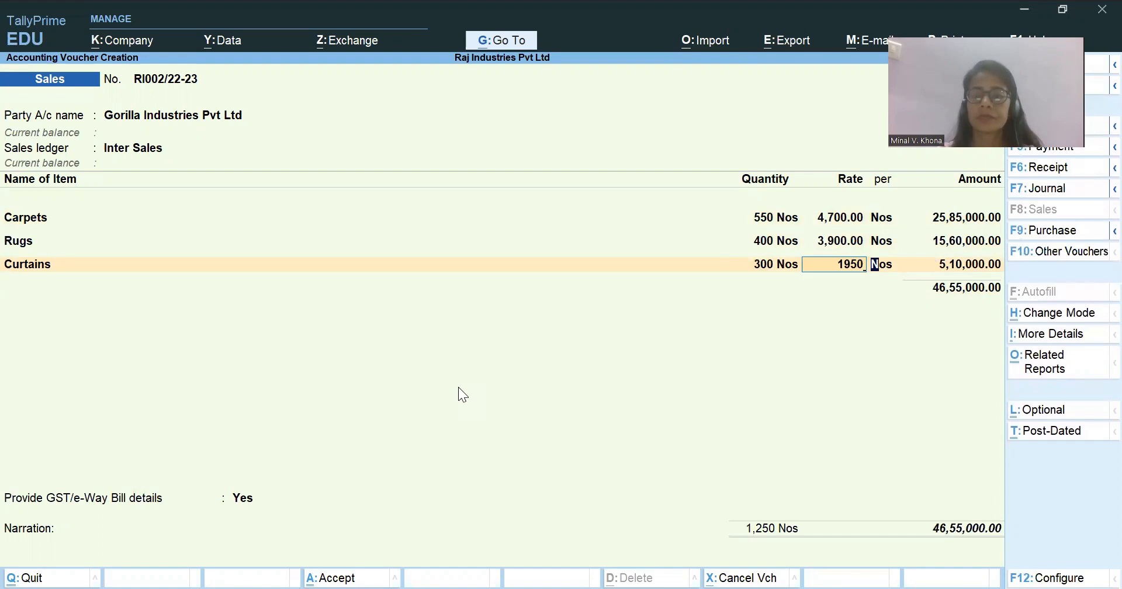
pyautogui.press('Return')
# End the stock item list and add the Output IGST ledger below the items.
pyautogui.press('Return')
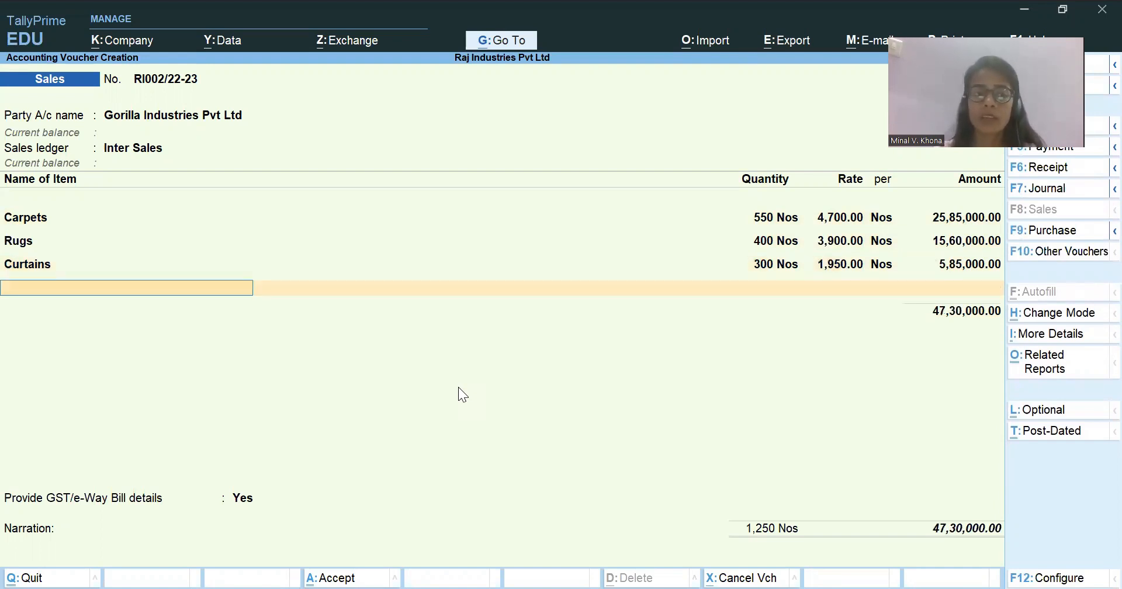
pyautogui.press('Return')
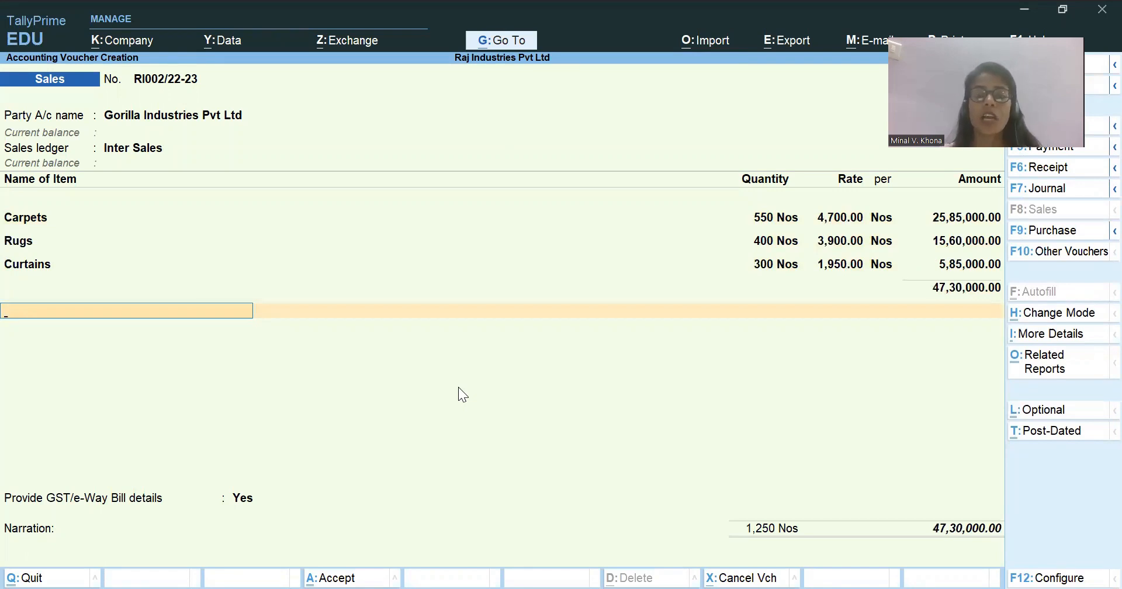
pyautogui.write('Out')
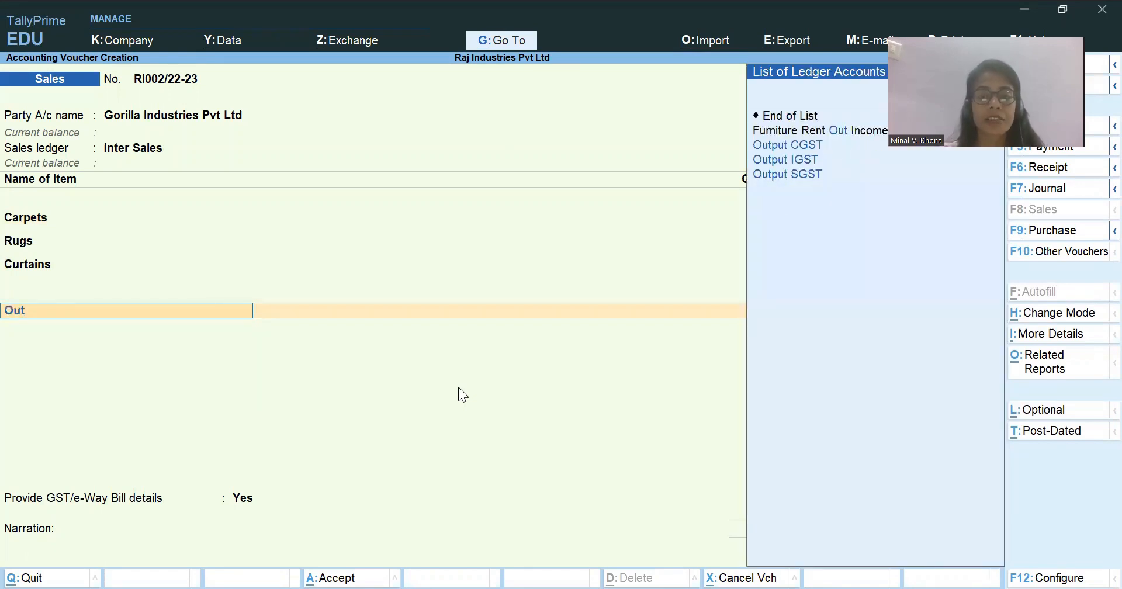
pyautogui.press('Down')
pyautogui.press('Down')
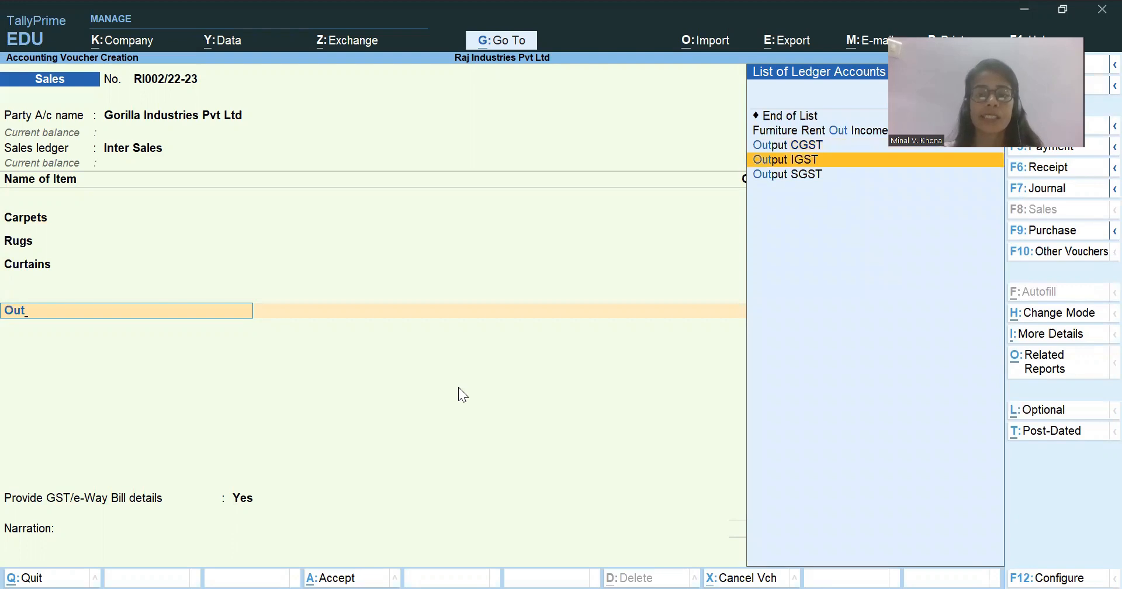
pyautogui.press('Return')
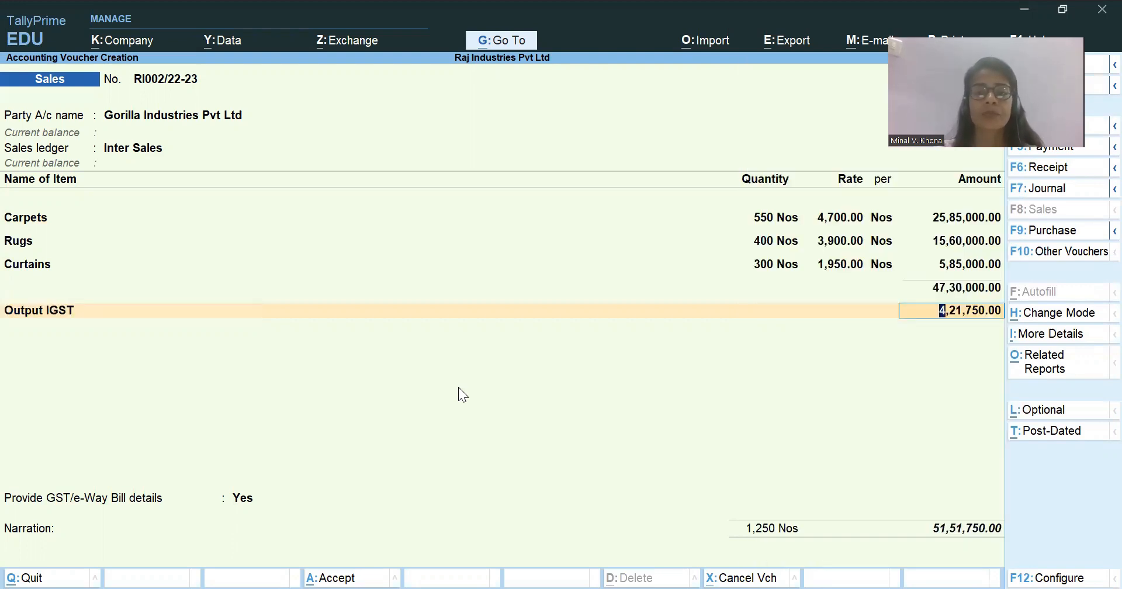
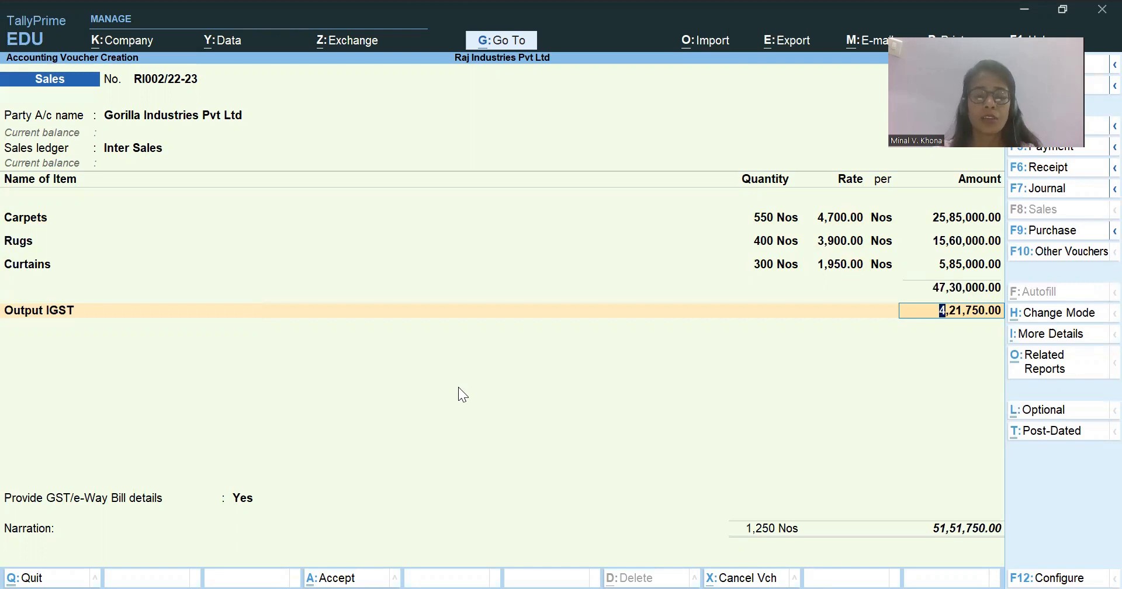
# Open the voucher's GST tax analysis in detailed form and examine the integrated tax rate and amount for Carpets, Rugs and Curtains.
pyautogui.hotkey('ctrl', 'o')
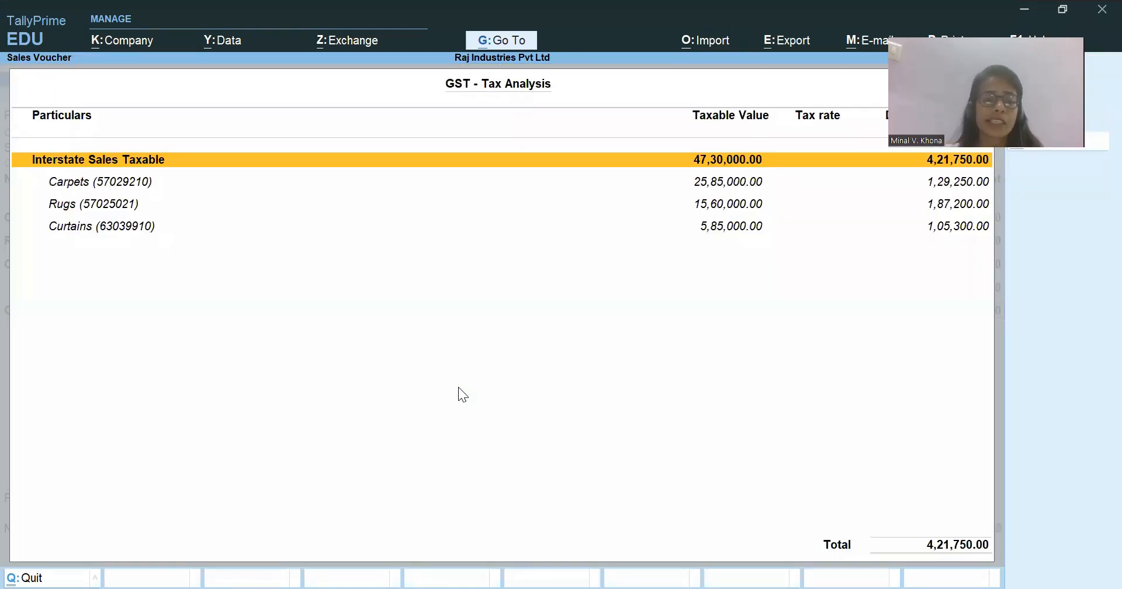
pyautogui.hotkey('alt', 'F5')
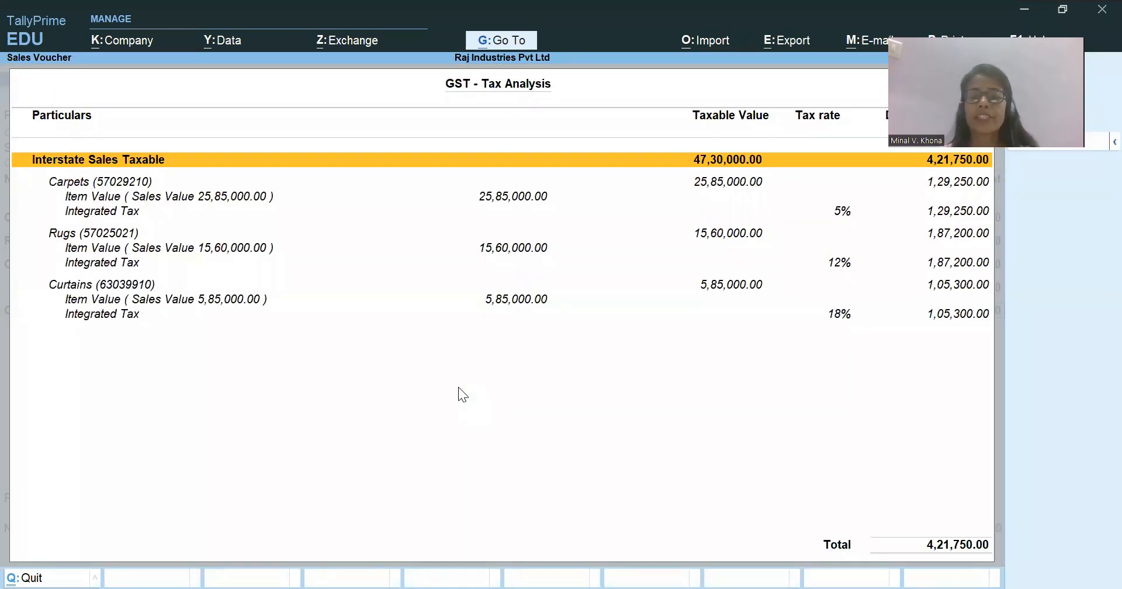
pyautogui.press('Down')
pyautogui.press('Down')
pyautogui.press('Down')
pyautogui.press('Down')
pyautogui.press('Down')
pyautogui.press('Down')
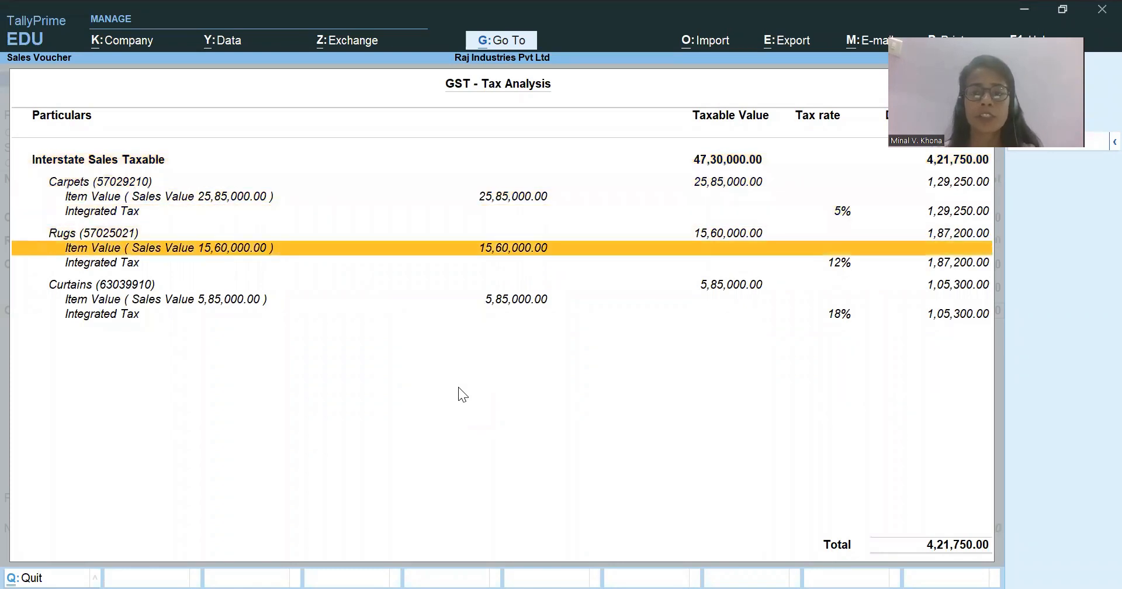
pyautogui.press('Down')
pyautogui.press('Down')
pyautogui.press('Down')
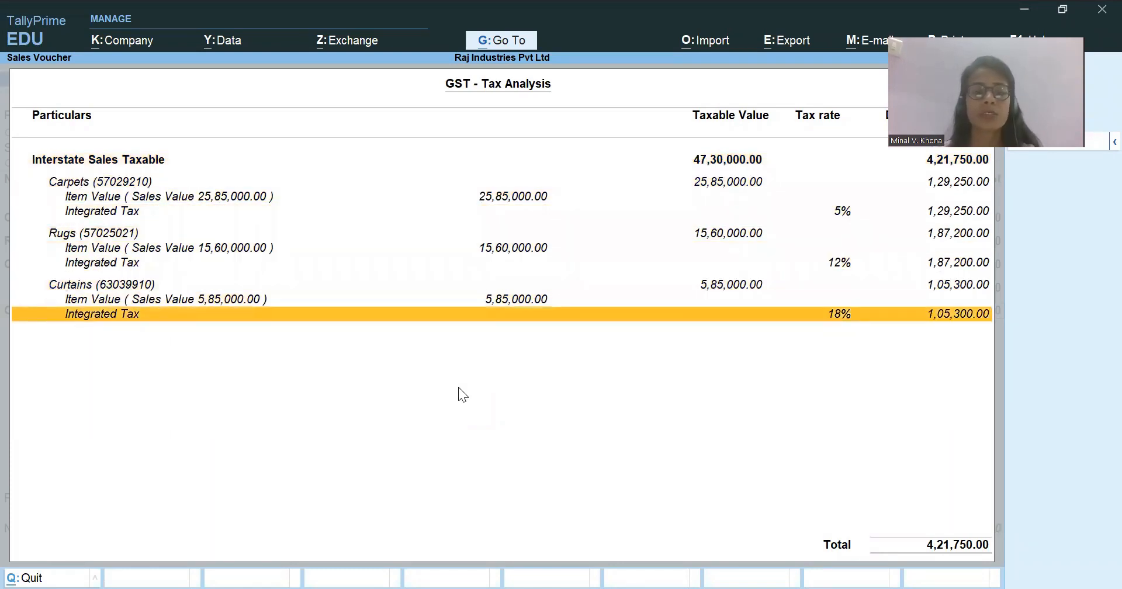
pyautogui.press('Up')
pyautogui.press('Up')
pyautogui.press('Up')
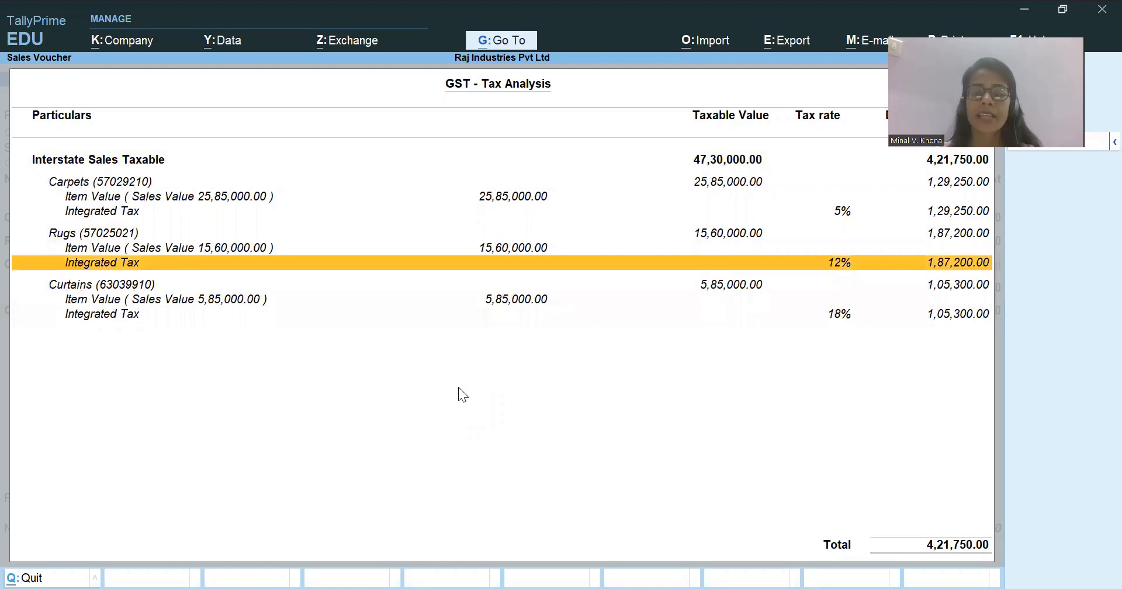
pyautogui.press('Down')
pyautogui.press('Down')
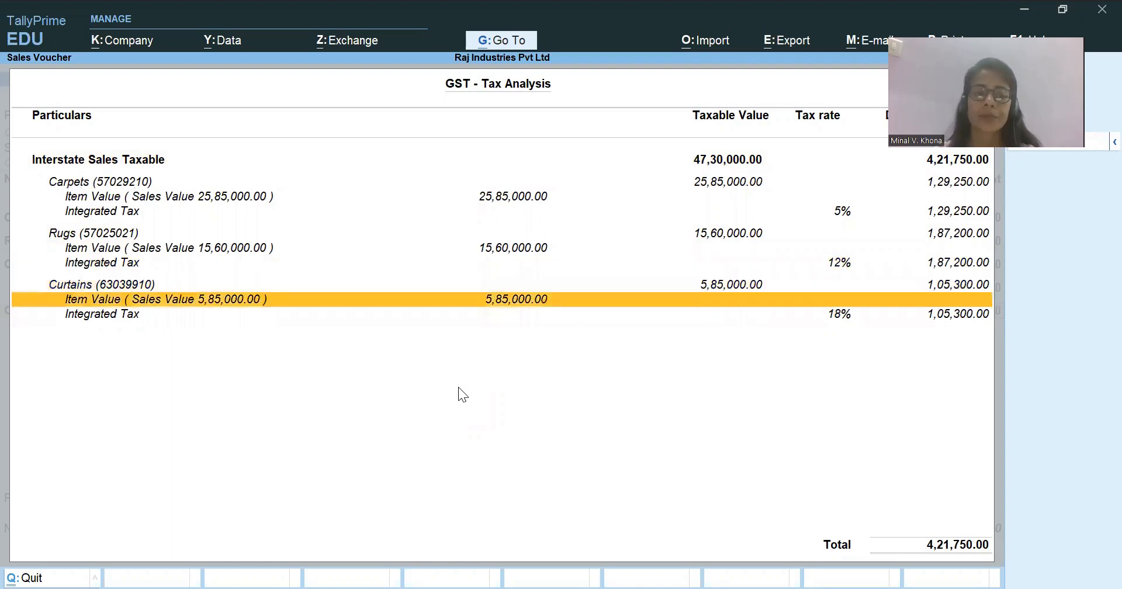
pyautogui.press('Escape')
# Accept the Output IGST amount, end the ledger list and set Provide GST/e-Way Bill details to No.
pyautogui.press('Return')
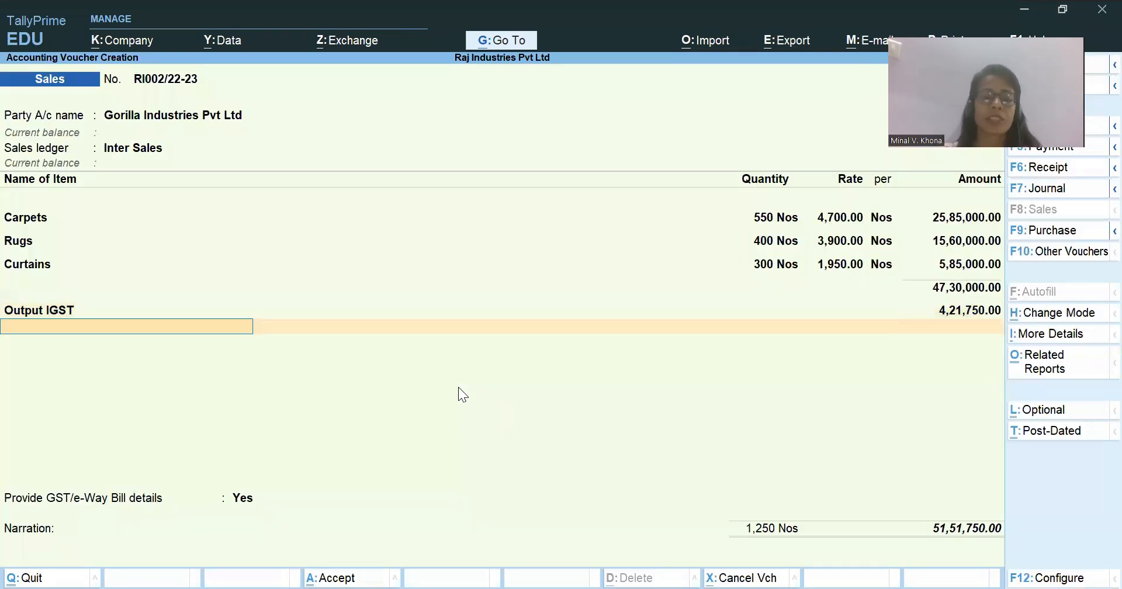
pyautogui.press('Return')
pyautogui.press('Down')
pyautogui.press('Return')
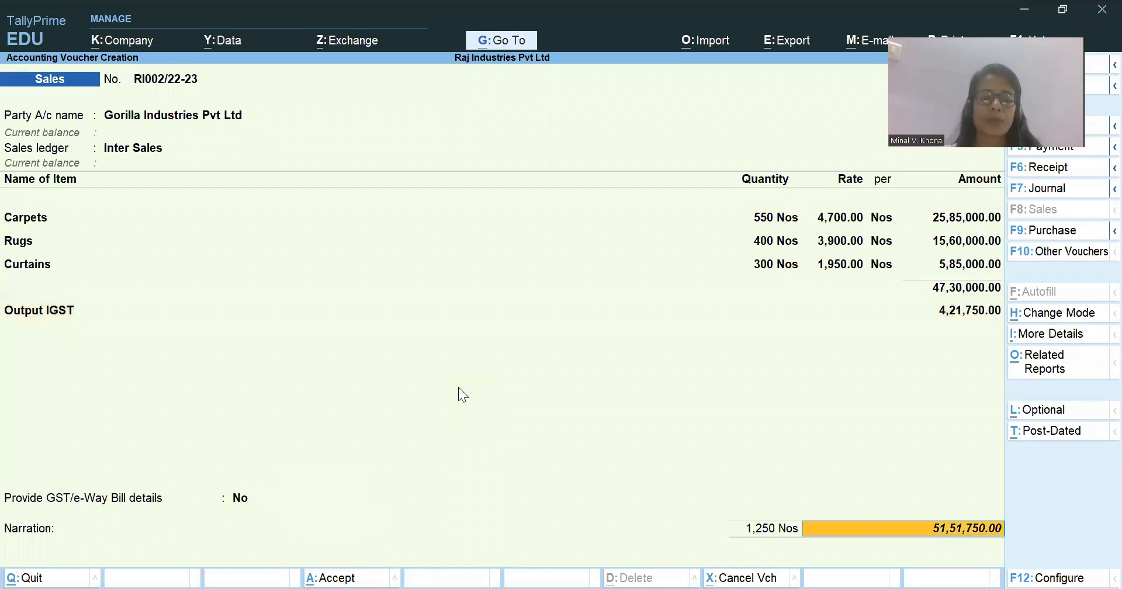
# Enter the narration "Being Sales made.", save the Gorilla Industries sales voucher and return to the Gateway of Tally.
pyautogui.press('Return')
pyautogui.press('Return')
pyautogui.press('Return')
pyautogui.press('Return')
pyautogui.press('Return')
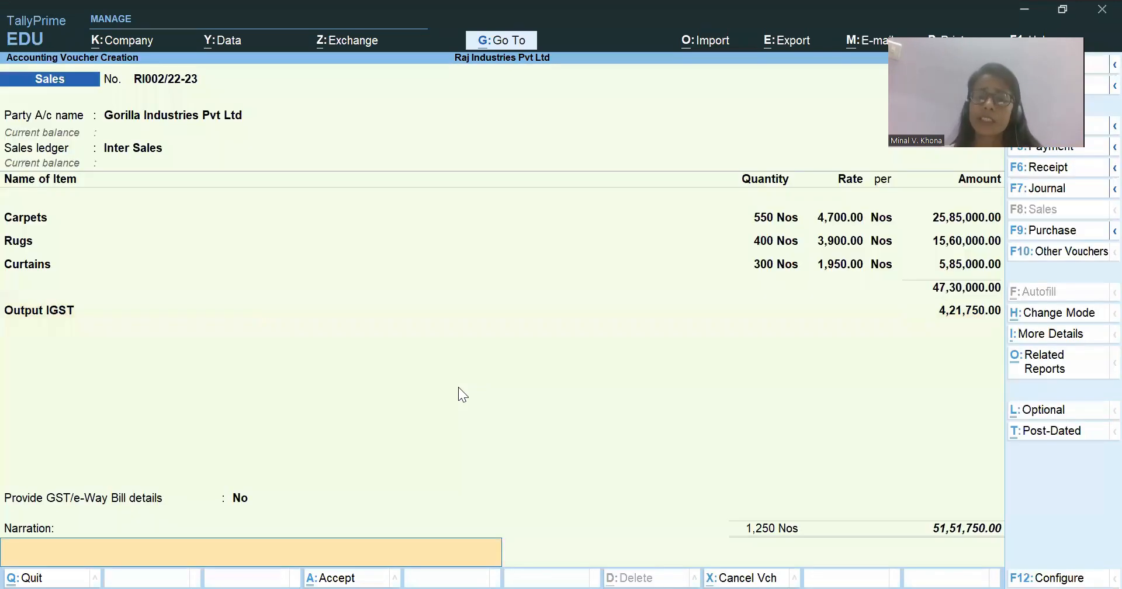
pyautogui.write('Being Sales made.')
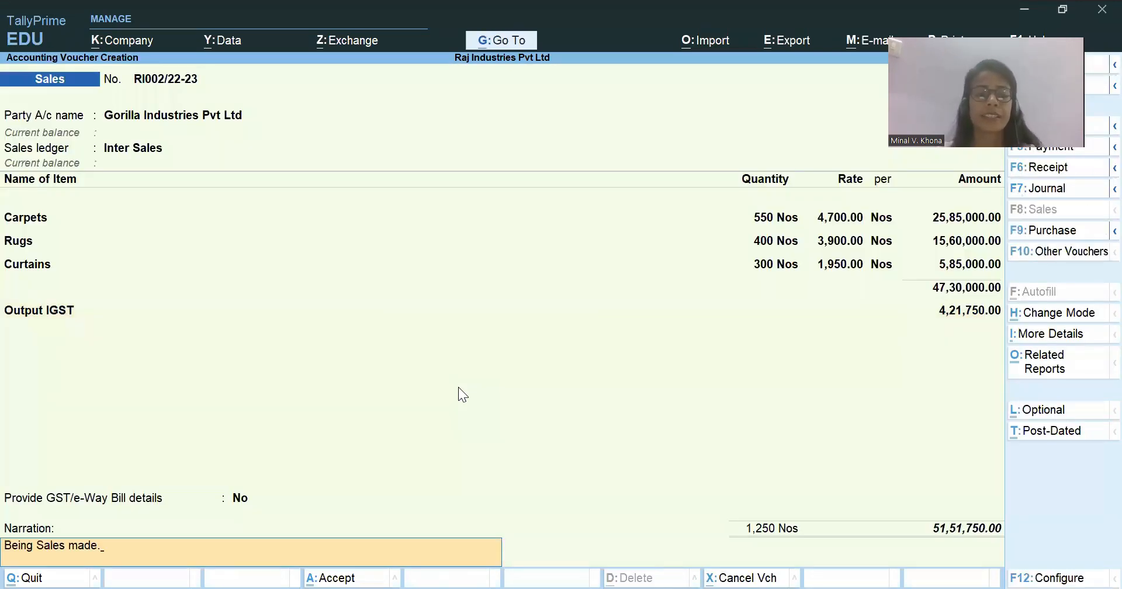
pyautogui.press('Return')
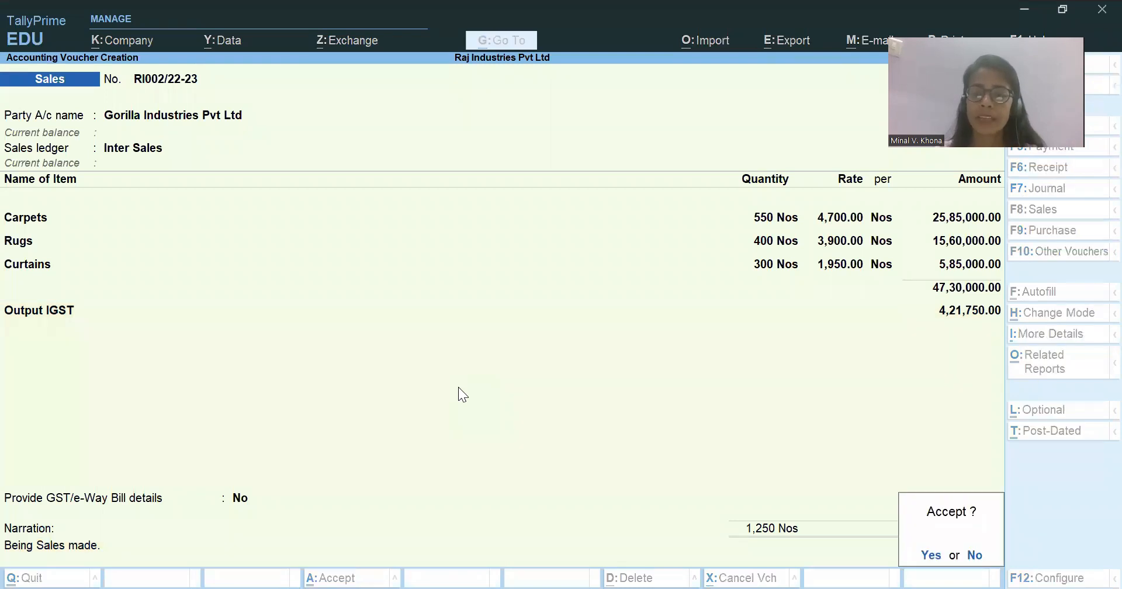
pyautogui.press('Return')
pyautogui.press('n')
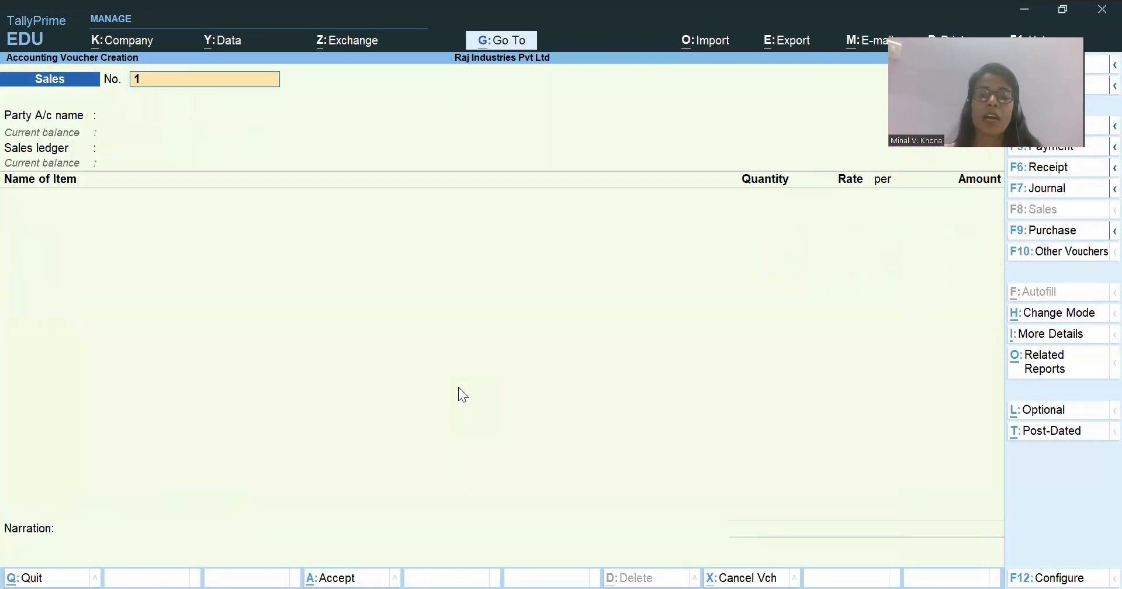
pyautogui.press('Escape')
pyautogui.press('Return')
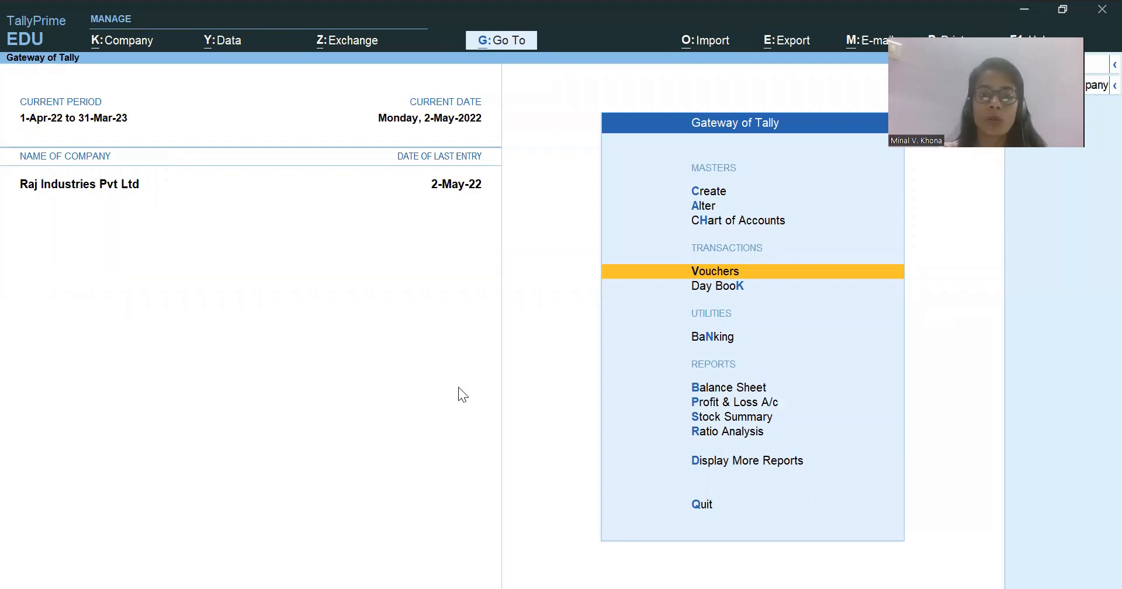
# Open the Sales Register and drill down into May to view its list of sales vouchers.
pyautogui.hotkey('alt', 'g')
pyautogui.write('Sale')
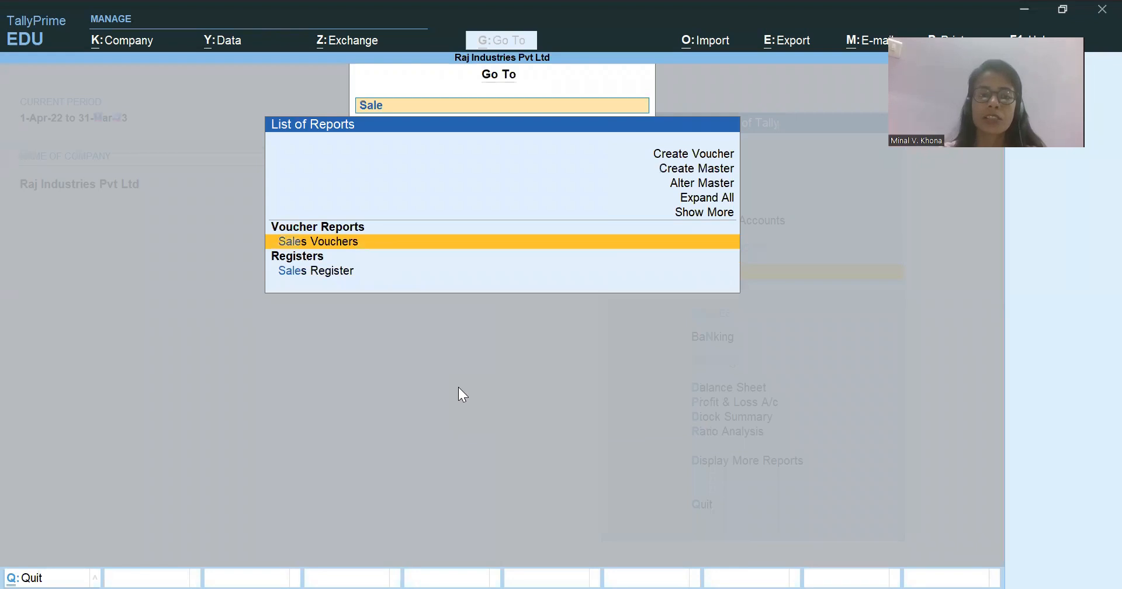
pyautogui.press('Down')
pyautogui.press('Return')
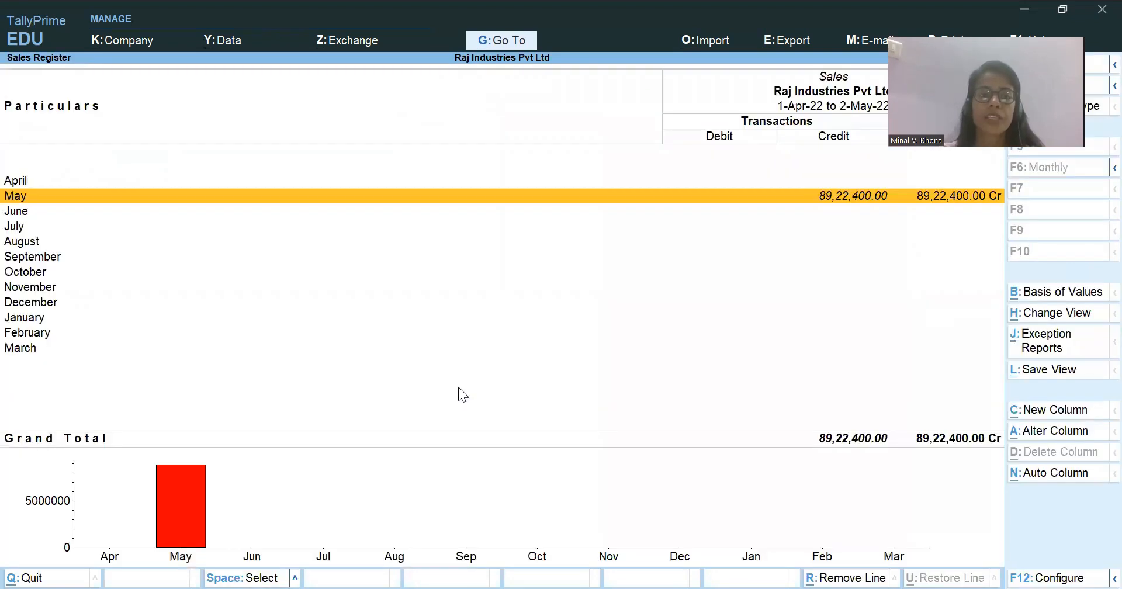
pyautogui.press('Return')
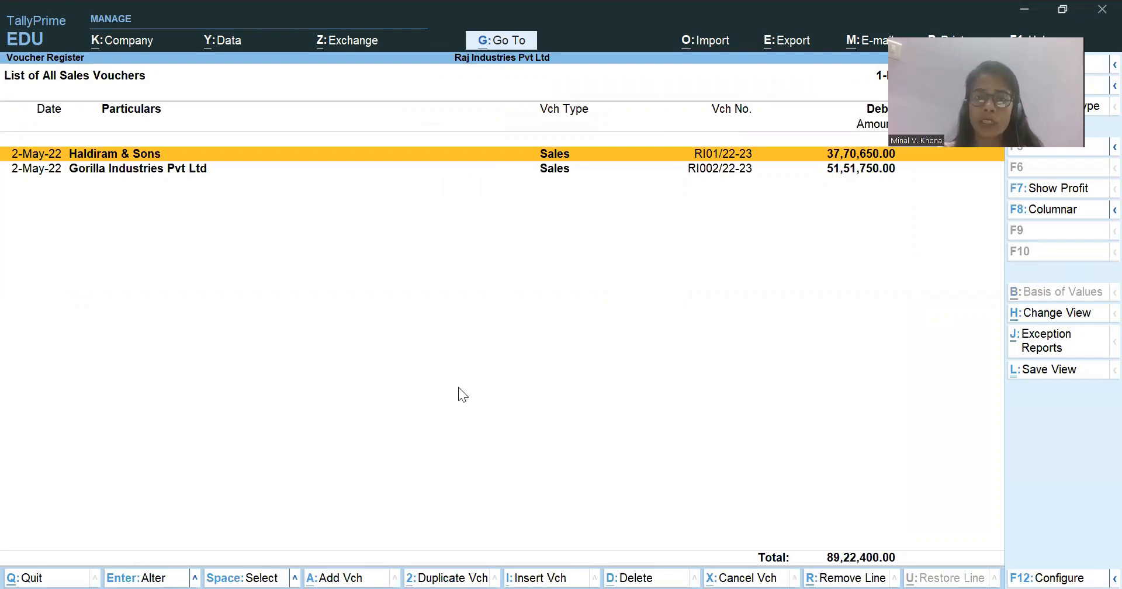
# Open the Day Book and extend its period to run from 1-Apr-22 to 2-May-22.
pyautogui.press('alt')
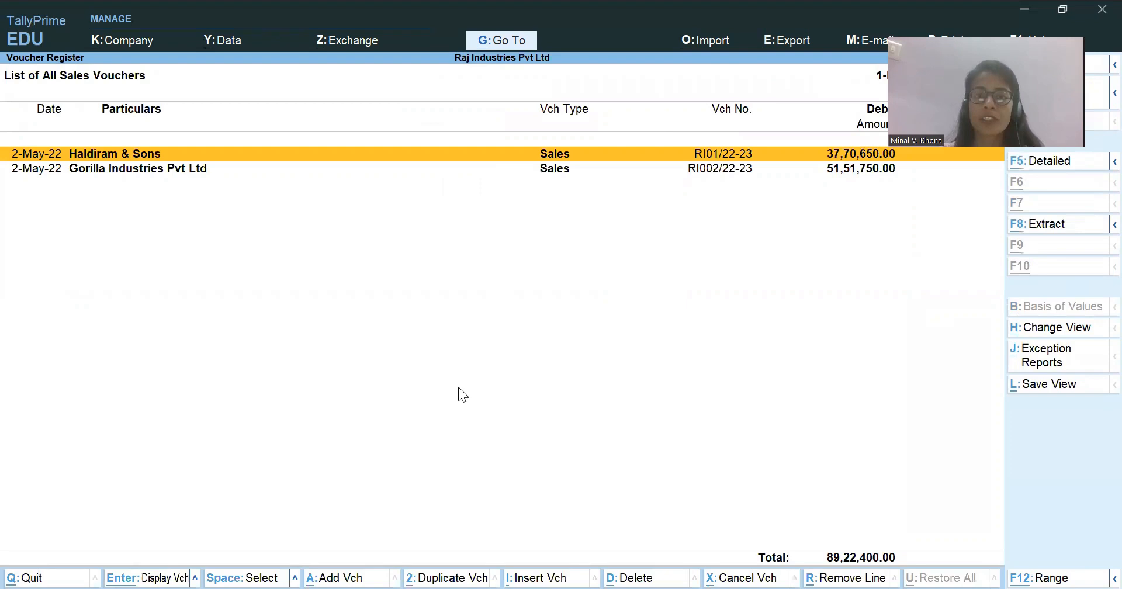
pyautogui.hotkey('alt', 'g')
pyautogui.write('Day')
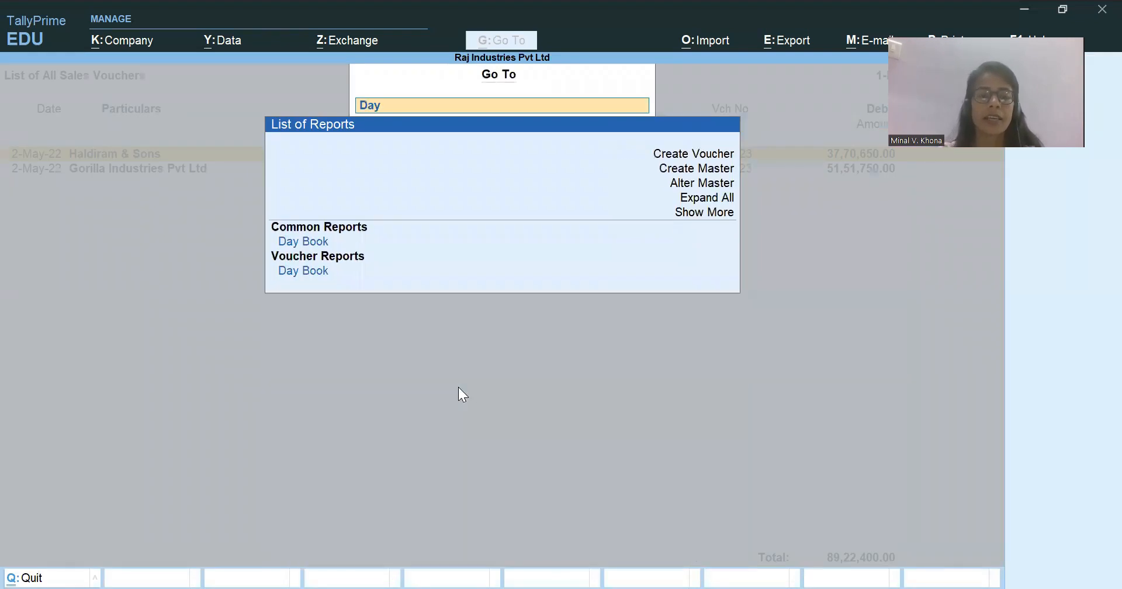
pyautogui.press('Return')
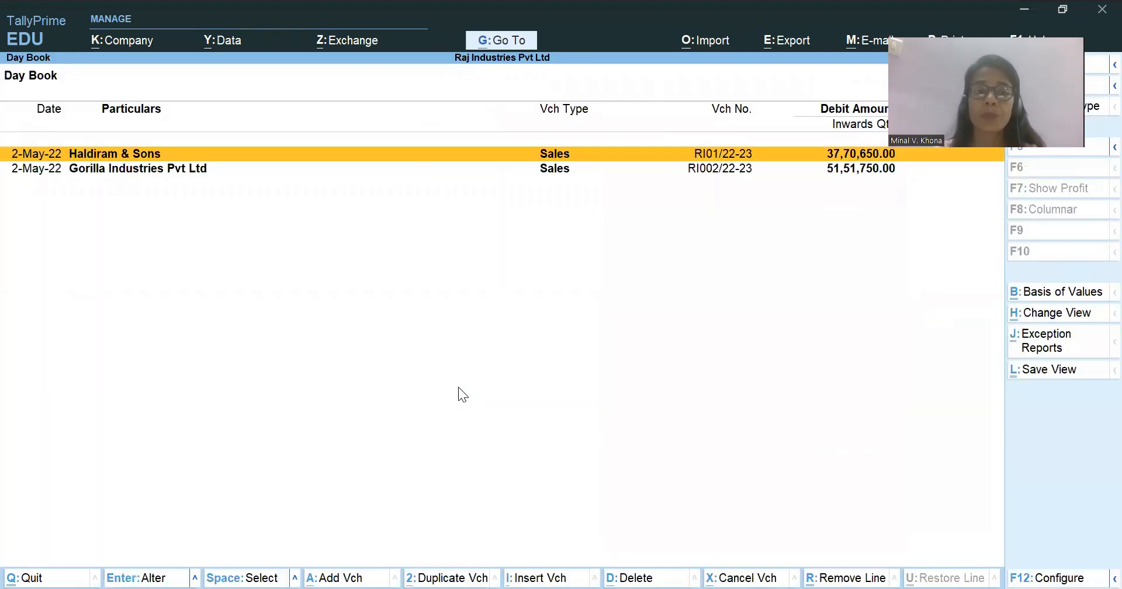
pyautogui.hotkey('alt', 'F2')
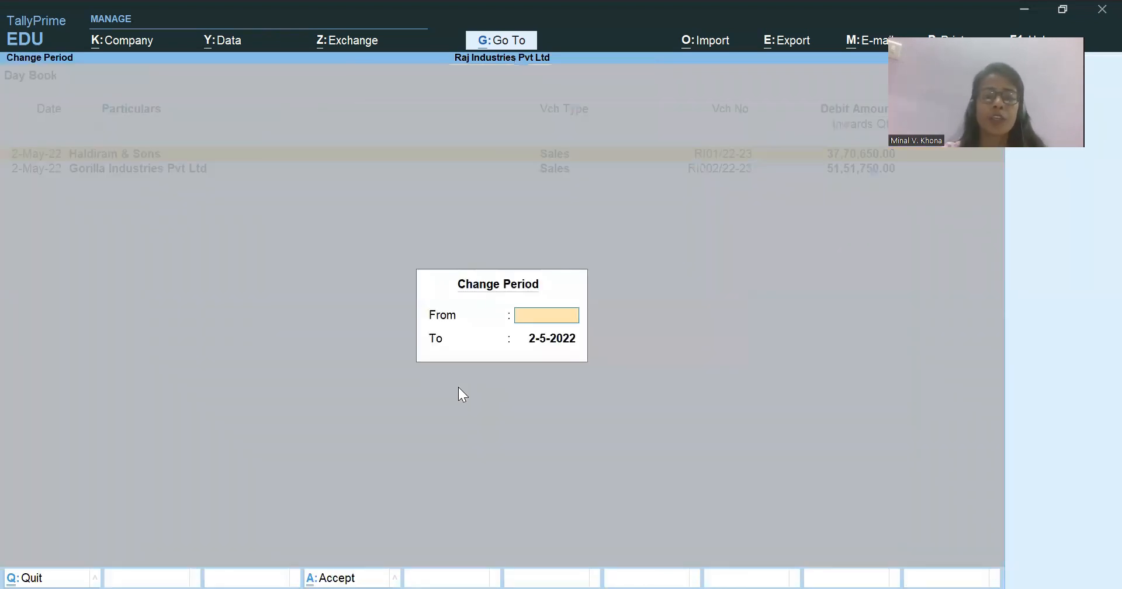
pyautogui.press('Return')
pyautogui.press('Return')
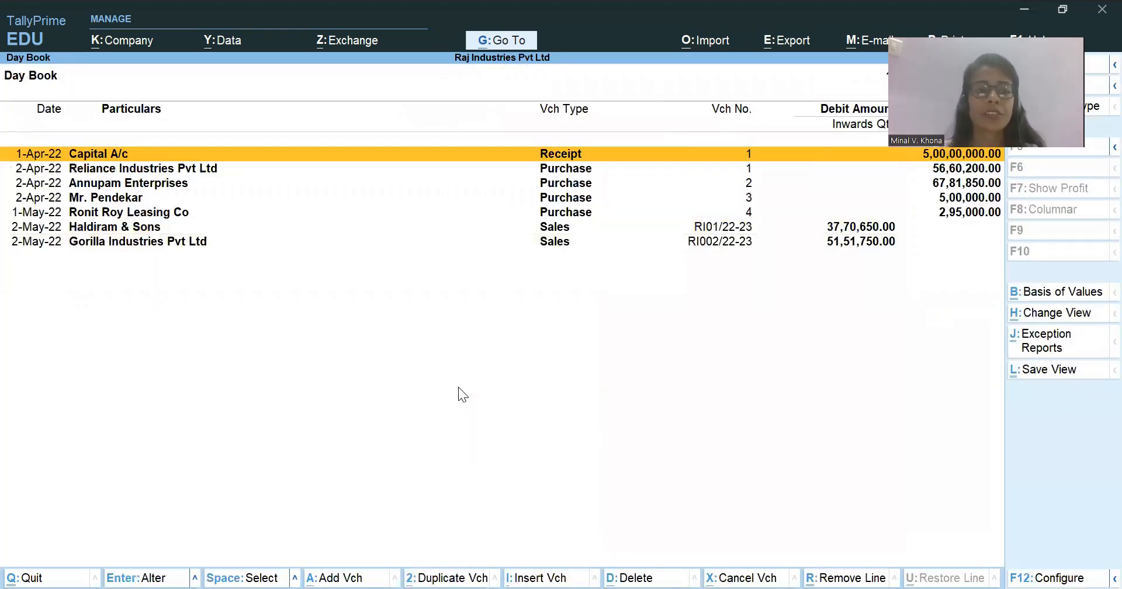
# Review the receipt, purchase and sales vouchers in the Day Book and close the reports back to the Gateway of Tally.
pyautogui.press('Down')
pyautogui.press('Down')
pyautogui.press('Down')
pyautogui.press('Down')
pyautogui.press('Down')
pyautogui.press('Down')
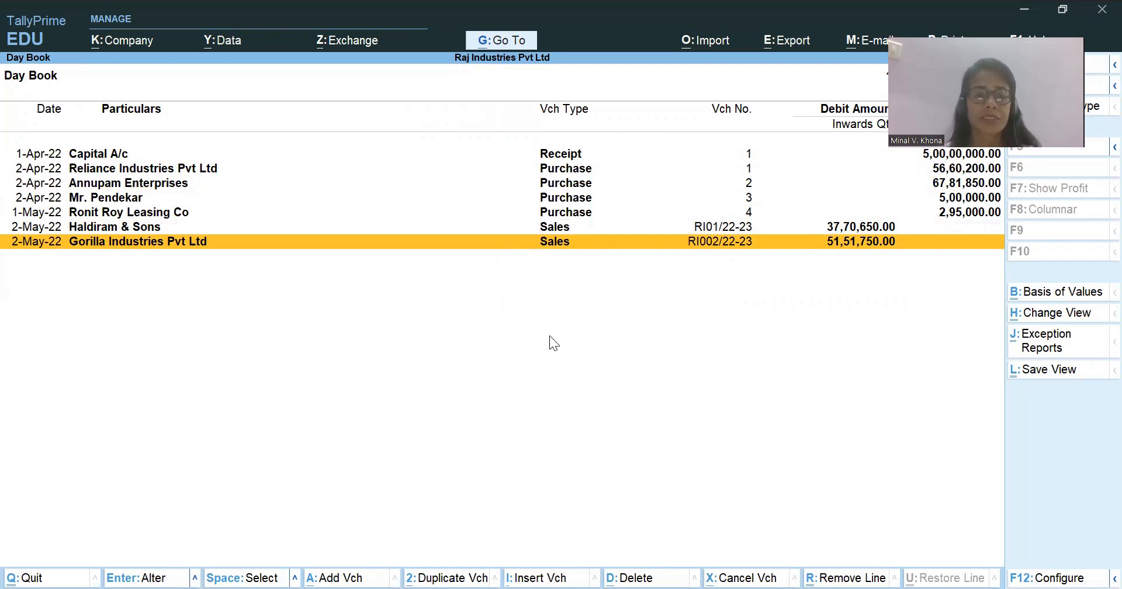
pyautogui.press('Up')
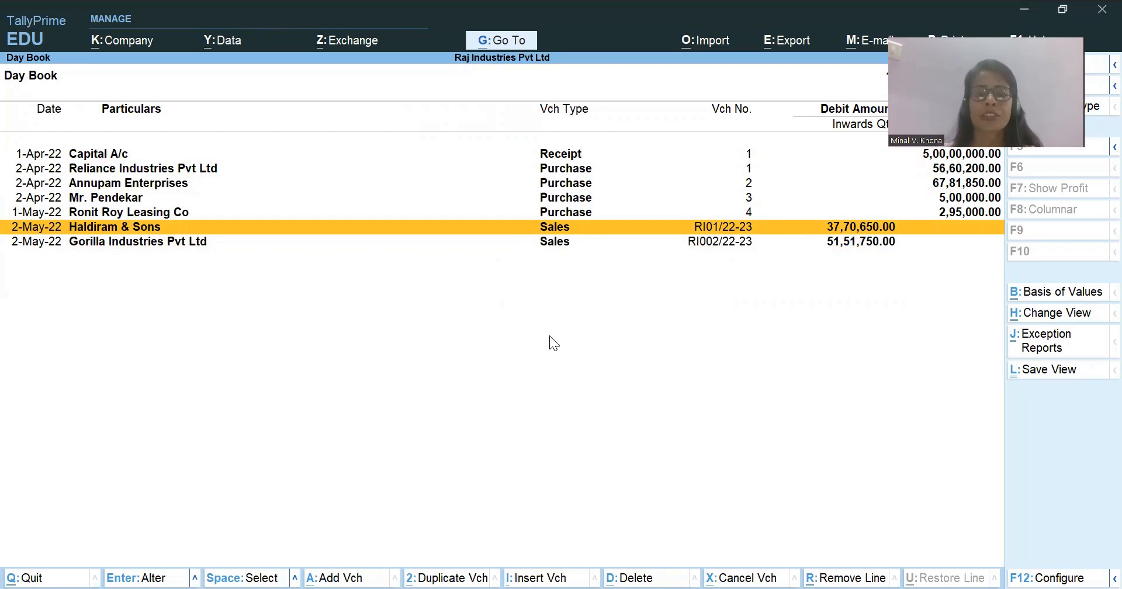
pyautogui.press('Escape')
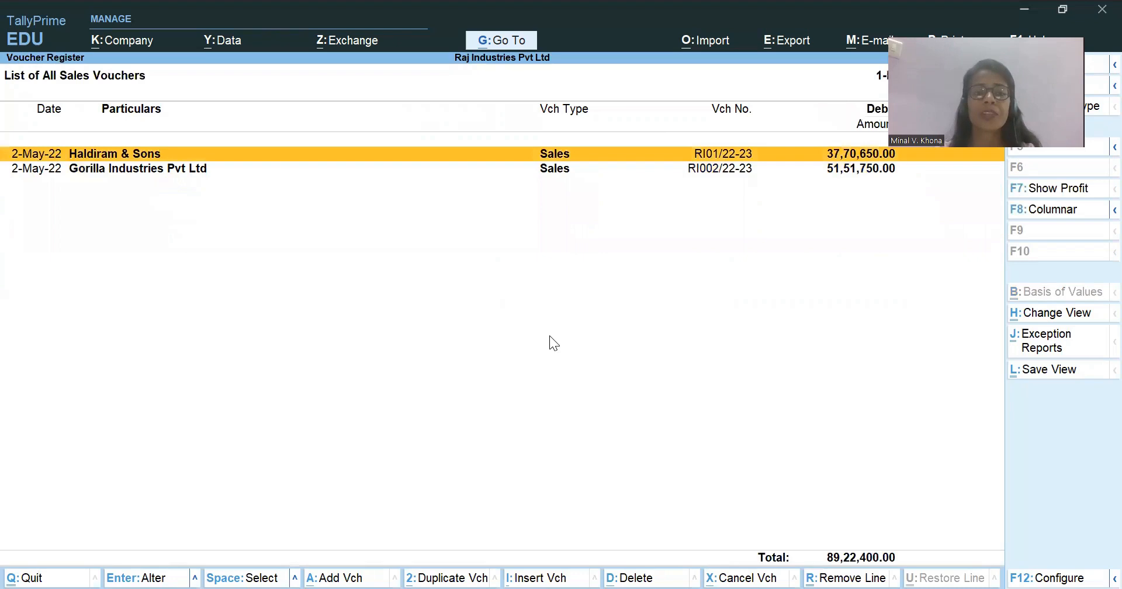
pyautogui.press('Escape')
pyautogui.press('Escape')
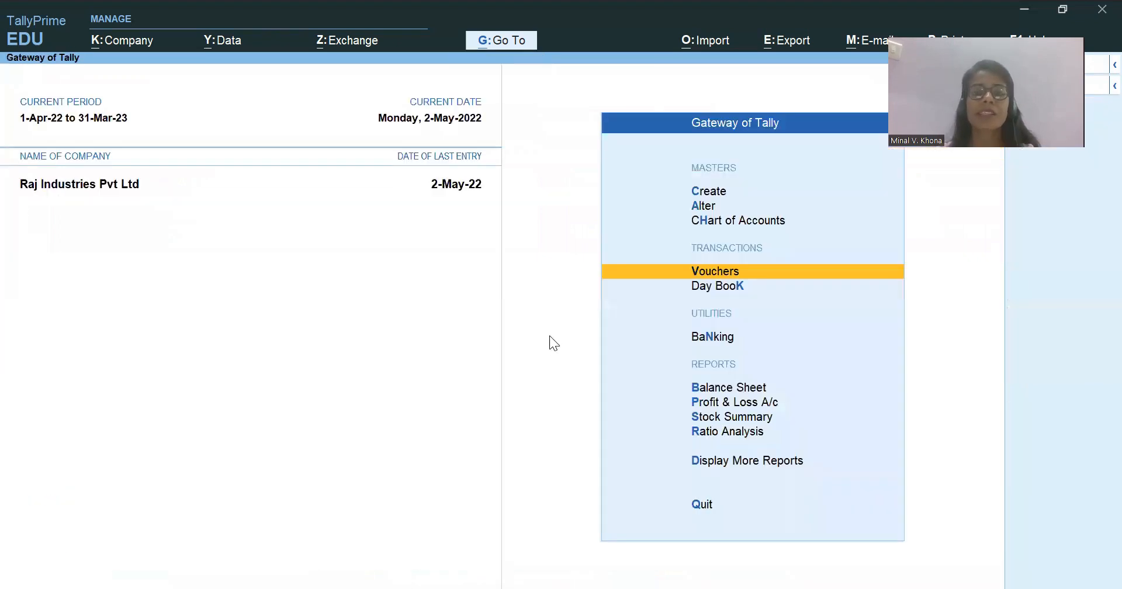